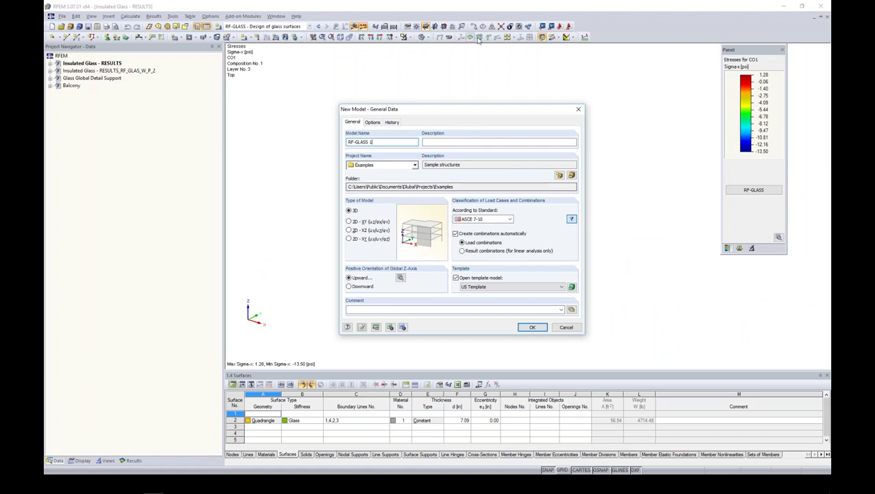
# Create the new 3D model RF-GLASS 1 with the ASCE 7-10 standard, automatic load combinations and the US Template
pyautogui.press('BackSpace')
pyautogui.moveTo(370, 142); pyautogui.dragTo(308, 144)
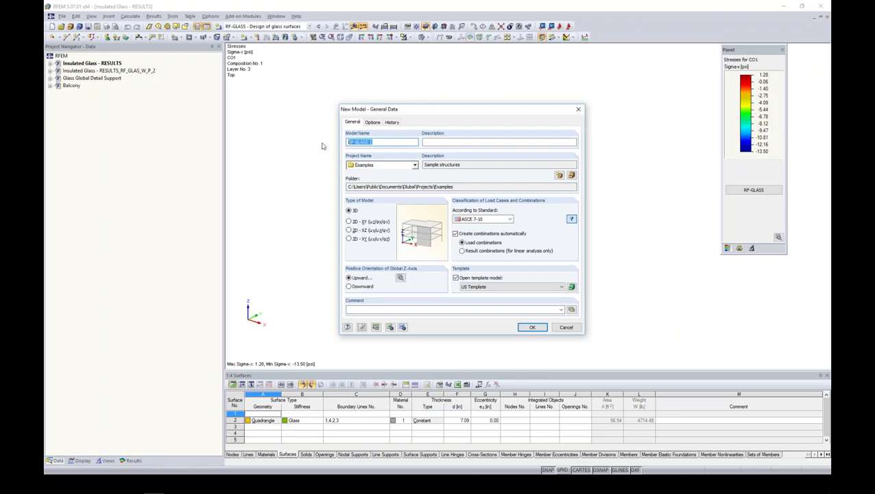
pyautogui.click(489, 219)
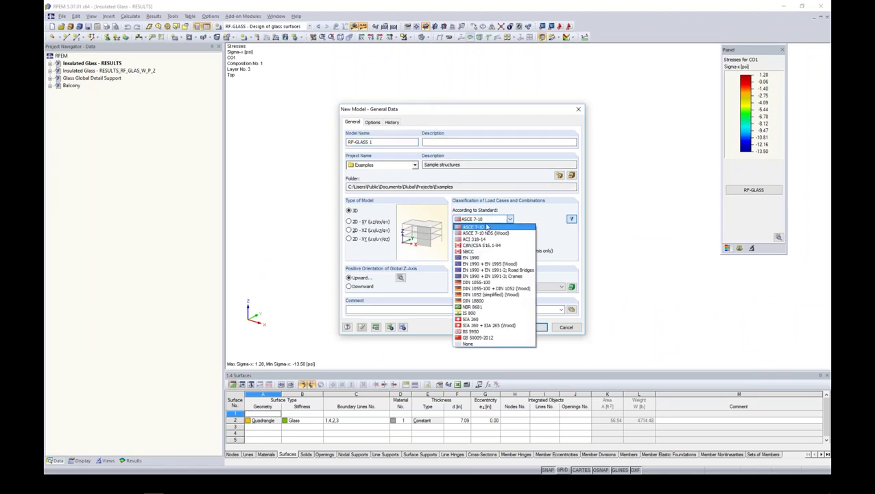
pyautogui.click(486, 228)
pyautogui.click(488, 219)
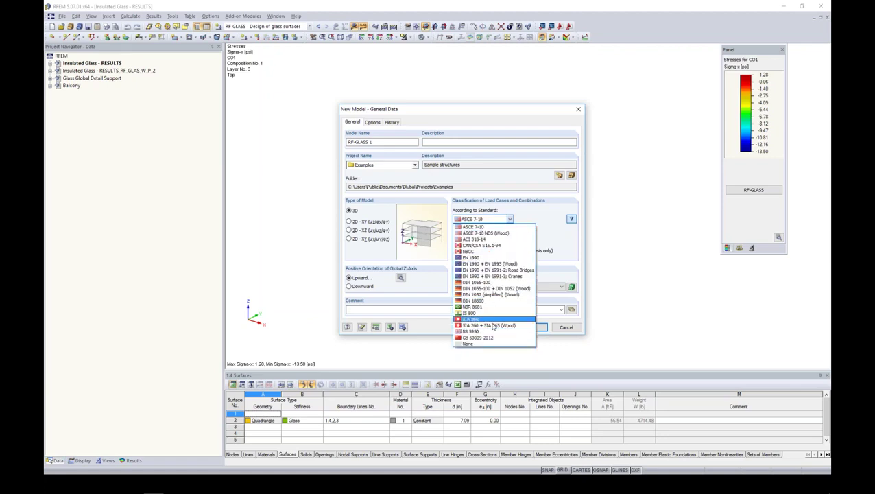
pyautogui.click(541, 218)
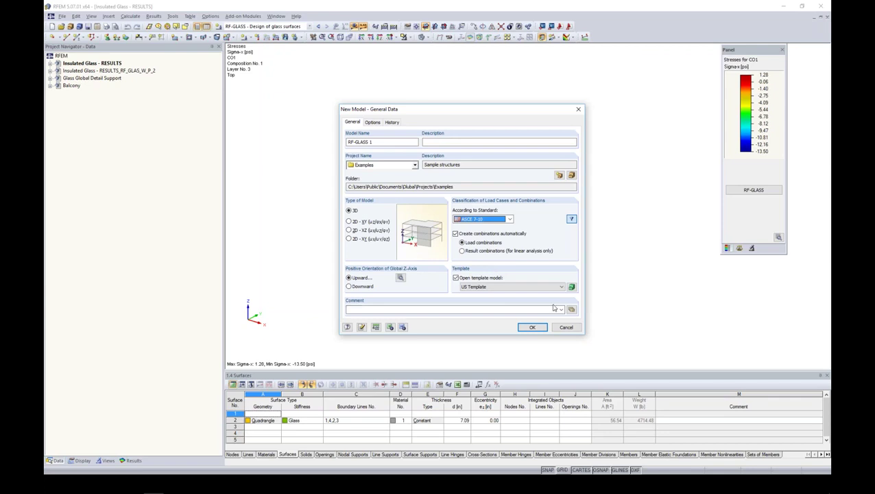
pyautogui.click(536, 328)
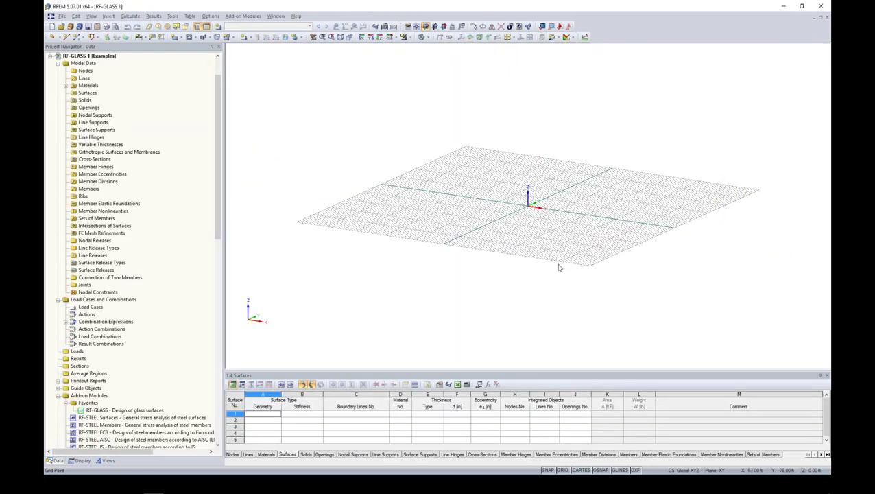
# Start an arc via edge nodes and radius, with its end nodes at the origin and at X 6 ft
pyautogui.moveTo(550, 213); pyautogui.dragTo(503, 269, button='middle')
pyautogui.scroll(8, 495, 241)
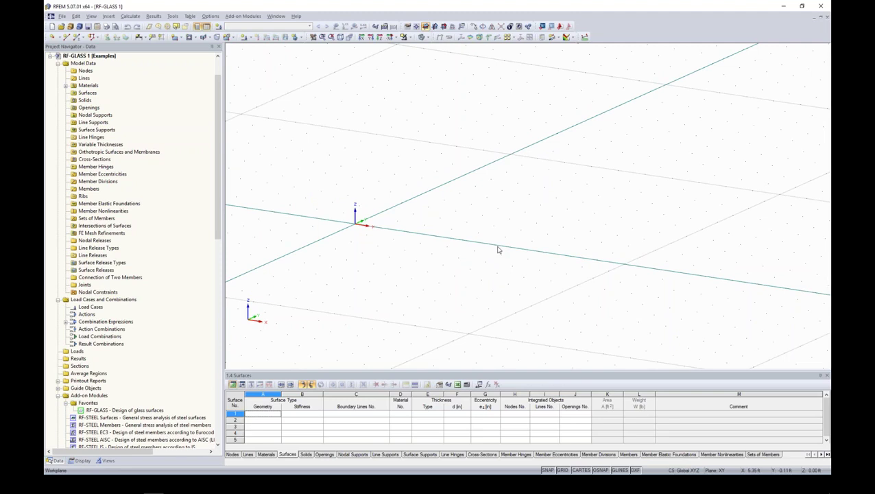
pyautogui.keyDown('ctrl'); pyautogui.moveTo(460, 243); pyautogui.dragTo(424, 258, button='middle'); pyautogui.keyUp('ctrl')
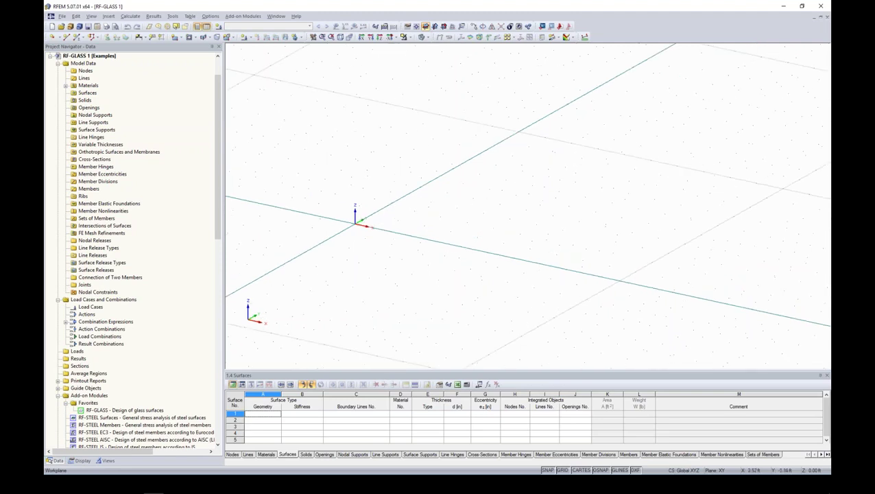
pyautogui.click(66, 37)
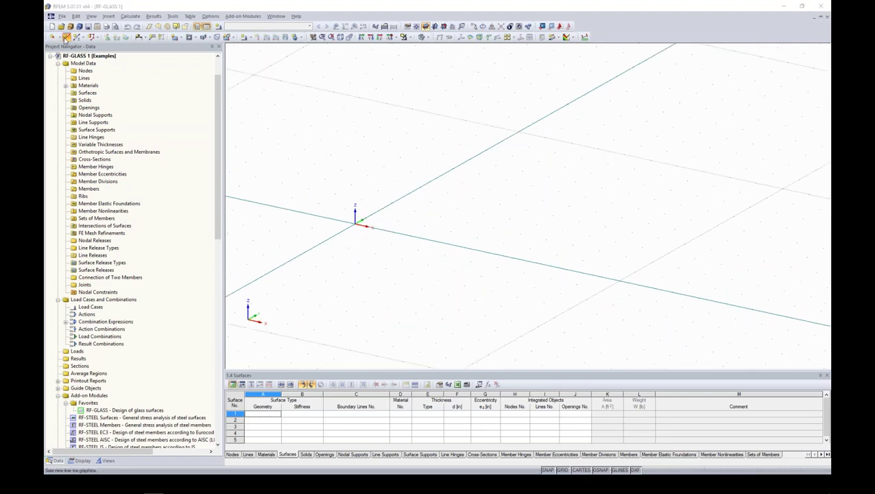
pyautogui.moveTo(139, 66); pyautogui.dragTo(236, 74)
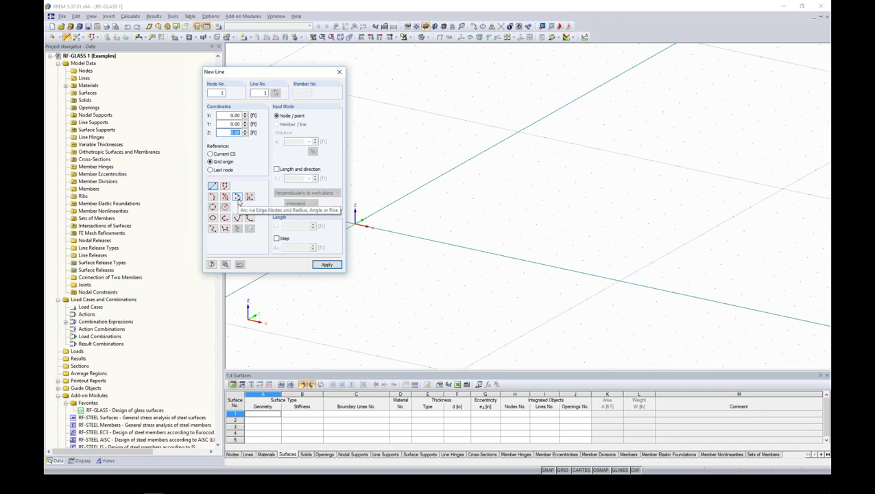
pyautogui.click(237, 196)
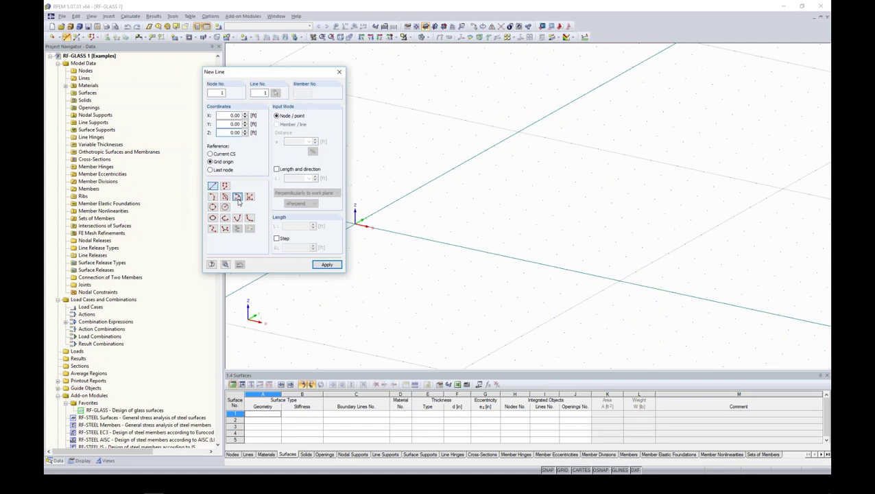
pyautogui.click(356, 224)
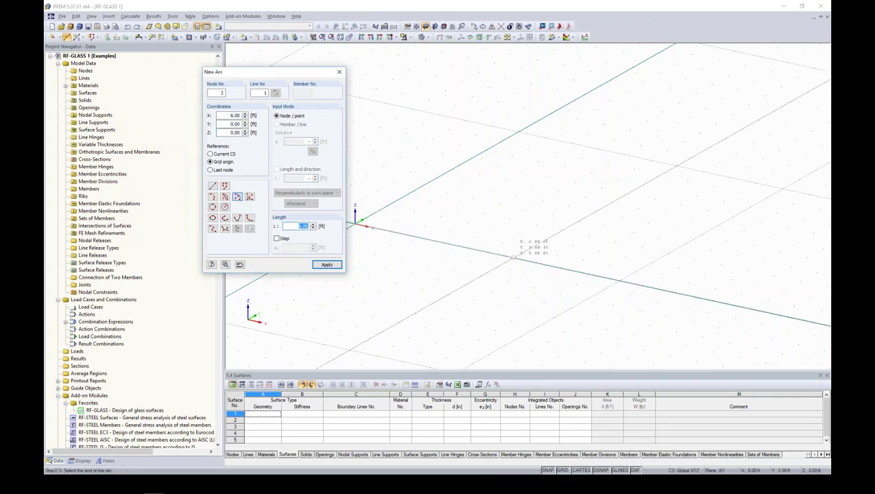
pyautogui.click(513, 258)
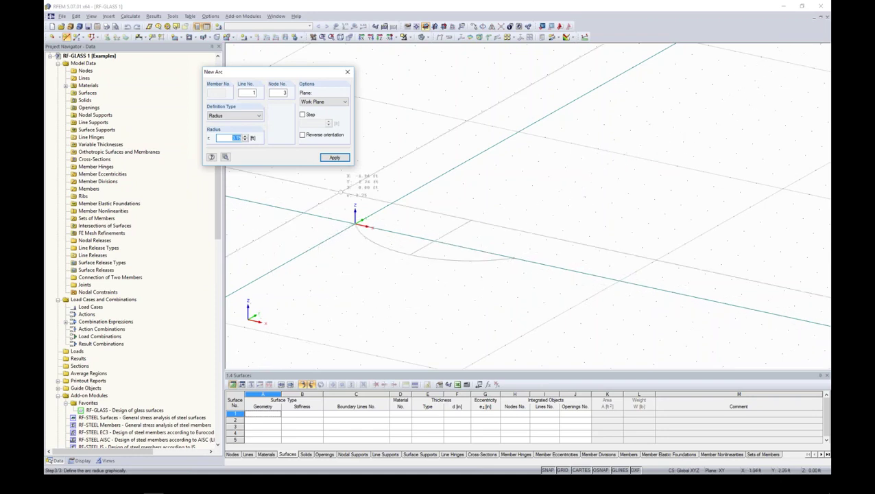
# Reverse the arc's orientation, set its radius to 6 ft and finish the line
pyautogui.click(303, 135)
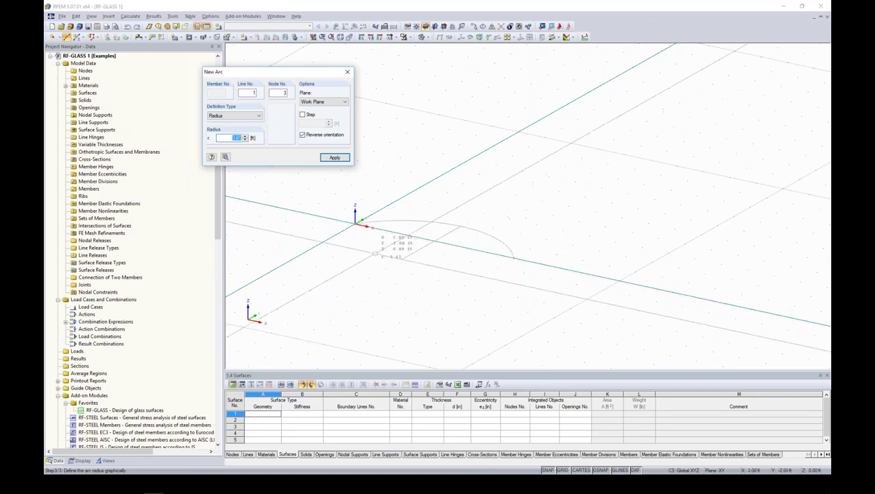
pyautogui.write('6')
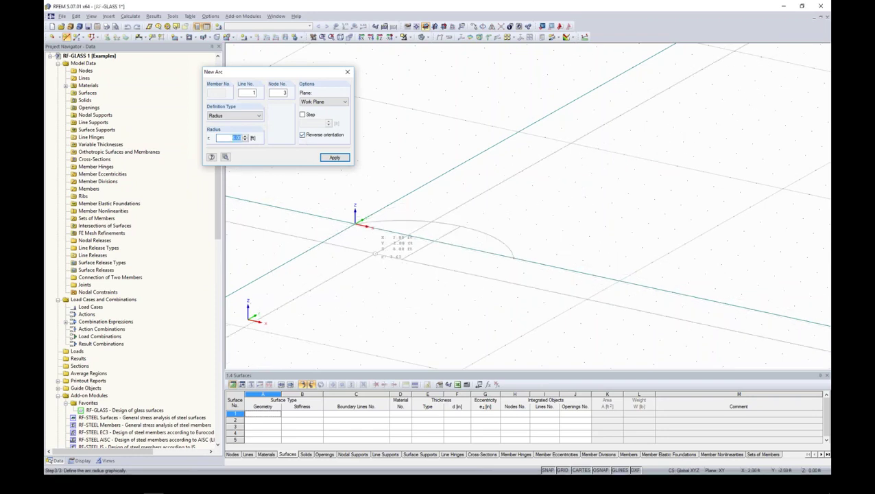
pyautogui.press('Return')
pyautogui.press('Escape')
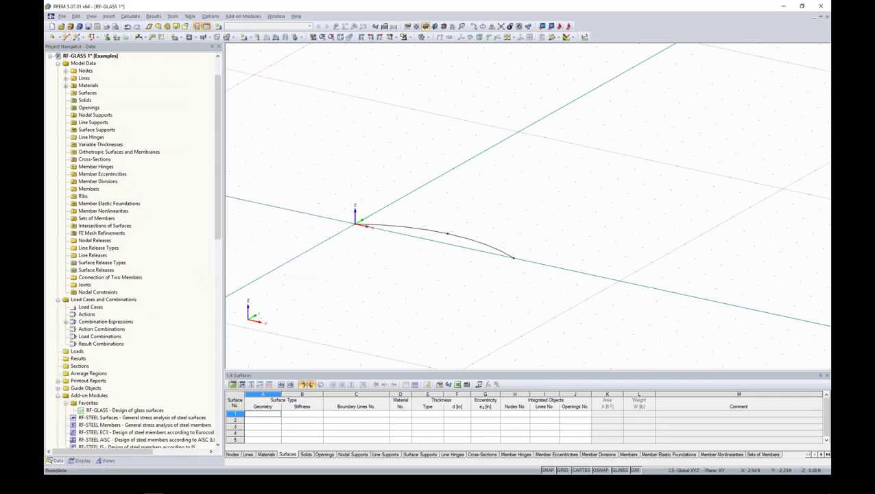
# Extrude the arc into a surface 9 ft deep in global +Z, using the Concrete f'c = 4000 psi material
pyautogui.rightClick(418, 232)
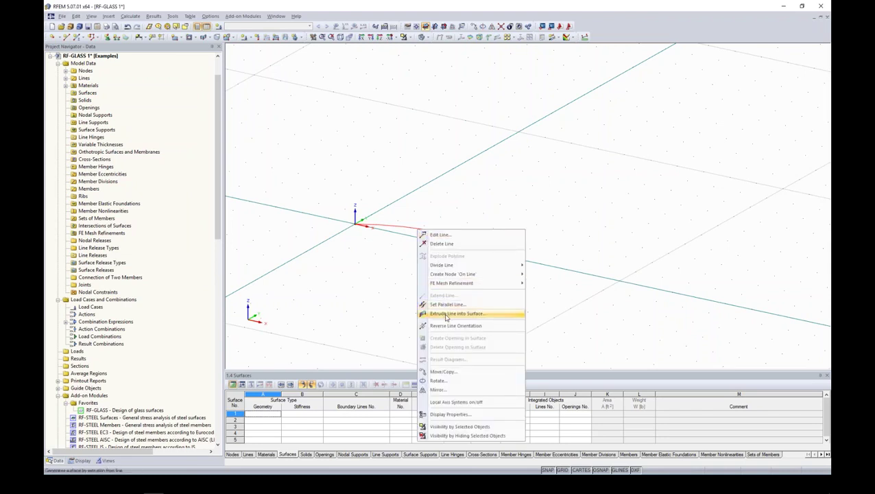
pyautogui.click(446, 314)
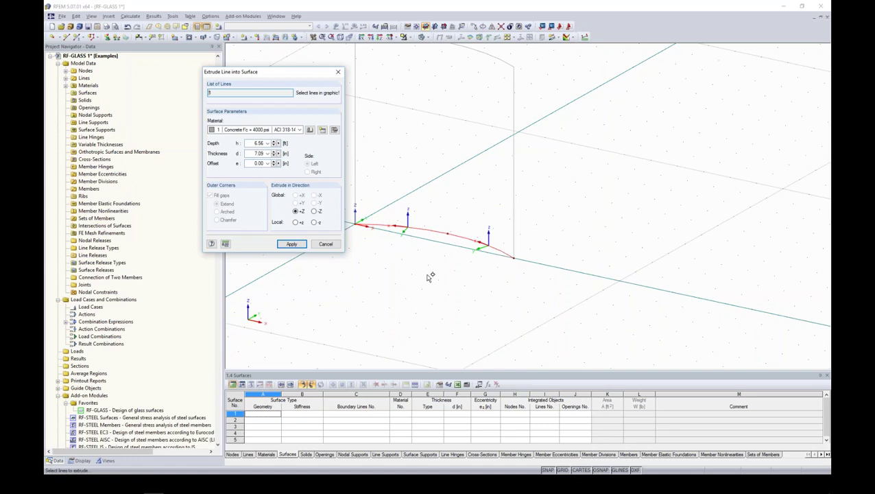
pyautogui.click(299, 129)
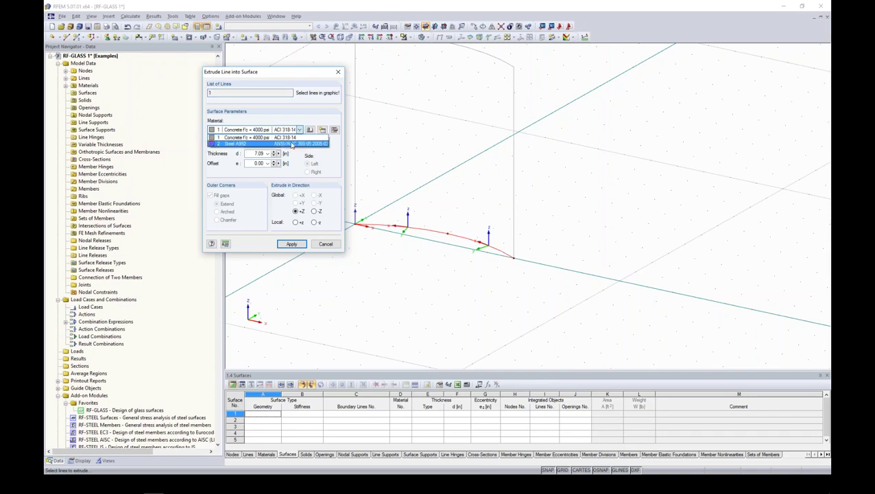
pyautogui.click(289, 137)
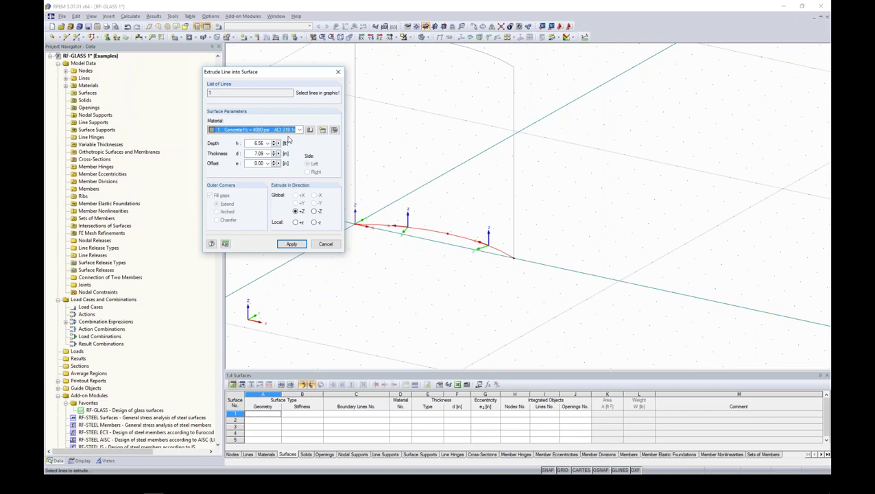
pyautogui.doubleClick(256, 143)
pyautogui.write('9.8')
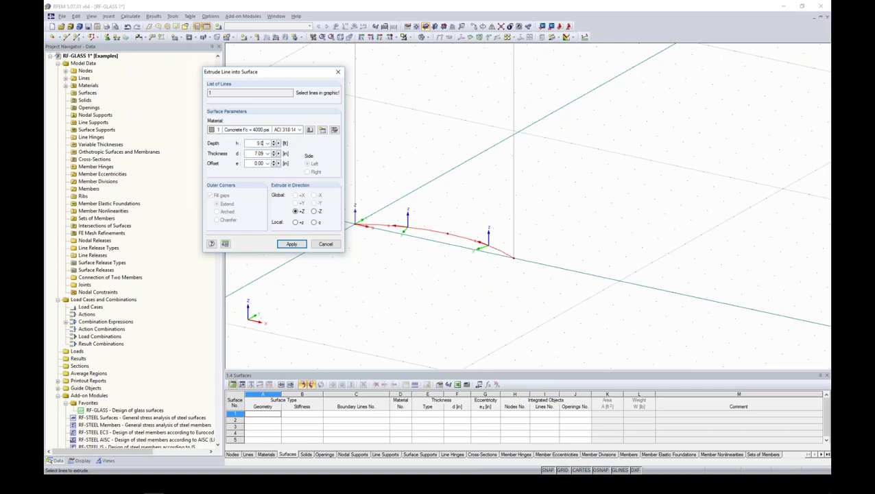
pyautogui.click(248, 154)
pyautogui.click(291, 244)
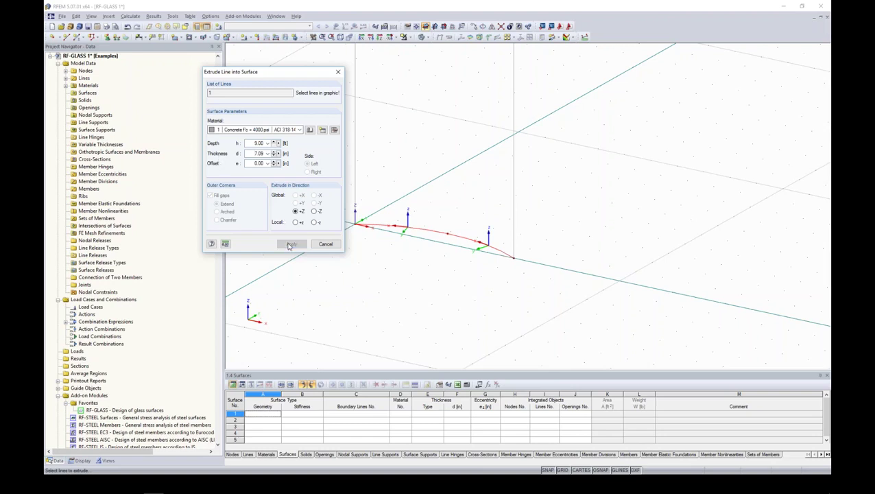
pyautogui.click(325, 244)
# Turn off the work plane grid around the curved surface
pyautogui.scroll(-5, 527, 208)
pyautogui.keyDown('ctrl'); pyautogui.moveTo(541, 210); pyautogui.dragTo(487, 210, button='middle'); pyautogui.keyUp('ctrl')
pyautogui.click(562, 470)
# Copy the surface's bottom arc line 3 ft upward in the global Z direction
pyautogui.keyDown('ctrl'); pyautogui.moveTo(482, 121); pyautogui.dragTo(496, 123, button='middle'); pyautogui.keyUp('ctrl')
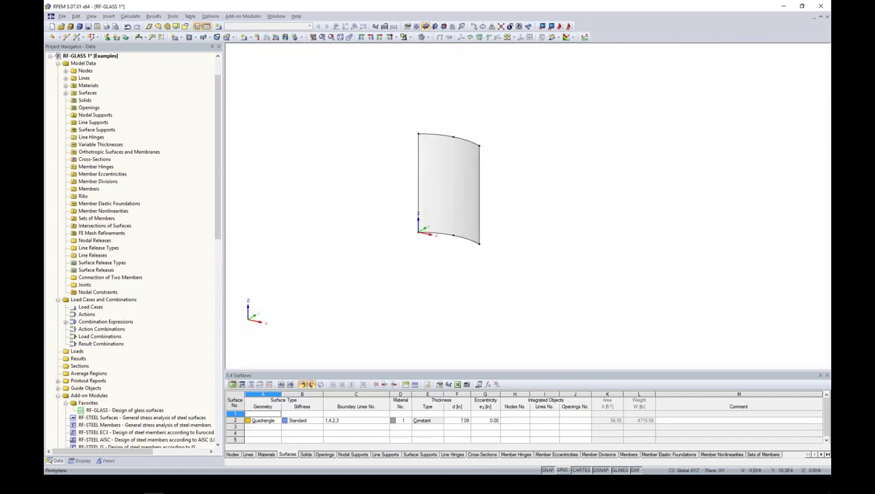
pyautogui.scroll(5, 483, 201)
pyautogui.moveTo(515, 208); pyautogui.dragTo(524, 220, button='middle')
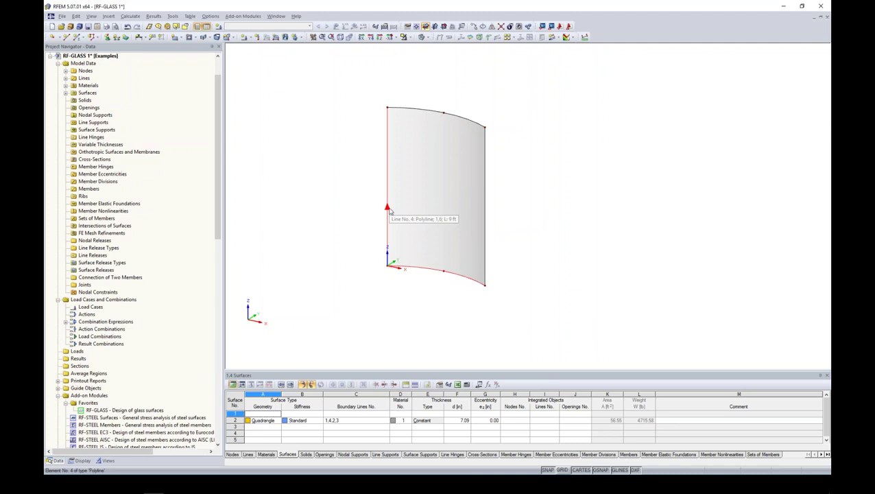
pyautogui.click(460, 278)
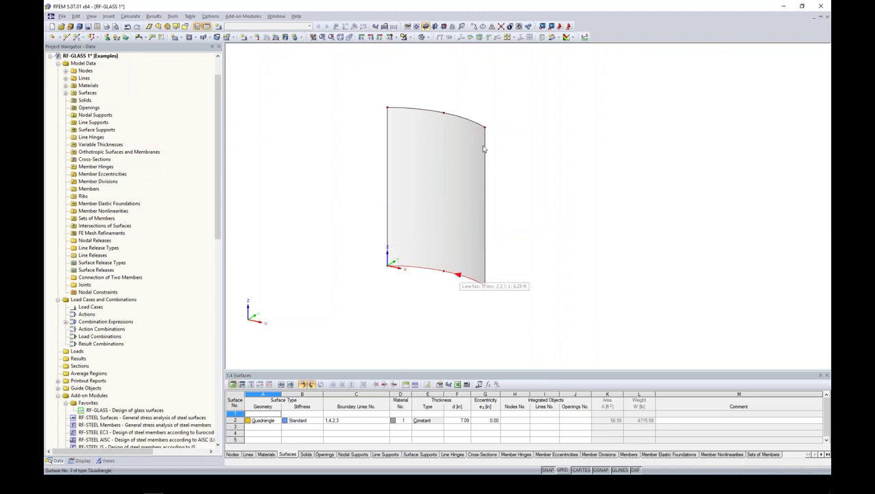
pyautogui.click(474, 27)
pyautogui.click(333, 167)
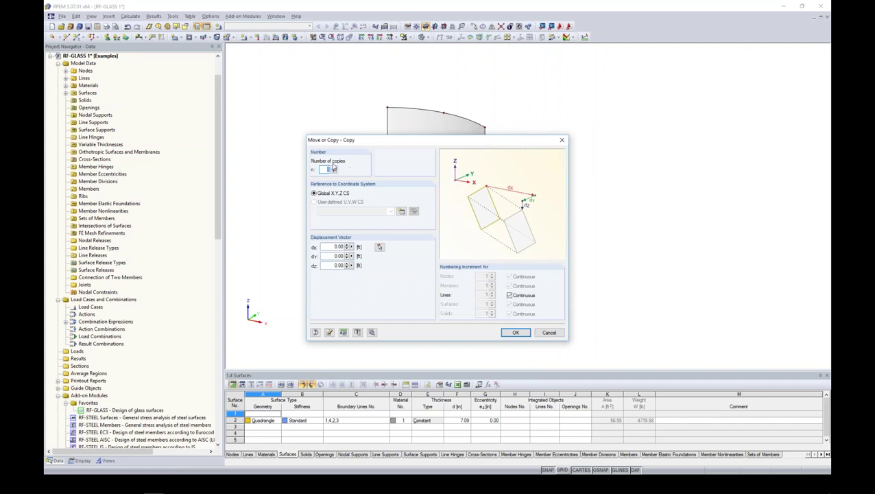
pyautogui.doubleClick(331, 265)
pyautogui.write('3')
pyautogui.click(516, 332)
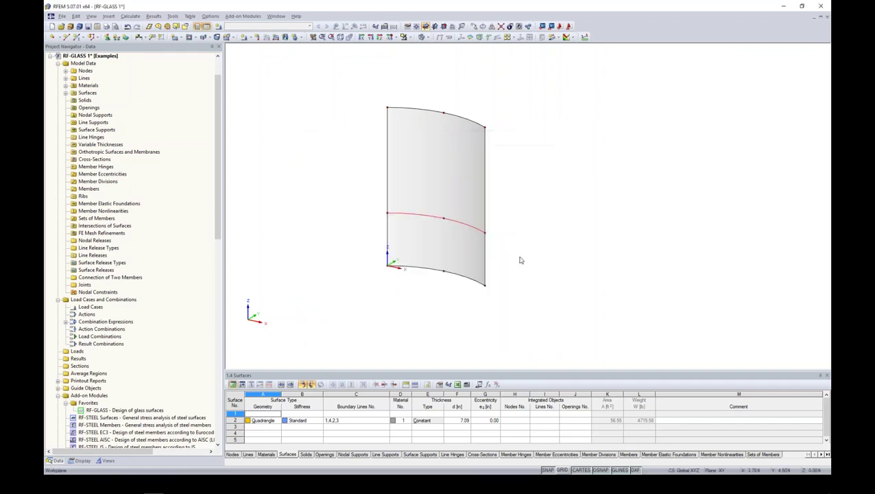
# Define load case 1 as Dead Load and add load case 2, Wind Load - Pressure, in the Wind category
pyautogui.keyDown('ctrl'); pyautogui.moveTo(526, 247); pyautogui.dragTo(494, 240, button='middle'); pyautogui.keyUp('ctrl')
pyautogui.scroll(4, 500, 223)
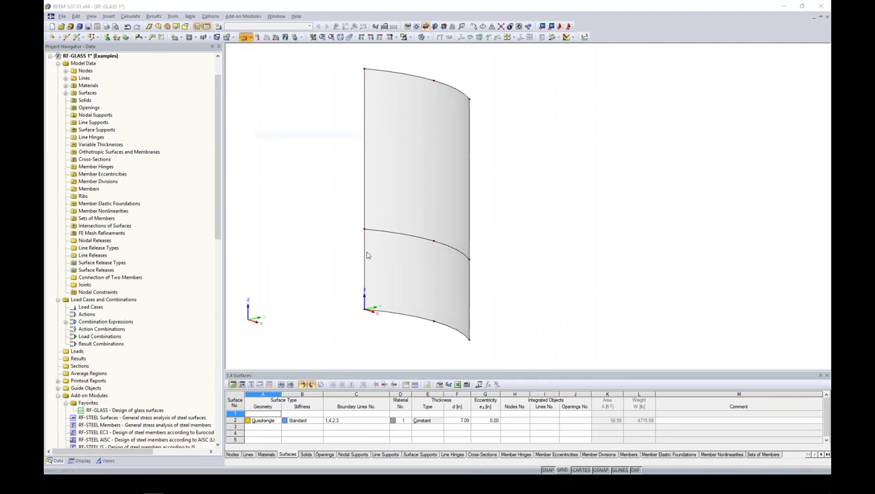
pyautogui.moveTo(417, 98); pyautogui.dragTo(469, 86)
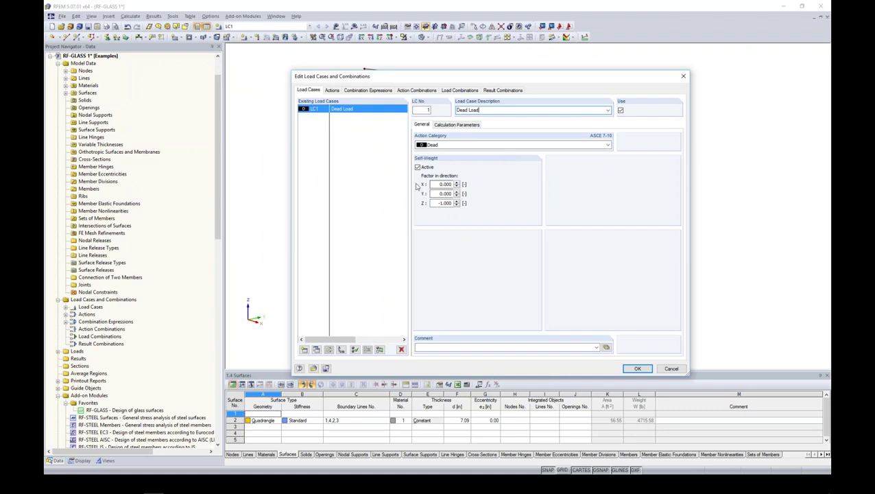
pyautogui.click(303, 349)
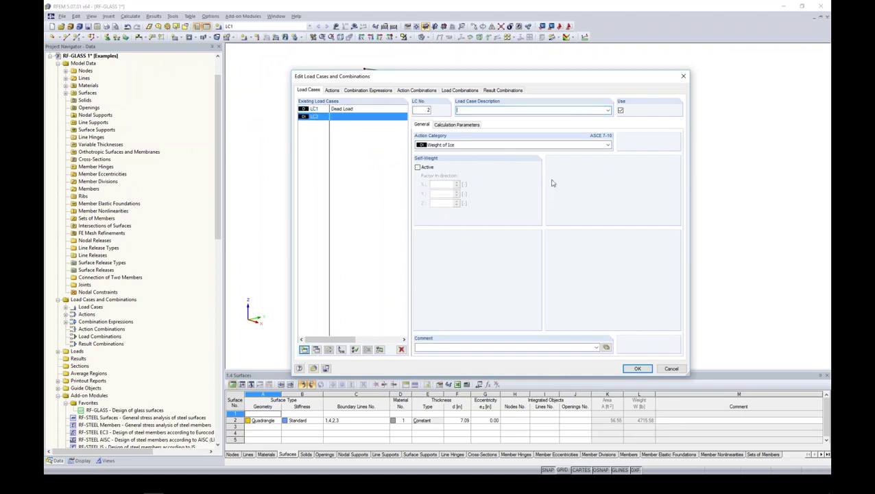
pyautogui.write('Wind Load - Pressure')
pyautogui.click(516, 144)
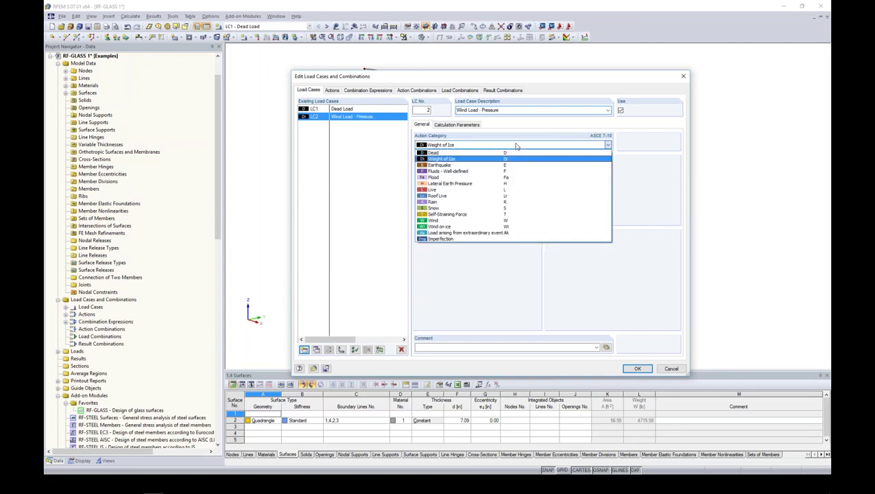
pyautogui.click(464, 220)
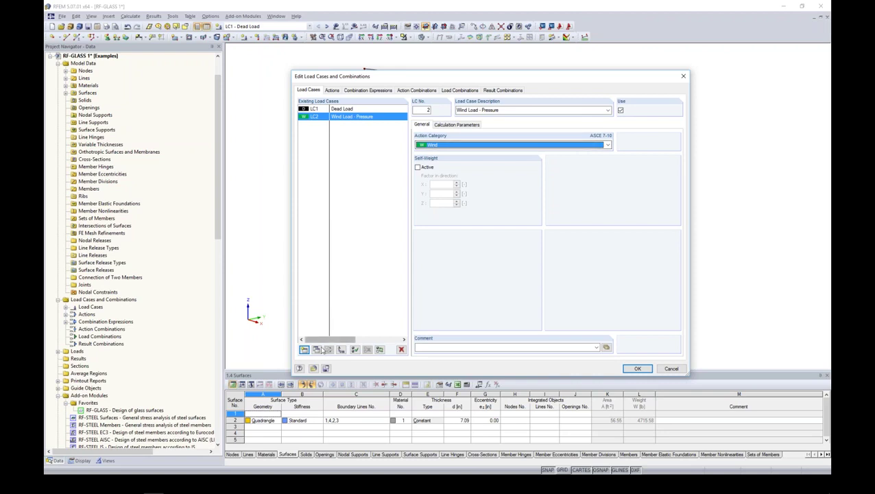
# Duplicate the wind pressure load case as load case 3 and rename it Wind Load - Suction
pyautogui.click(316, 349)
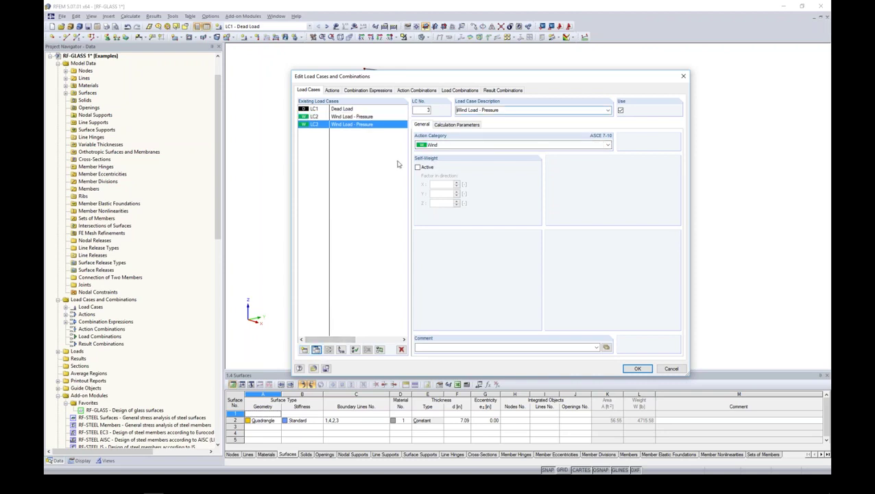
pyautogui.doubleClick(490, 110)
pyautogui.write('Suction')
# Add load case 4 with the description Live Load and assign it the Live action category
pyautogui.click(304, 349)
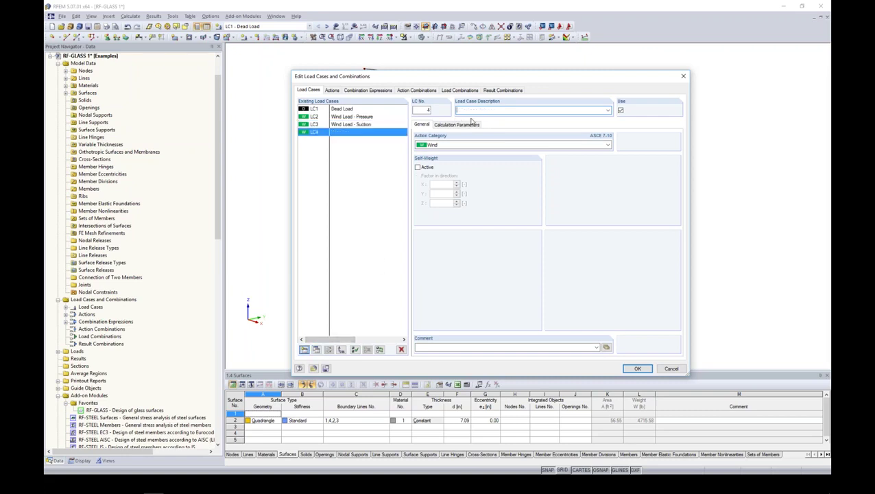
pyautogui.write('Live Load')
pyautogui.click(462, 143)
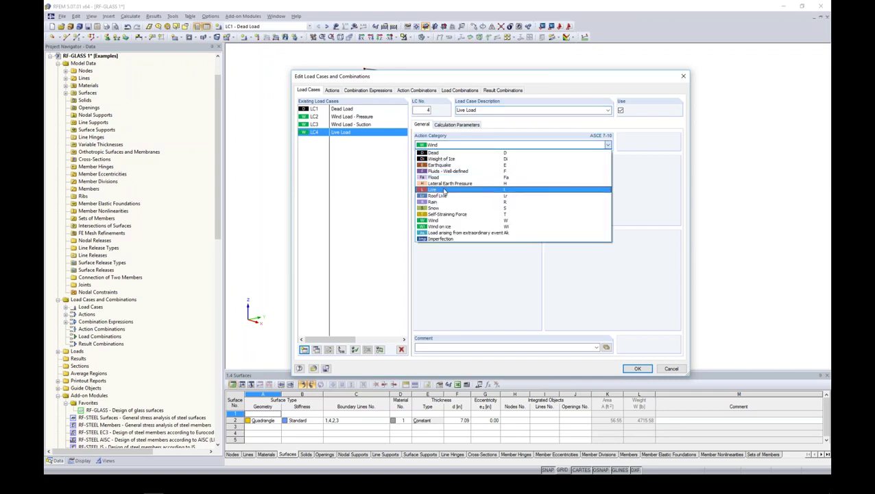
pyautogui.click(444, 190)
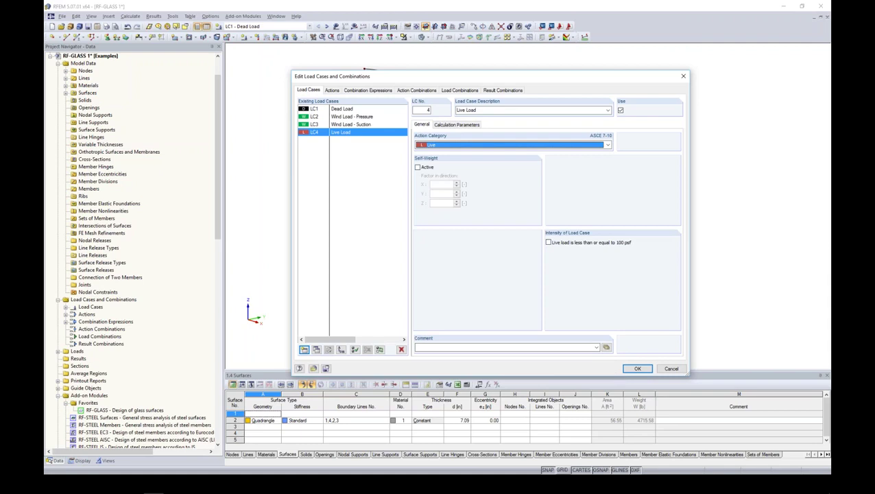
# Accept the load case definitions, make LC2 Wind Load - Pressure the active case, and display the curved surface's local axis system
pyautogui.click(634, 368)
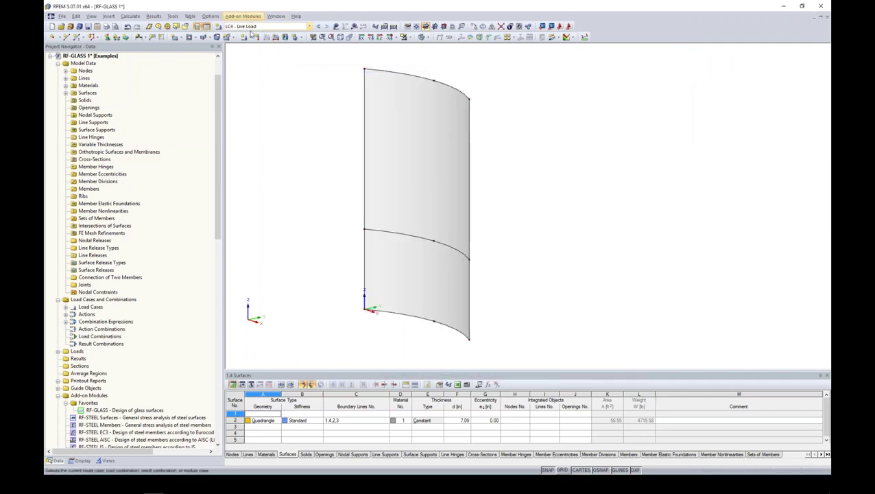
pyautogui.click(310, 26)
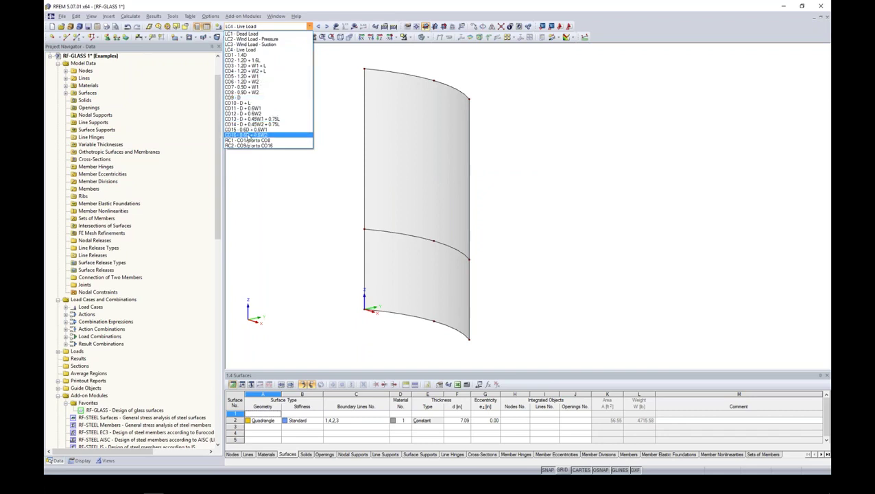
pyautogui.click(250, 41)
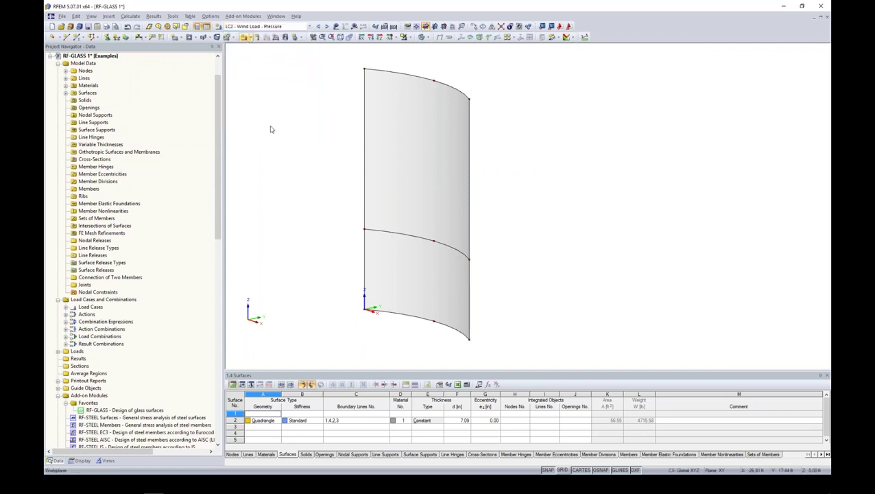
pyautogui.keyDown('ctrl'); pyautogui.moveTo(524, 162); pyautogui.dragTo(445, 163, button='middle'); pyautogui.keyUp('ctrl')
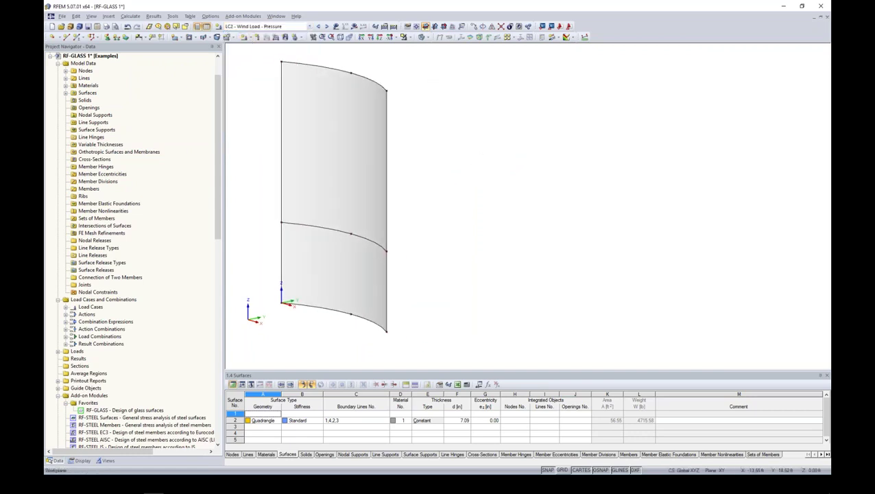
pyautogui.rightClick(363, 166)
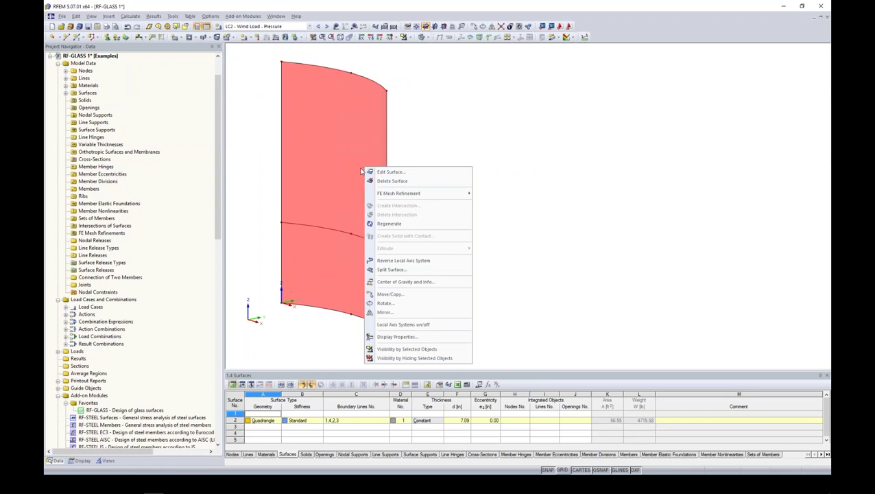
pyautogui.click(399, 324)
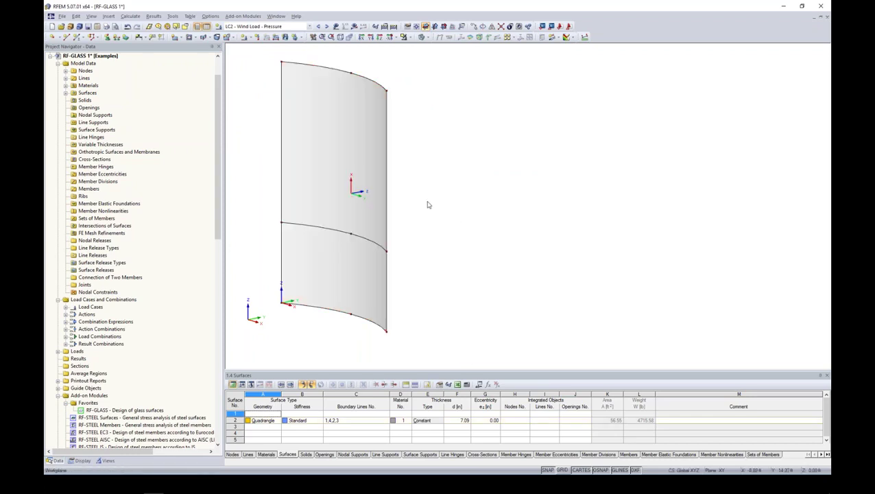
# Apply a uniform surface load of -0.030 ksf in the local z direction to the curved surface for LC2
pyautogui.click(284, 37)
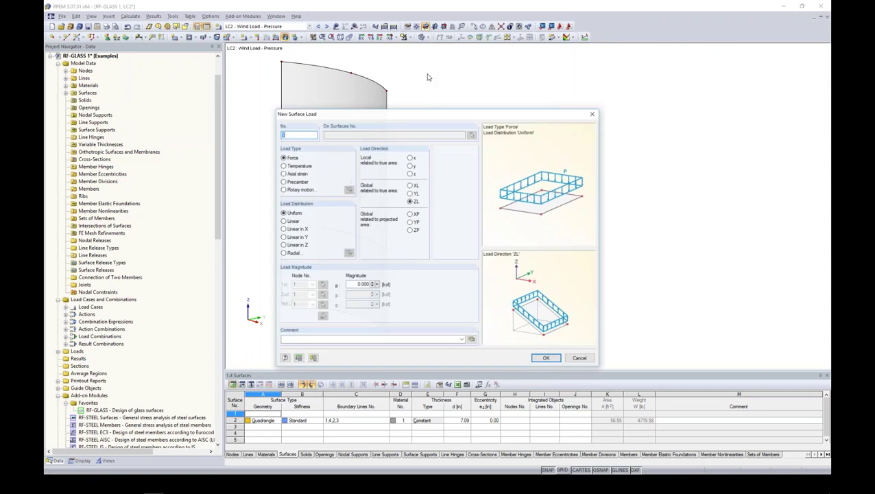
pyautogui.moveTo(425, 113); pyautogui.dragTo(568, 76)
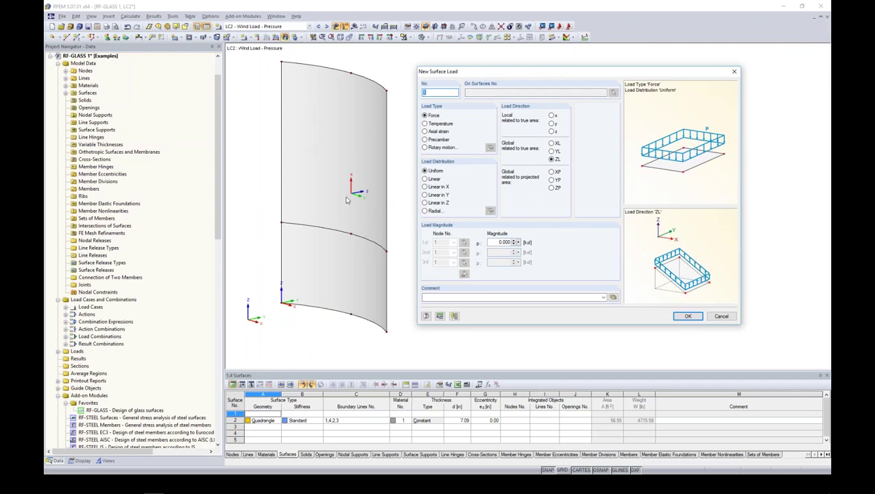
pyautogui.click(552, 132)
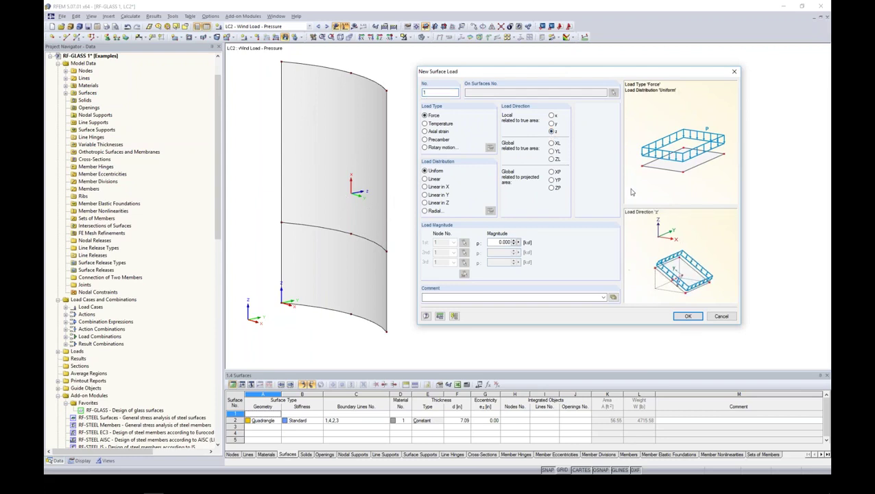
pyautogui.click(552, 123)
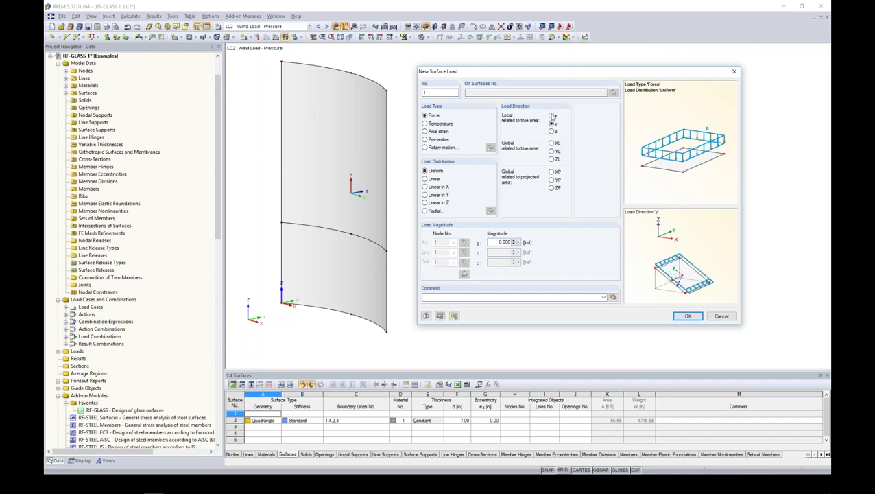
pyautogui.click(552, 132)
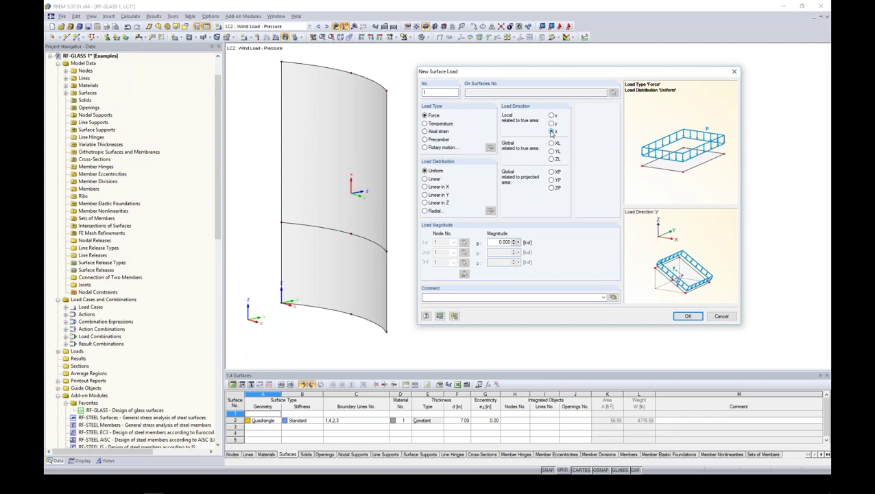
pyautogui.moveTo(497, 243); pyautogui.dragTo(602, 249)
pyautogui.press('BackSpace')
pyautogui.click(687, 316)
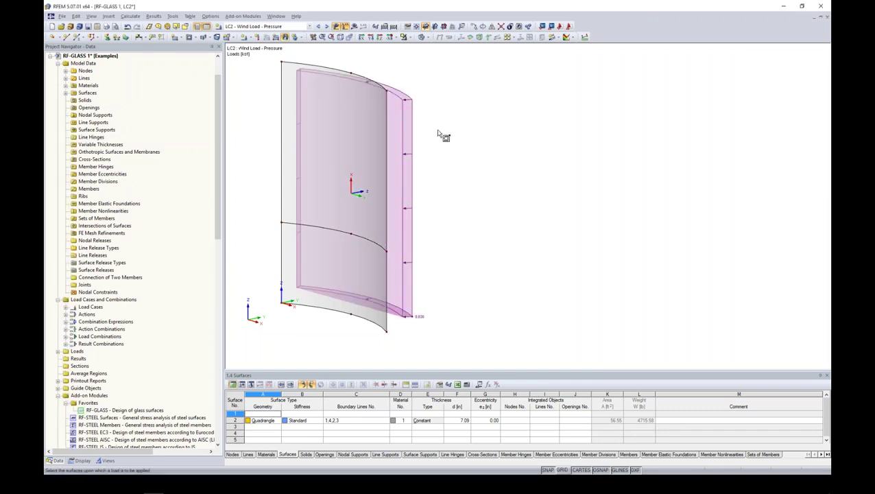
# Apply a uniform surface load of 0.020 ksf in the local z direction to the curved surface for LC3 Wind Load - Suction
pyautogui.keyDown('ctrl'); pyautogui.moveTo(495, 216); pyautogui.dragTo(451, 210, button='middle'); pyautogui.keyUp('ctrl')
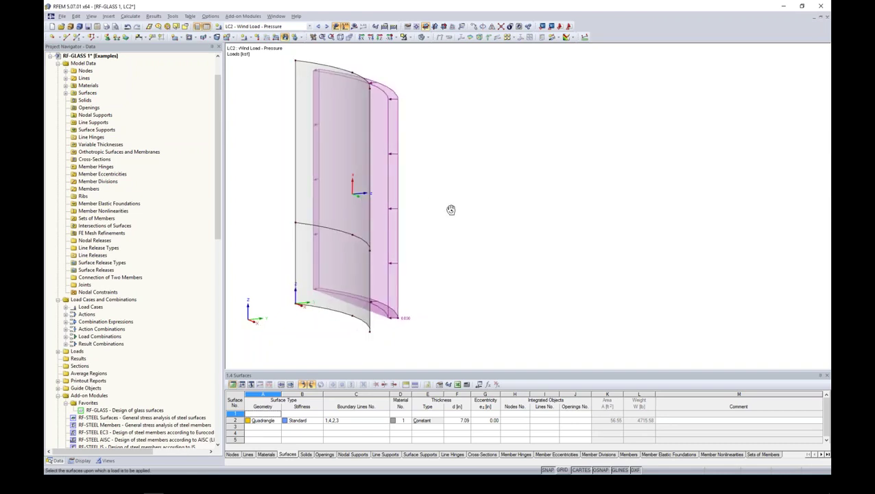
pyautogui.click(328, 27)
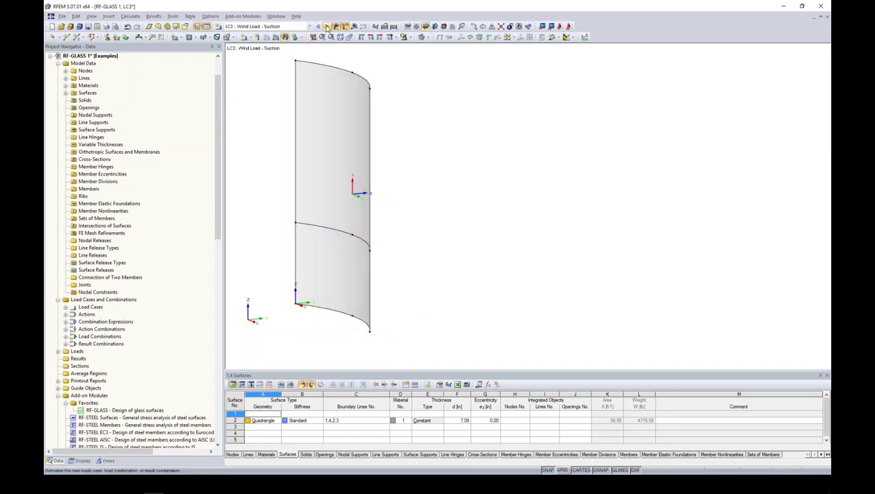
pyautogui.click(285, 38)
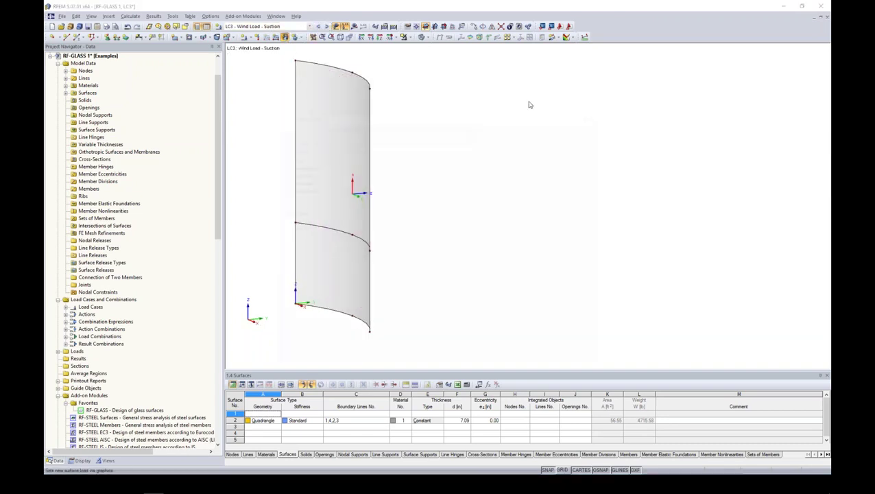
pyautogui.moveTo(475, 114); pyautogui.dragTo(606, 82)
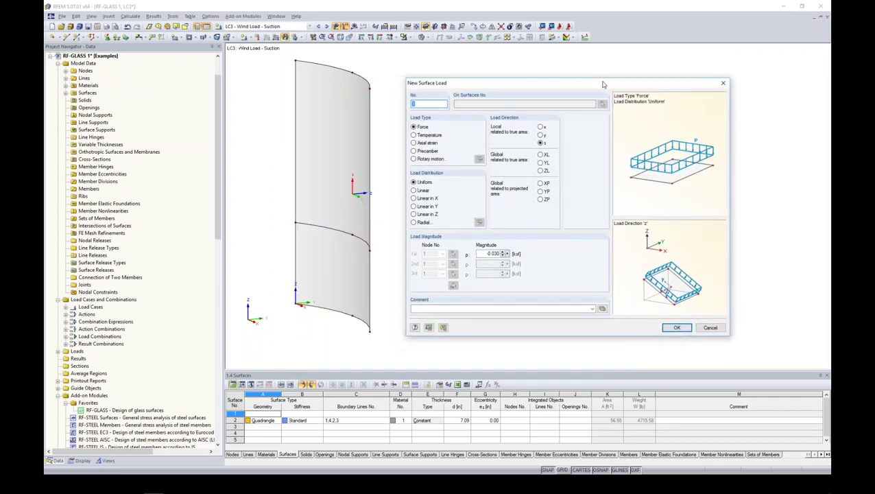
pyautogui.doubleClick(491, 253)
pyautogui.write('0.0')
pyautogui.click(676, 328)
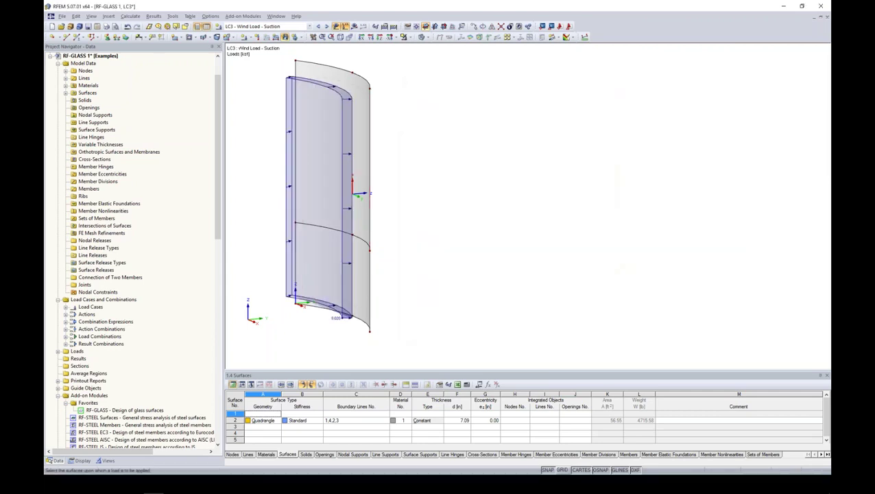
pyautogui.rightClick(420, 131)
# Apply a uniform line load of 0.07 kip/ft in the global YL direction to the intermediate arc line for LC4 Live Load
pyautogui.click(327, 28)
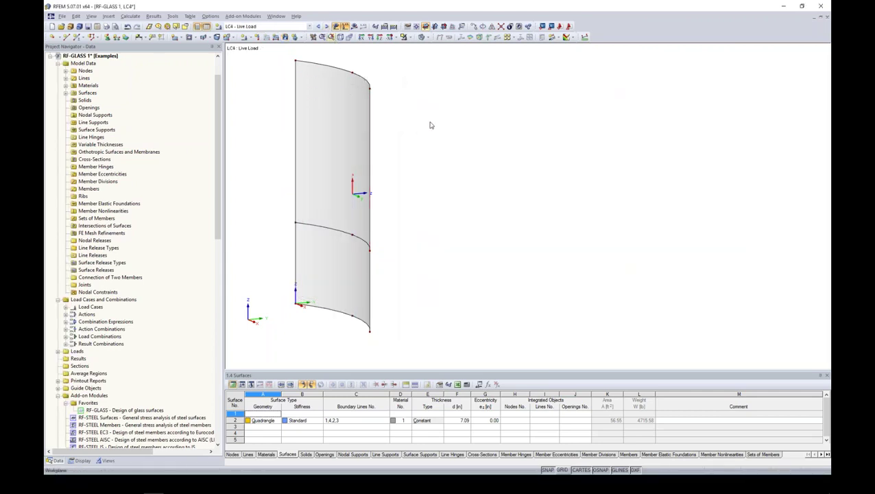
pyautogui.click(277, 38)
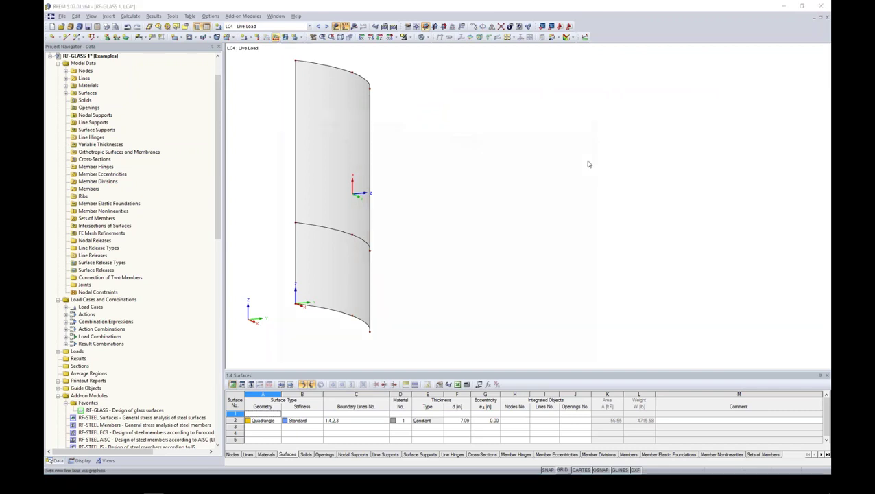
pyautogui.moveTo(461, 107); pyautogui.dragTo(589, 76)
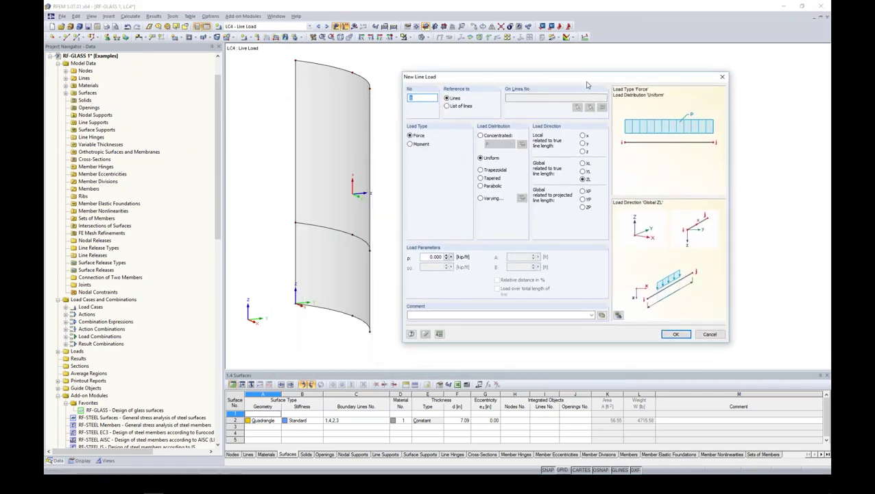
pyautogui.click(583, 171)
pyautogui.moveTo(422, 257); pyautogui.dragTo(506, 256)
pyautogui.write('0.')
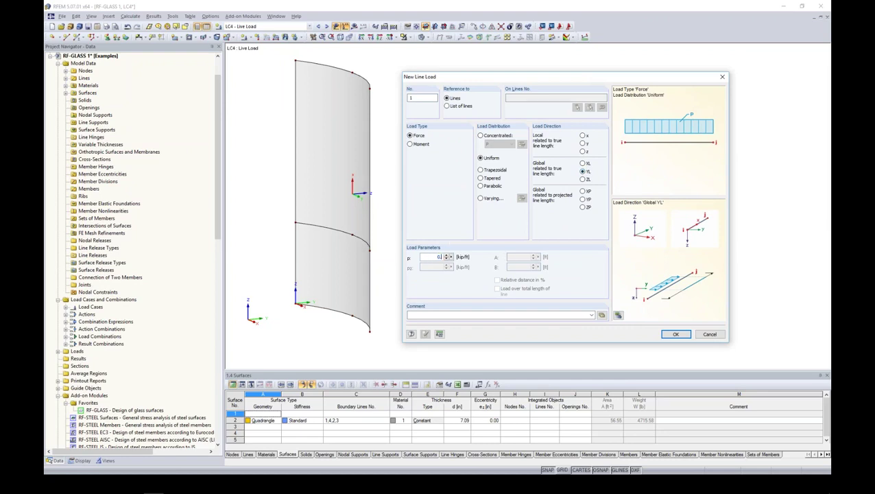
pyautogui.write('07')
pyautogui.click(675, 334)
pyautogui.rightClick(451, 238)
# Review the loads applied in LC4, LC3 and LC2, and hide the load display
pyautogui.keyDown('ctrl'); pyautogui.moveTo(425, 241); pyautogui.dragTo(539, 191, button='middle'); pyautogui.keyUp('ctrl')
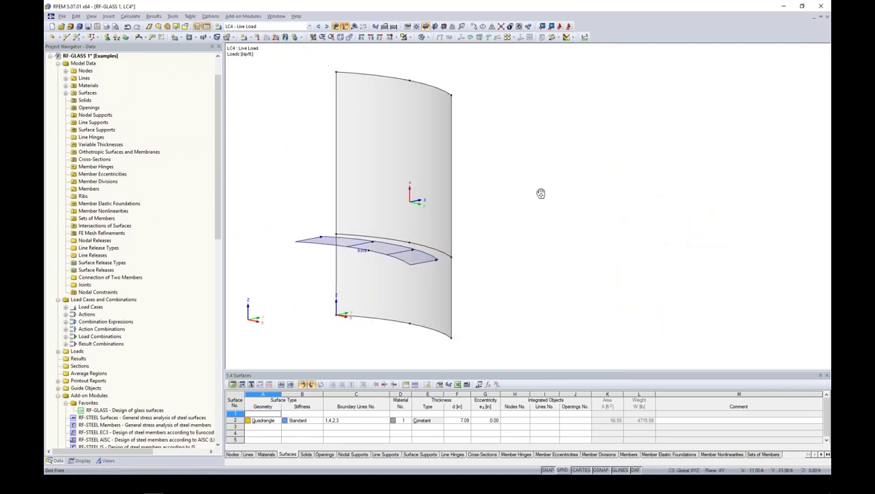
pyautogui.click(317, 26)
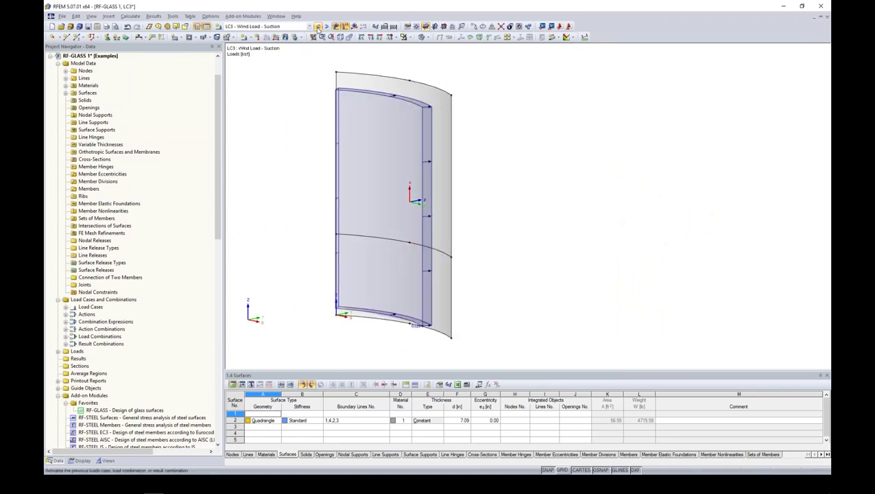
pyautogui.click(318, 26)
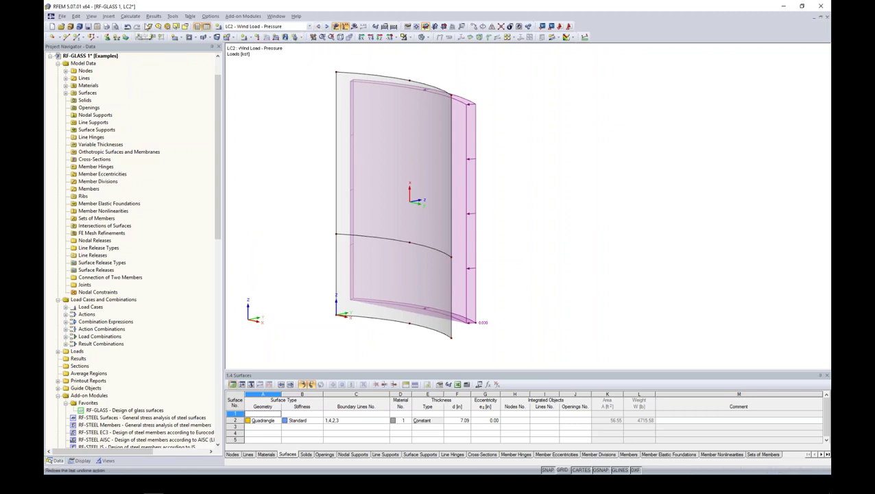
pyautogui.click(336, 26)
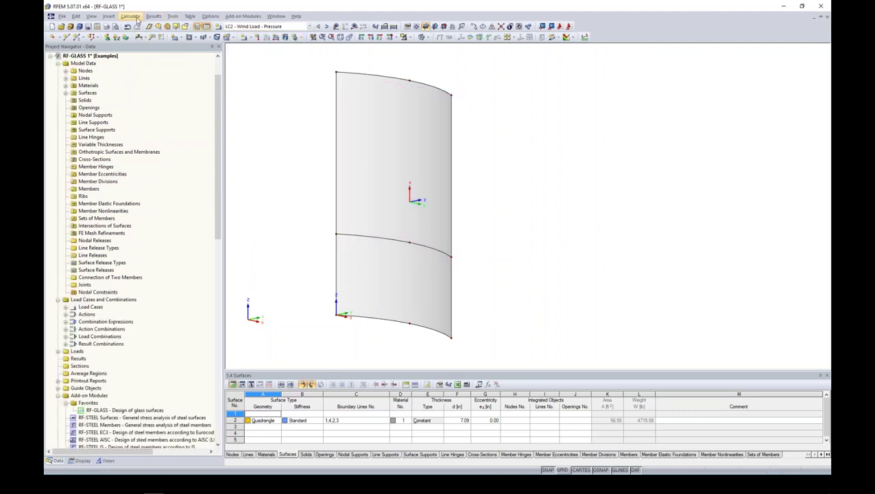
# Set the FE mesh target length of finite elements to 0.5 ft
pyautogui.click(131, 16)
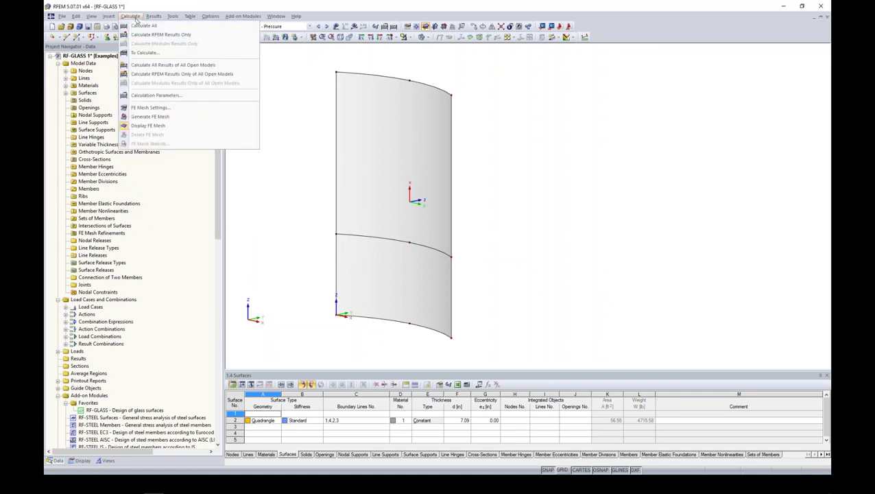
pyautogui.click(145, 107)
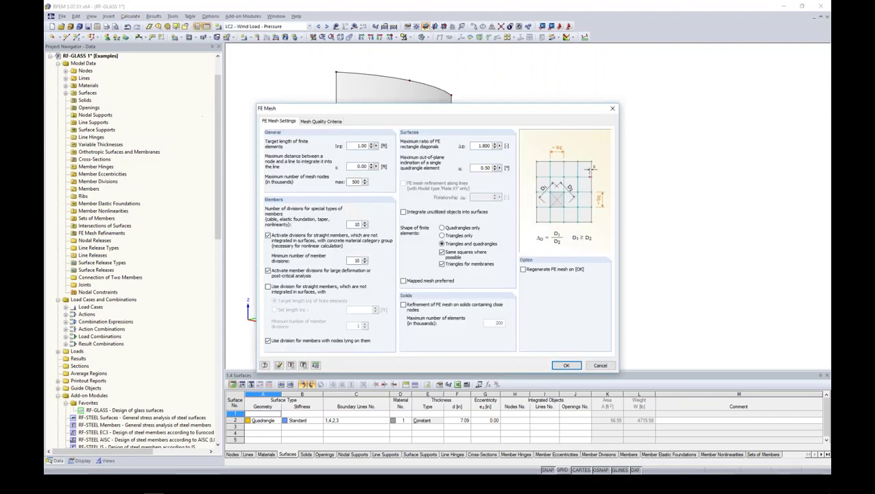
pyautogui.moveTo(354, 109); pyautogui.dragTo(390, 78)
pyautogui.doubleClick(397, 115)
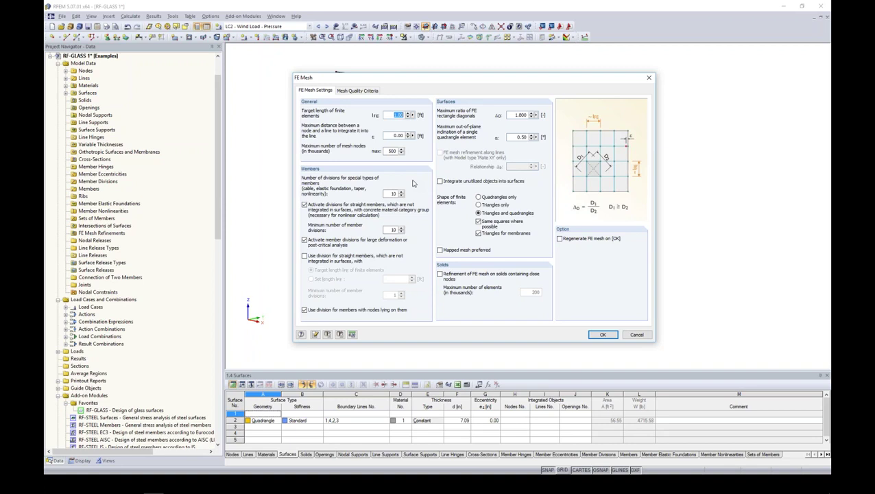
pyautogui.moveTo(393, 81); pyautogui.dragTo(514, 91)
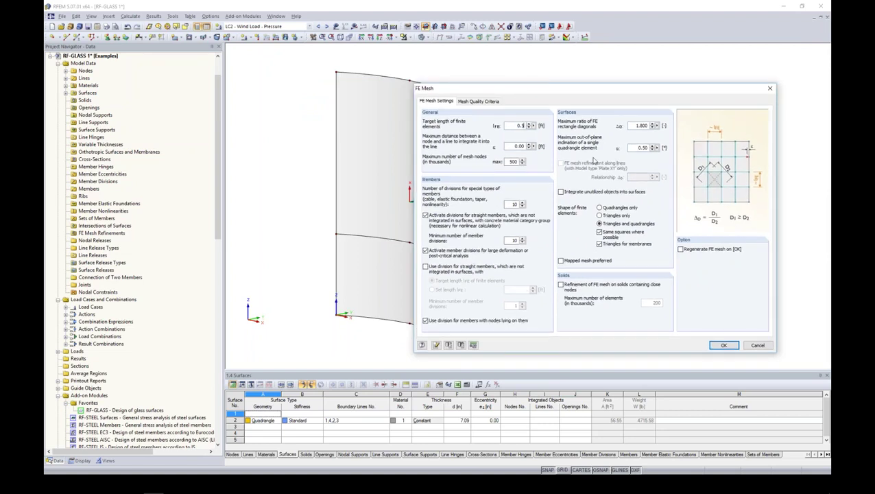
pyautogui.click(724, 345)
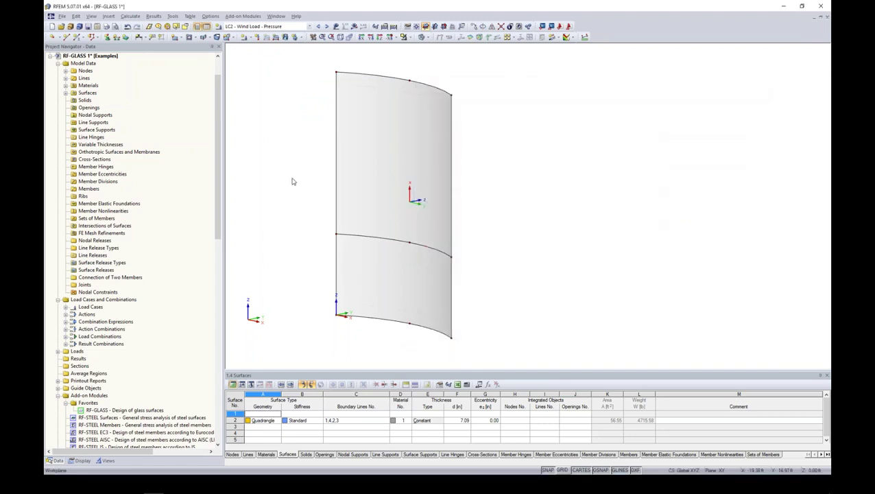
# Generate the FE mesh for the glass panel and inspect it on the curved surface
pyautogui.click(131, 16)
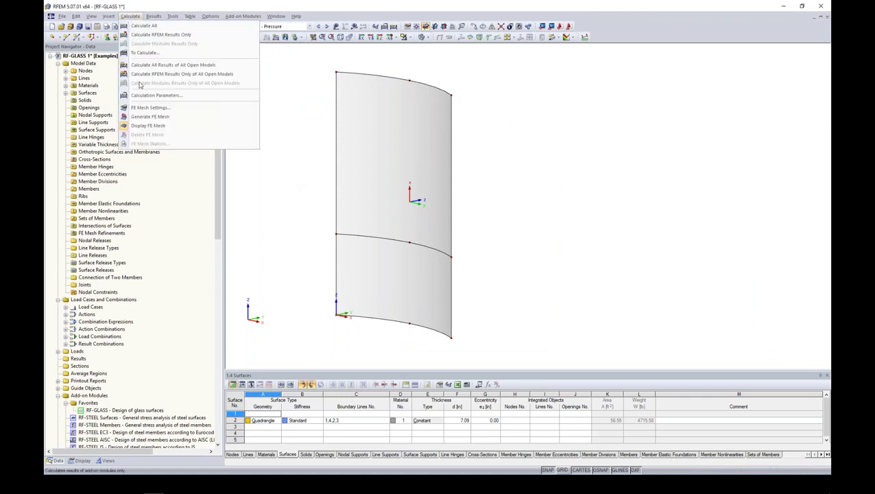
pyautogui.click(164, 118)
pyautogui.moveTo(502, 222)
pyautogui.keyDown('ctrl'); pyautogui.mouseDown(button='middle')
pyautogui.moveTo(577, 188)
pyautogui.moveTo(513, 217)
pyautogui.moveTo(493, 178)
pyautogui.moveTo(498, 235)
pyautogui.mouseUp(button='middle'); pyautogui.keyUp('ctrl')
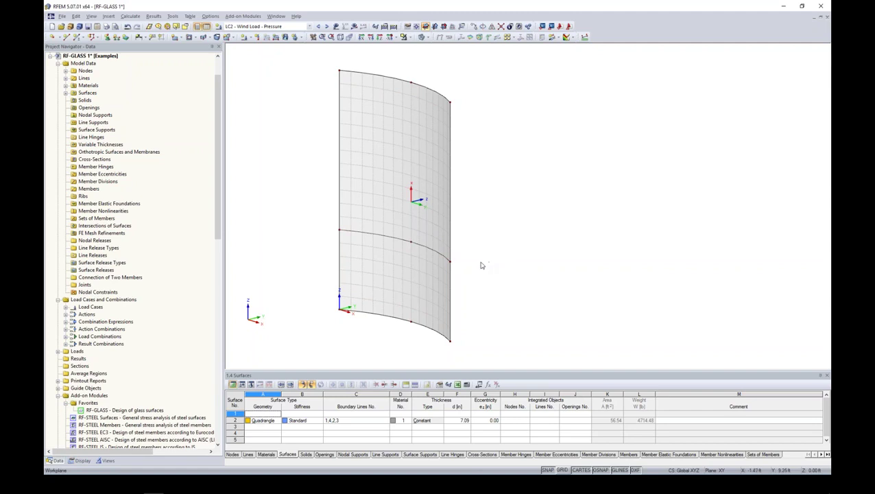
pyautogui.moveTo(484, 234); pyautogui.dragTo(439, 222, button='middle')
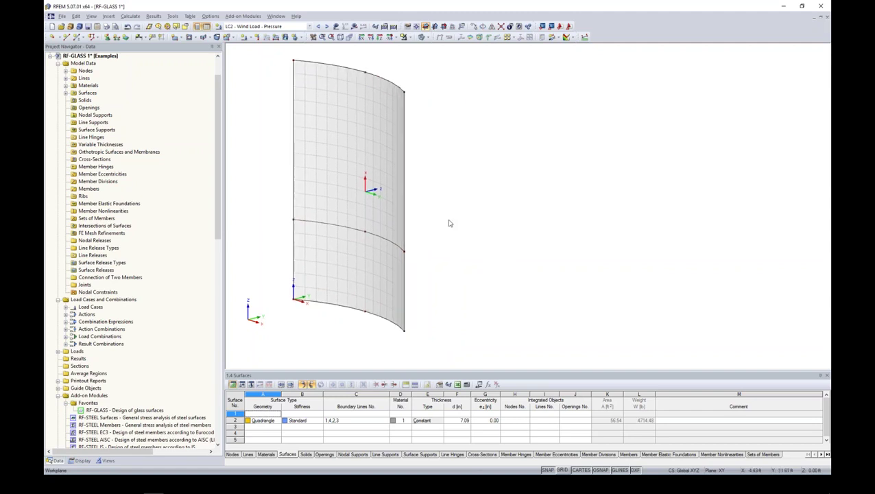
# Start the RF-GLASS add-on module for the design of glass surfaces
pyautogui.moveTo(218, 229); pyautogui.dragTo(221, 307)
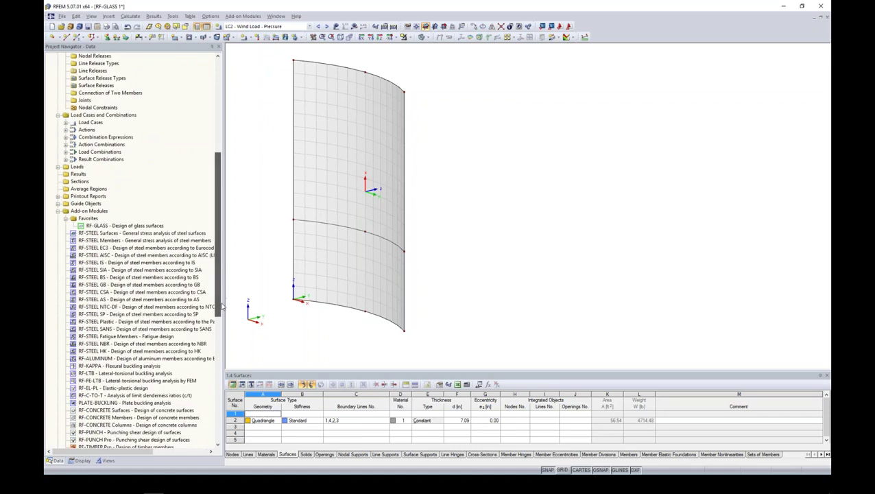
pyautogui.moveTo(216, 224)
pyautogui.mouseDown()
pyautogui.moveTo(219, 310)
pyautogui.moveTo(219, 222)
pyautogui.mouseUp()
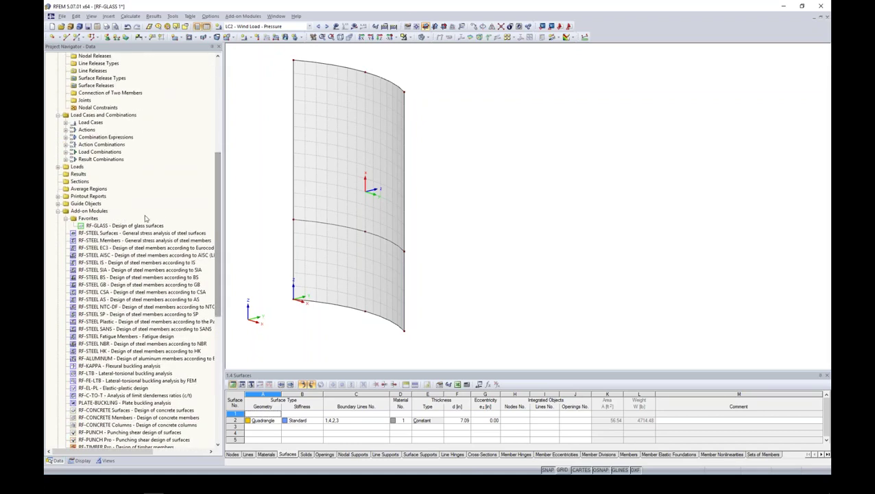
pyautogui.rightClick(132, 227)
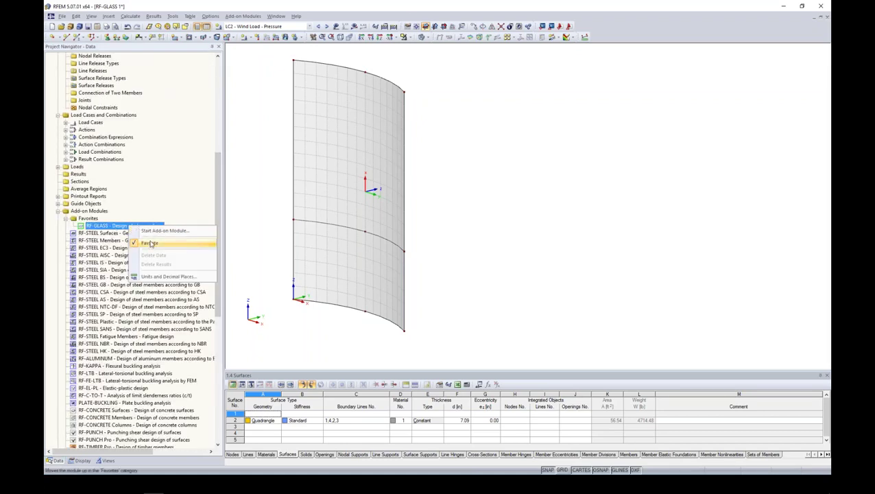
pyautogui.click(109, 228)
pyautogui.doubleClick(109, 226)
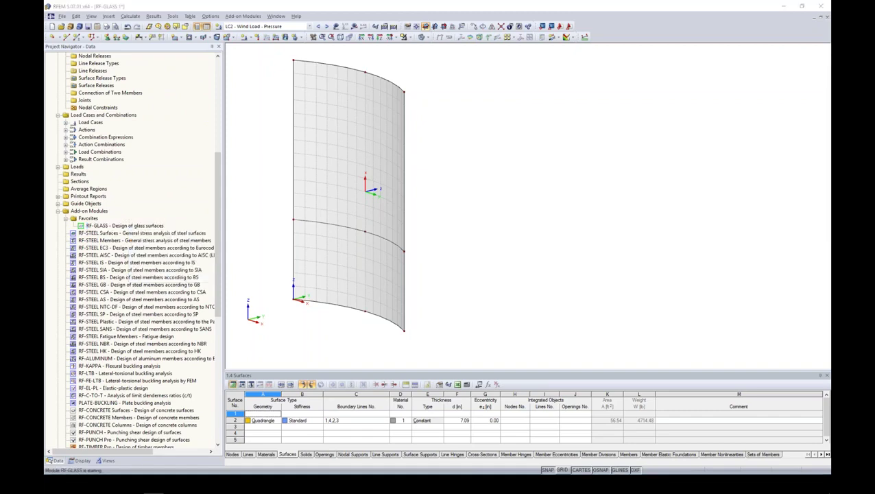
pyautogui.moveTo(376, 87); pyautogui.dragTo(495, 70)
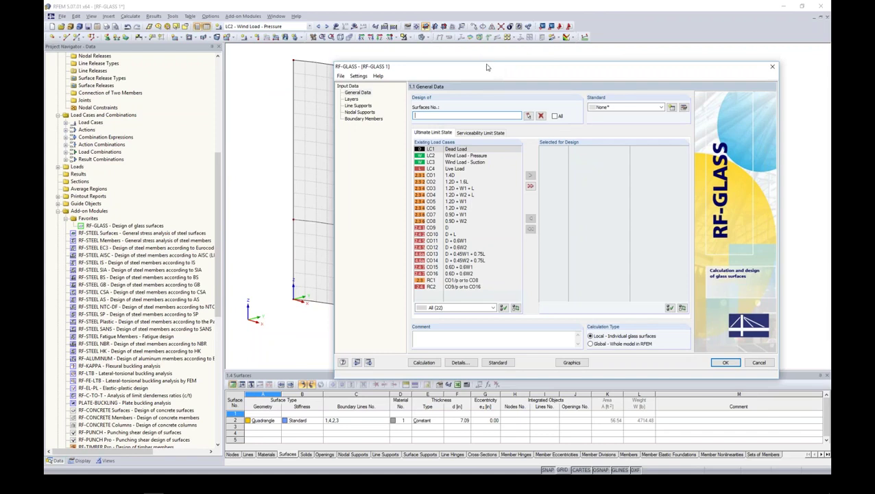
pyautogui.moveTo(476, 69); pyautogui.dragTo(482, 69)
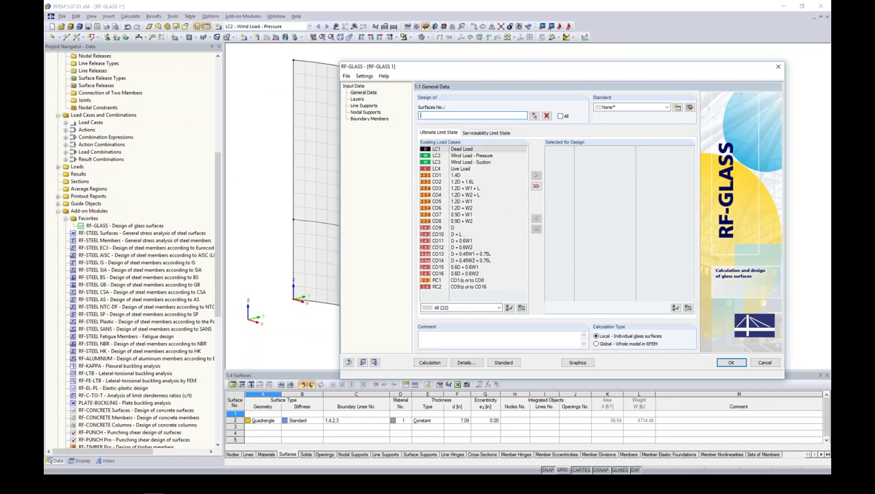
# Include all surfaces in the glass design and set the design standard to Ohne
pyautogui.click(560, 116)
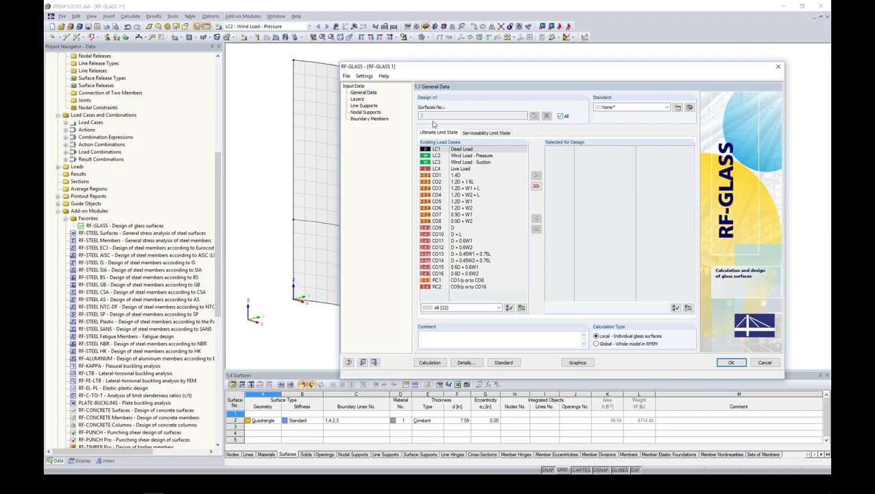
pyautogui.click(667, 108)
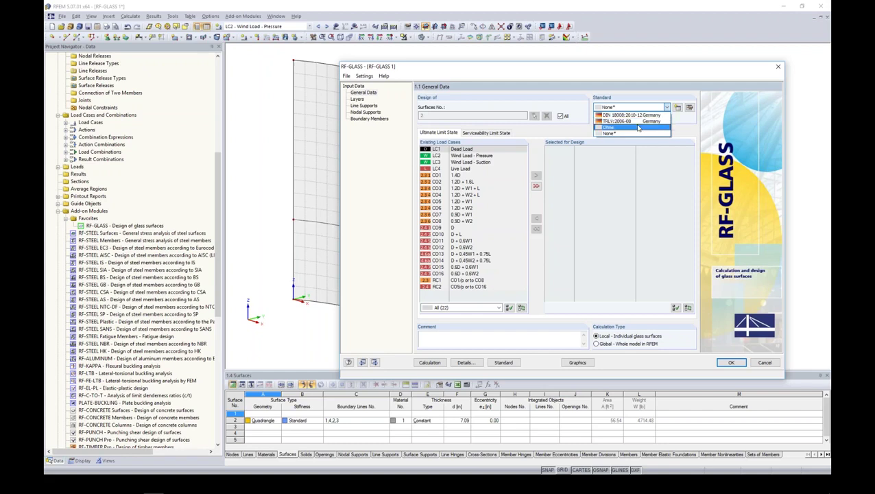
pyautogui.click(638, 128)
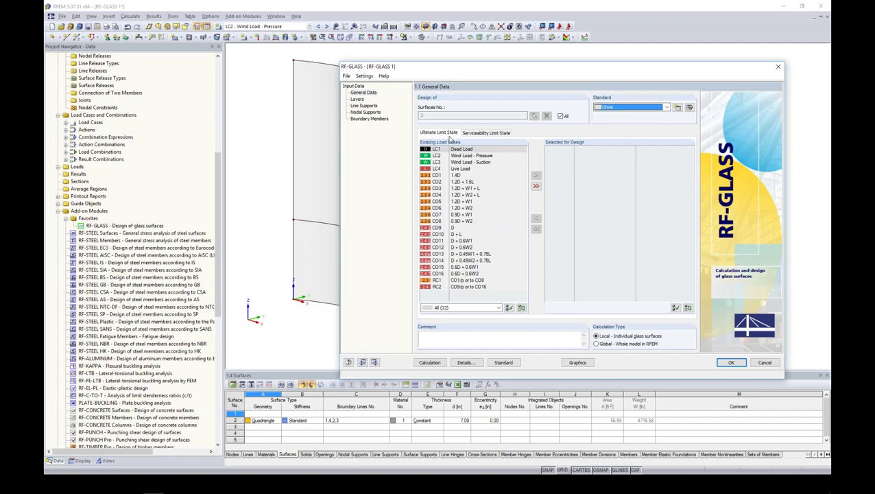
# Add load combinations CO1 to CO8 to the ultimate limit state design
pyautogui.click(457, 156)
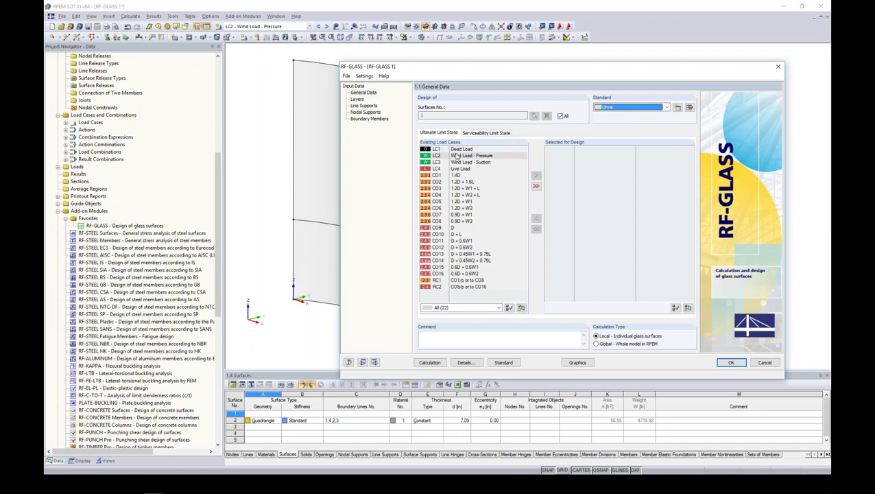
pyautogui.click(455, 176)
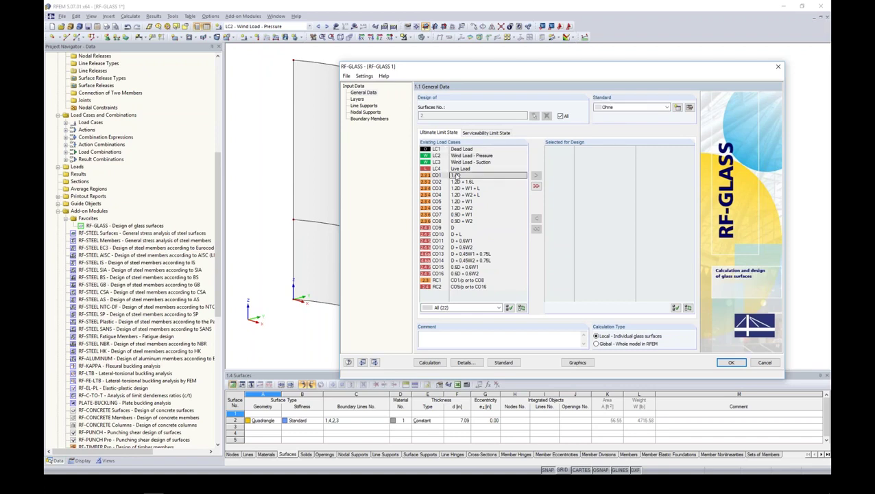
pyautogui.keyDown('shift'); pyautogui.click(465, 221); pyautogui.keyUp('shift')
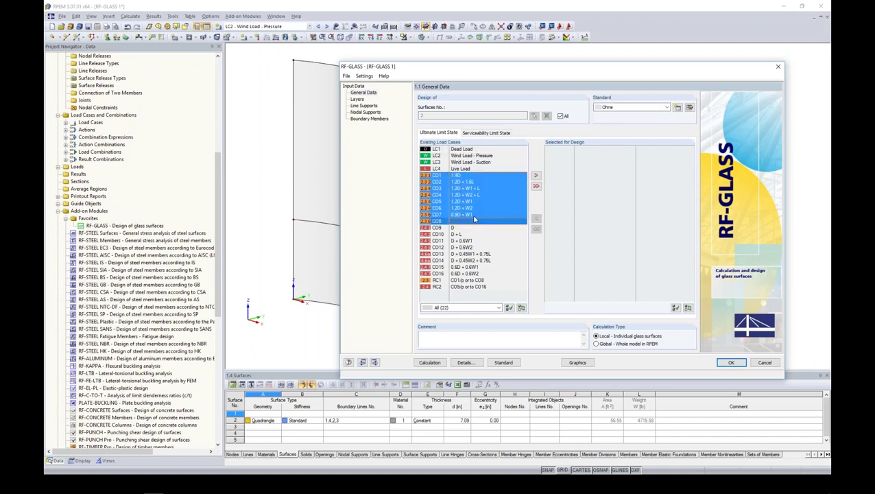
pyautogui.click(536, 175)
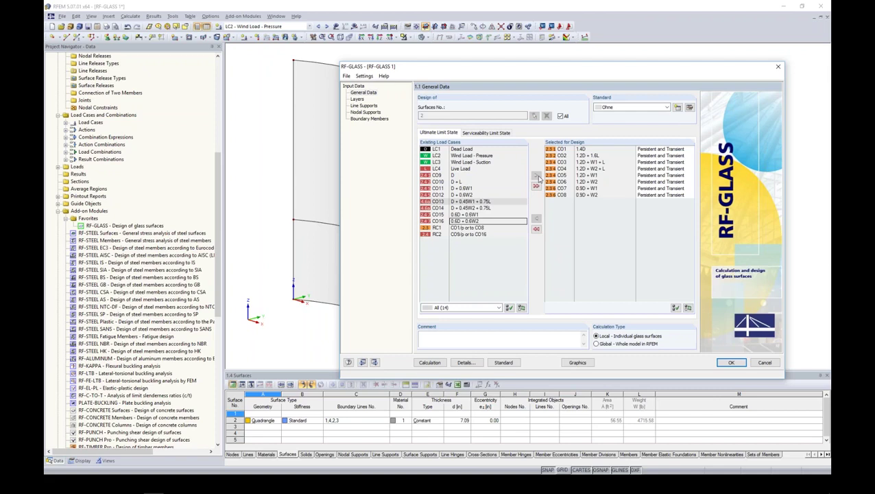
# Add load combinations CO9 to CO16 to the serviceability limit state design
pyautogui.click(502, 133)
pyautogui.click(455, 227)
pyautogui.keyDown('shift'); pyautogui.click(458, 275); pyautogui.keyUp('shift')
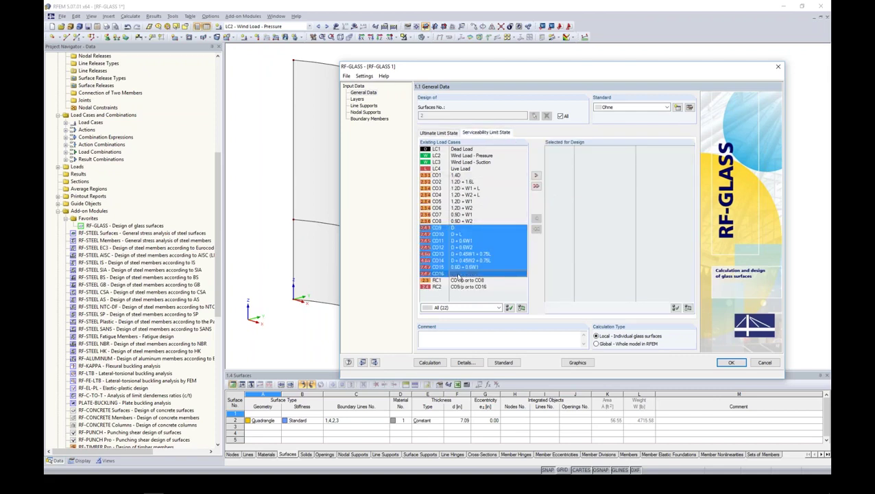
pyautogui.click(536, 176)
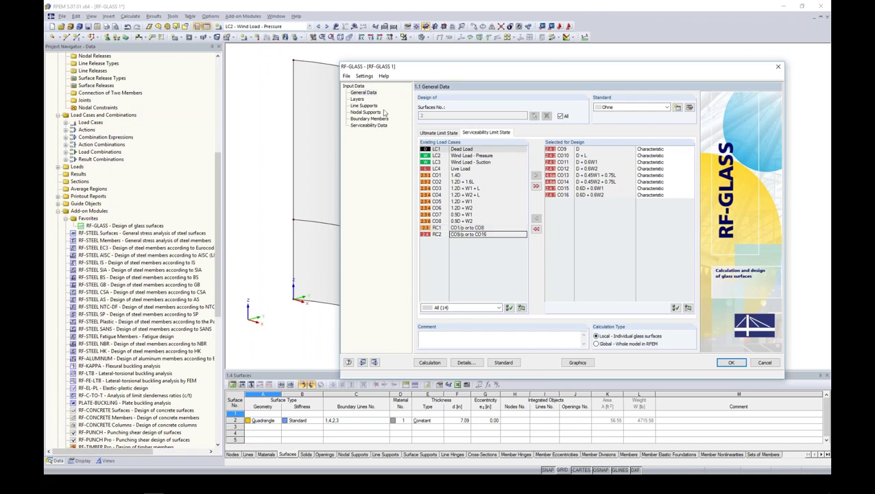
# Assign the curved panel surface in the model to layer Composition 1
pyautogui.click(354, 100)
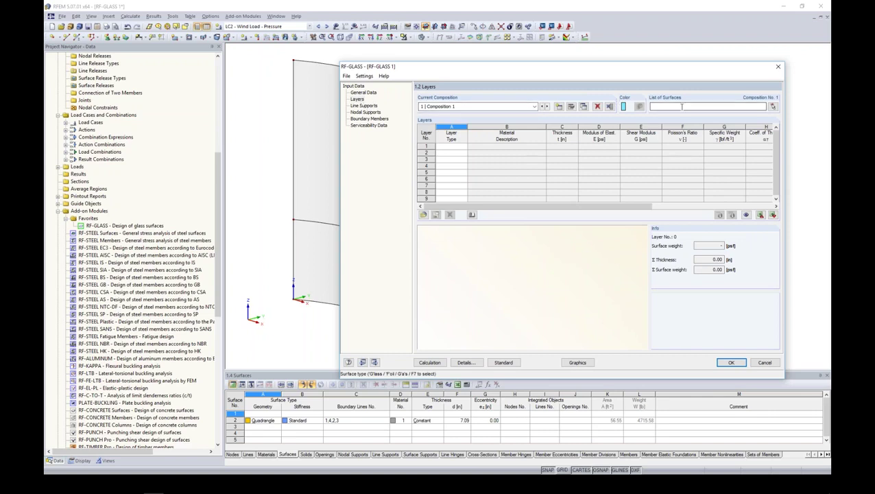
pyautogui.click(537, 109)
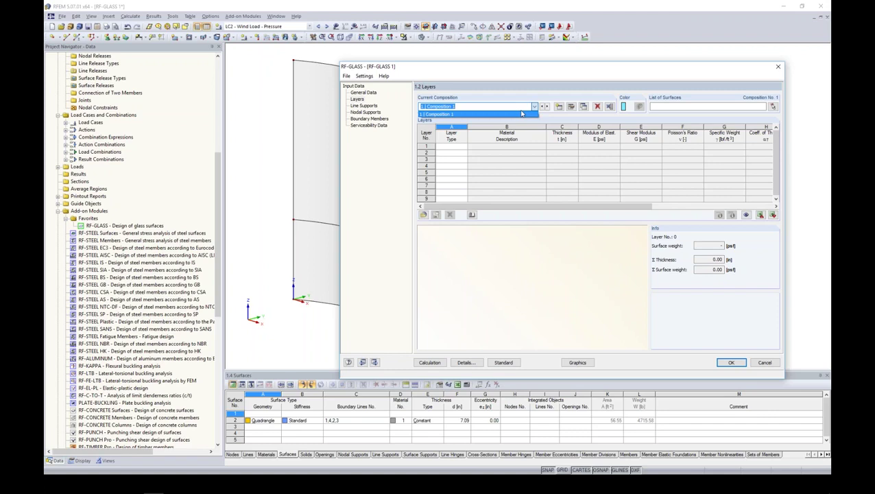
pyautogui.click(516, 107)
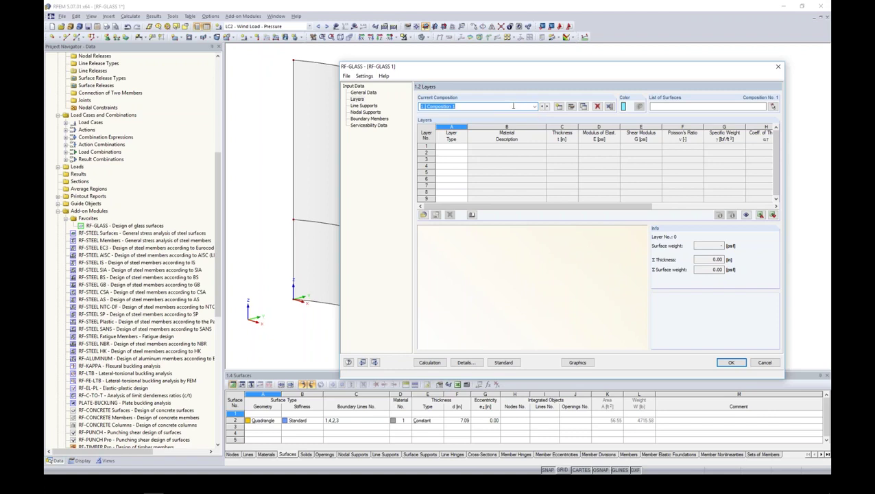
pyautogui.click(773, 107)
pyautogui.click(367, 186)
pyautogui.press('Return')
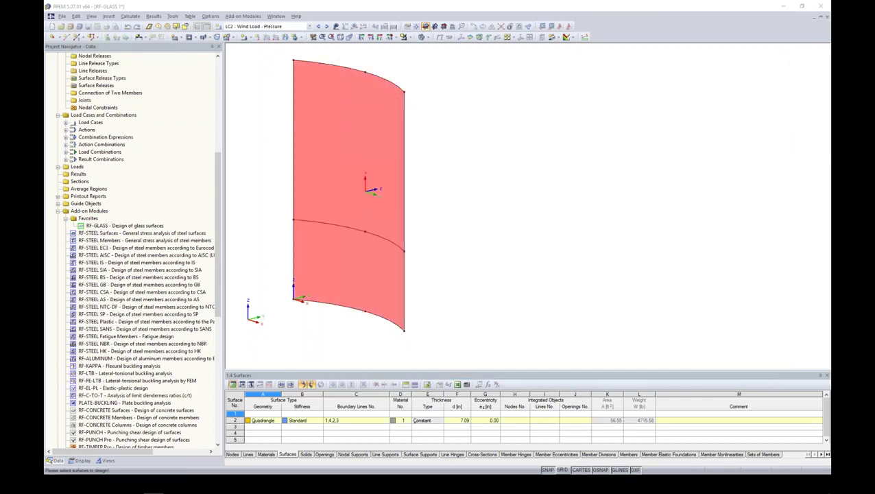
# Set the type of layer 1 in the composition to Glass
pyautogui.moveTo(468, 130); pyautogui.dragTo(489, 130)
pyautogui.click(484, 148)
pyautogui.click(487, 148)
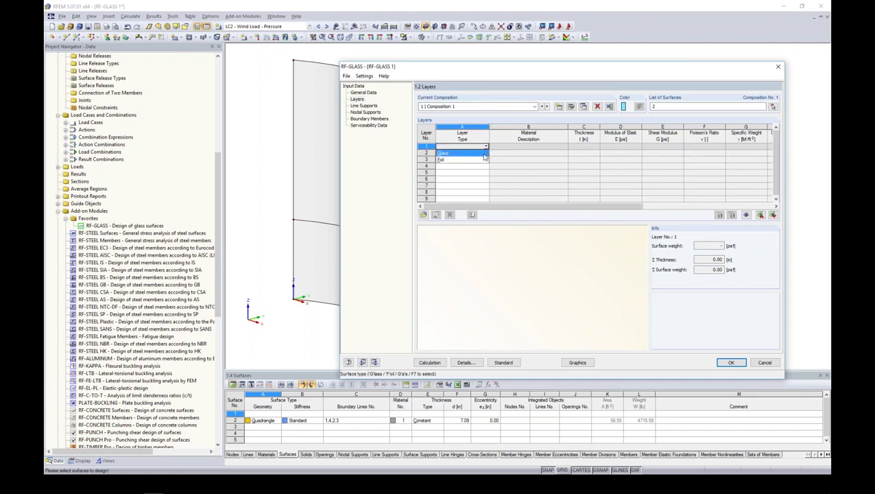
pyautogui.click(484, 153)
pyautogui.click(546, 148)
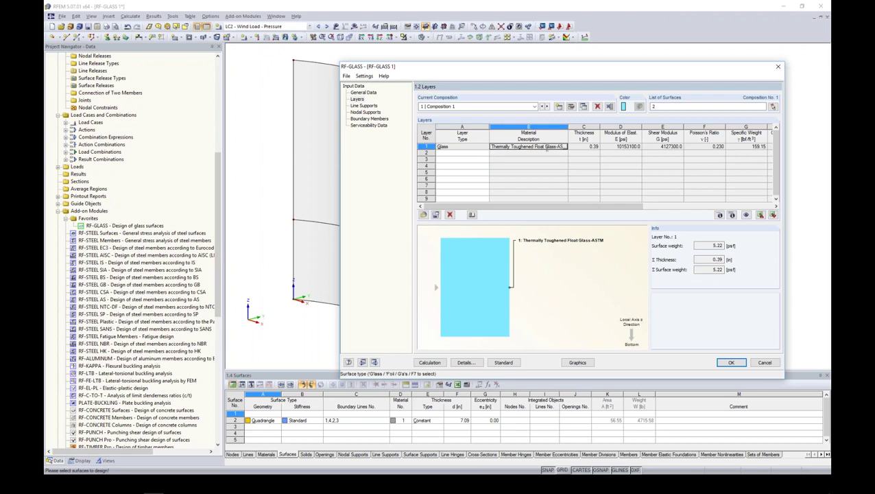
# Browse the library's glass materials for all standards, and select Thermally Toughened Float Glass-ASTM for layer 1
pyautogui.moveTo(567, 146); pyautogui.dragTo(588, 146)
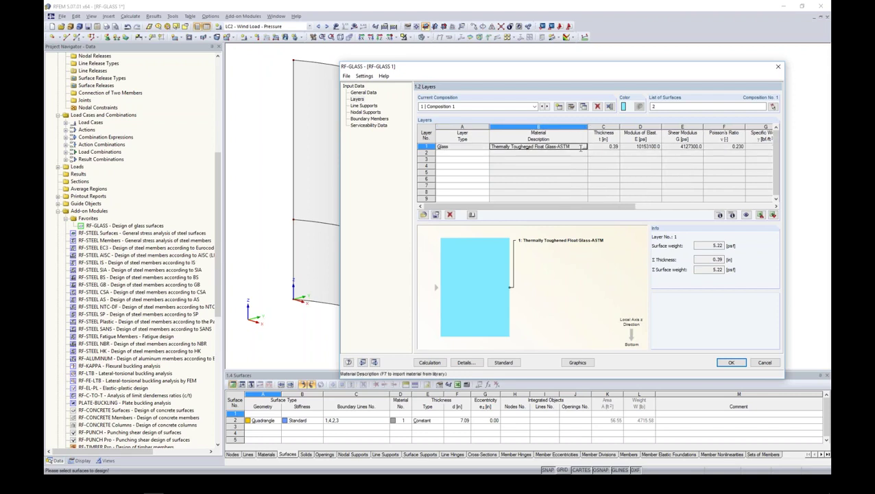
pyautogui.click(585, 148)
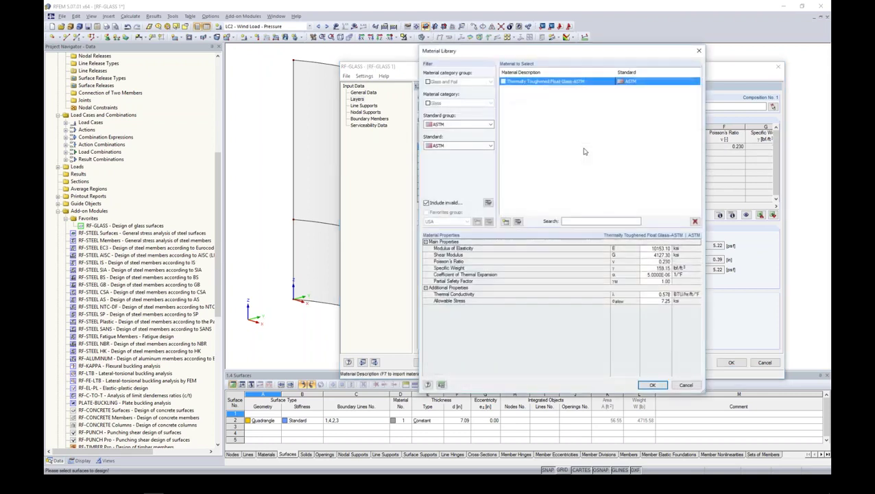
pyautogui.click(458, 125)
pyautogui.click(460, 133)
pyautogui.click(474, 146)
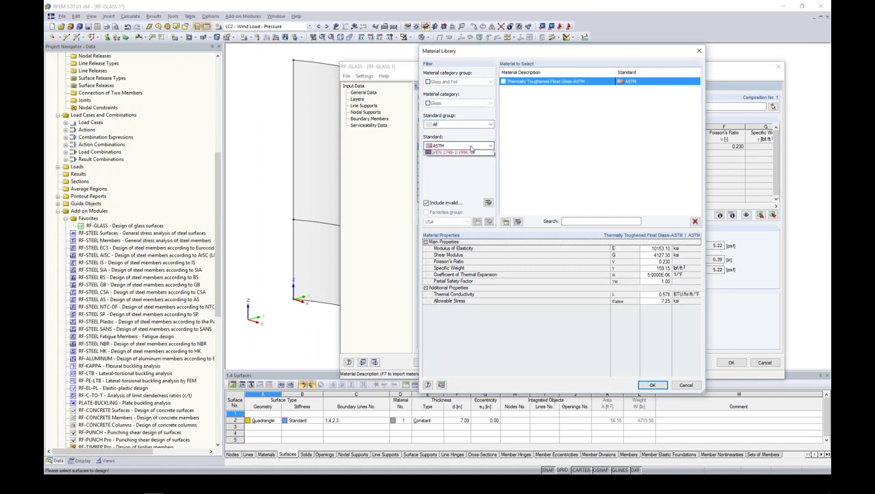
pyautogui.click(480, 153)
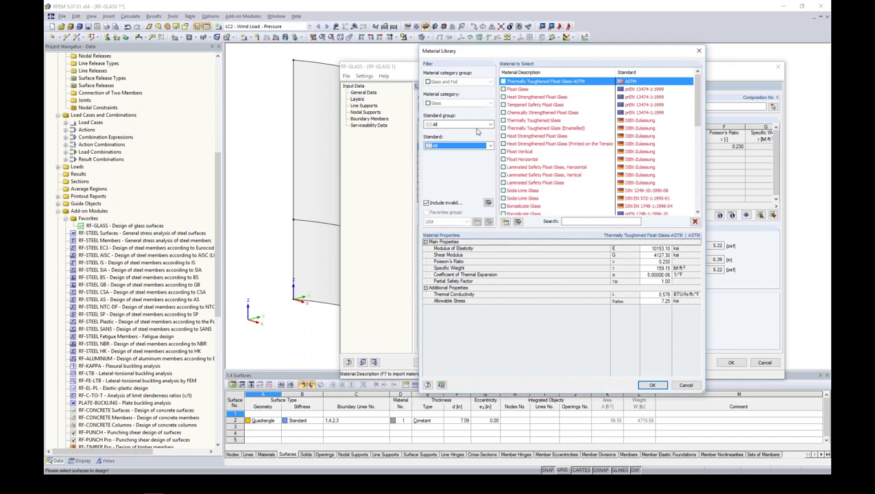
pyautogui.moveTo(698, 100); pyautogui.dragTo(697, 76)
pyautogui.click(490, 146)
pyautogui.click(484, 159)
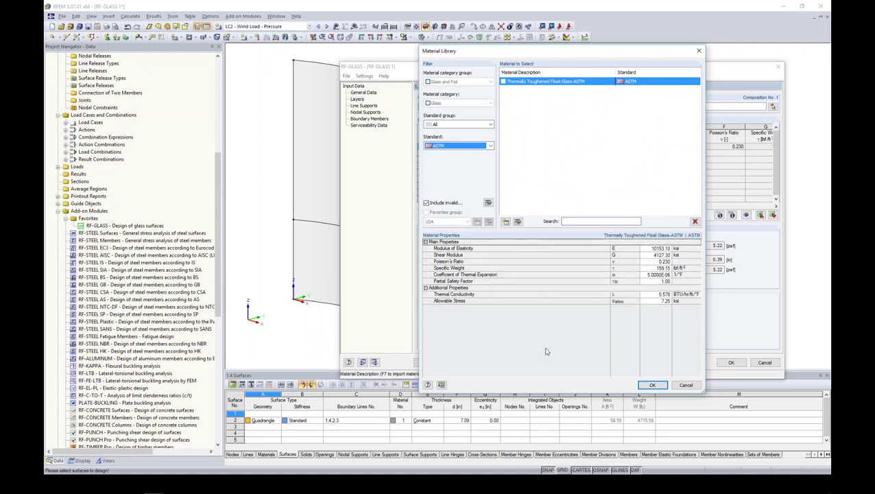
pyautogui.click(652, 385)
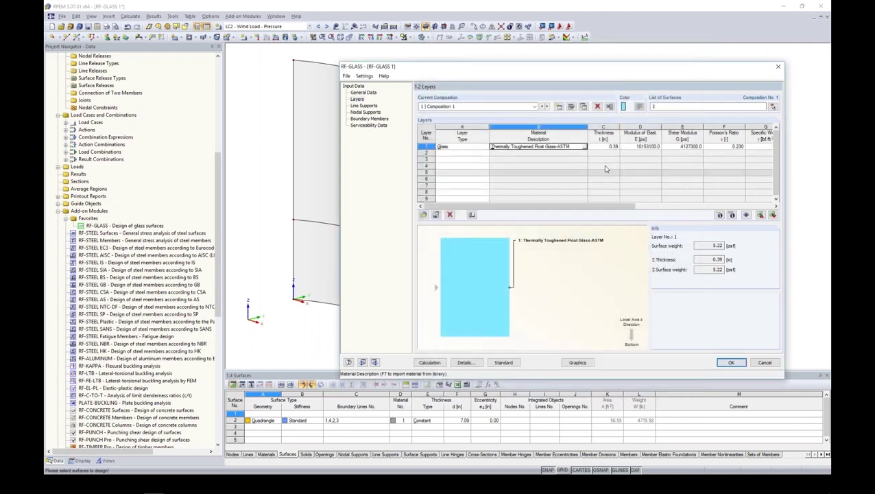
# Set the thickness of glass layer 1 to 0.20 in and look through its remaining material properties
pyautogui.press('Tab')
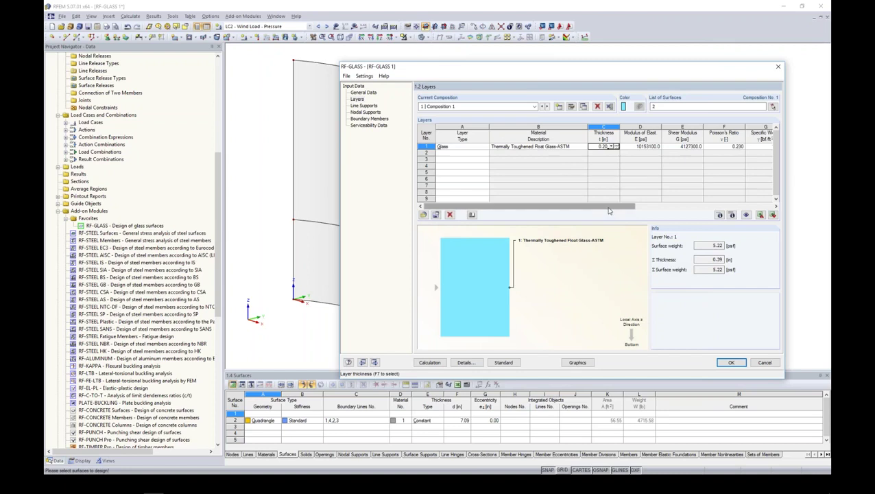
pyautogui.press('Tab')
pyautogui.press('Tab')
pyautogui.moveTo(733, 210); pyautogui.dragTo(591, 213)
# Add a Foil layer as layer 2 with the ASTM material Polymer Interlayer SentryGlas Plus 20 °C / 1 min
pyautogui.click(464, 155)
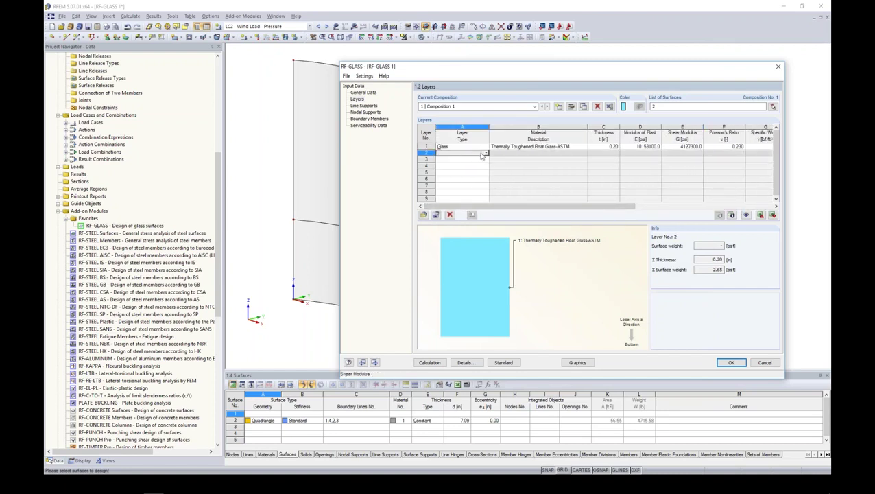
pyautogui.click(485, 153)
pyautogui.click(480, 166)
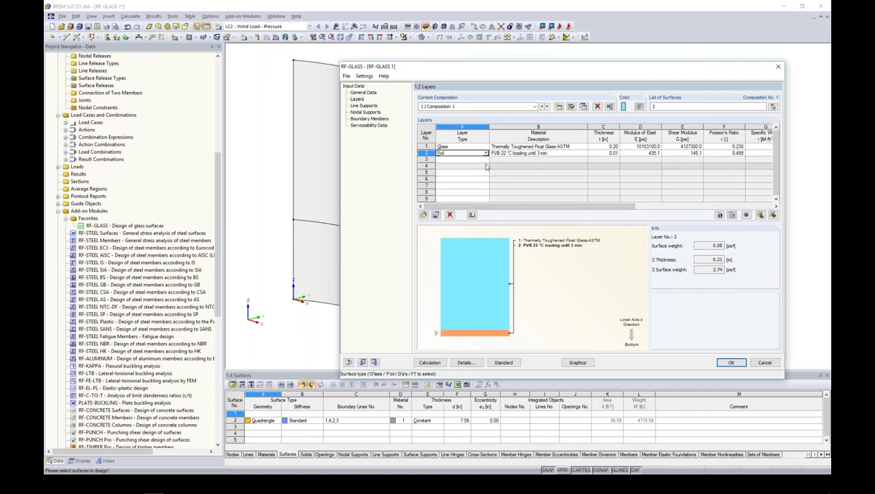
pyautogui.press('Tab')
pyautogui.press('F7')
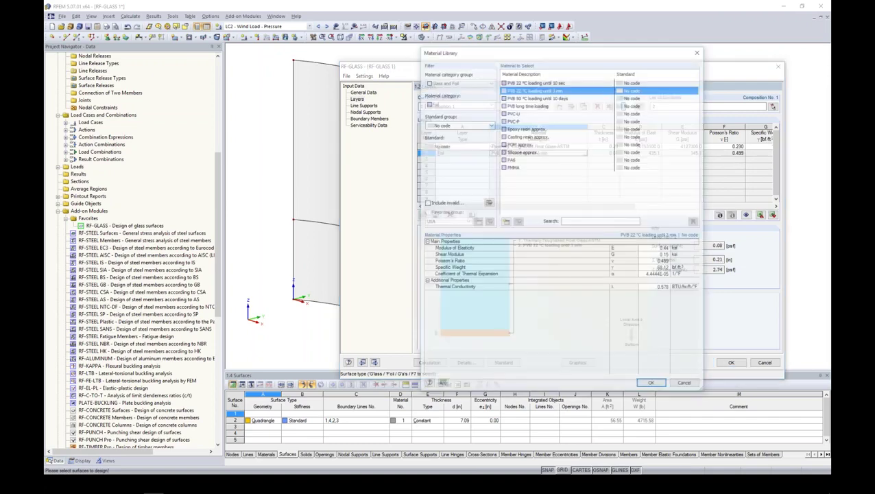
pyautogui.click(489, 124)
pyautogui.click(477, 144)
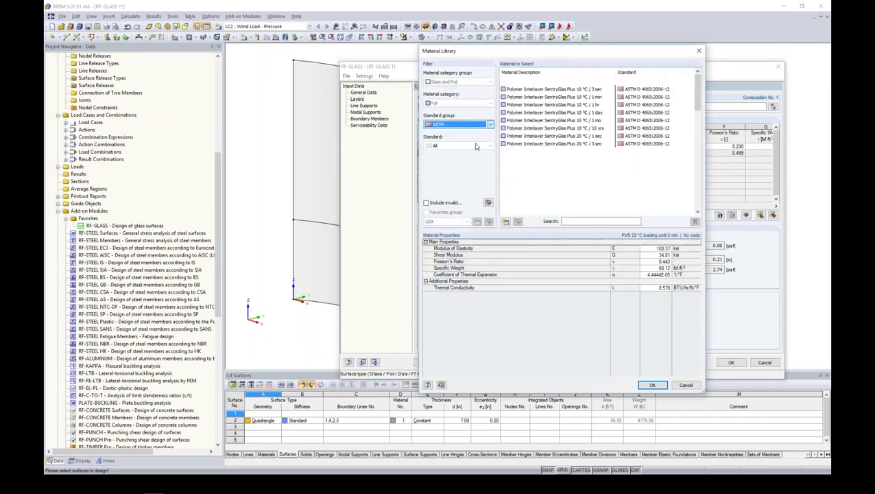
pyautogui.moveTo(697, 89)
pyautogui.mouseDown()
pyautogui.moveTo(695, 197)
pyautogui.moveTo(698, 81)
pyautogui.mouseUp()
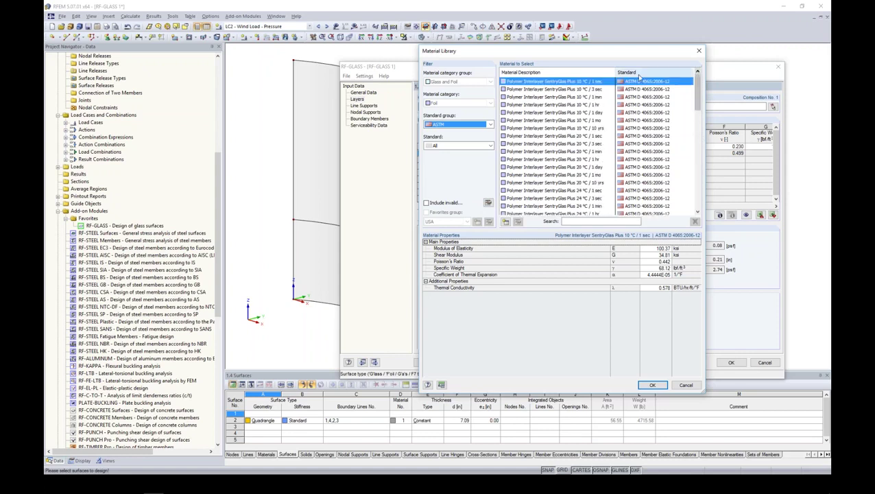
pyautogui.click(604, 152)
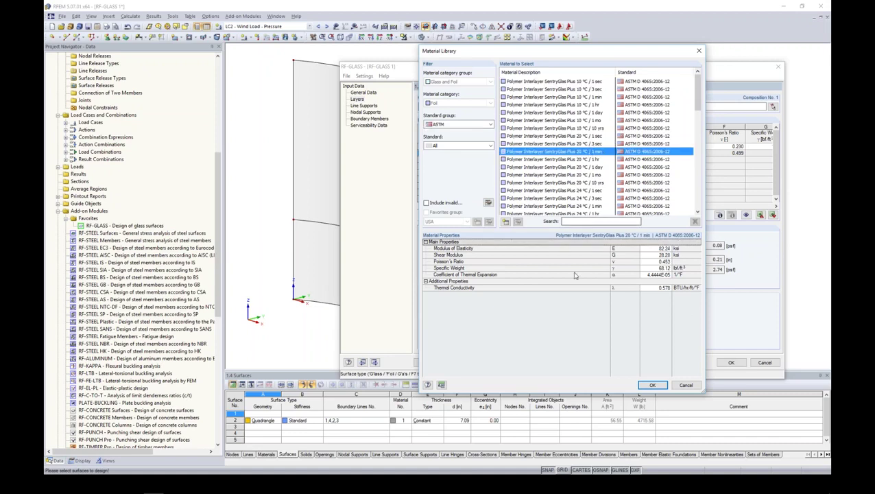
pyautogui.click(653, 385)
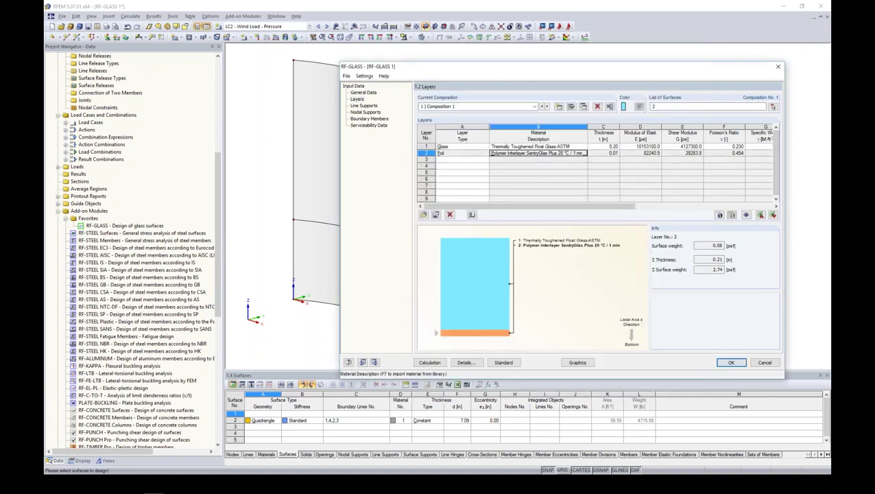
# Add a Glass layer as layer 3 with the material Thermally Toughened Float Glass-ASTM and 0.20 in thickness
pyautogui.click(464, 159)
pyautogui.click(485, 160)
pyautogui.click(486, 166)
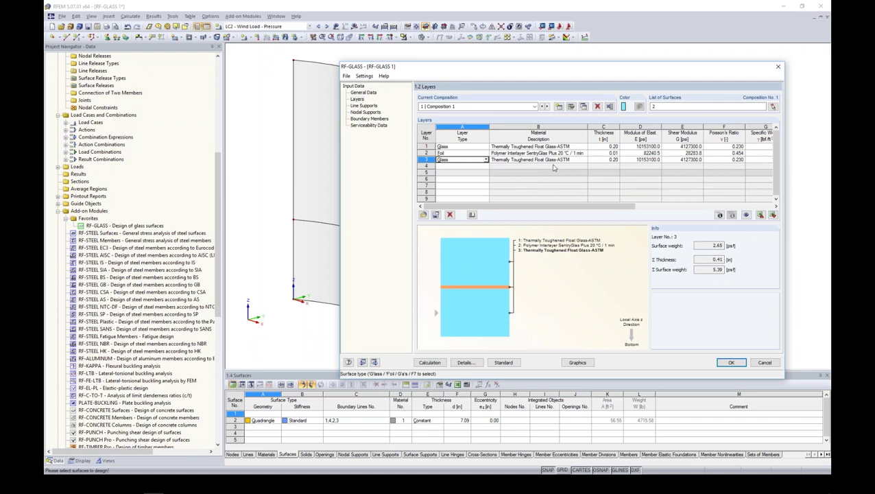
# Set the modeling of laminated glass to 2D in the details of Composition 1, with coupling considered and FE mesh refinement off
pyautogui.click(570, 107)
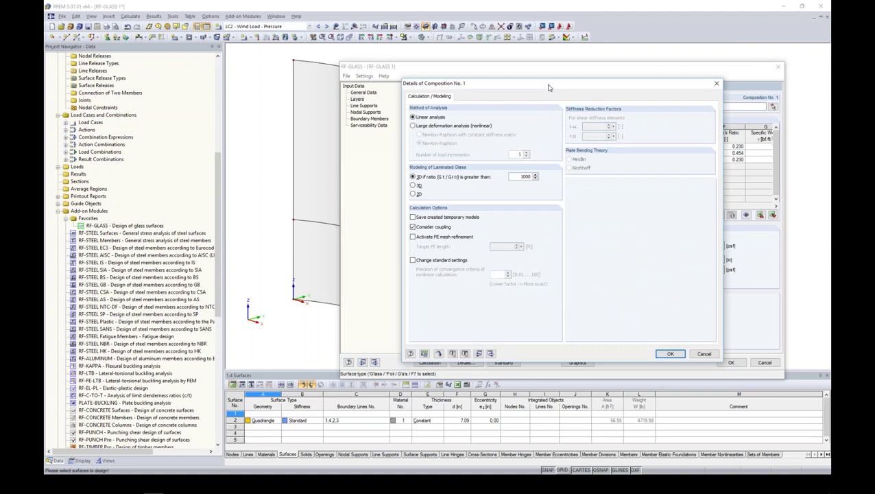
pyautogui.moveTo(548, 87); pyautogui.dragTo(552, 79)
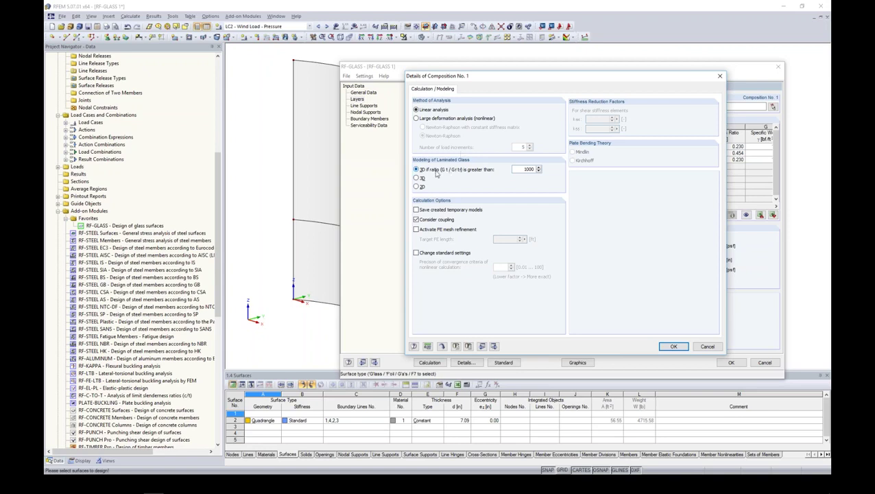
pyautogui.doubleClick(522, 169)
pyautogui.click(419, 187)
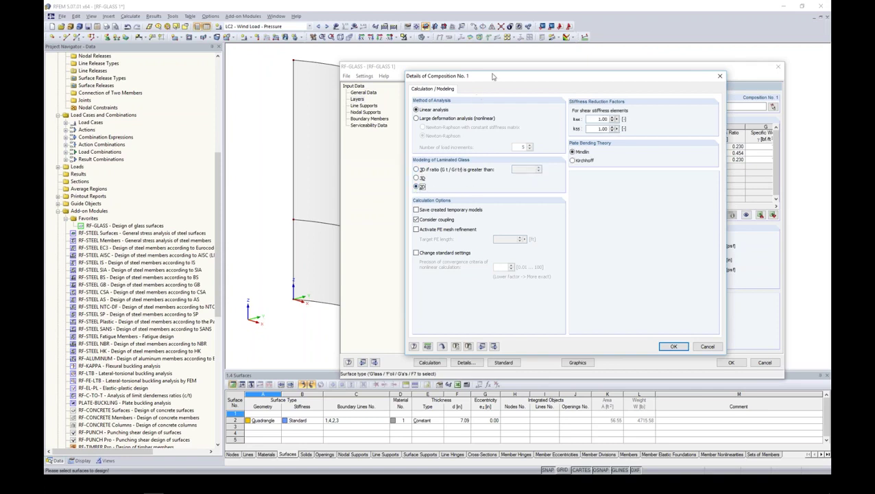
pyautogui.moveTo(493, 76); pyautogui.dragTo(446, 71)
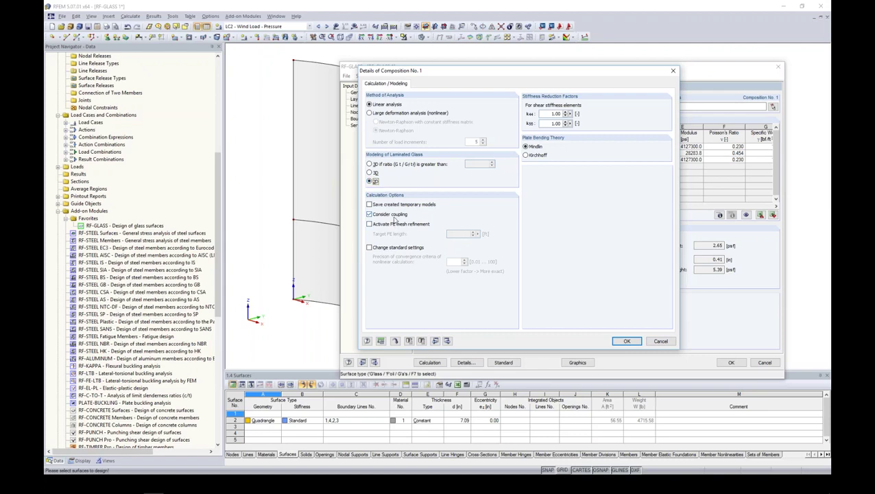
pyautogui.click(370, 215)
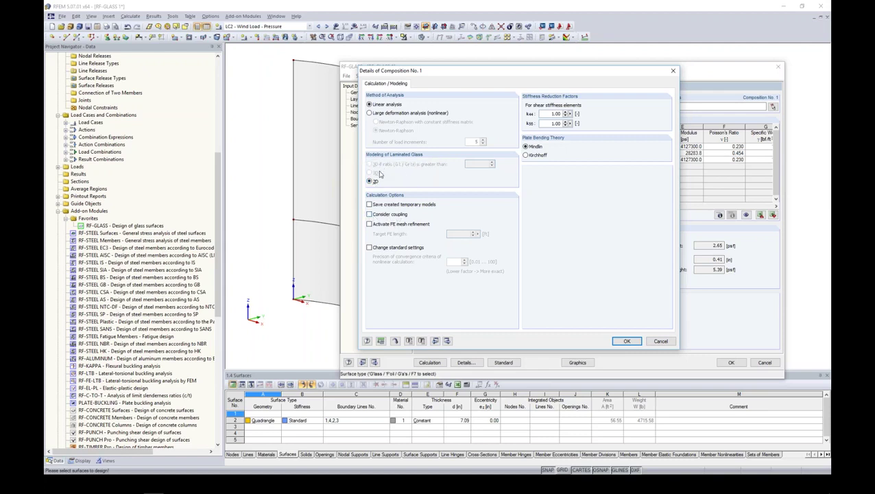
pyautogui.click(369, 215)
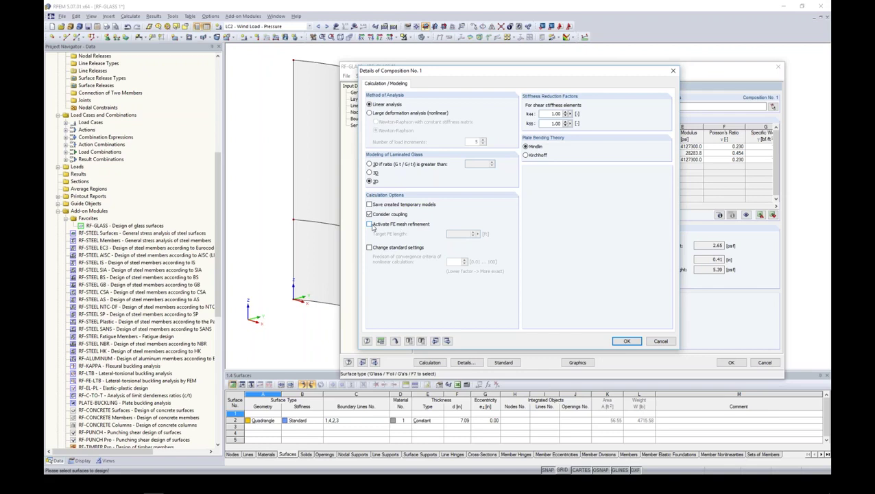
pyautogui.click(369, 224)
pyautogui.click(369, 224)
pyautogui.click(626, 341)
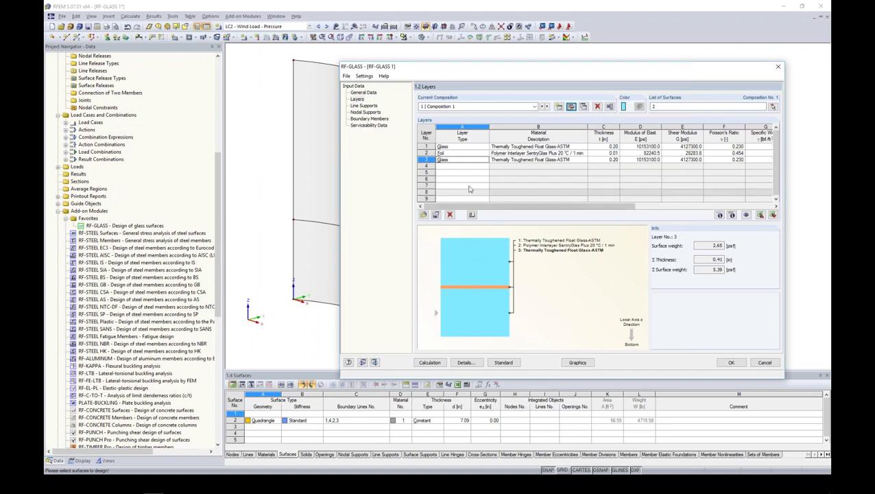
pyautogui.click(452, 153)
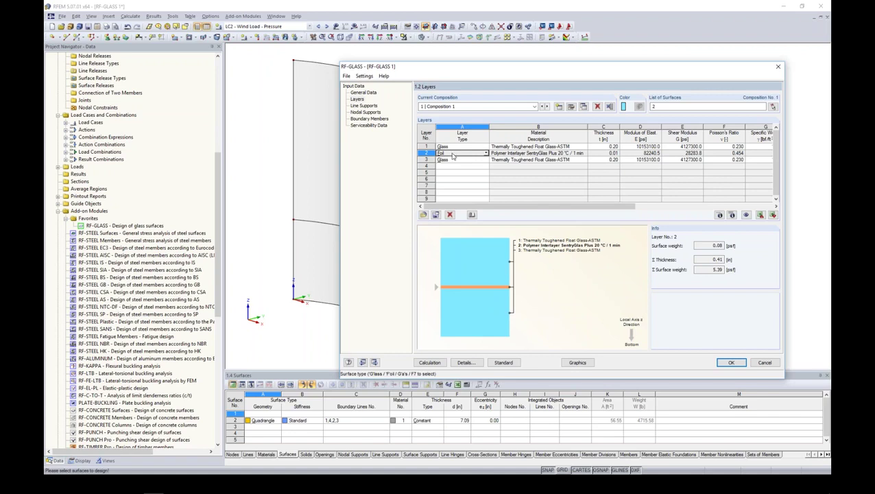
pyautogui.click(453, 147)
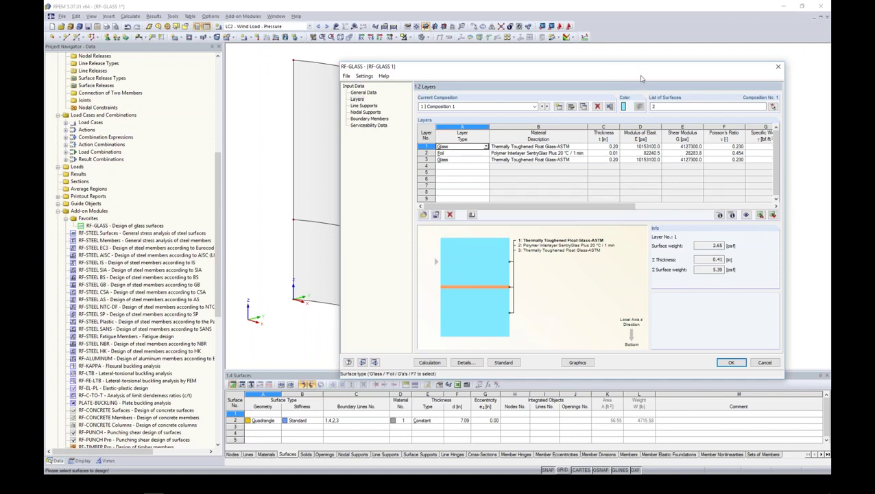
pyautogui.moveTo(610, 74); pyautogui.dragTo(673, 43)
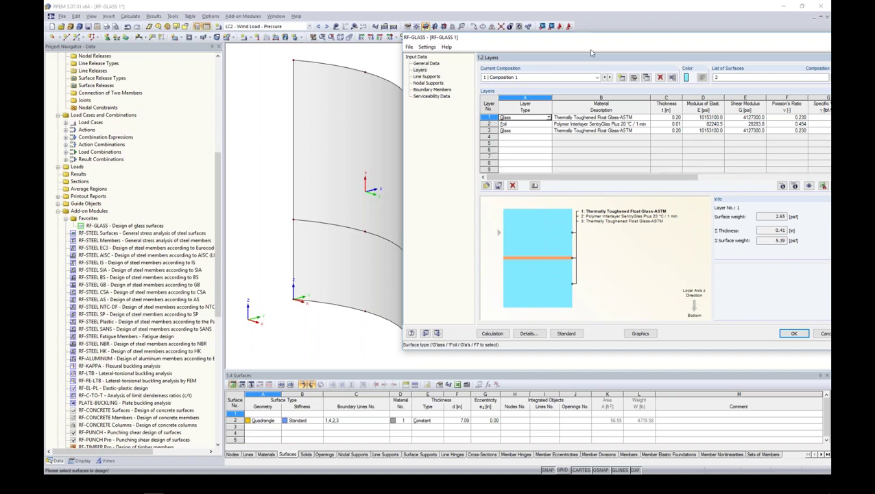
pyautogui.moveTo(572, 45); pyautogui.dragTo(461, 52)
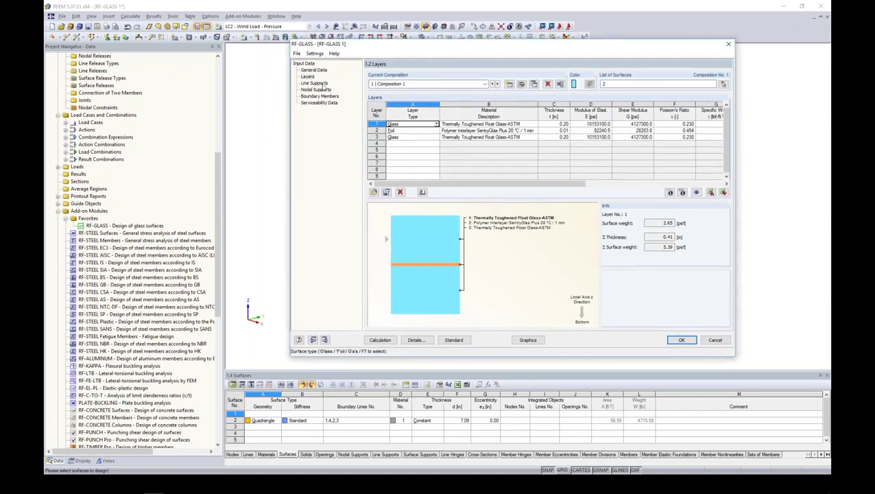
# Define the first RF-GLASS line support on boundary lines 2 and 4 of the curved glass surface
pyautogui.click(316, 83)
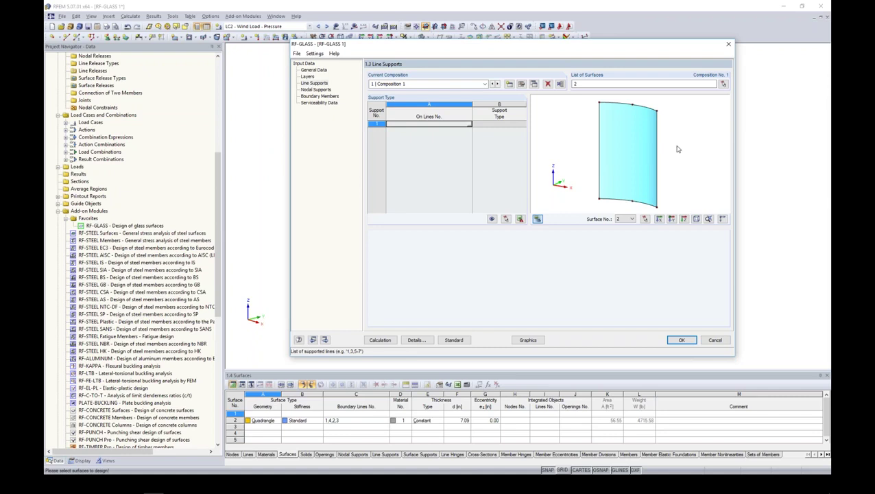
pyautogui.keyDown('ctrl'); pyautogui.moveTo(673, 148); pyautogui.dragTo(650, 166, button='middle'); pyautogui.keyUp('ctrl')
pyautogui.scroll(4, 658, 125)
pyautogui.scroll(-3, 659, 125)
pyautogui.scroll(-1, 659, 126)
pyautogui.moveTo(658, 125); pyautogui.dragTo(644, 137, button='middle')
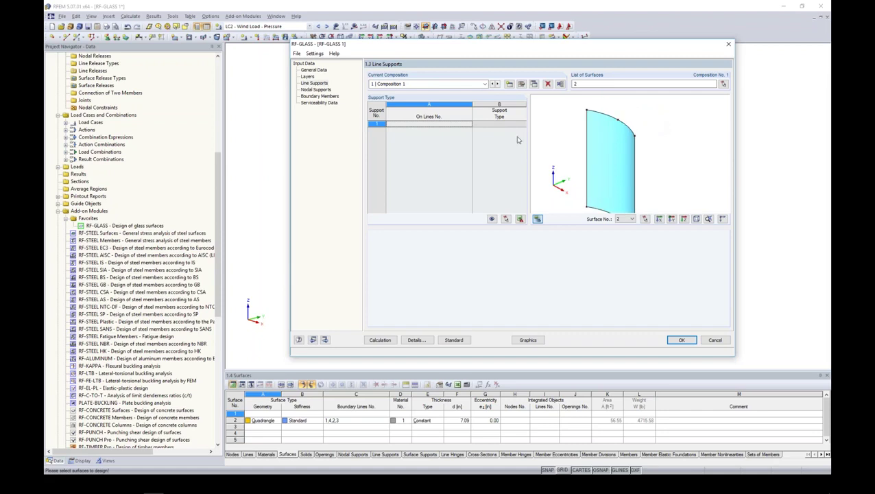
pyautogui.click(464, 123)
pyautogui.click(470, 124)
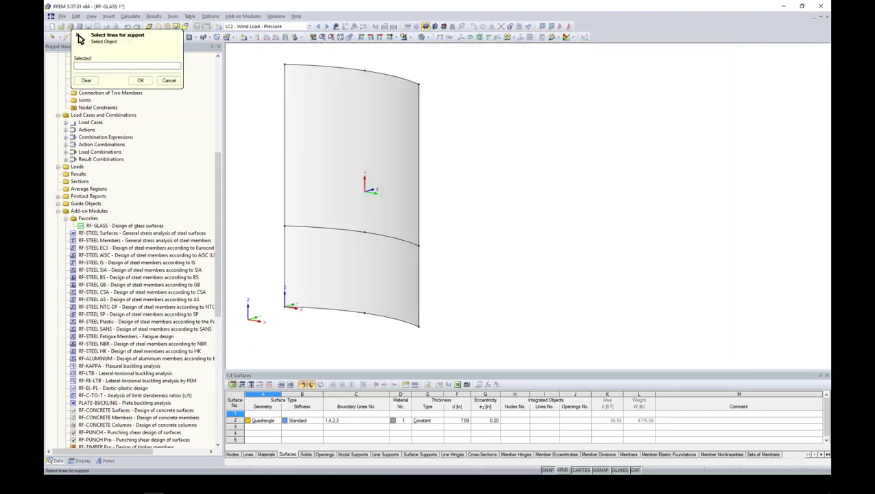
pyautogui.moveTo(345, 63); pyautogui.dragTo(382, 329)
pyautogui.moveTo(344, 50); pyautogui.dragTo(442, 75)
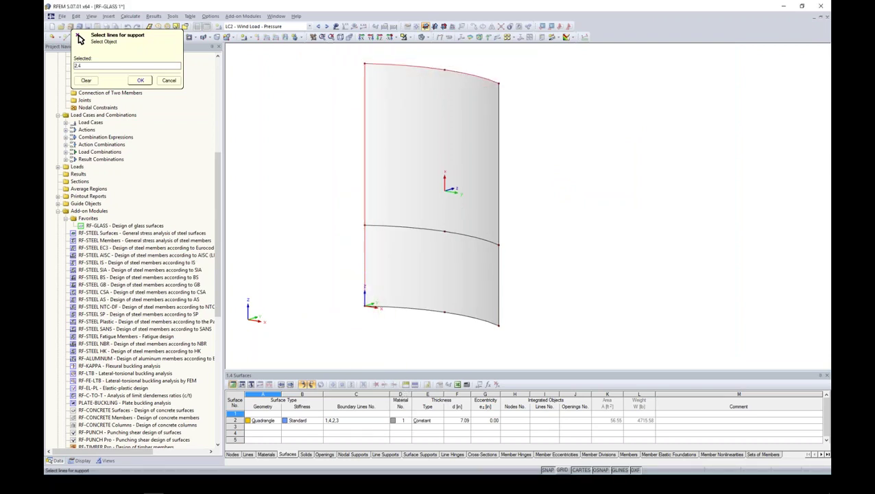
pyautogui.click(140, 81)
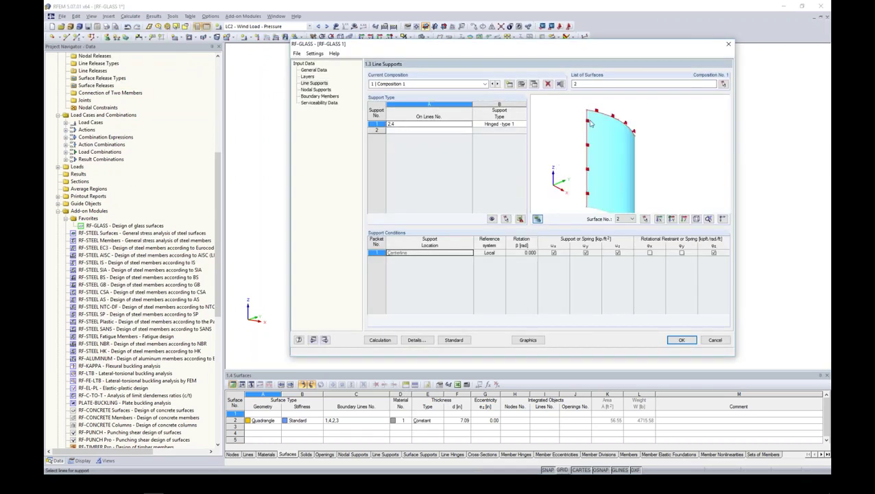
# Try the support types Hinged - type 2, type 3 and type 4 for the line support on lines 2 and 4
pyautogui.scroll(5, 632, 132)
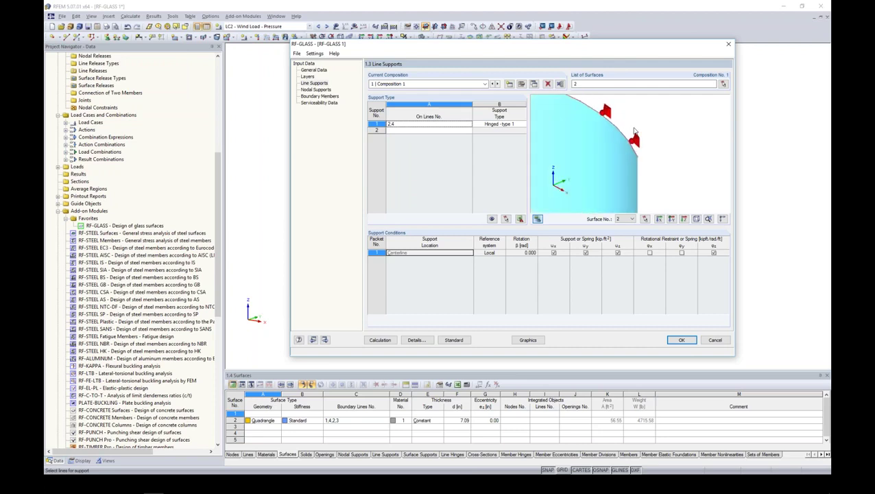
pyautogui.scroll(-4, 634, 132)
pyautogui.click(521, 125)
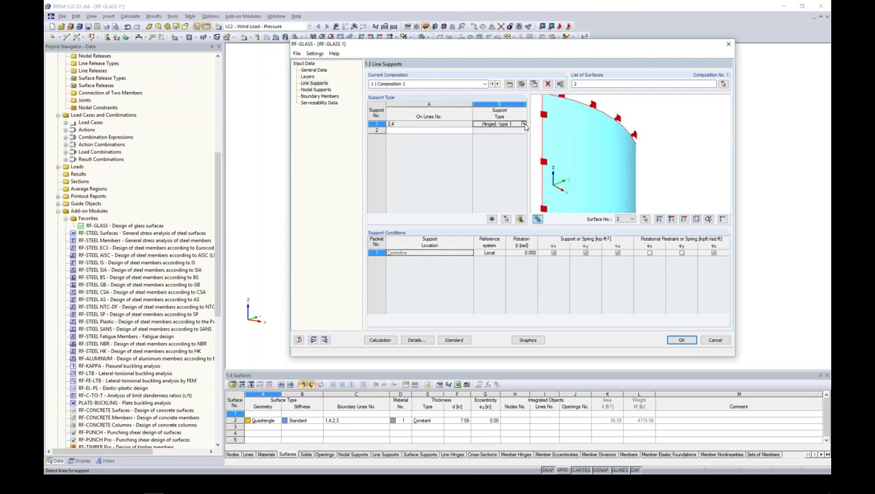
pyautogui.click(523, 124)
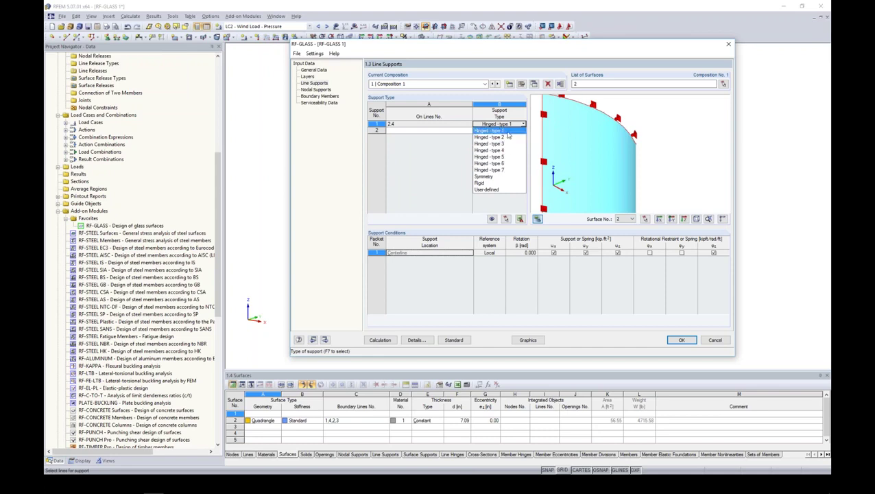
pyautogui.click(508, 137)
pyautogui.click(522, 124)
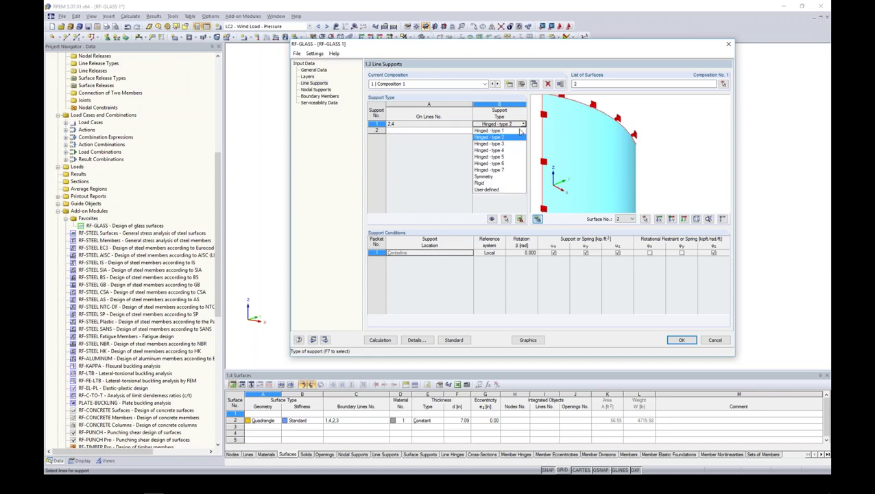
pyautogui.click(513, 144)
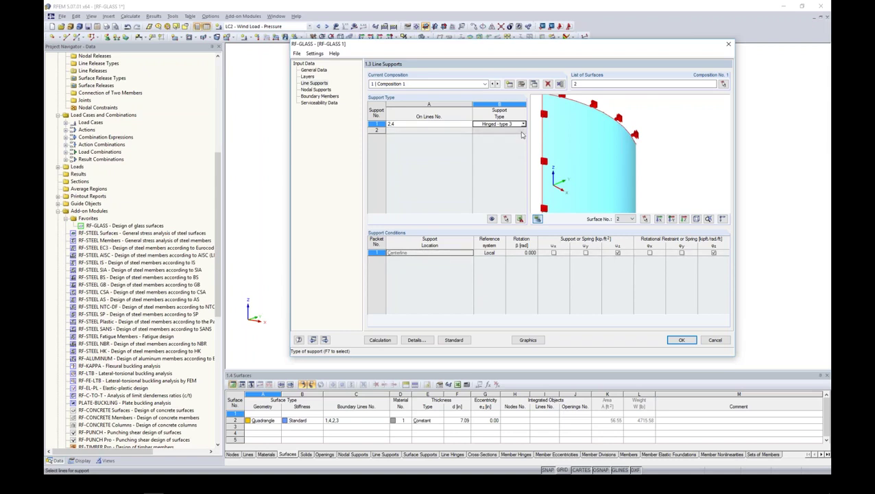
pyautogui.click(522, 124)
pyautogui.click(507, 152)
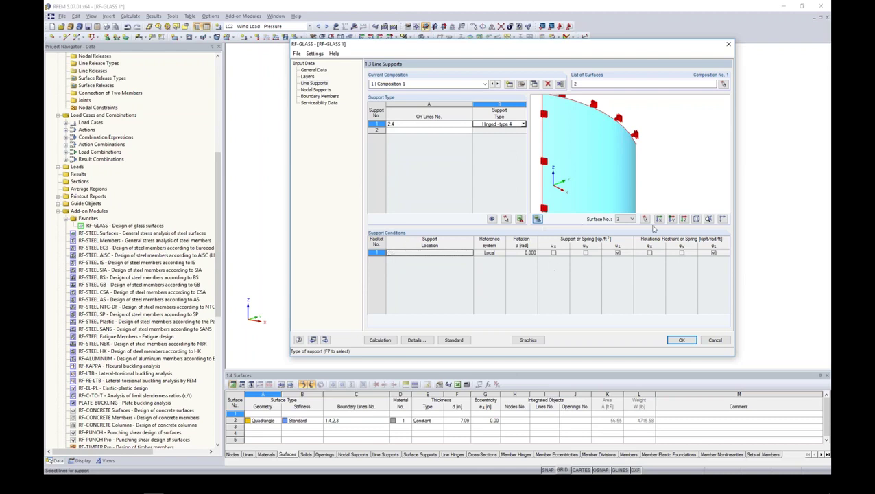
# Look up the predefined line support types Hinged - type 1 to type 4 and their boundary conditions in the RF-GLASS manual
pyautogui.click(299, 339)
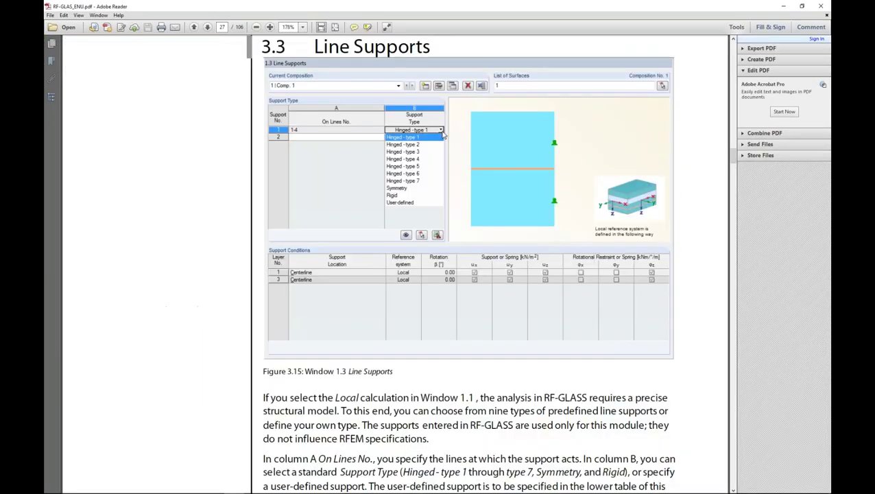
pyautogui.scroll(-10, 462, 170)
pyautogui.scroll(-6, 461, 171)
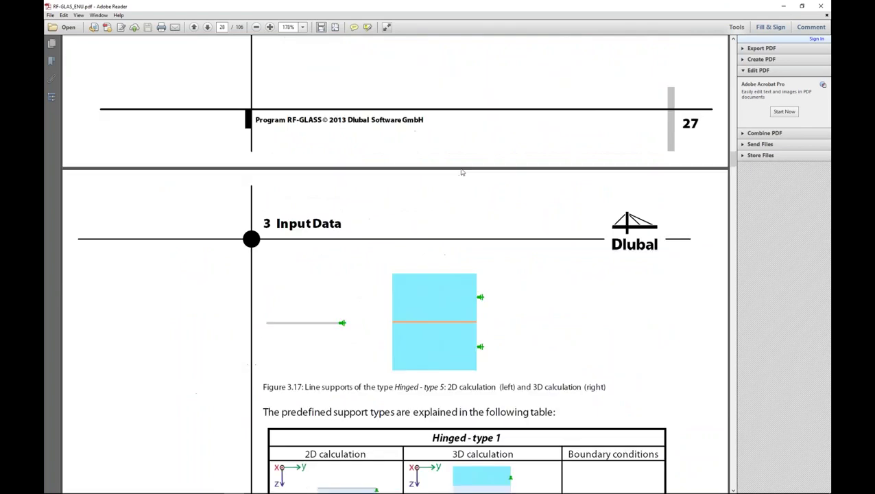
pyautogui.scroll(-5, 461, 170)
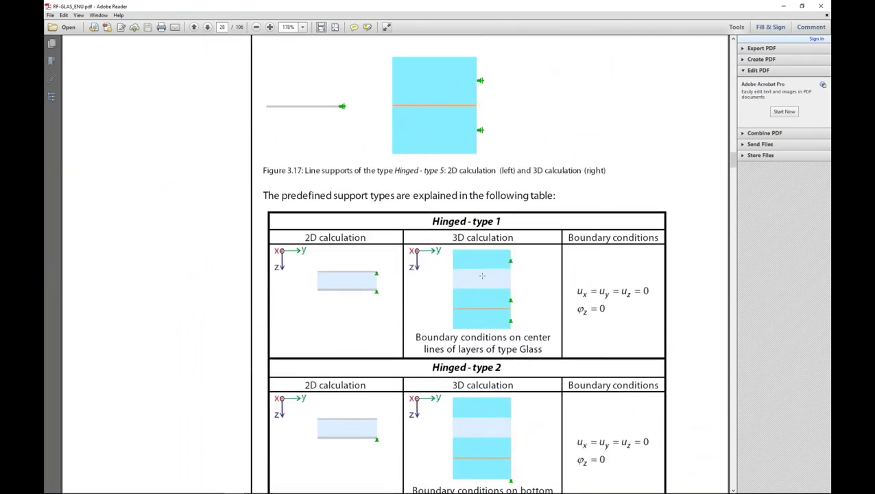
pyautogui.scroll(3, 464, 263)
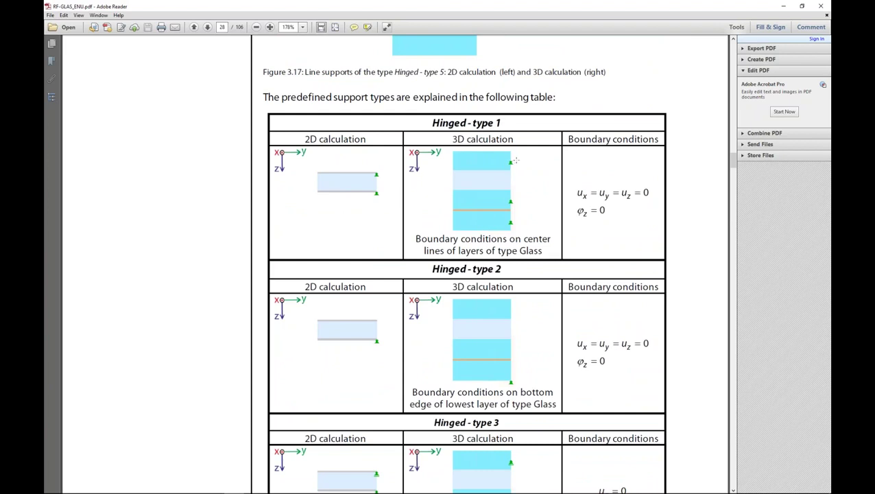
pyautogui.scroll(-5, 481, 219)
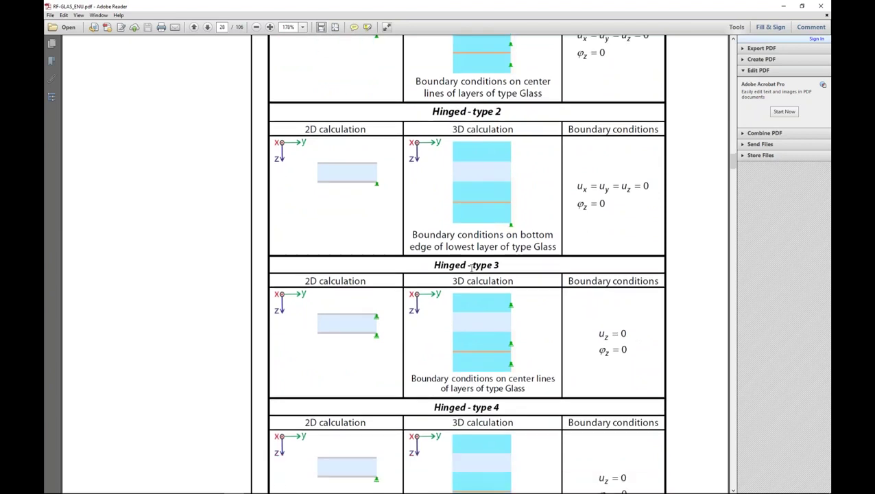
pyautogui.scroll(-3, 496, 271)
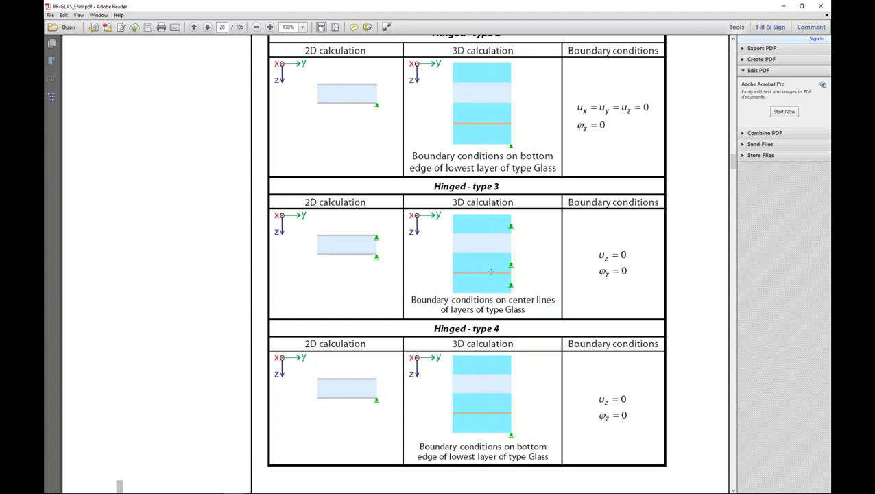
pyautogui.scroll(-3, 515, 272)
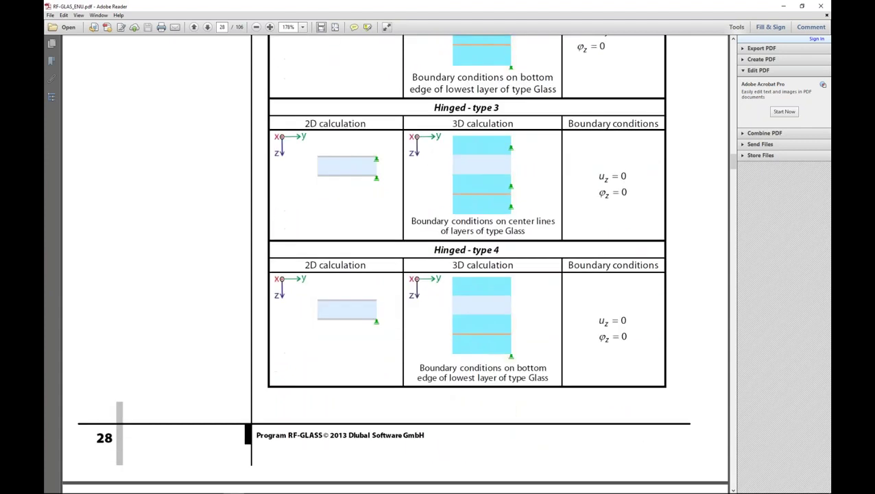
pyautogui.scroll(-1, 511, 288)
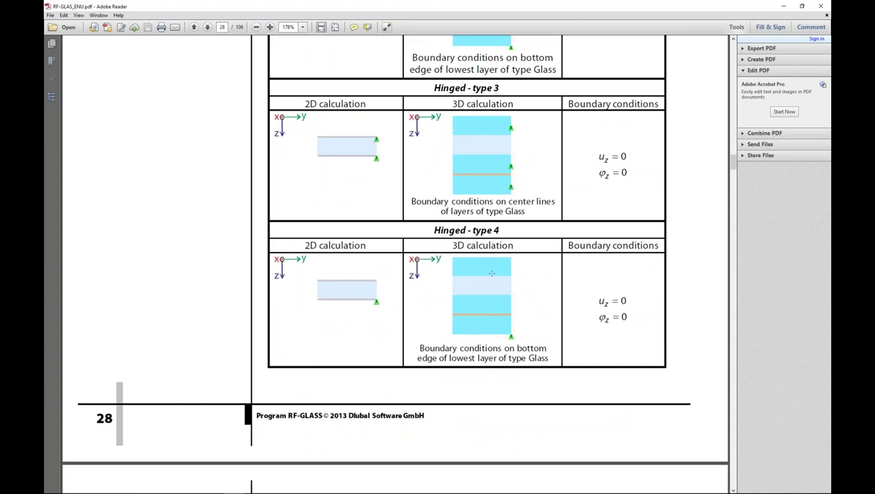
pyautogui.scroll(6, 491, 273)
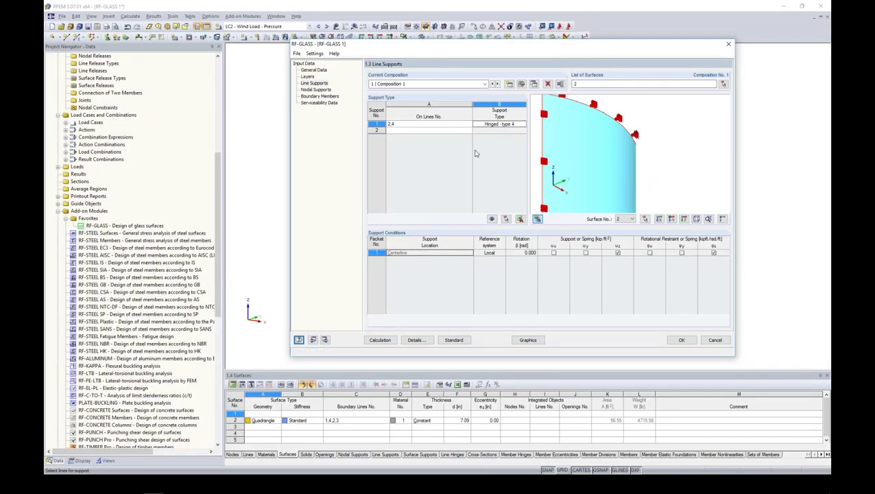
# Set the support type of the line support on lines 2 and 4 to Hinged - type 3
pyautogui.click(500, 123)
pyautogui.click(522, 123)
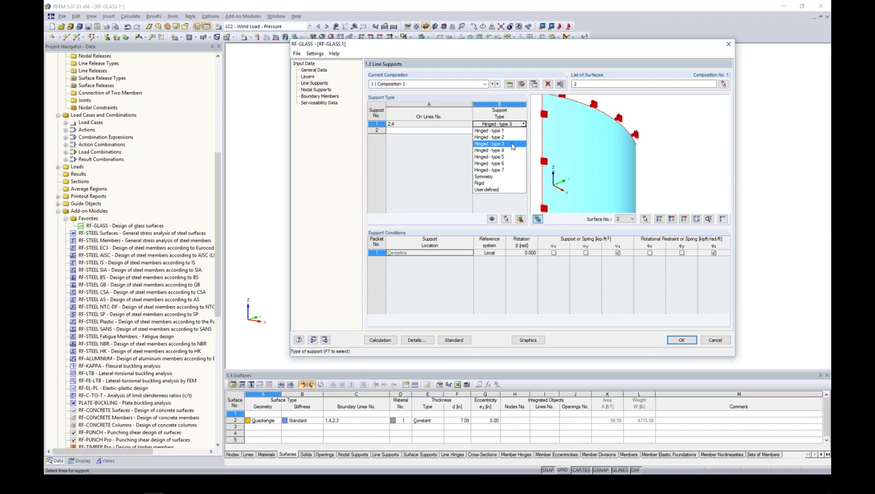
pyautogui.click(511, 144)
# Add a second line support on the remaining boundary lines 1 and 3 of the glass surface
pyautogui.click(426, 130)
pyautogui.click(470, 130)
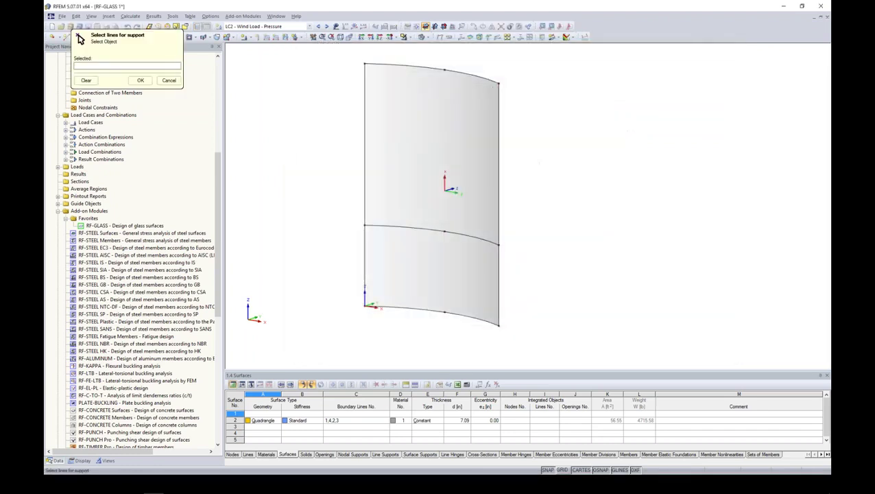
pyautogui.moveTo(487, 70); pyautogui.dragTo(514, 338)
pyautogui.moveTo(348, 294); pyautogui.dragTo(593, 370)
pyautogui.moveTo(346, 261); pyautogui.dragTo(528, 330)
pyautogui.click(139, 80)
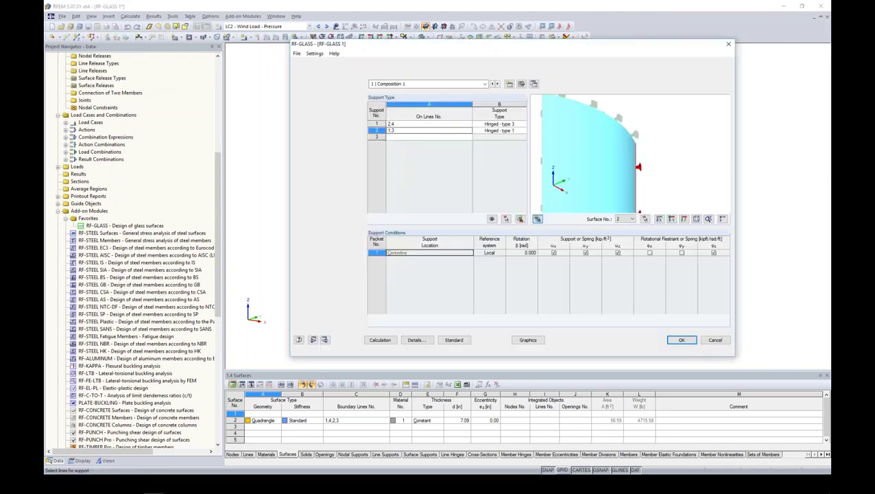
# Set the line support on lines 1 and 3 to User-defined and deactivate its support in the ux direction
pyautogui.click(499, 130)
pyautogui.click(523, 131)
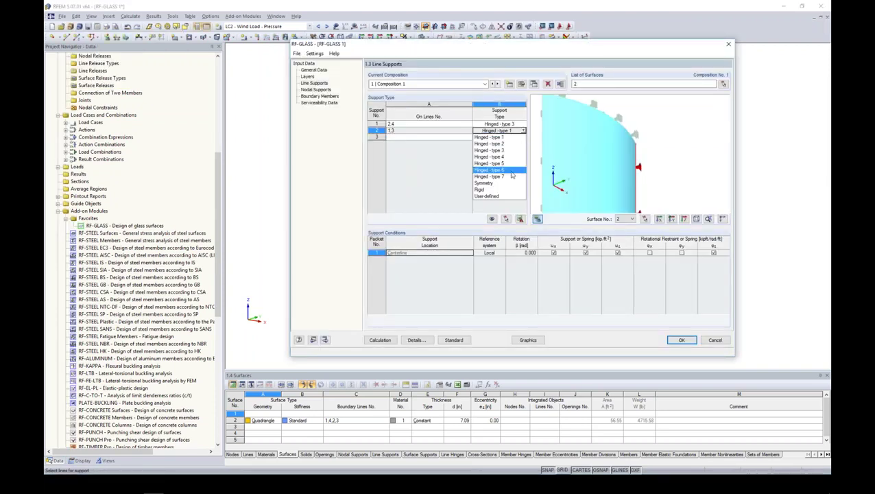
pyautogui.click(506, 198)
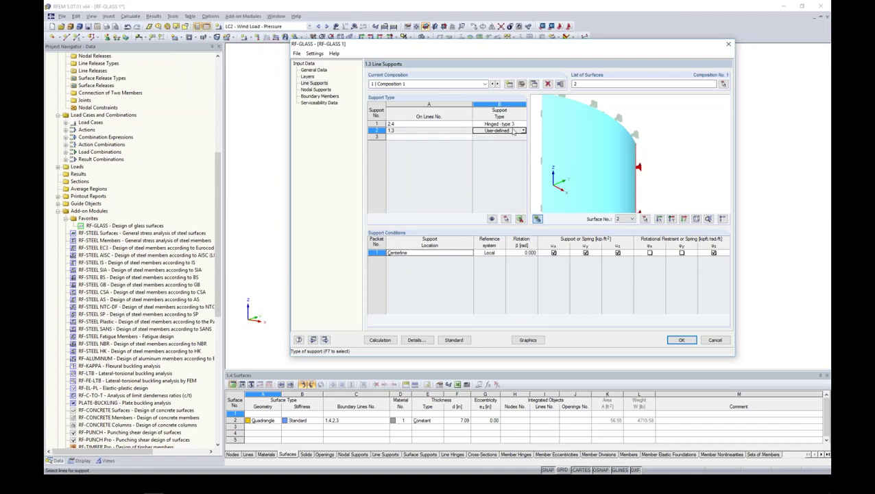
pyautogui.click(553, 253)
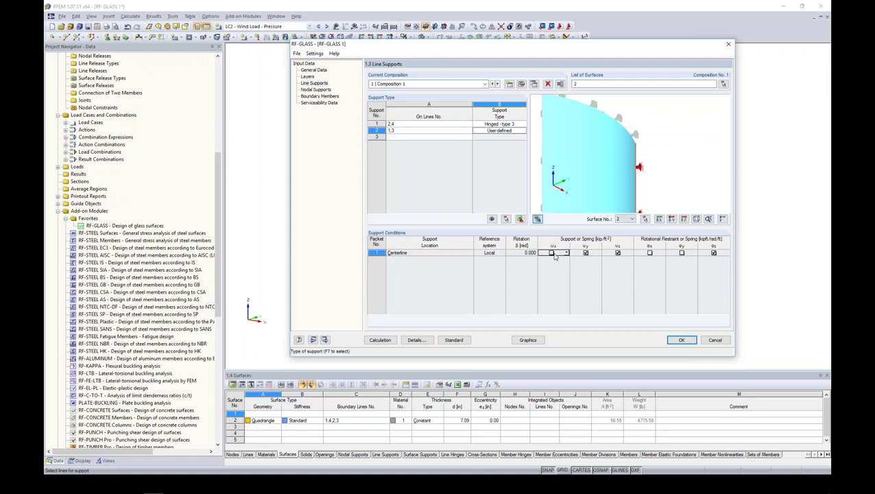
pyautogui.click(594, 254)
pyautogui.click(598, 253)
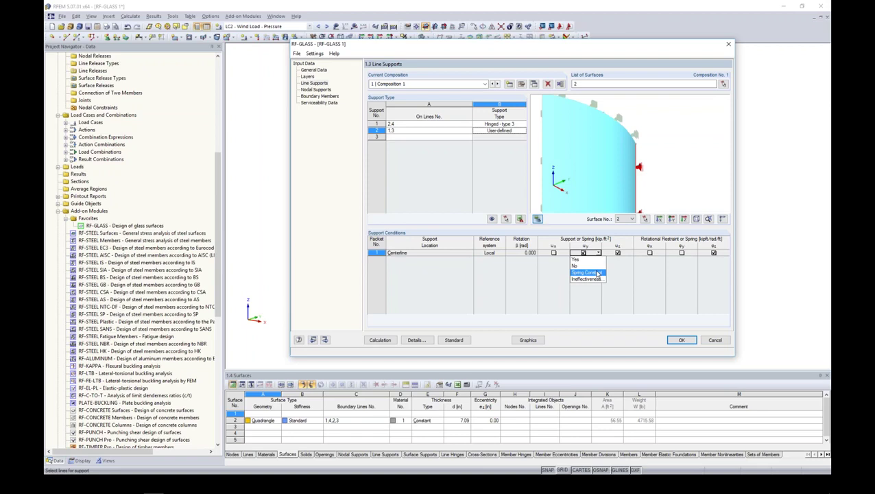
pyautogui.click(616, 271)
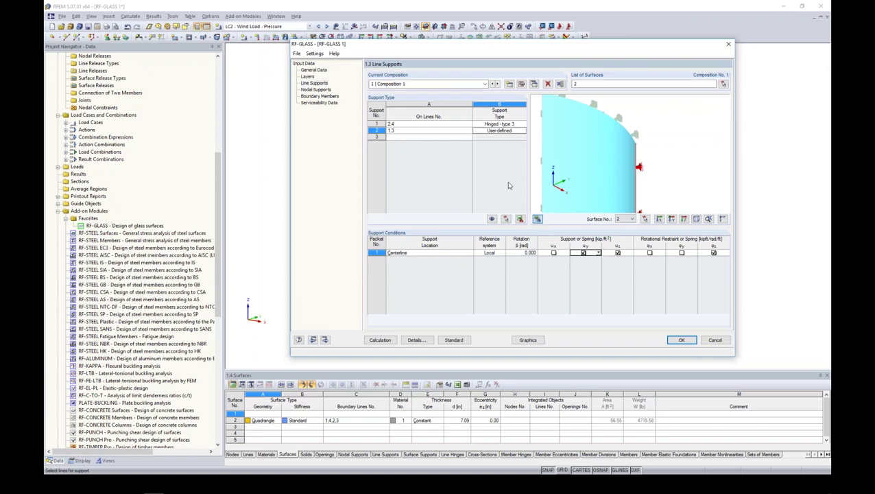
# Add a boundary member on line 2, the curved top edge of the glass, located at the centerline
pyautogui.click(316, 89)
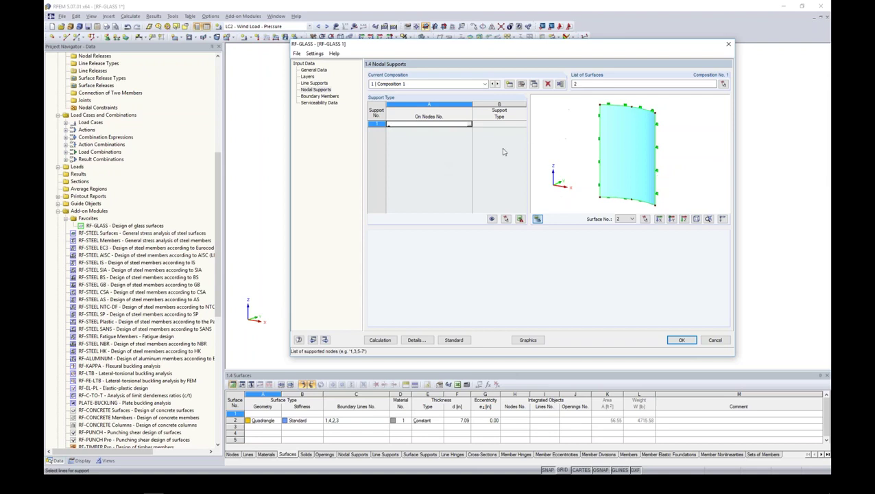
pyautogui.click(320, 96)
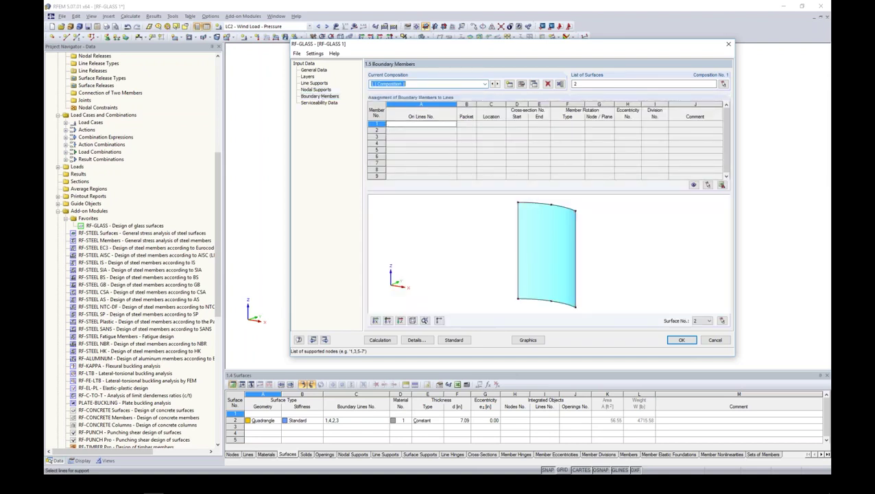
pyautogui.click(601, 237)
pyautogui.scroll(3, 586, 239)
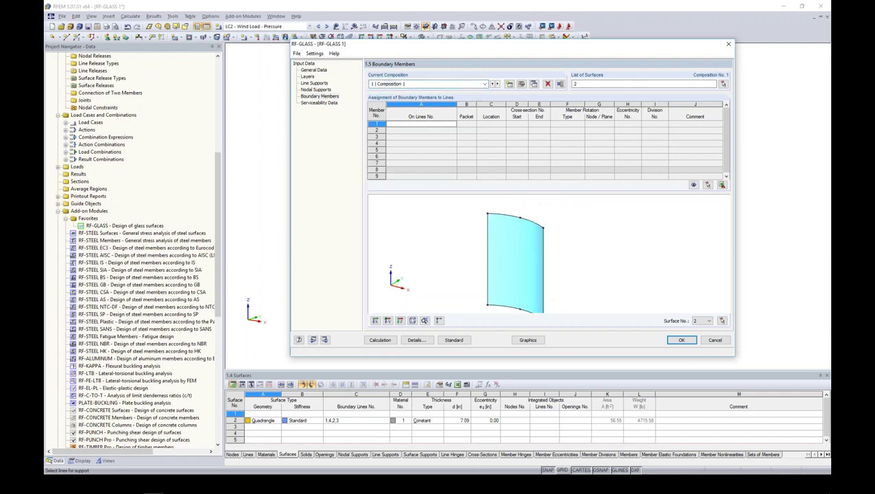
pyautogui.scroll(1, 531, 226)
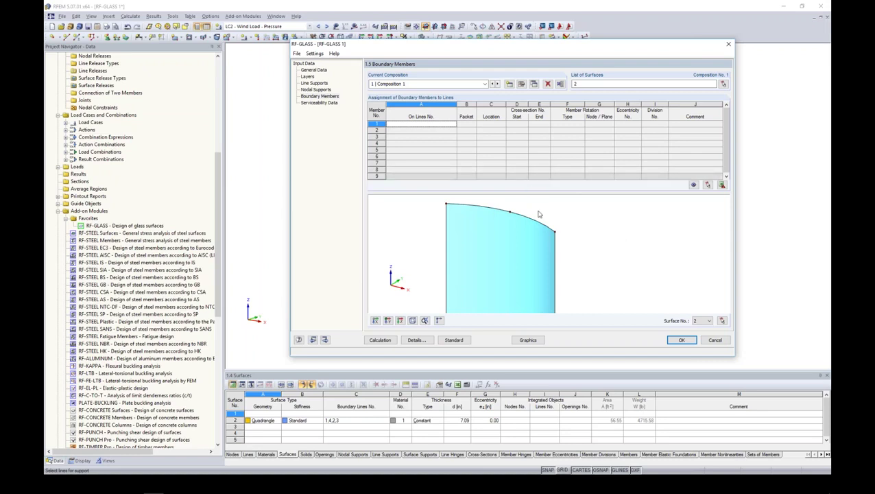
pyautogui.click(453, 125)
pyautogui.click(496, 122)
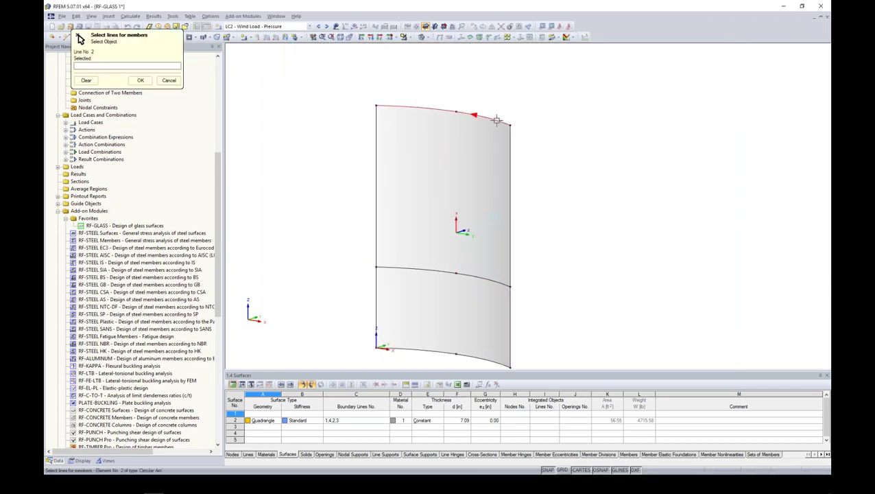
pyautogui.click(140, 80)
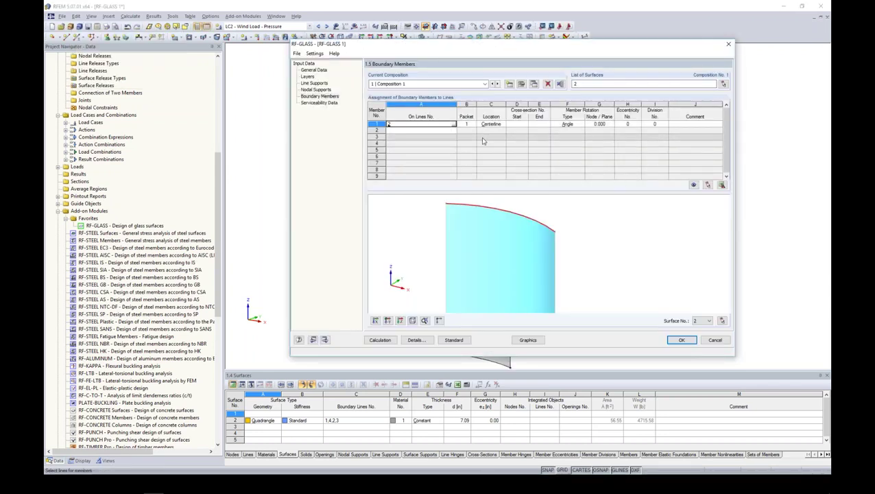
pyautogui.click(487, 124)
pyautogui.click(503, 124)
pyautogui.click(490, 130)
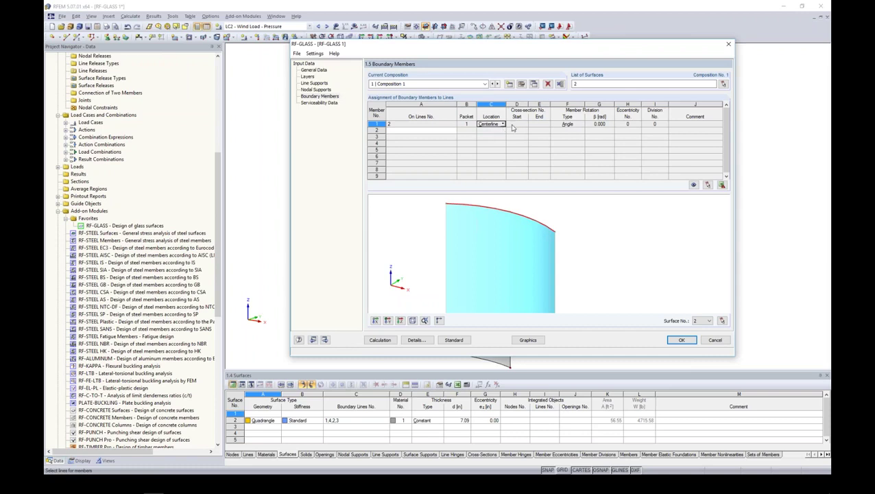
# Choose the rolled AISC 14 channel C 3x5 as the start cross-section of the boundary member on line 2
pyautogui.click(518, 125)
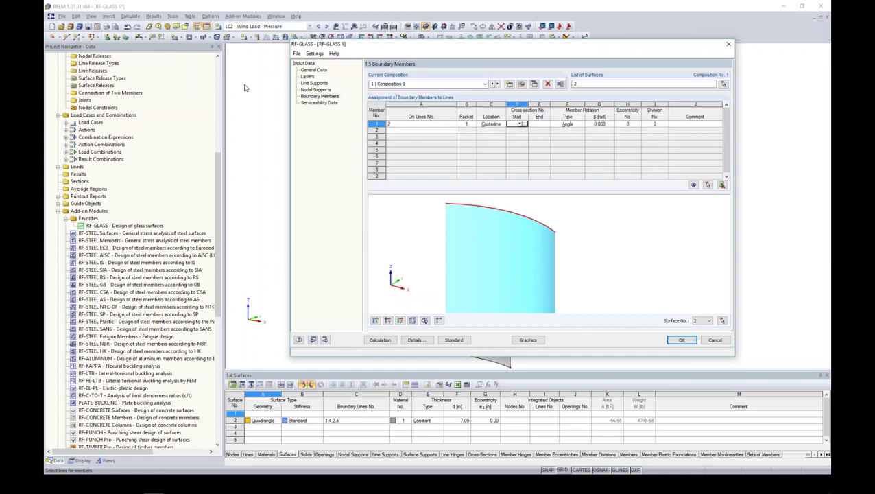
pyautogui.click(519, 124)
pyautogui.click(522, 125)
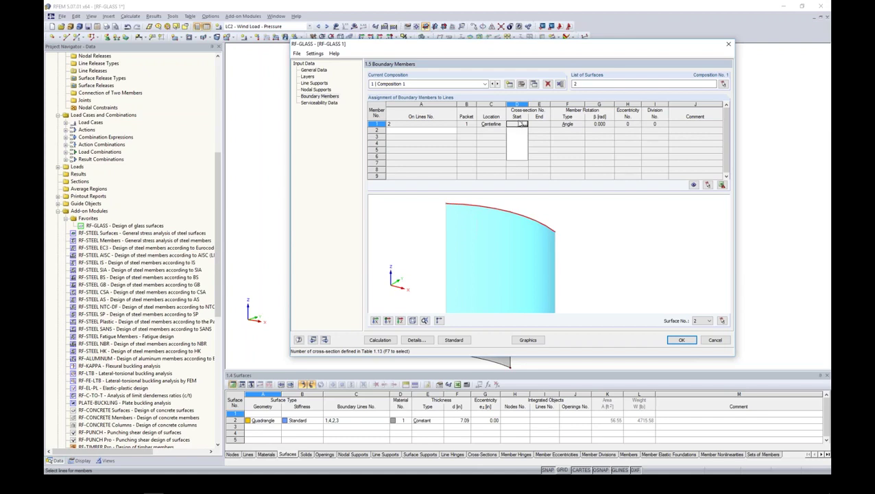
pyautogui.click(526, 126)
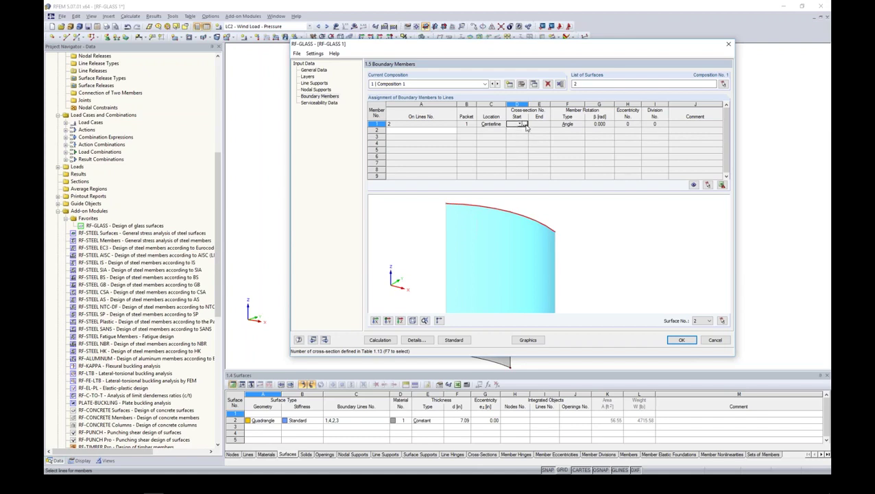
pyautogui.click(523, 125)
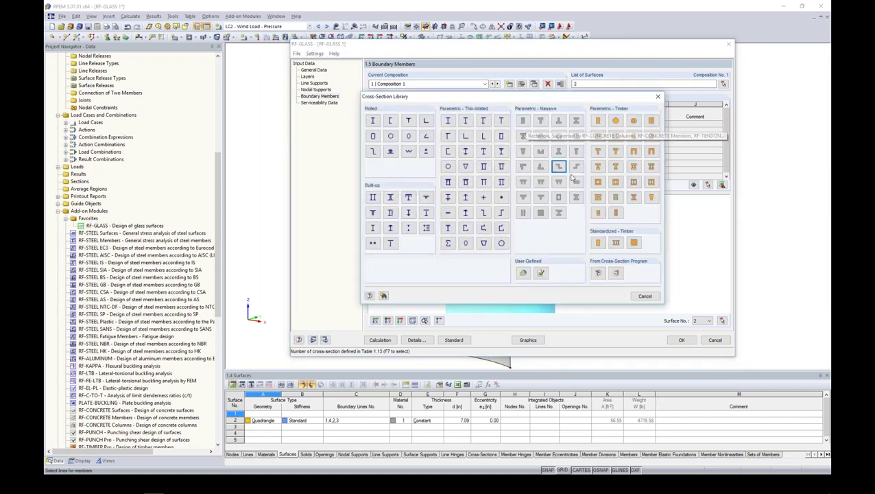
pyautogui.click(391, 121)
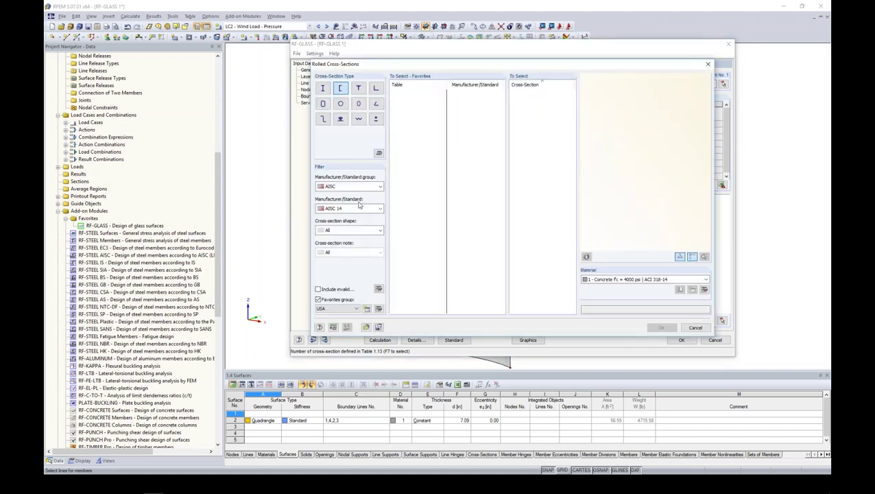
pyautogui.click(318, 299)
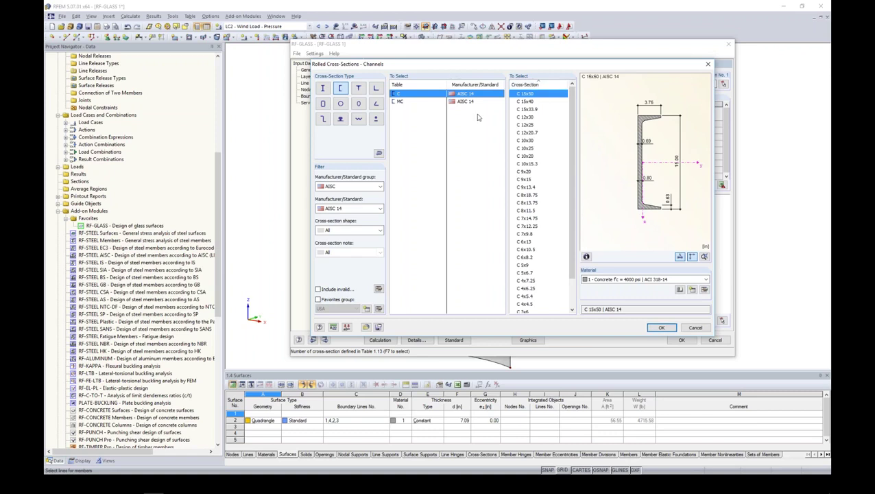
pyautogui.scroll(-2, 559, 216)
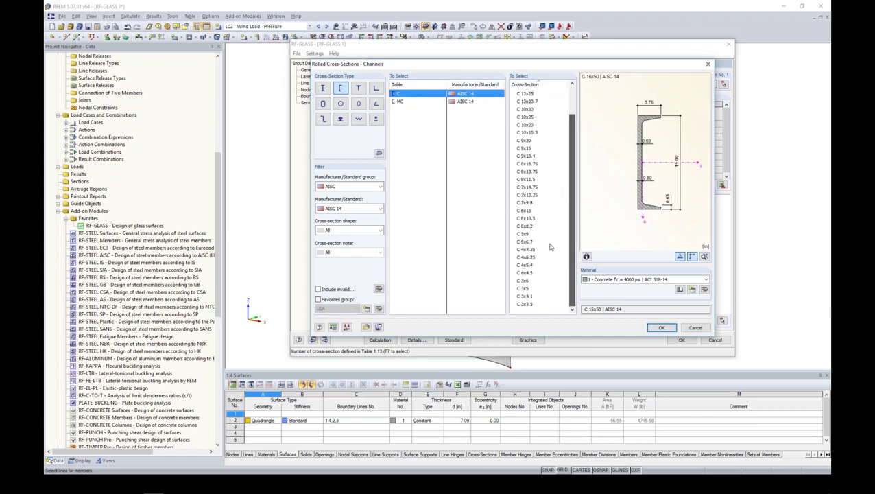
pyautogui.click(538, 288)
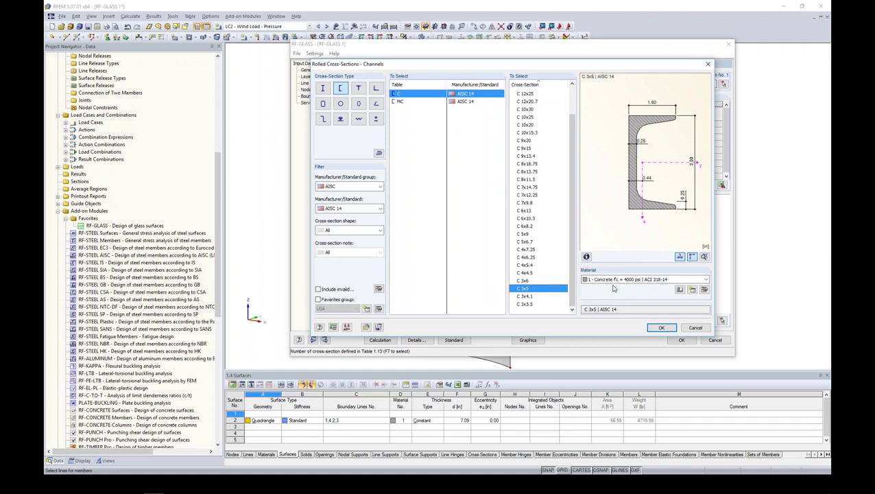
# Change the cross-section's material to Aluminum 6063-T6 (Extrusions & Pipe) from the USA favorites and accept the cross-section
pyautogui.click(704, 289)
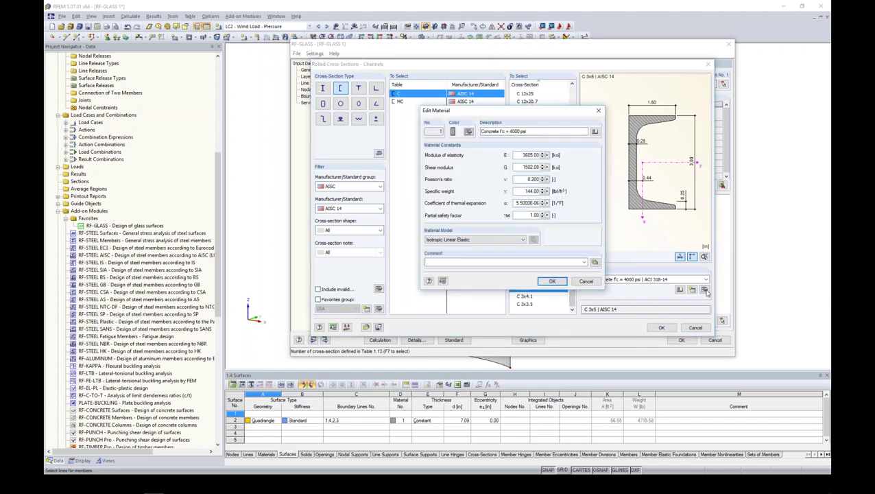
pyautogui.click(595, 132)
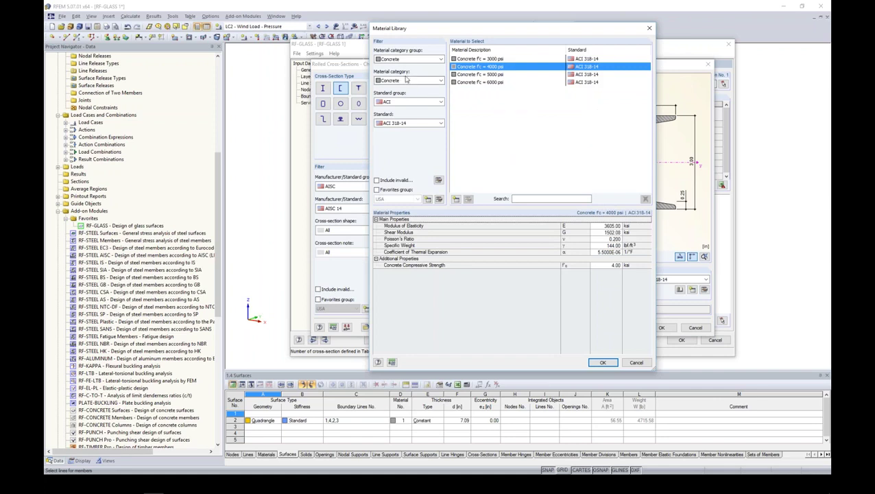
pyautogui.click(402, 61)
pyautogui.click(396, 73)
pyautogui.click(398, 80)
pyautogui.click(390, 107)
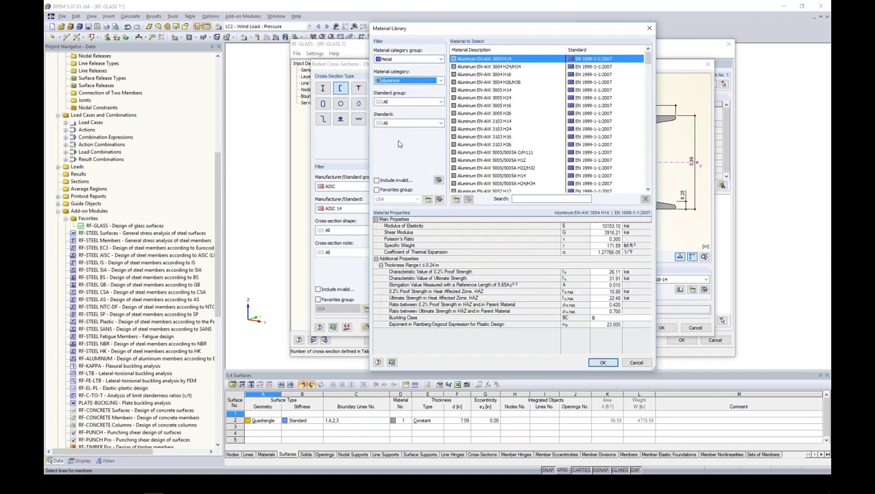
pyautogui.click(377, 190)
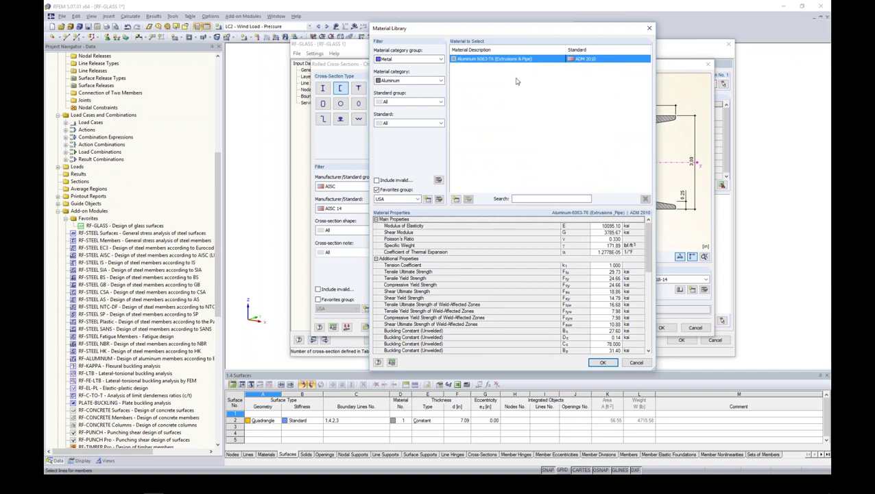
pyautogui.moveTo(649, 252)
pyautogui.mouseDown()
pyautogui.moveTo(646, 323)
pyautogui.moveTo(648, 244)
pyautogui.mouseUp()
pyautogui.click(604, 363)
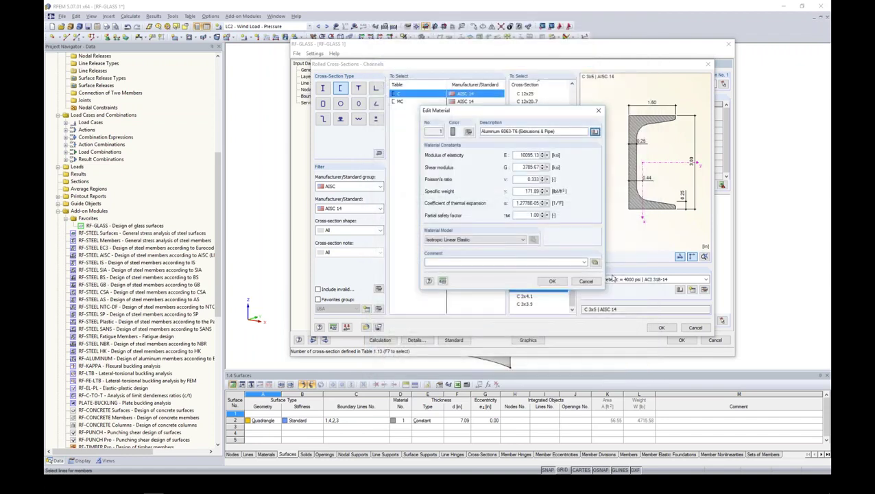
pyautogui.click(557, 282)
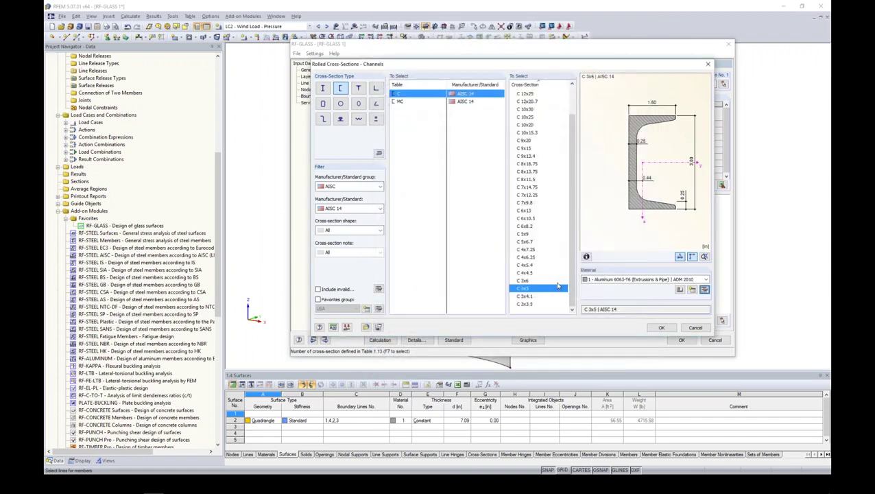
pyautogui.click(661, 328)
# Set the rotation angle β of the boundary member on line 2 to 20 rad
pyautogui.scroll(5, 557, 242)
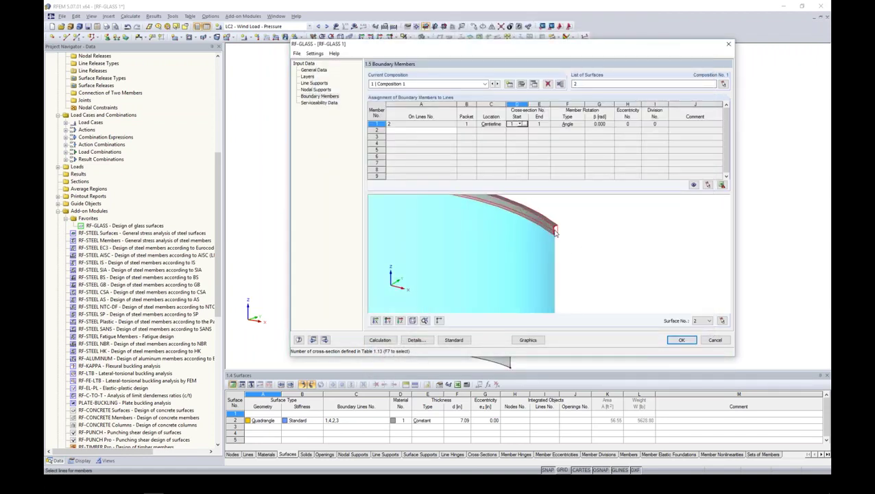
pyautogui.keyDown('ctrl'); pyautogui.moveTo(589, 259); pyautogui.dragTo(581, 231, button='middle'); pyautogui.keyUp('ctrl')
pyautogui.scroll(-2, 594, 232)
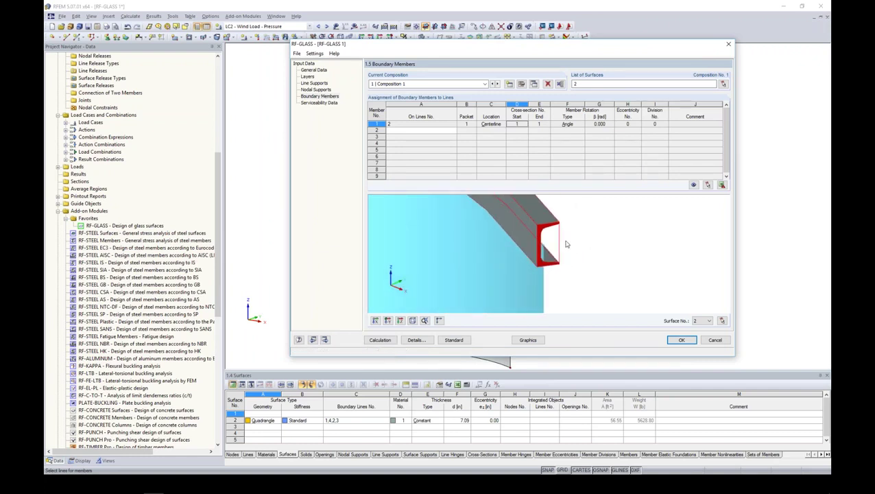
pyautogui.click(606, 123)
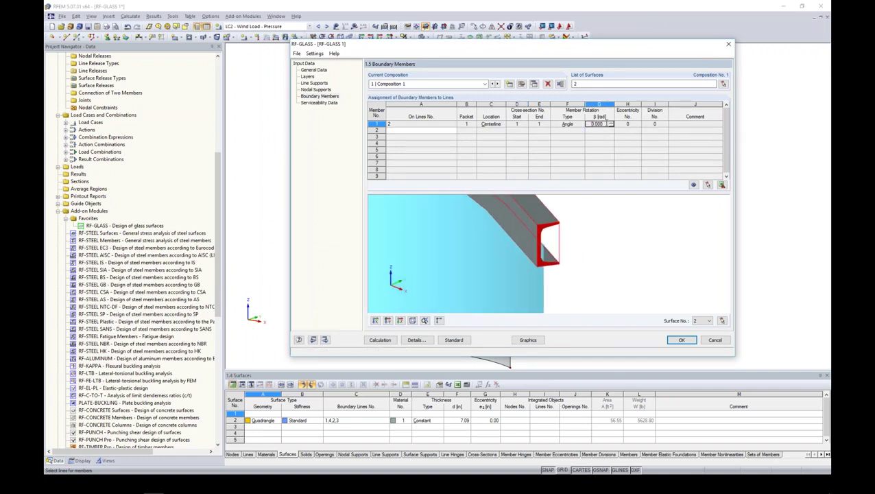
pyautogui.click(620, 125)
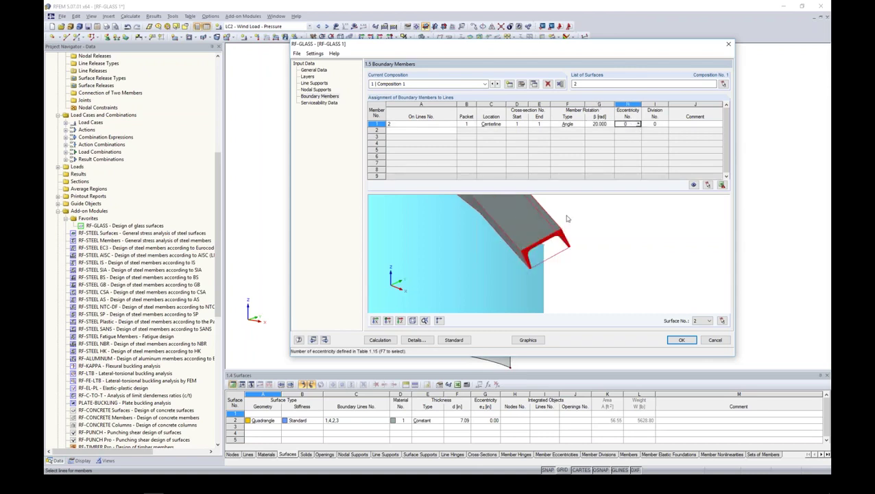
pyautogui.scroll(-2, 607, 241)
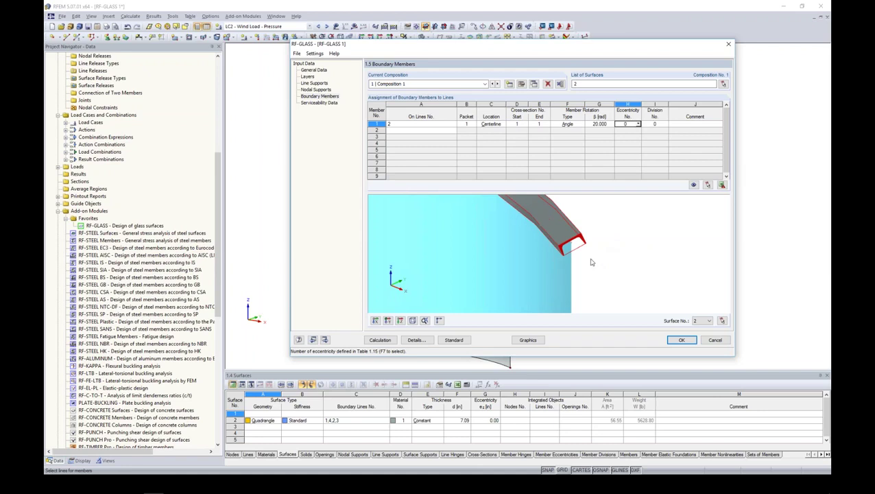
pyautogui.moveTo(595, 259); pyautogui.dragTo(609, 278, button='middle')
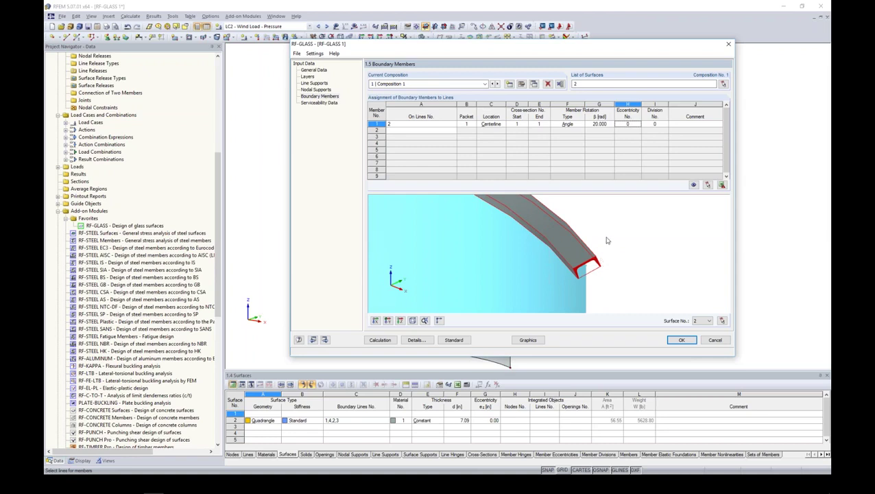
pyautogui.scroll(-3, 592, 257)
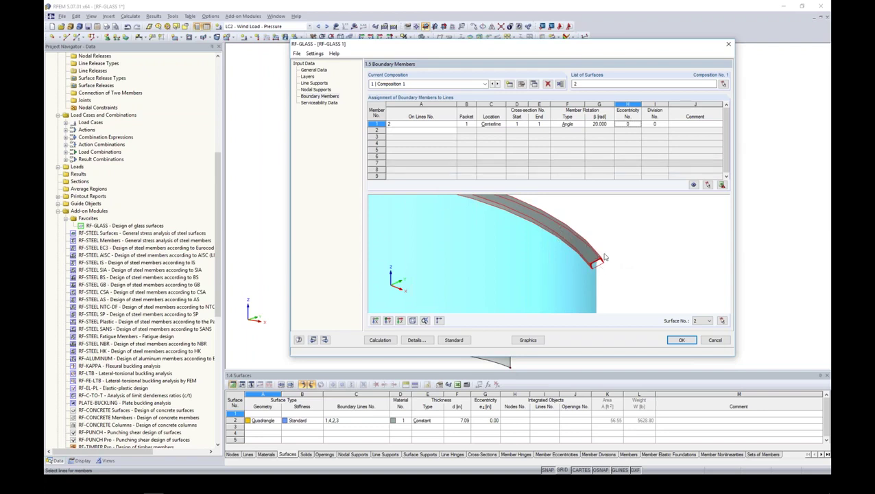
# Delete the boundary member on line 2
pyautogui.click(380, 124)
pyautogui.rightClick(380, 124)
pyautogui.click(432, 162)
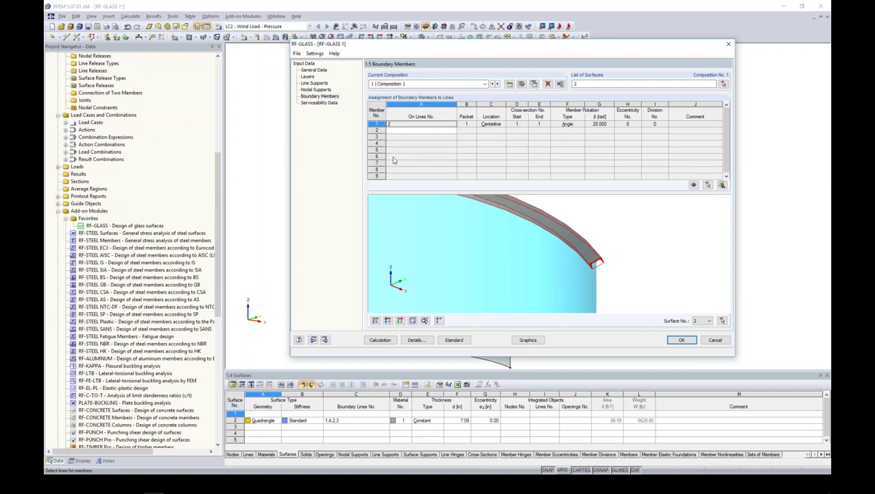
pyautogui.scroll(-2, 434, 135)
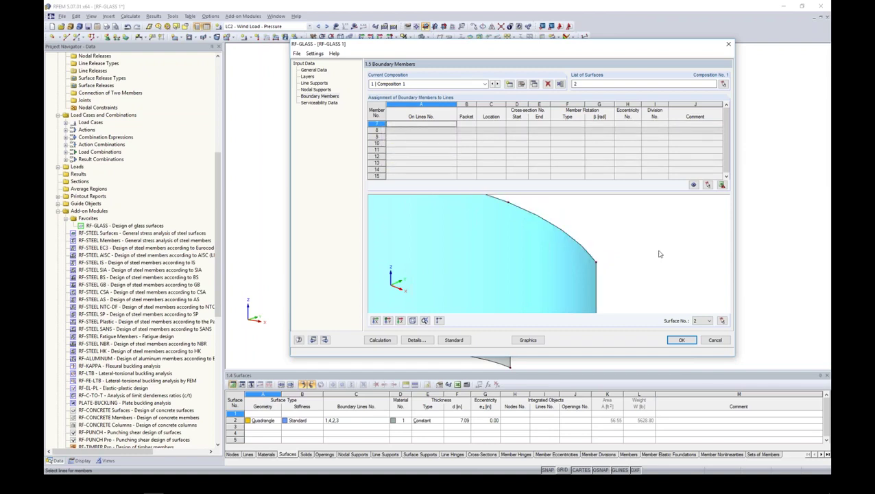
# Review the standard's serviceability deflection limits for the characteristic, frequent and quasi-permanent combinations, including the cantilever limits
pyautogui.scroll(-2, 657, 255)
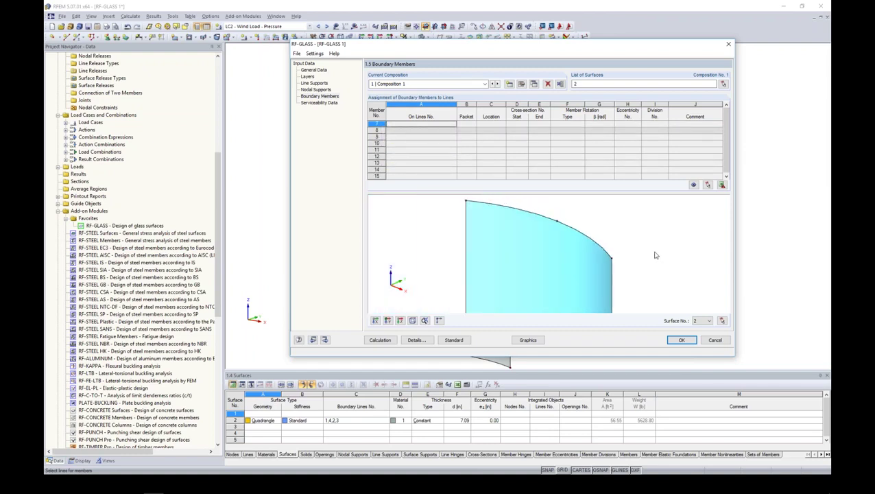
pyautogui.click(321, 103)
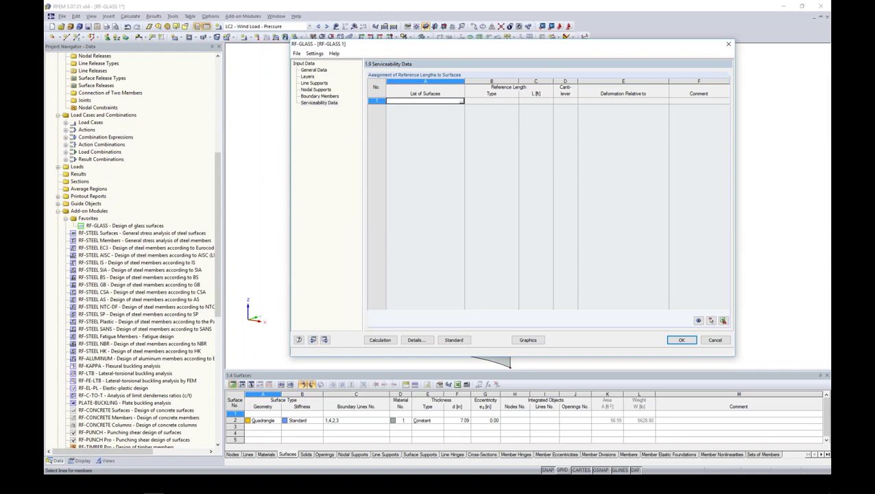
pyautogui.click(452, 340)
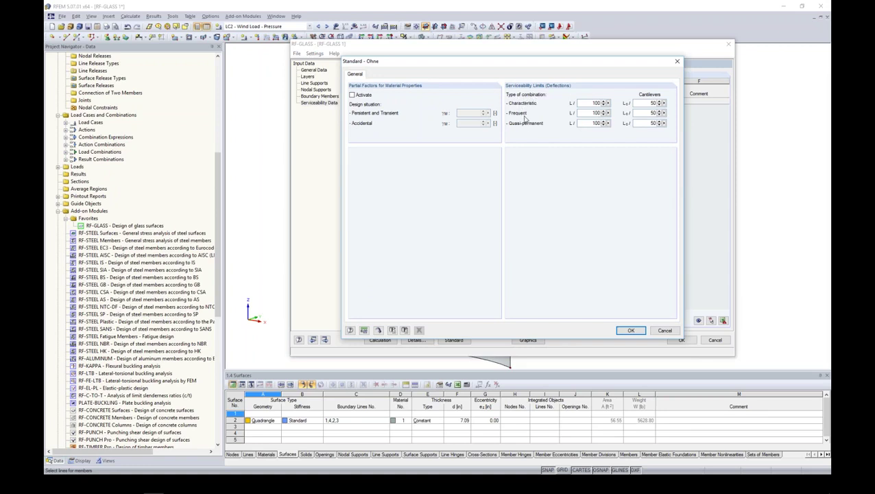
pyautogui.doubleClick(596, 112)
pyautogui.moveTo(589, 122); pyautogui.dragTo(607, 123)
pyautogui.click(646, 103)
pyautogui.click(630, 330)
# Check the combination types available for CO9 in the serviceability limit state design
pyautogui.click(314, 70)
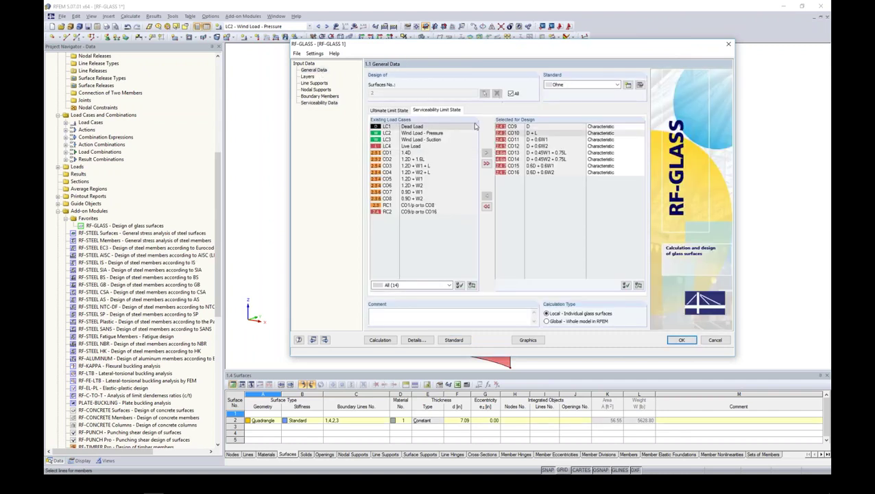
pyautogui.click(600, 129)
pyautogui.click(640, 127)
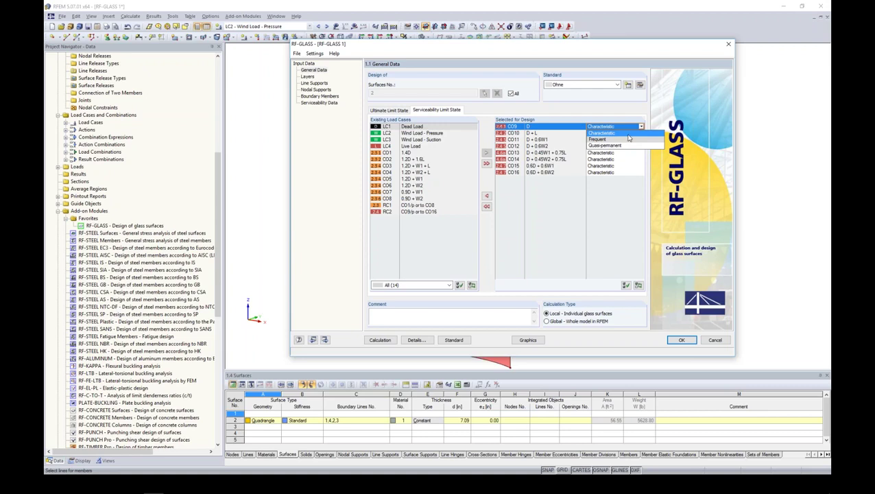
pyautogui.click(620, 111)
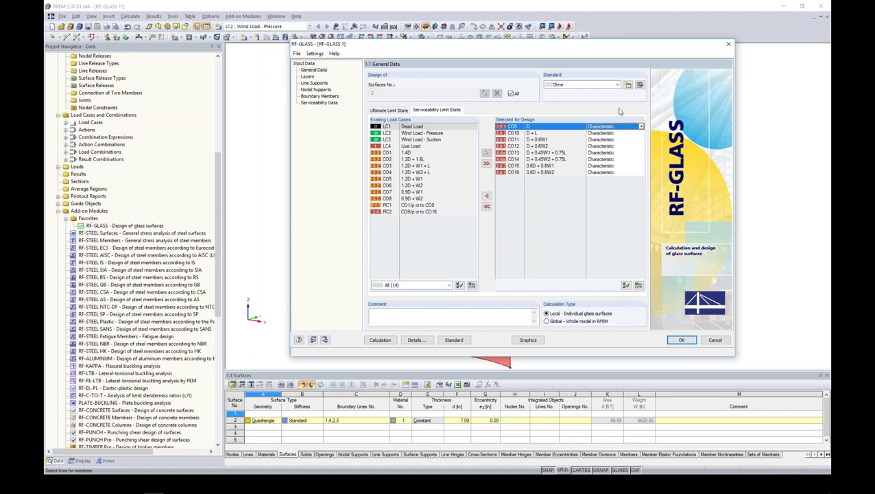
# Assign surface 2 to the serviceability data with the minimum border line as its reference length type
pyautogui.click(319, 102)
pyautogui.click(460, 101)
pyautogui.click(462, 101)
pyautogui.click(401, 141)
pyautogui.click(138, 80)
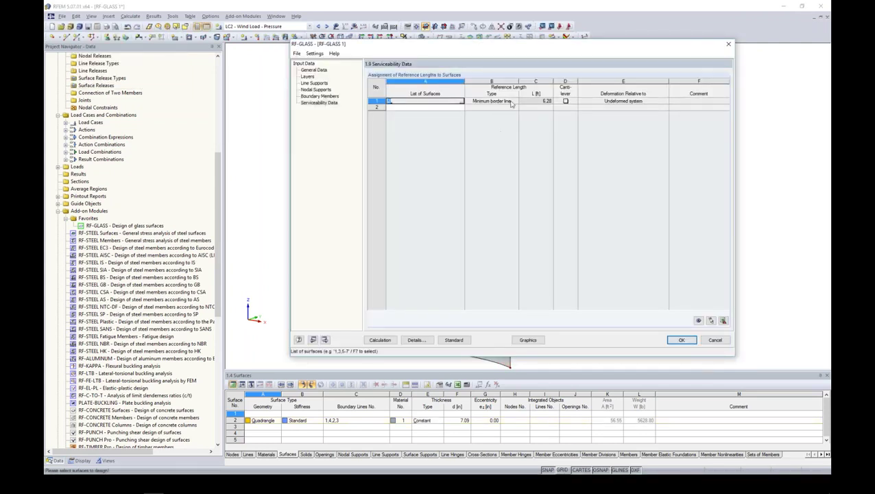
pyautogui.click(513, 101)
pyautogui.click(516, 102)
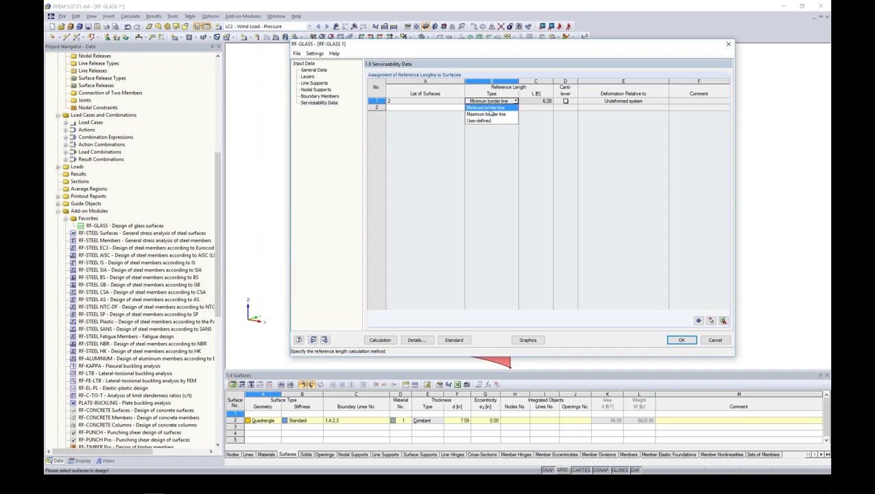
pyautogui.click(490, 109)
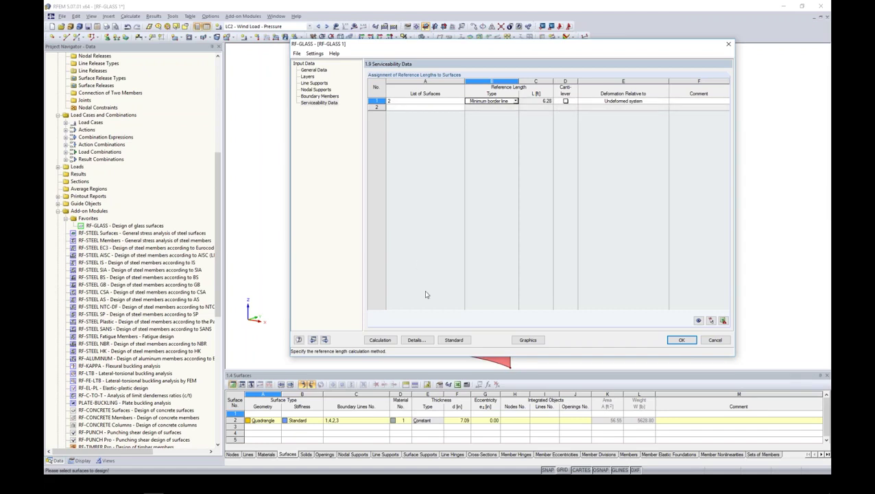
# Include the line support reactions in the displayed result windows and run the glass design calculation
pyautogui.click(415, 340)
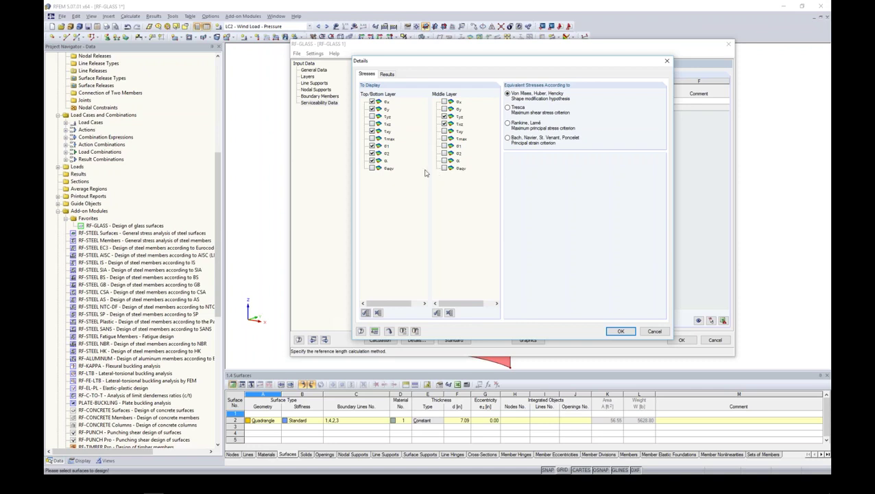
pyautogui.click(372, 101)
pyautogui.click(372, 109)
pyautogui.click(387, 74)
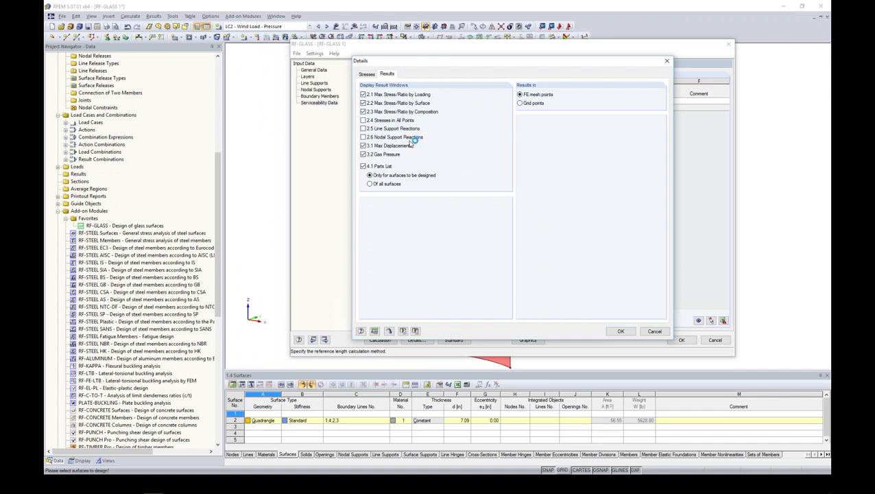
pyautogui.click(363, 128)
pyautogui.click(620, 332)
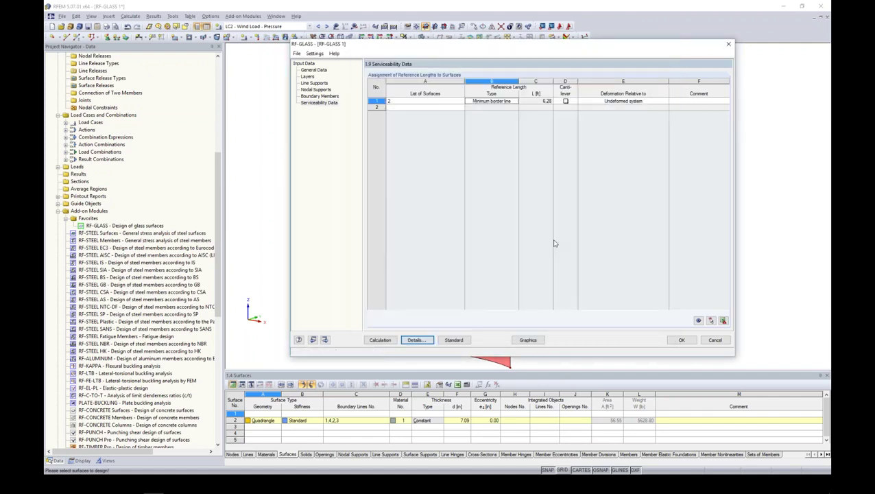
pyautogui.click(383, 339)
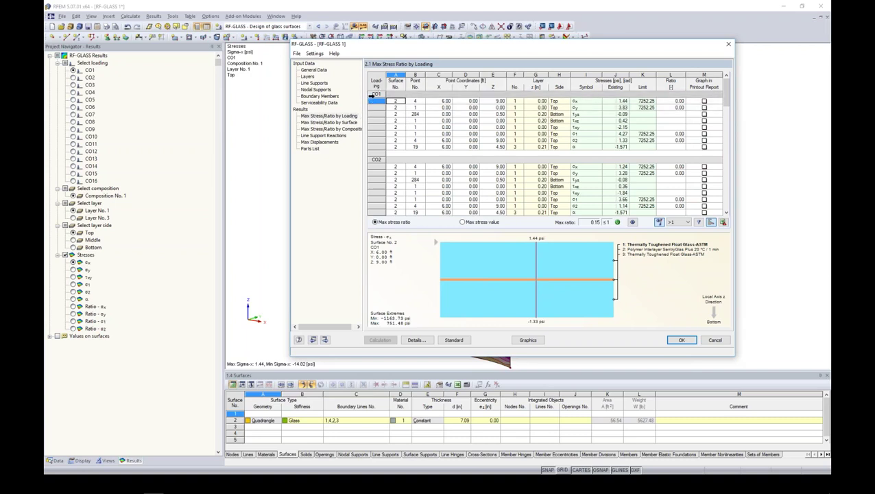
# Examine the stress ratios by loading, surface and composition, the line support reactions, the maximum displacements and the parts list
pyautogui.moveTo(726, 92); pyautogui.dragTo(749, 101)
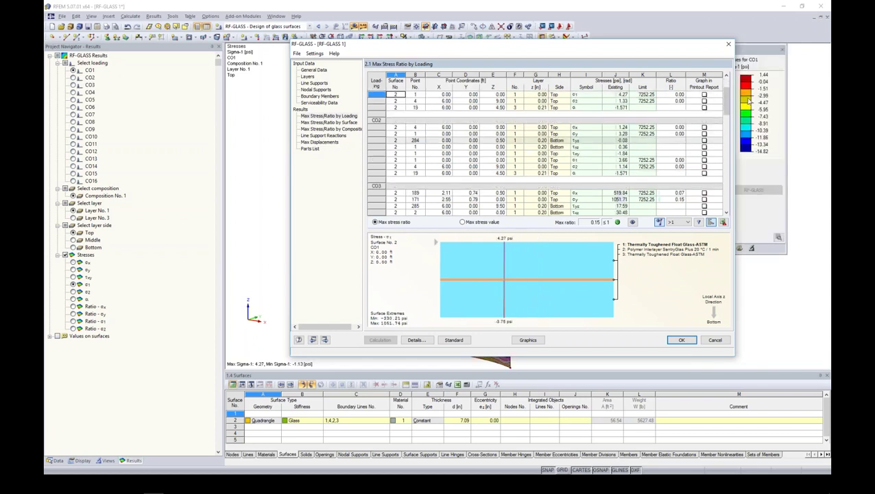
pyautogui.scroll(-5, 432, 175)
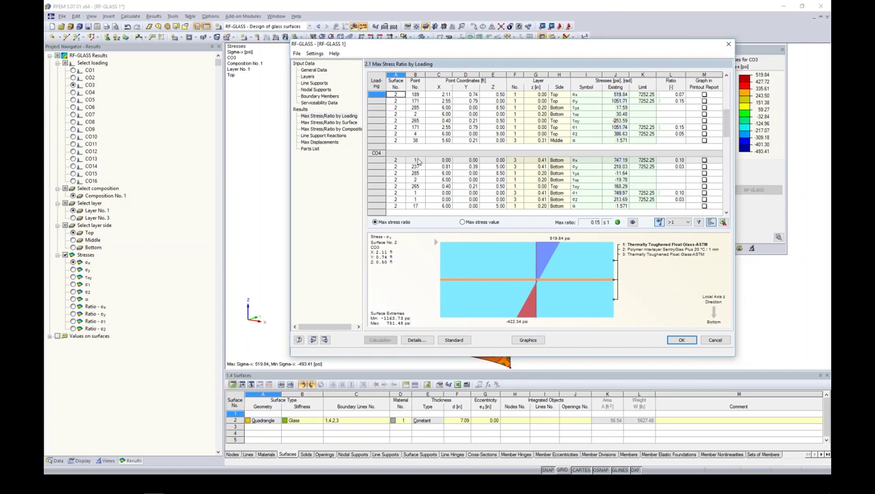
pyautogui.click(328, 122)
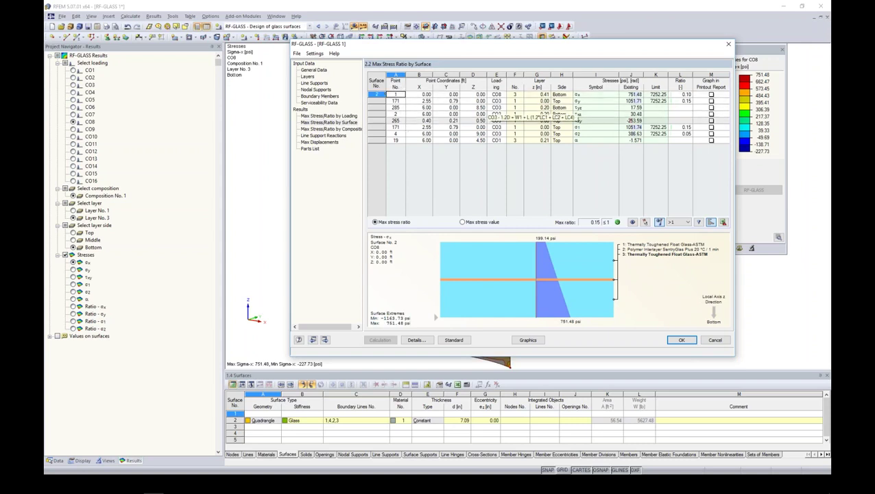
pyautogui.click(350, 130)
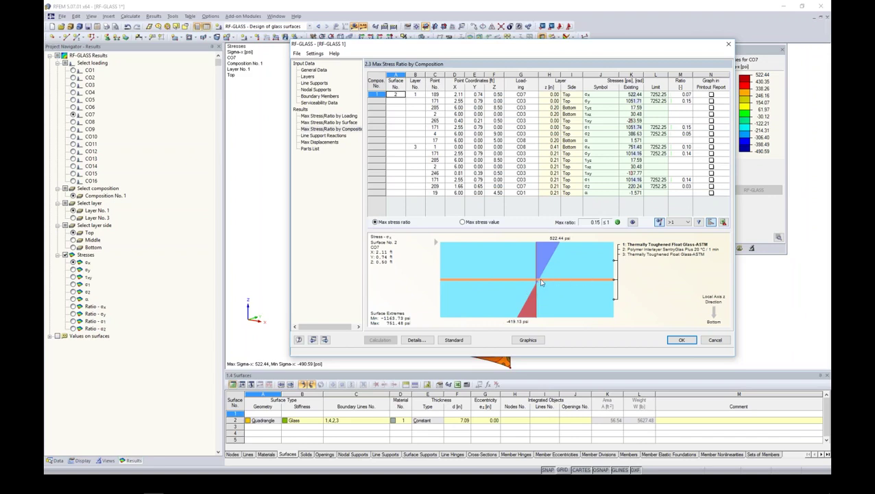
pyautogui.click(317, 135)
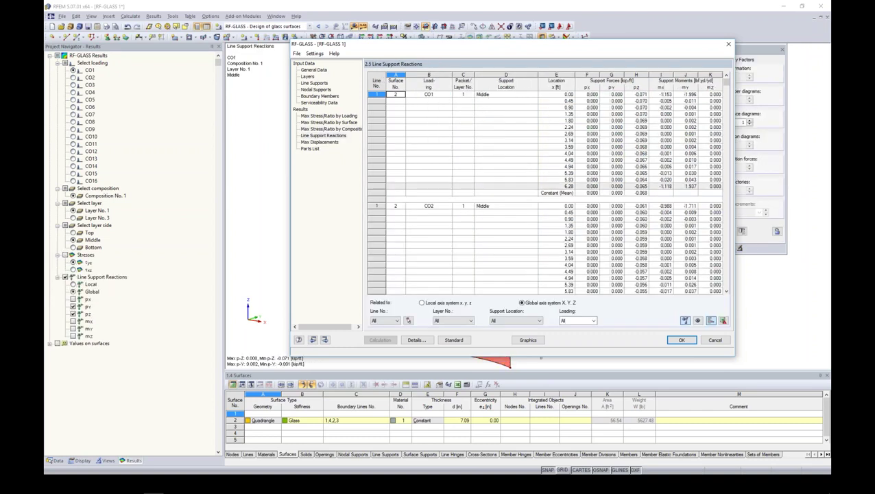
pyautogui.click(317, 142)
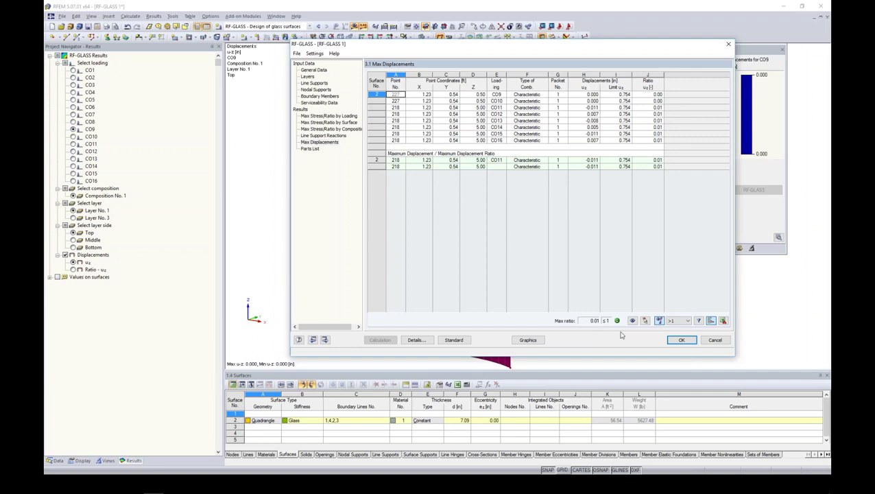
pyautogui.click(310, 149)
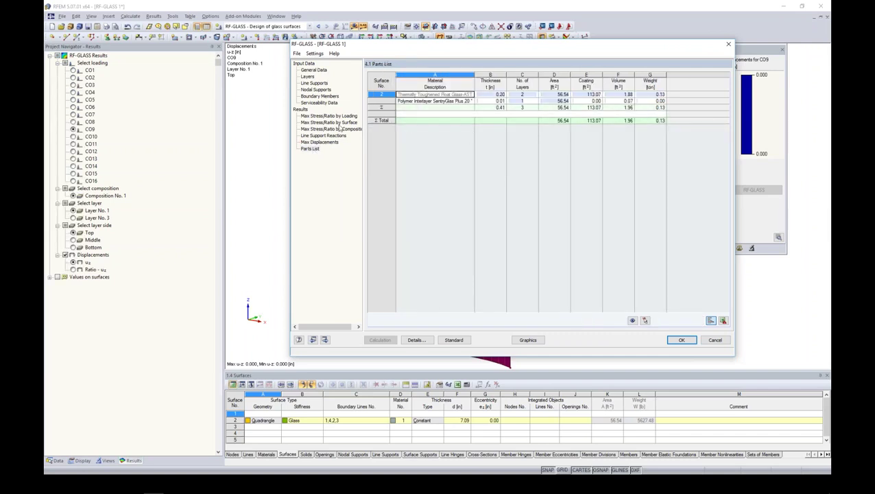
# Show the maximum stress results by surface graphically on the model with a smooth color transition
pyautogui.click(337, 123)
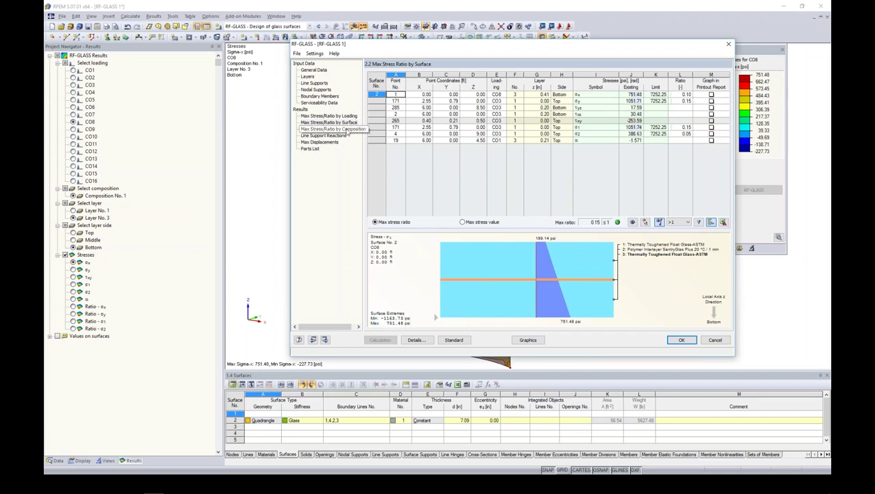
pyautogui.click(528, 340)
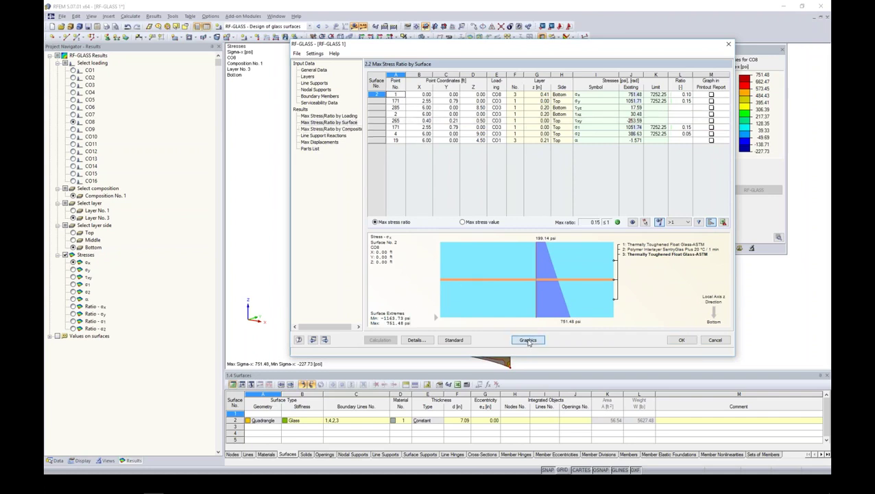
pyautogui.moveTo(562, 247); pyautogui.dragTo(529, 205, button='middle')
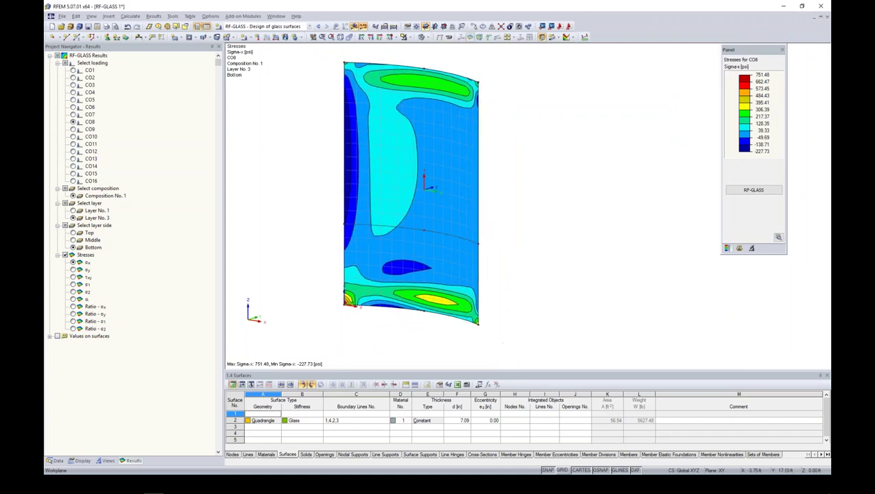
pyautogui.click(778, 237)
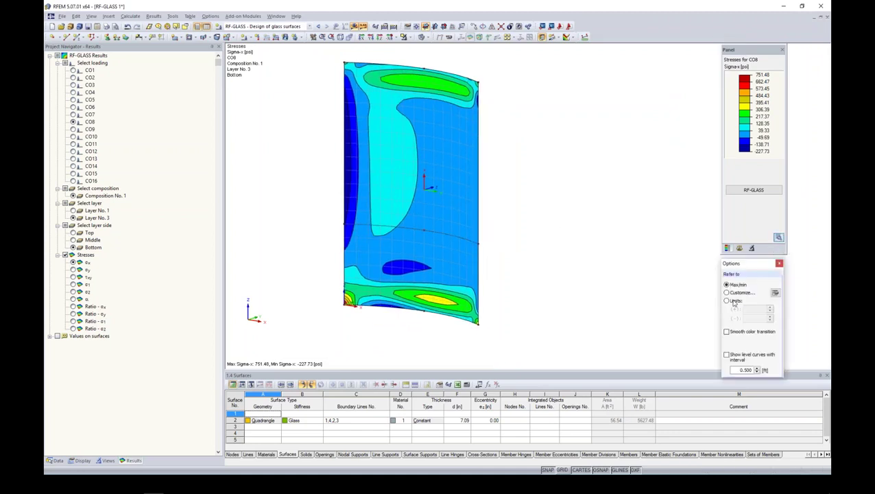
pyautogui.click(726, 332)
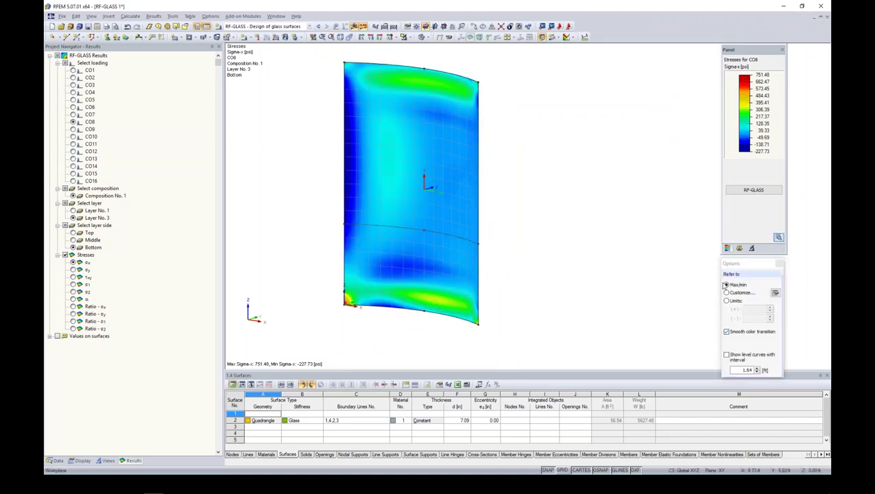
pyautogui.click(780, 263)
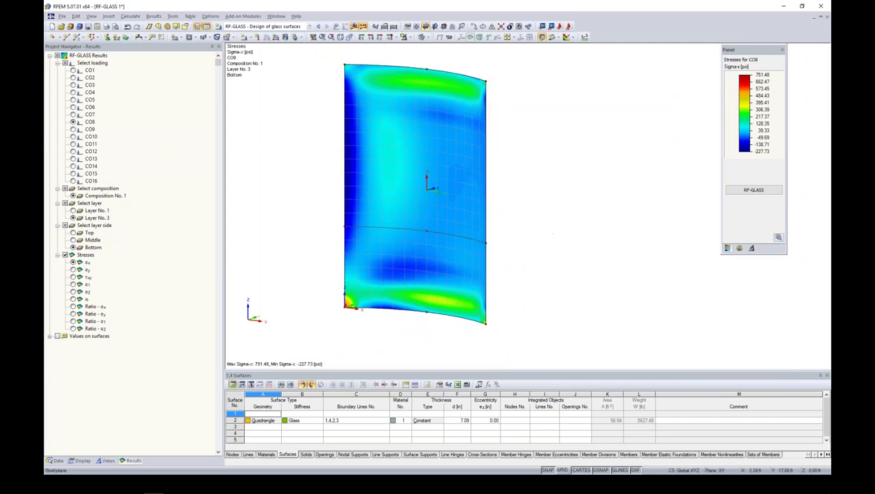
# View the σy stresses of the RF-GLASS design case and check the module's stress table again
pyautogui.click(73, 270)
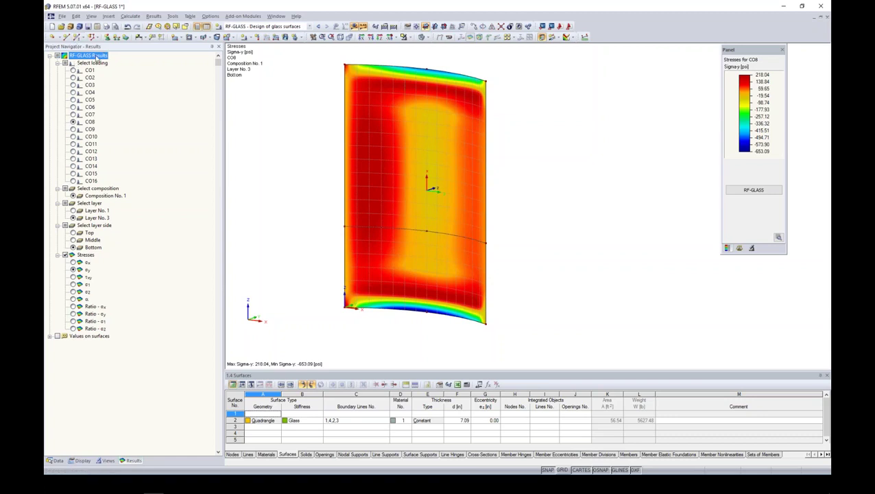
pyautogui.click(310, 26)
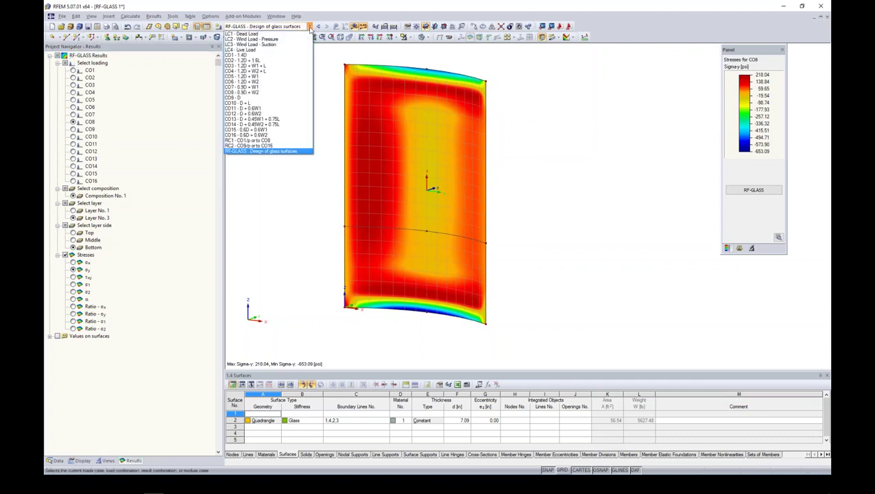
pyautogui.click(243, 151)
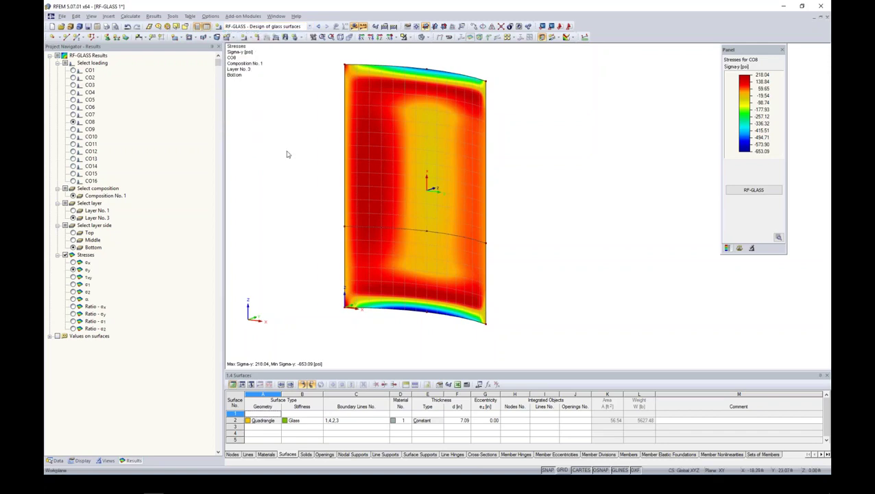
pyautogui.click(753, 190)
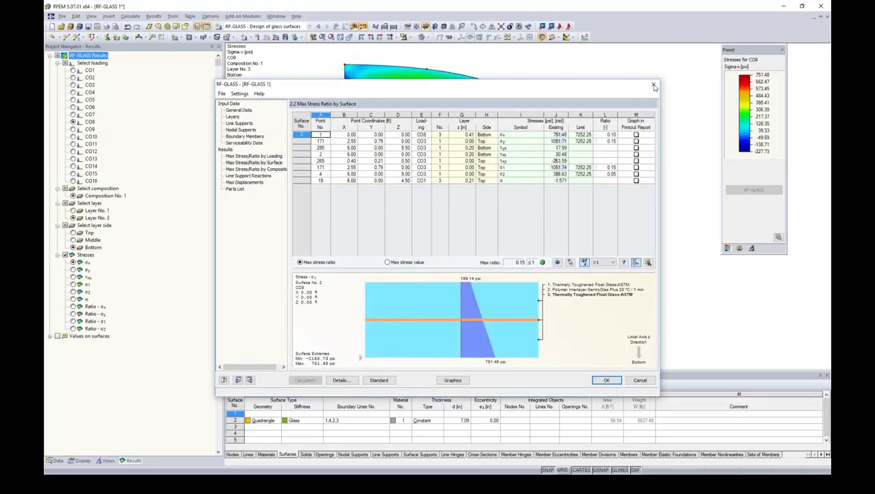
pyautogui.click(653, 85)
# Compare the σy, τxy, σ1, σ2 and α results on the panel, ending with τxy, and return to the model data tree
pyautogui.click(73, 270)
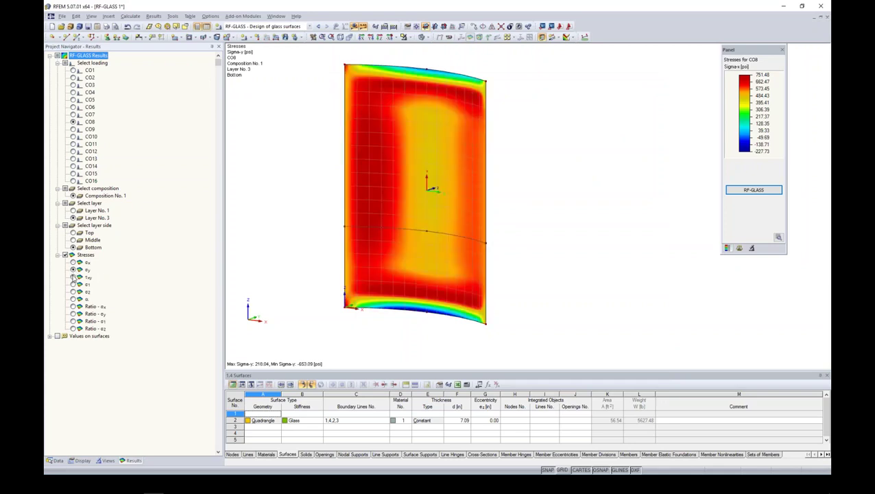
pyautogui.click(73, 277)
pyautogui.click(74, 283)
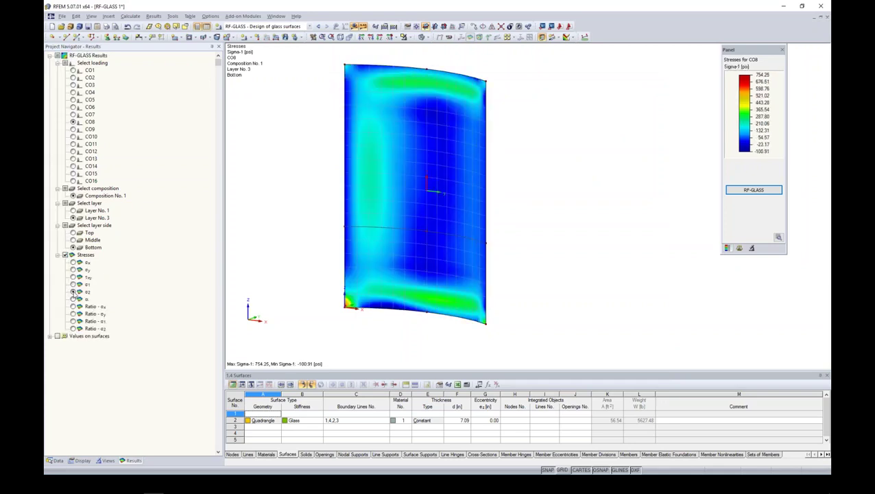
pyautogui.click(73, 291)
pyautogui.click(74, 299)
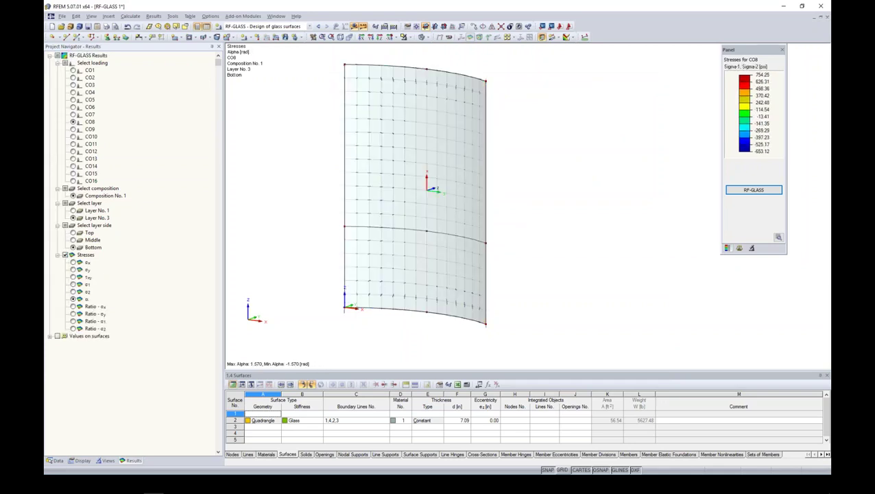
pyautogui.click(74, 276)
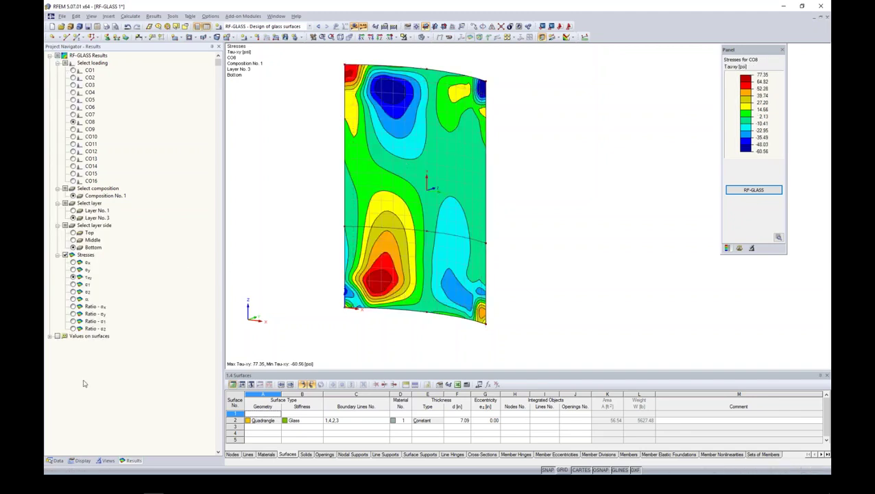
pyautogui.click(56, 461)
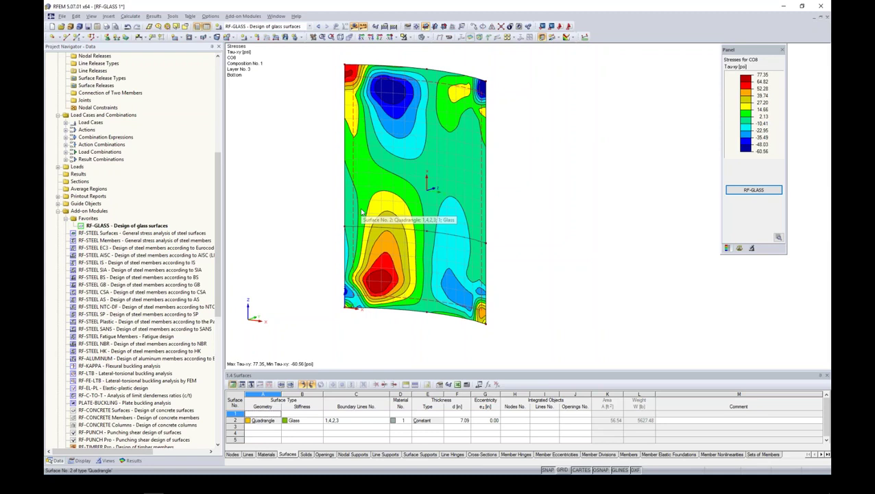
# Save the model and delete all existing input data of the RF-GLASS add-on module
pyautogui.keyDown('ctrl'); pyautogui.moveTo(530, 248); pyautogui.dragTo(505, 259, button='middle'); pyautogui.keyUp('ctrl')
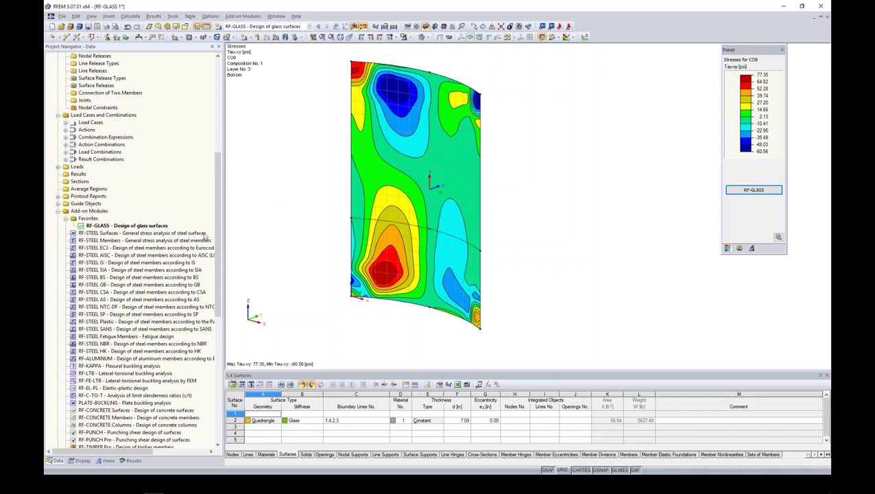
pyautogui.moveTo(217, 237); pyautogui.dragTo(218, 127)
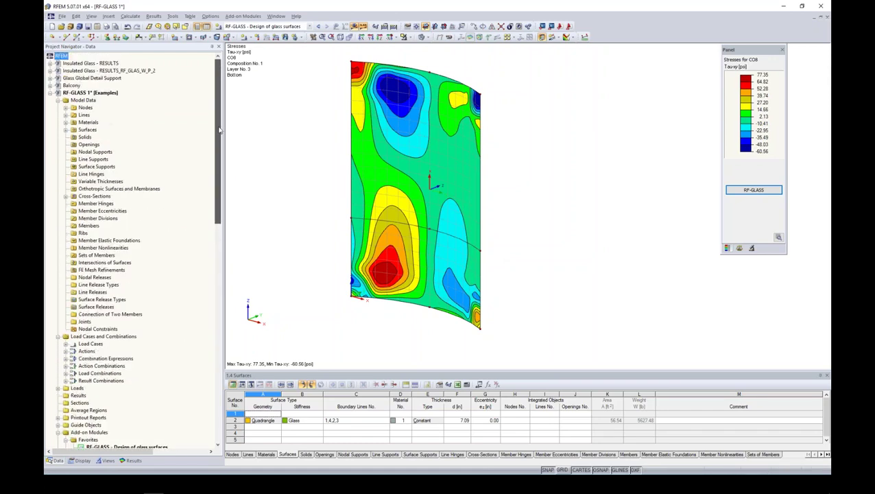
pyautogui.scroll(-6, 219, 130)
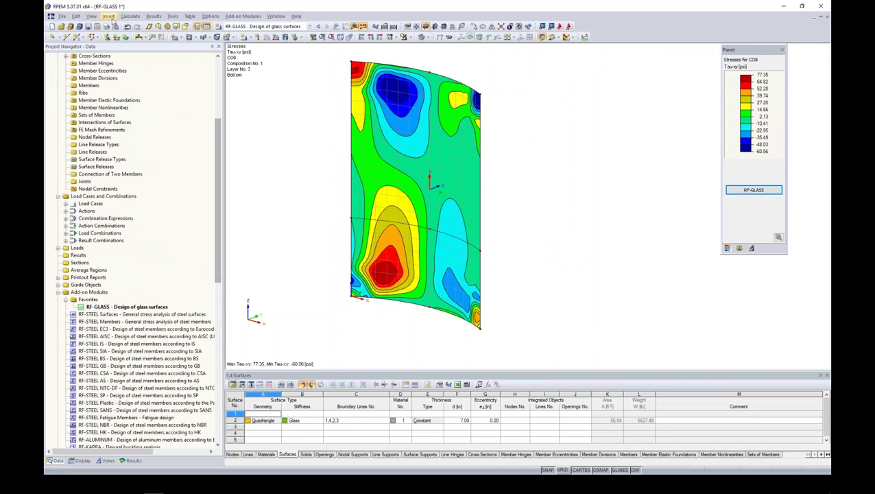
pyautogui.click(88, 26)
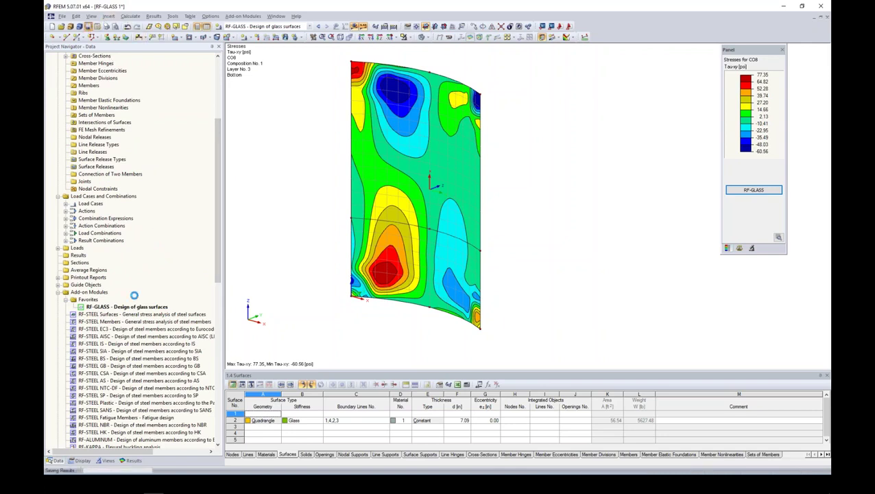
pyautogui.rightClick(95, 308)
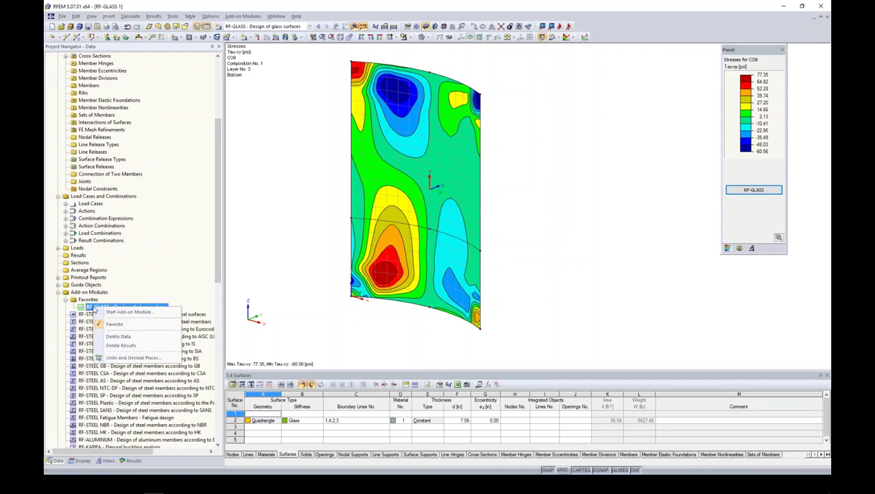
pyautogui.click(120, 336)
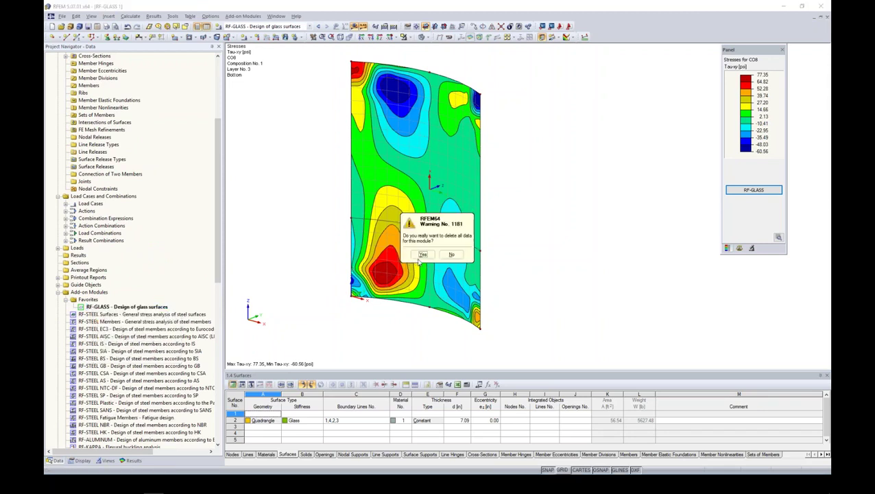
pyautogui.click(423, 254)
pyautogui.keyDown('ctrl'); pyautogui.moveTo(517, 216); pyautogui.dragTo(436, 195, button='middle'); pyautogui.keyUp('ctrl')
pyautogui.keyDown('ctrl'); pyautogui.moveTo(507, 183); pyautogui.dragTo(514, 204, button='middle'); pyautogui.keyUp('ctrl')
pyautogui.doubleClick(124, 306)
pyautogui.moveTo(398, 87); pyautogui.dragTo(468, 70)
pyautogui.click(612, 108)
pyautogui.click(560, 132)
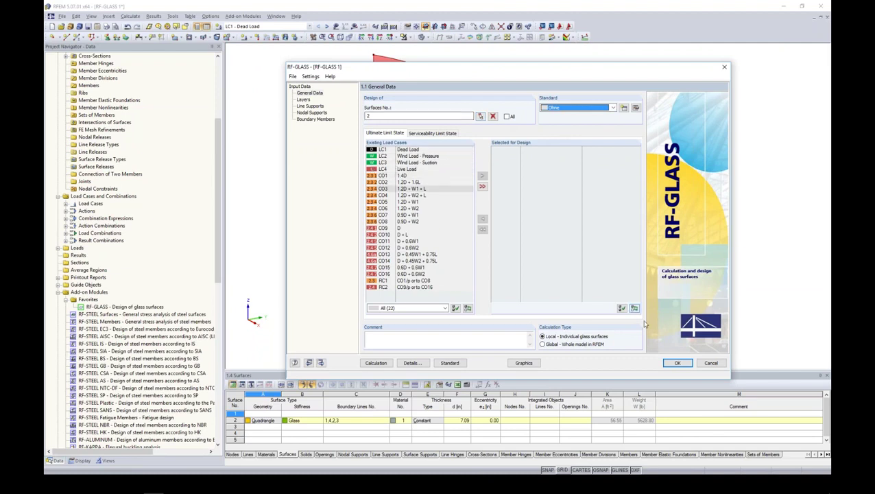
pyautogui.click(699, 367)
pyautogui.click(476, 229)
# Create load case LC5 named Climatic Load with the action category Self-Straining Force
pyautogui.moveTo(310, 135); pyautogui.dragTo(258, 134, button='middle')
pyautogui.click(246, 38)
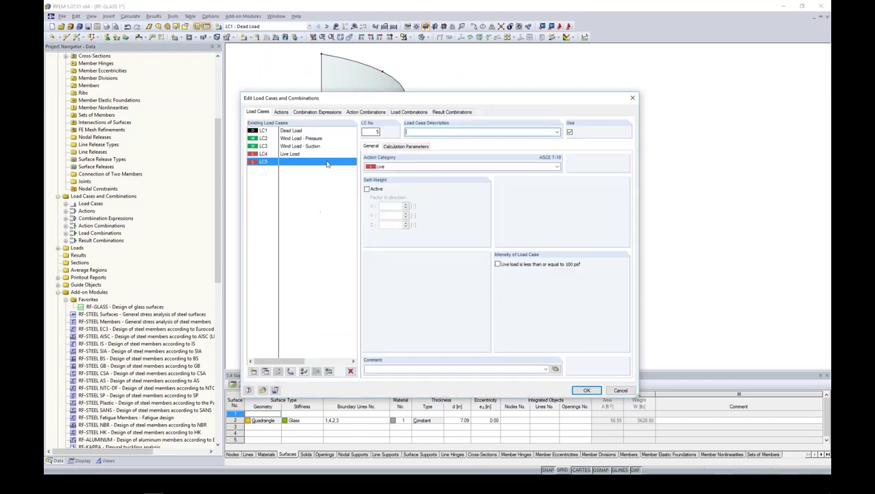
pyautogui.write('Climatic Load')
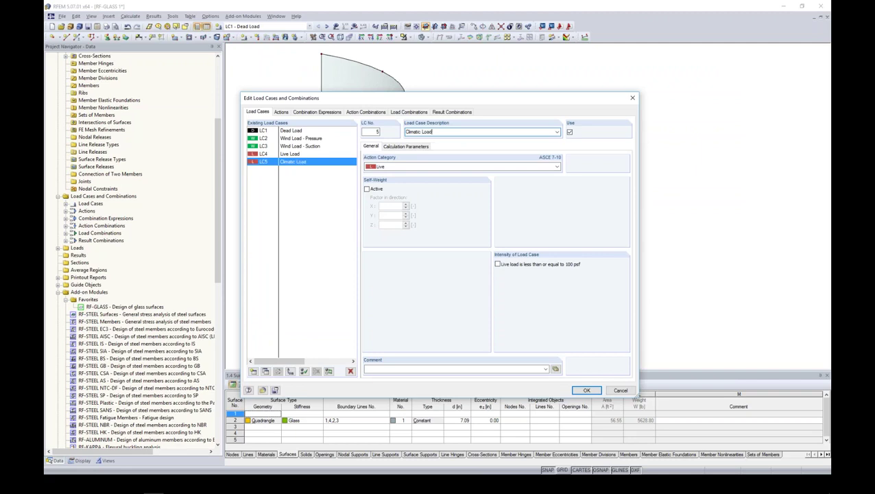
pyautogui.click(435, 166)
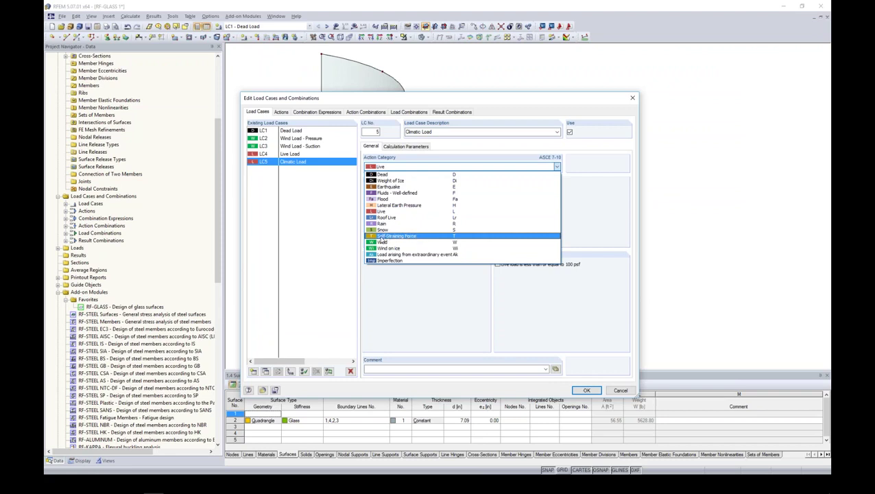
pyautogui.click(380, 237)
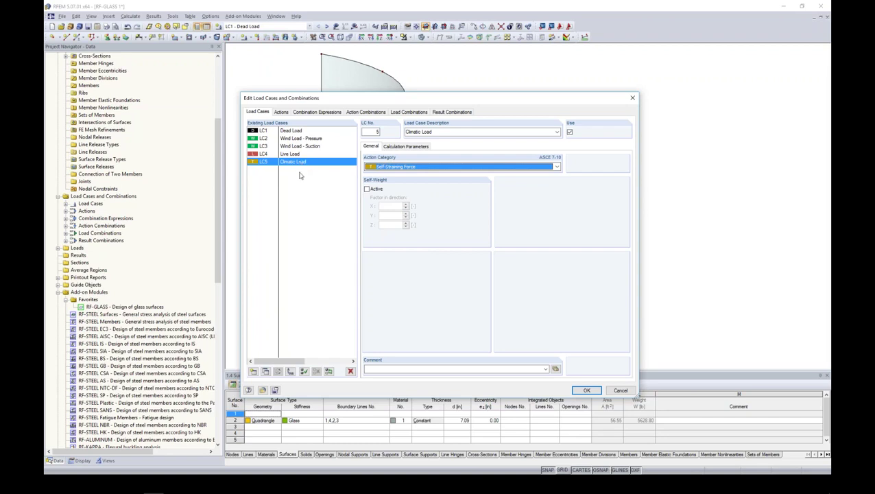
pyautogui.click(586, 390)
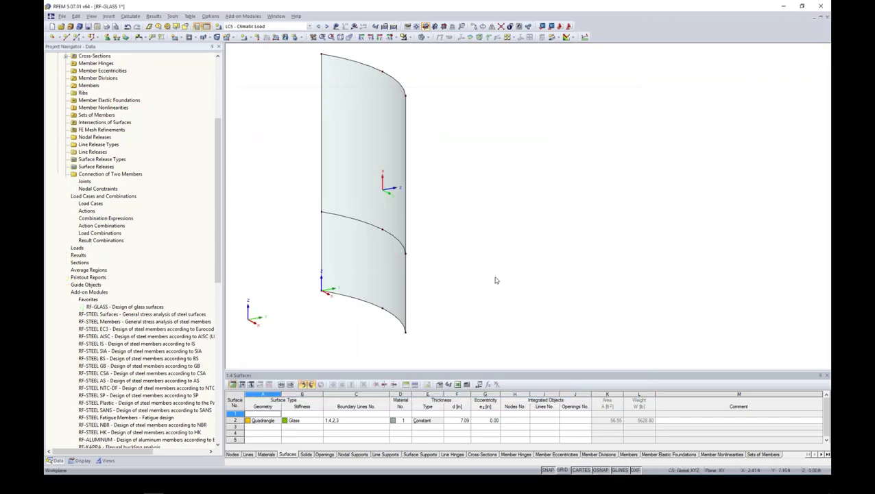
# Reopen RF-GLASS and select load combinations CO1 to CO18 for the ultimate limit state design
pyautogui.doubleClick(129, 307)
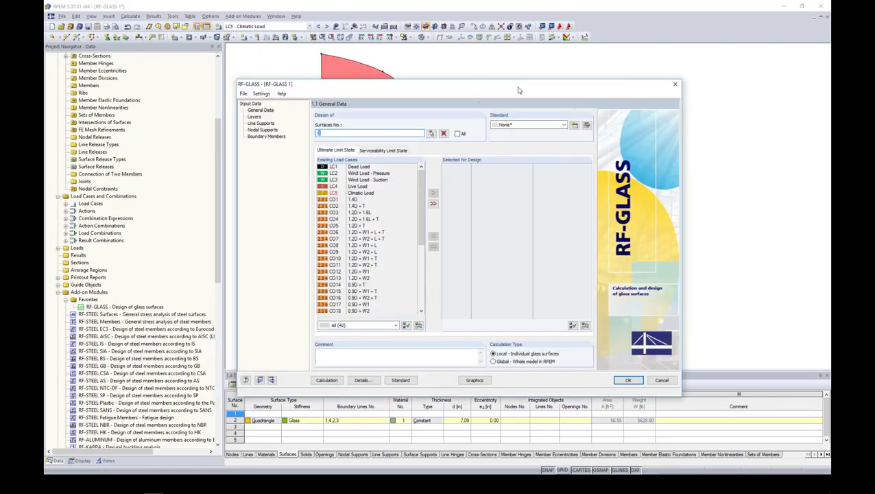
pyautogui.moveTo(555, 179); pyautogui.dragTo(554, 198)
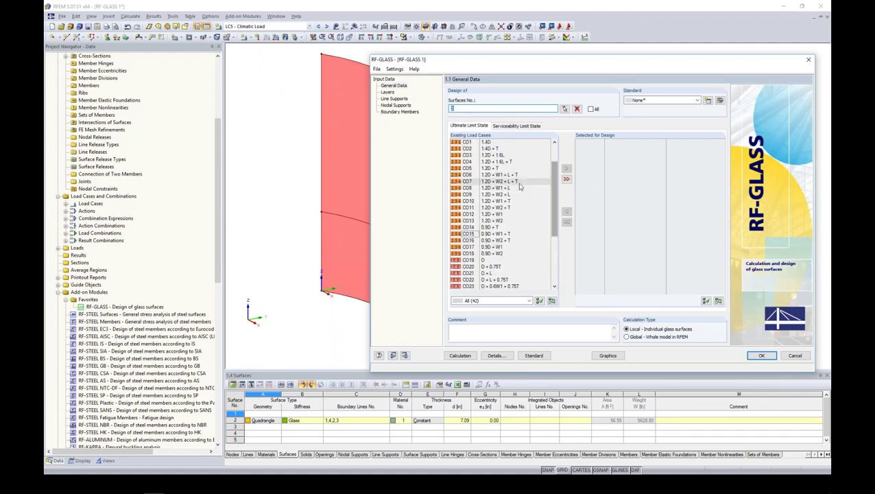
pyautogui.moveTo(554, 222); pyautogui.dragTo(553, 194)
pyautogui.scroll(-3, 552, 185)
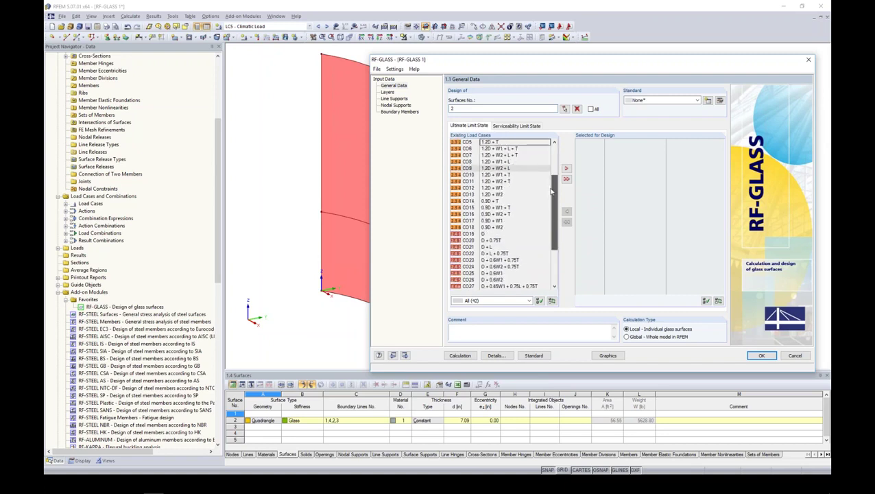
pyautogui.keyDown('shift'); pyautogui.click(501, 228); pyautogui.keyUp('shift')
pyautogui.click(566, 168)
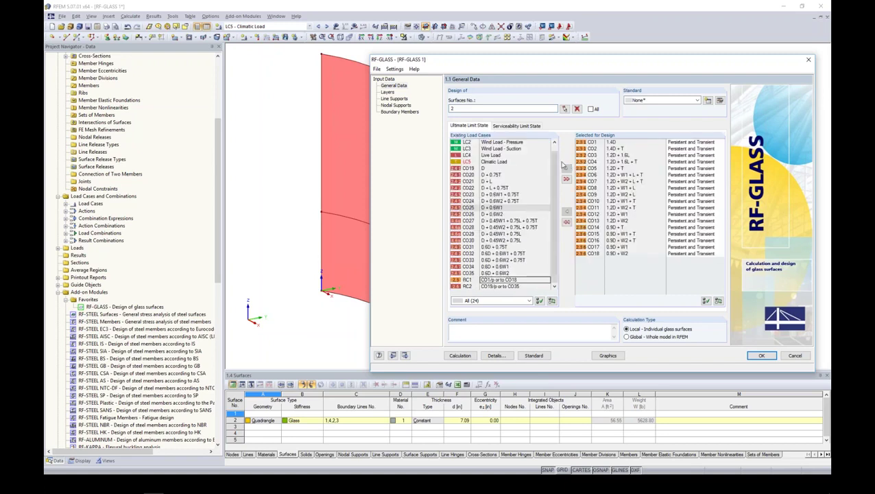
# Select load combinations CO19 to CO35 for the serviceability limit state design
pyautogui.click(523, 127)
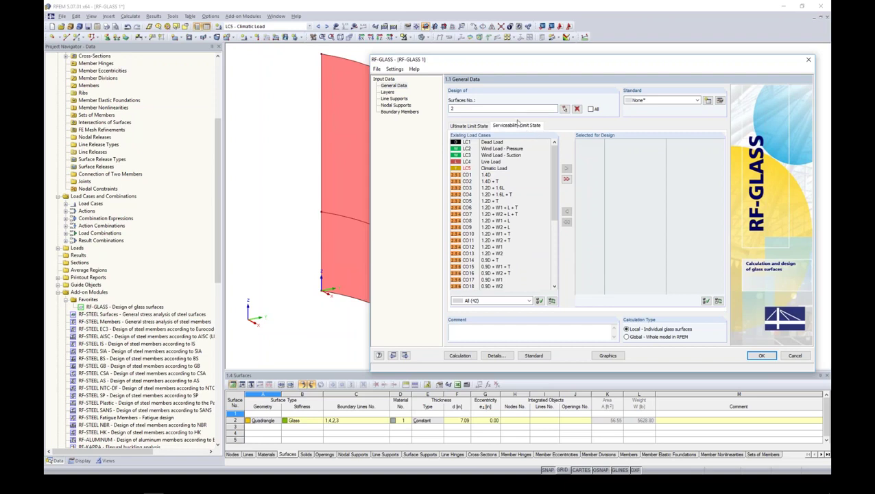
pyautogui.moveTo(553, 194); pyautogui.dragTo(554, 249)
pyautogui.click(486, 187)
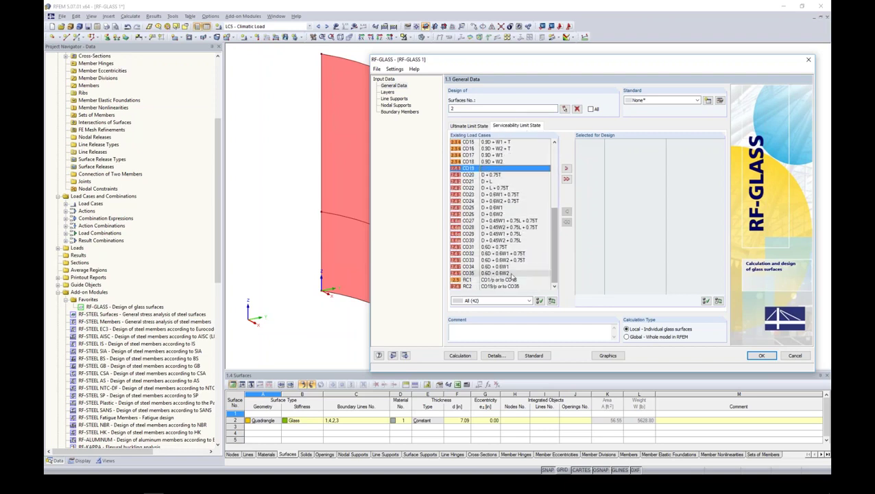
pyautogui.keyDown('shift'); pyautogui.click(511, 273); pyautogui.keyUp('shift')
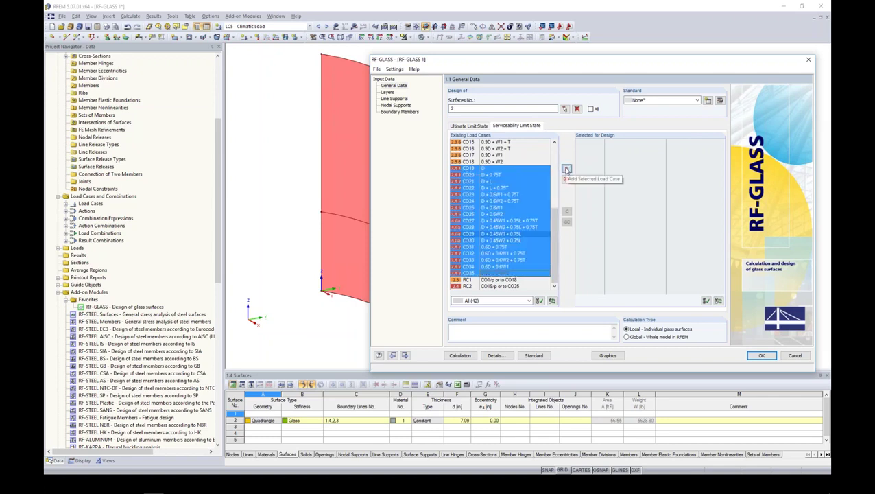
pyautogui.click(566, 167)
# Set the RF-GLASS design standard to Ohne (none)
pyautogui.moveTo(592, 65); pyautogui.dragTo(534, 57)
pyautogui.click(603, 92)
pyautogui.click(600, 117)
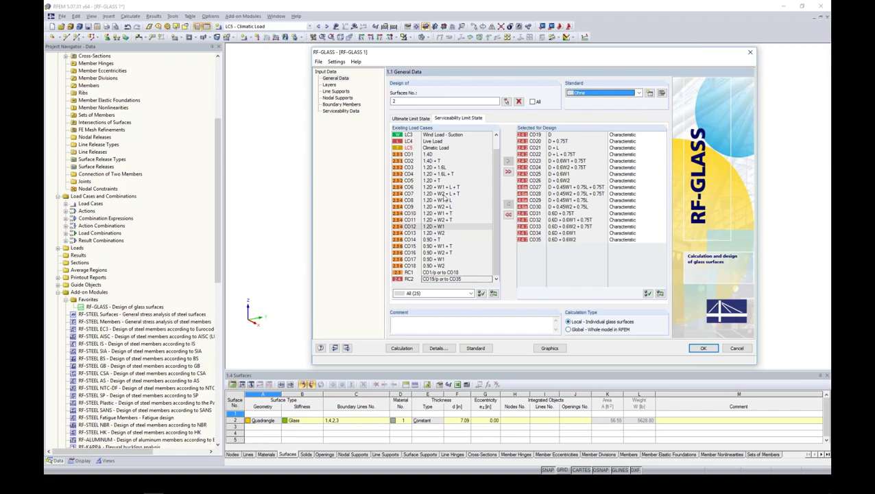
# Open the layer input and assign surface 2 to Composition 1
pyautogui.click(330, 86)
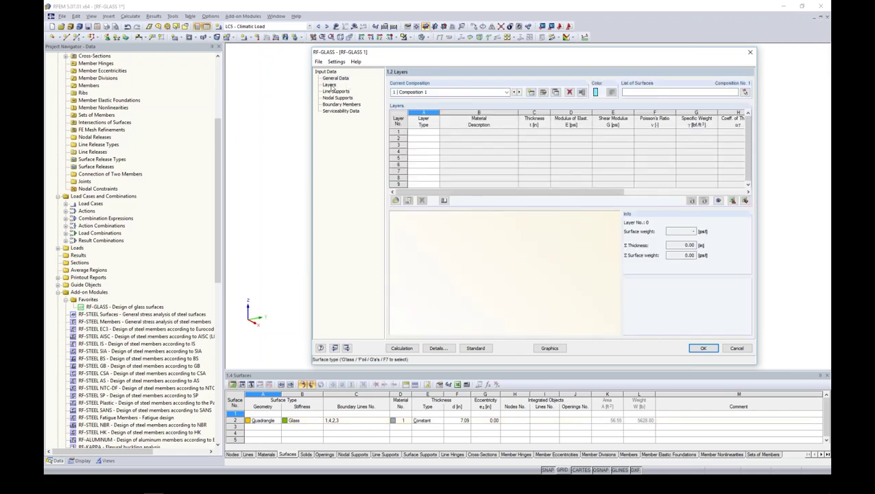
pyautogui.moveTo(424, 62); pyautogui.dragTo(381, 69)
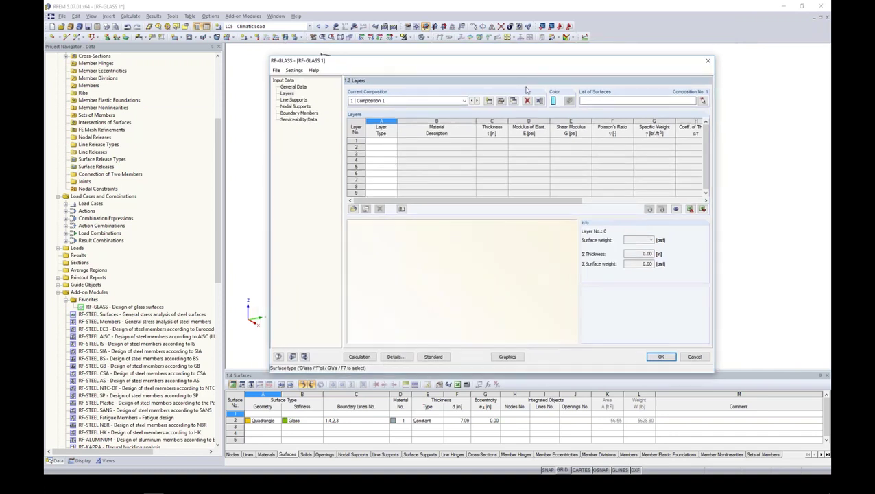
pyautogui.click(701, 100)
pyautogui.click(378, 137)
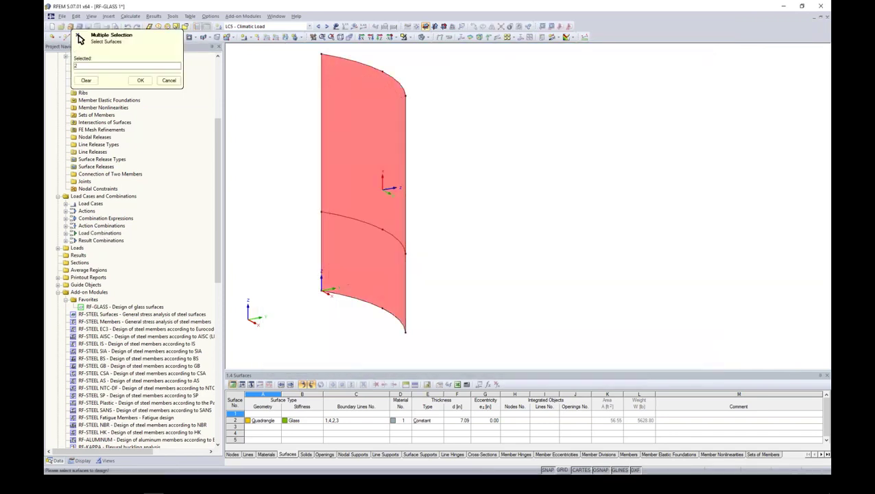
pyautogui.click(140, 81)
pyautogui.moveTo(543, 65); pyautogui.dragTo(547, 63)
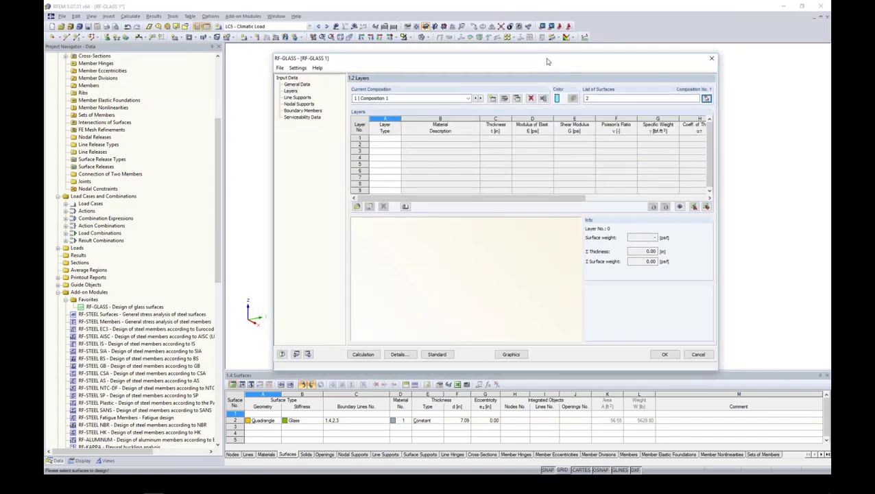
# Define layer 1 as Glass of Thermally Toughened Float Glass-ASTM with a thickness of 0.60 in
pyautogui.click(391, 140)
pyautogui.click(399, 139)
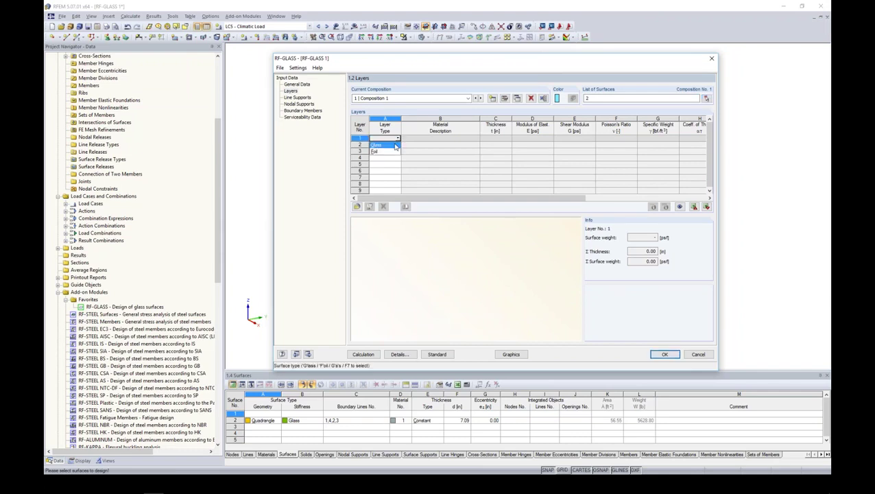
pyautogui.click(396, 146)
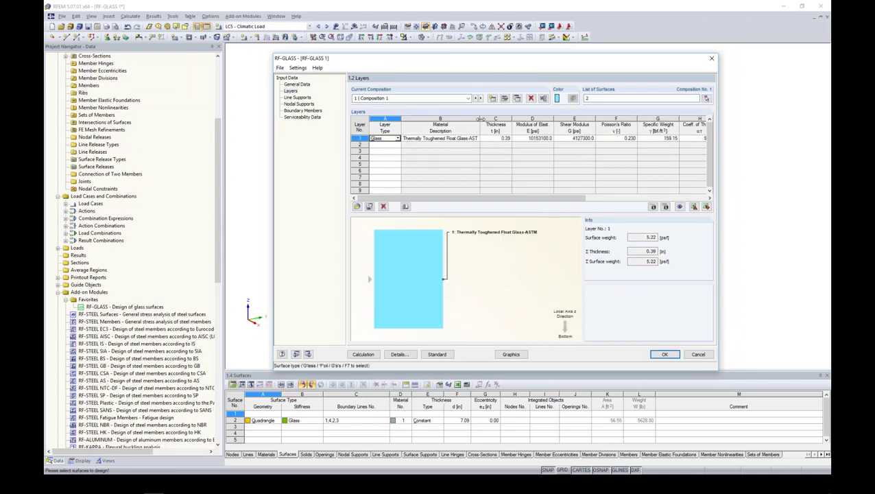
pyautogui.moveTo(480, 119); pyautogui.dragTo(484, 119)
pyautogui.click(500, 138)
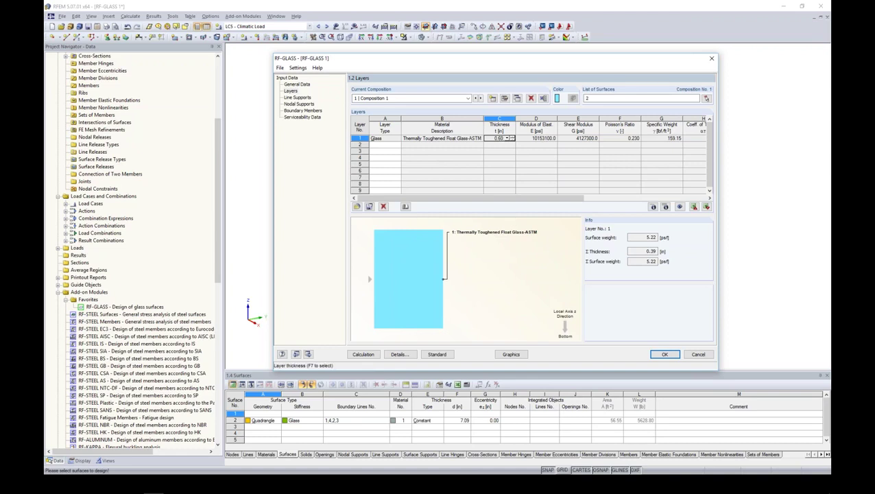
# Define layer 2 as Gas with the library material Argon and a thickness of 0.65 in
pyautogui.click(379, 147)
pyautogui.click(398, 145)
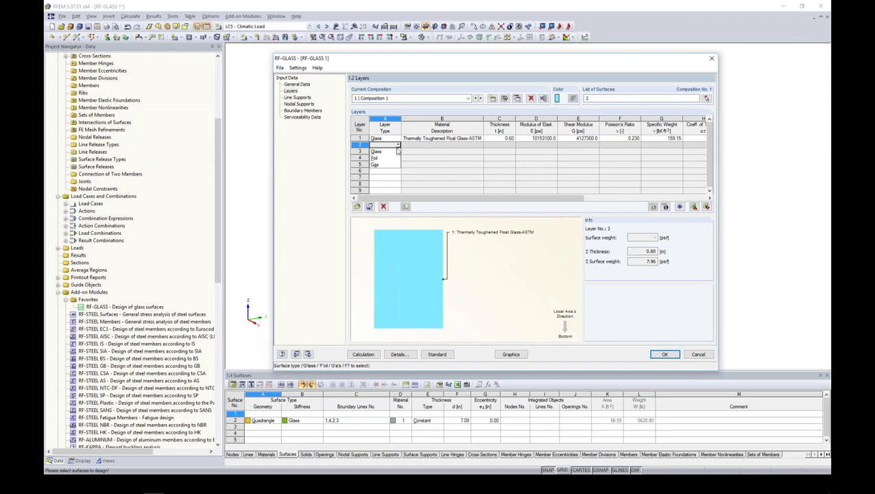
pyautogui.click(394, 164)
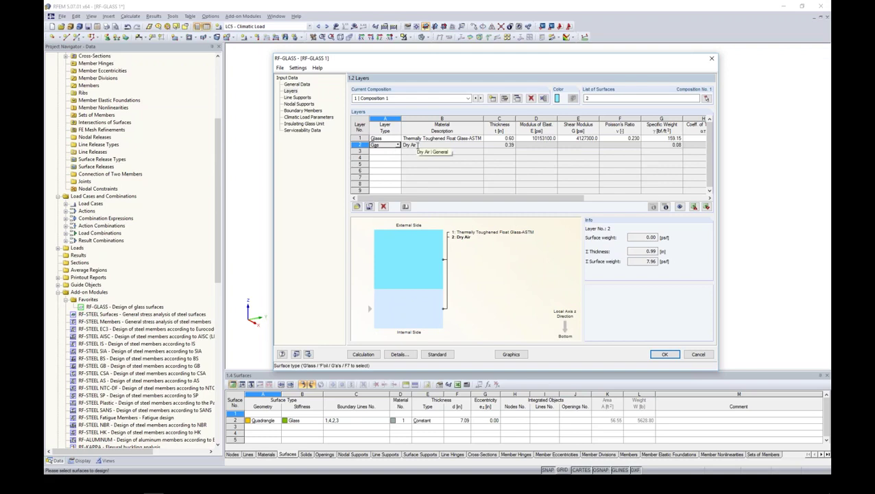
pyautogui.click(414, 145)
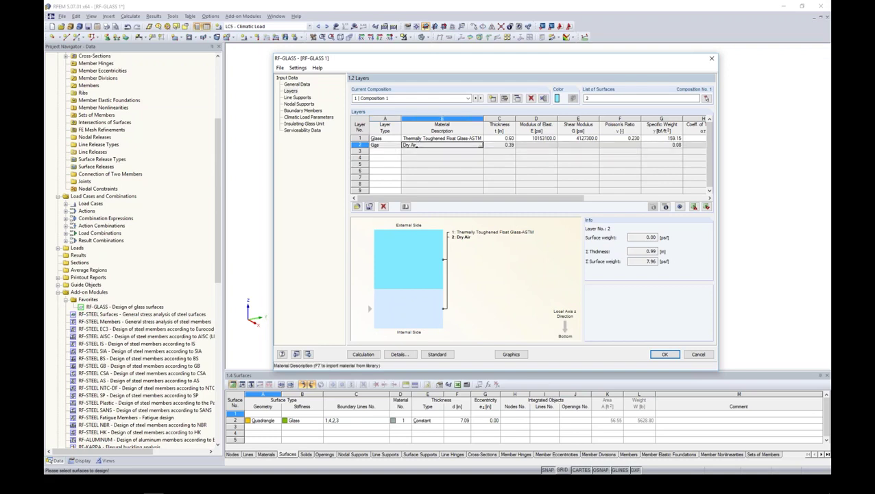
pyautogui.click(480, 146)
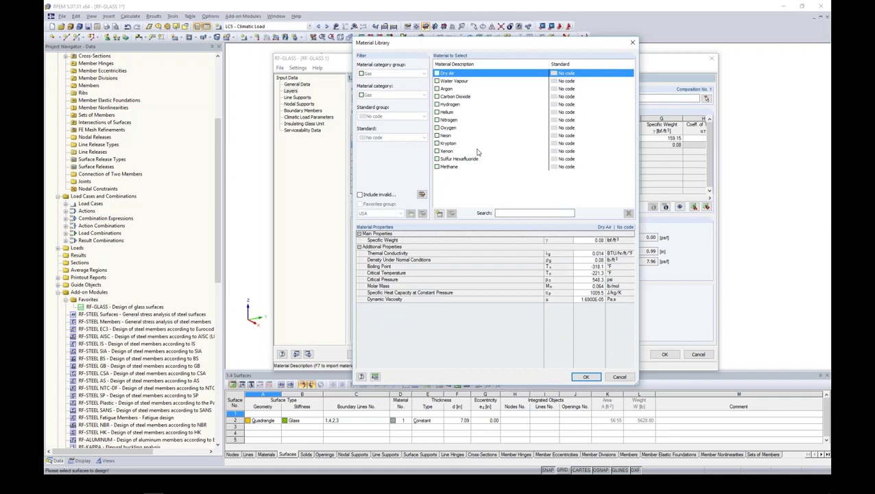
pyautogui.click(447, 89)
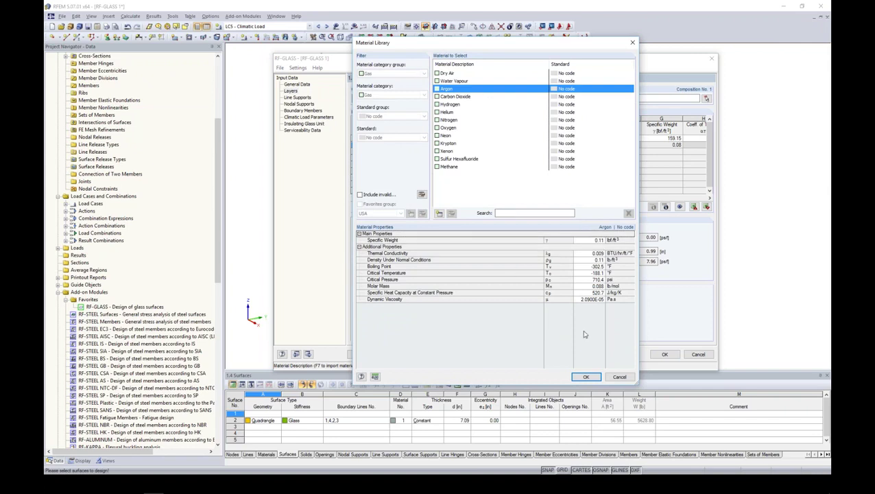
pyautogui.click(586, 377)
pyautogui.click(499, 145)
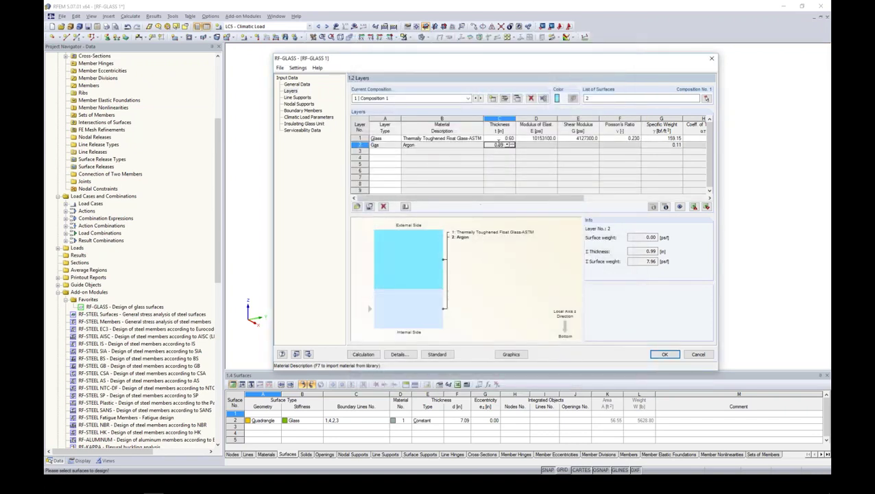
pyautogui.write('0.')
# Add layer 3 as Thermally Toughened Float Glass-ASTM with a thickness of 0.50 in
pyautogui.click(380, 151)
pyautogui.click(398, 151)
pyautogui.click(376, 158)
pyautogui.click(499, 151)
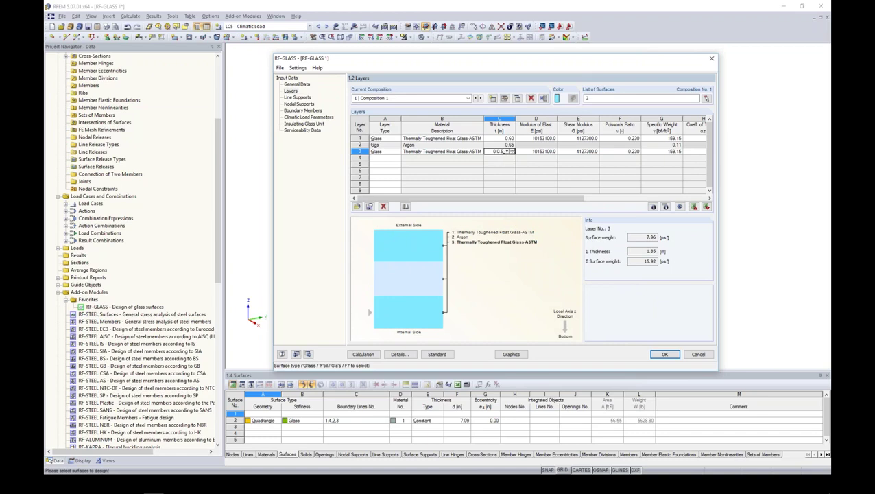
pyautogui.write('0.')
# Add a PVB 22 °C foil as layer 4 and a 0.50 in toughened float glass pane as layer 5
pyautogui.click(379, 158)
pyautogui.click(398, 158)
pyautogui.click(395, 171)
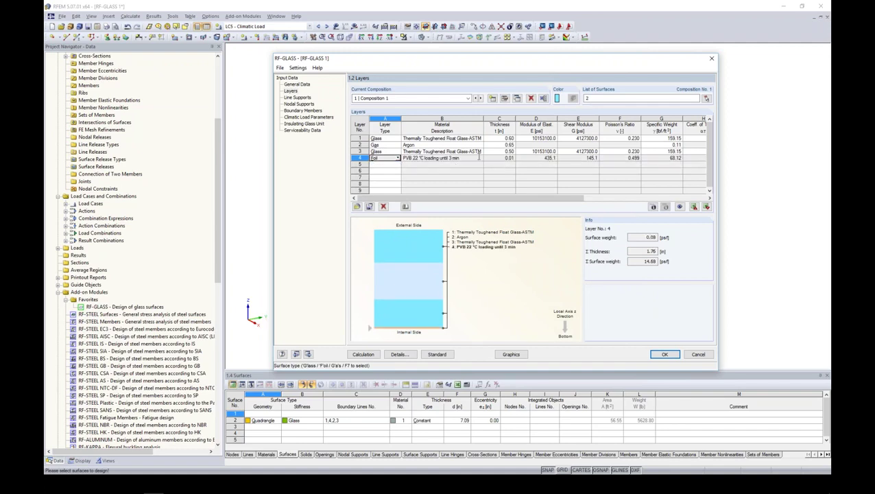
pyautogui.click(384, 165)
pyautogui.click(397, 165)
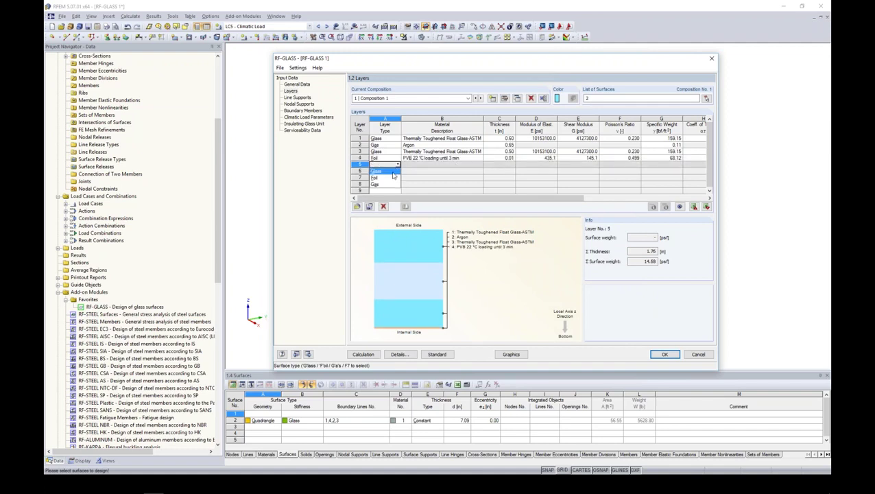
pyautogui.click(393, 171)
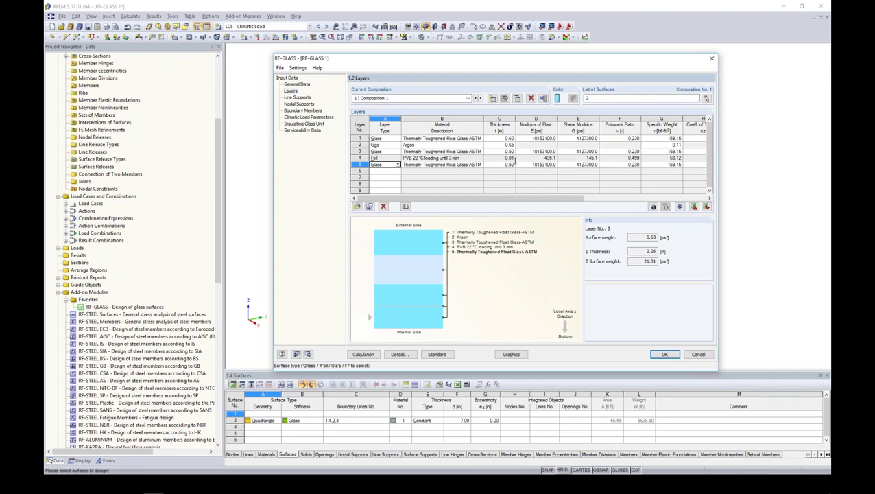
# In the details of Composition 1, activate saving of the created temporary models and deactivate the coupling option
pyautogui.click(507, 100)
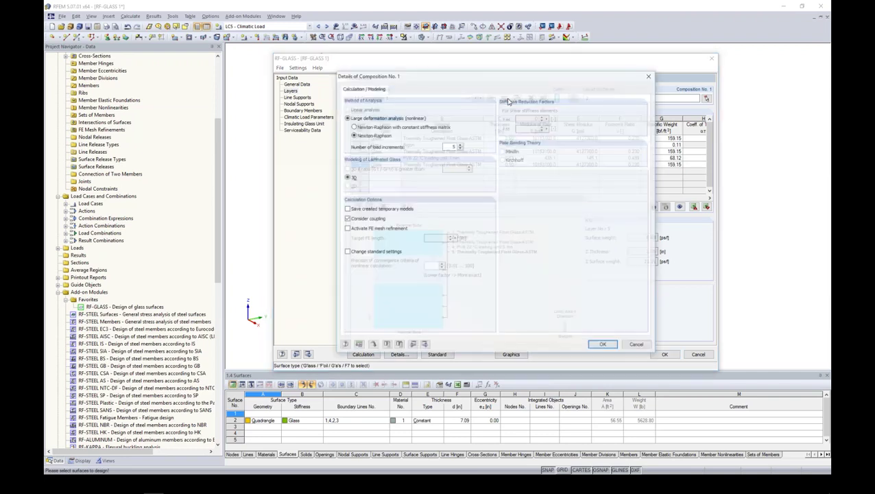
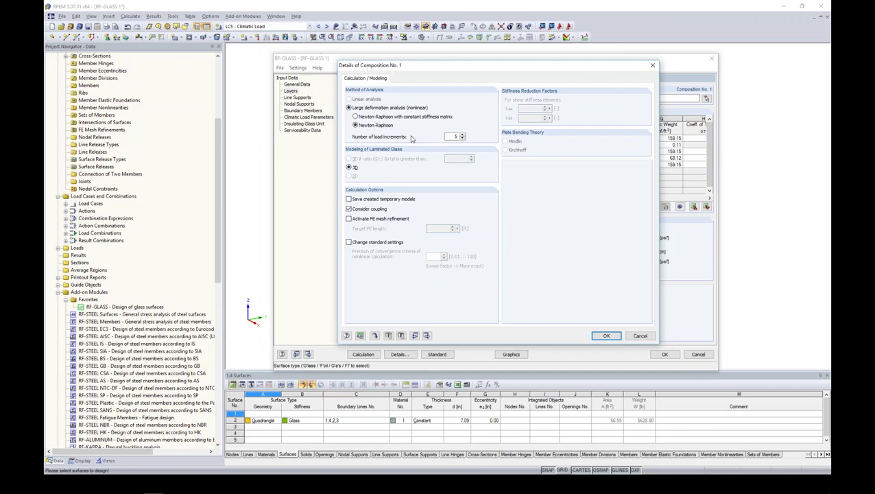
pyautogui.doubleClick(455, 136)
pyautogui.click(348, 199)
pyautogui.click(349, 209)
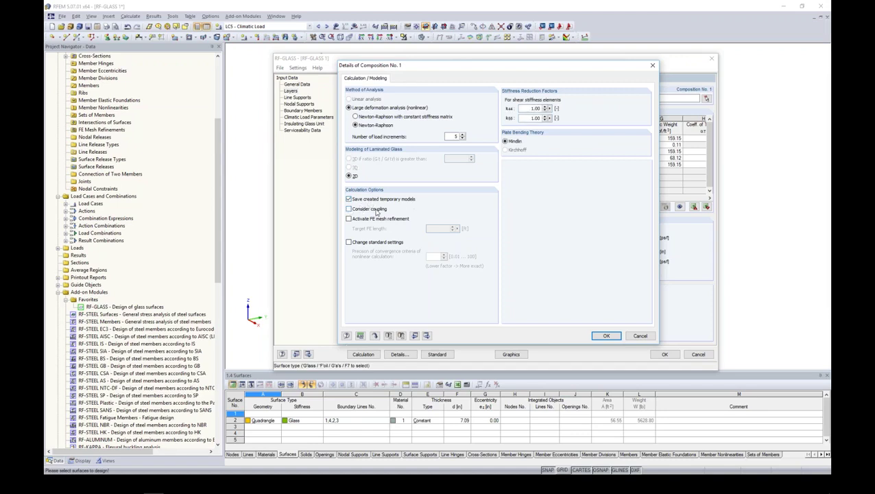
# Enable the Consider coupling option in the calculation details of Composition 1
pyautogui.click(349, 209)
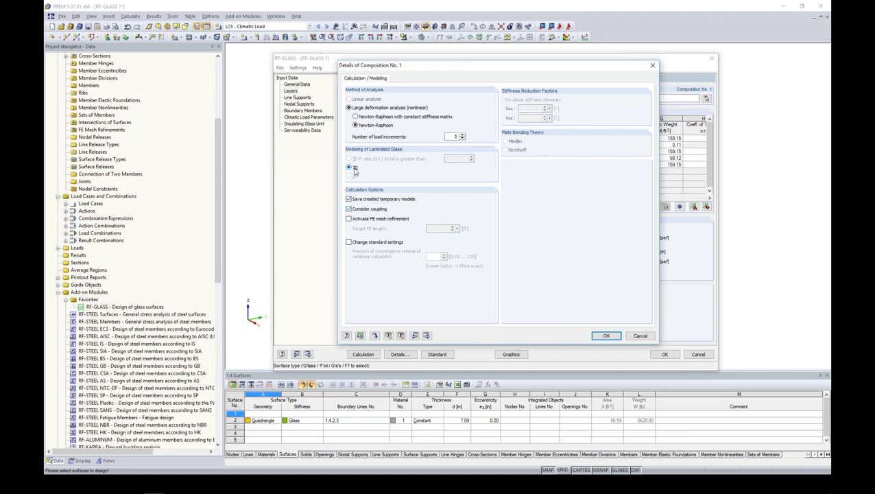
pyautogui.click(607, 336)
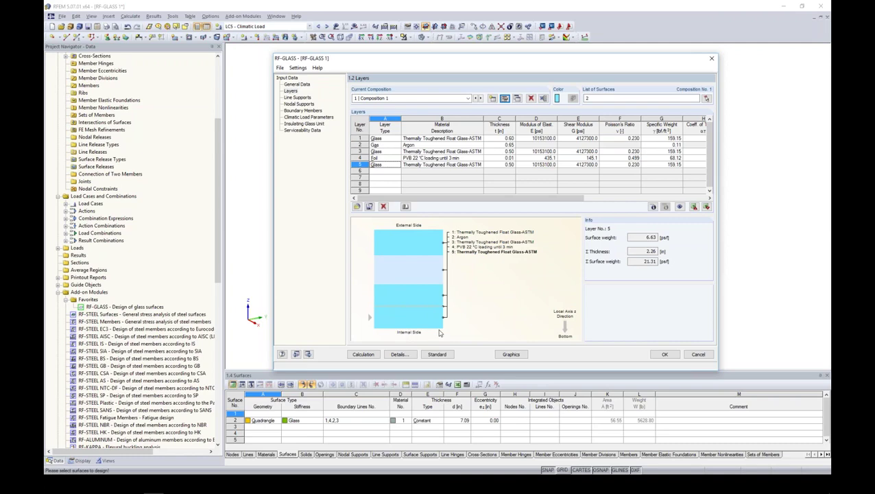
pyautogui.moveTo(482, 66); pyautogui.dragTo(619, 56)
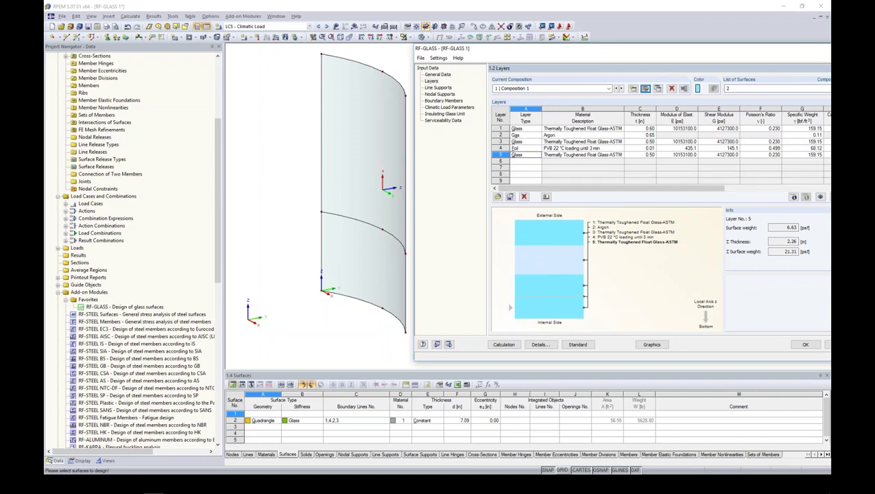
pyautogui.moveTo(592, 58); pyautogui.dragTo(481, 58)
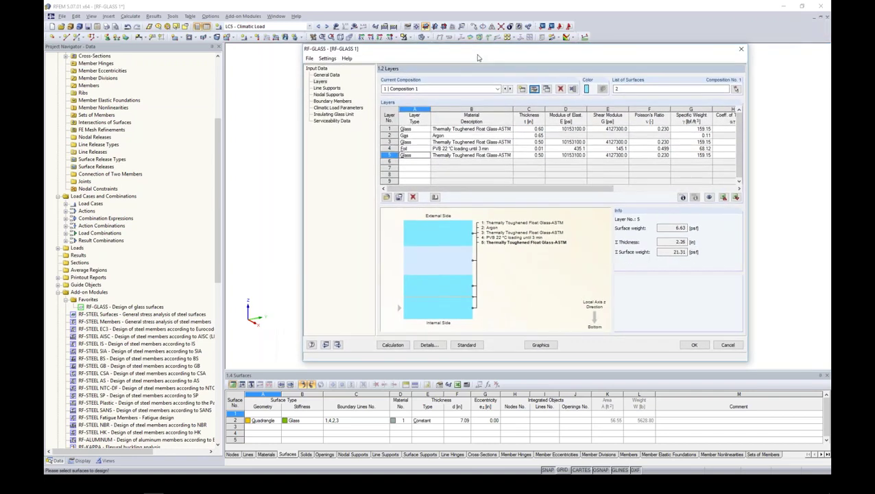
# Assign line support 1 of the glass composition to surface boundary lines 2 and 4
pyautogui.click(328, 89)
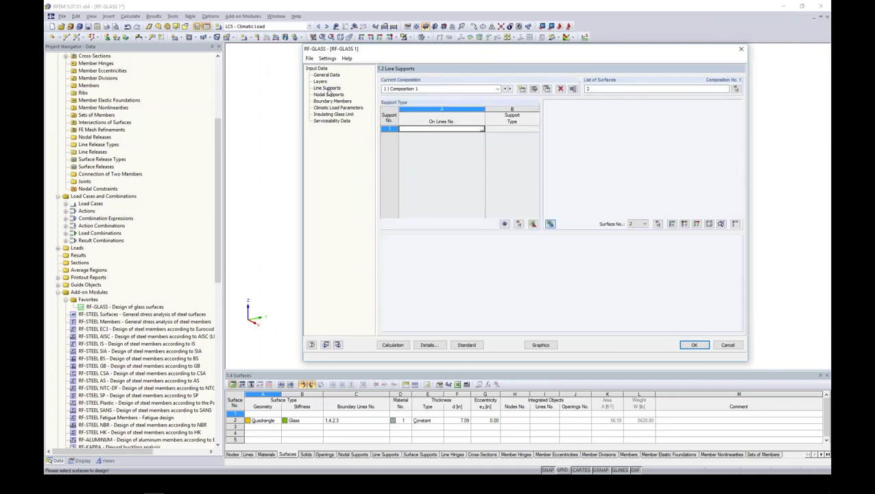
pyautogui.click(483, 129)
pyautogui.click(483, 129)
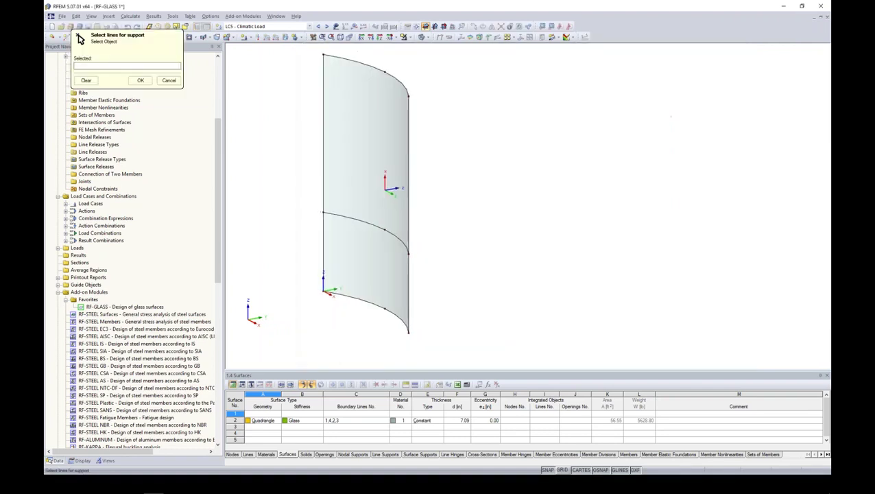
pyautogui.moveTo(293, 52); pyautogui.dragTo(316, 325)
pyautogui.moveTo(286, 54); pyautogui.dragTo(480, 129)
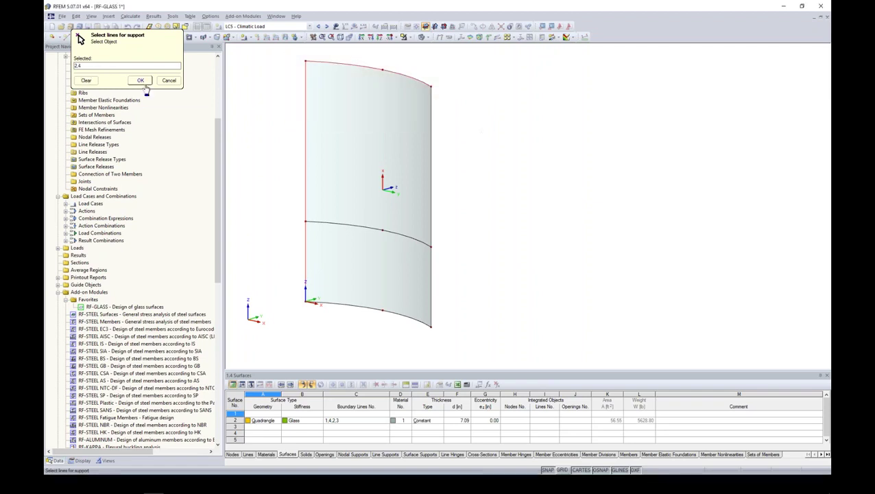
pyautogui.click(140, 80)
# Set the support type for lines 2 and 4 to Hinged - type 3
pyautogui.click(535, 129)
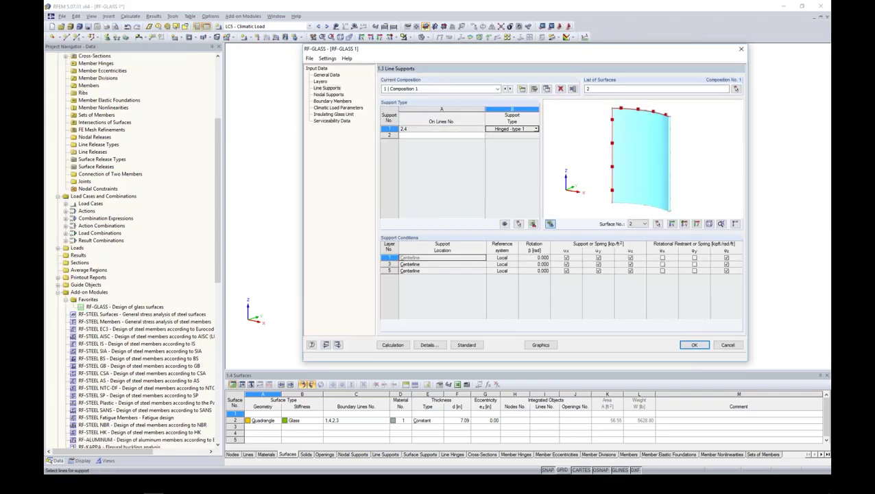
pyautogui.click(535, 129)
pyautogui.click(520, 148)
pyautogui.click(462, 297)
# Examine where the line support acts on glass layers 1, 3 and 5 in a close-up of the pane's upper corner
pyautogui.keyDown('ctrl'); pyautogui.moveTo(676, 146); pyautogui.dragTo(656, 133, button='middle'); pyautogui.keyUp('ctrl')
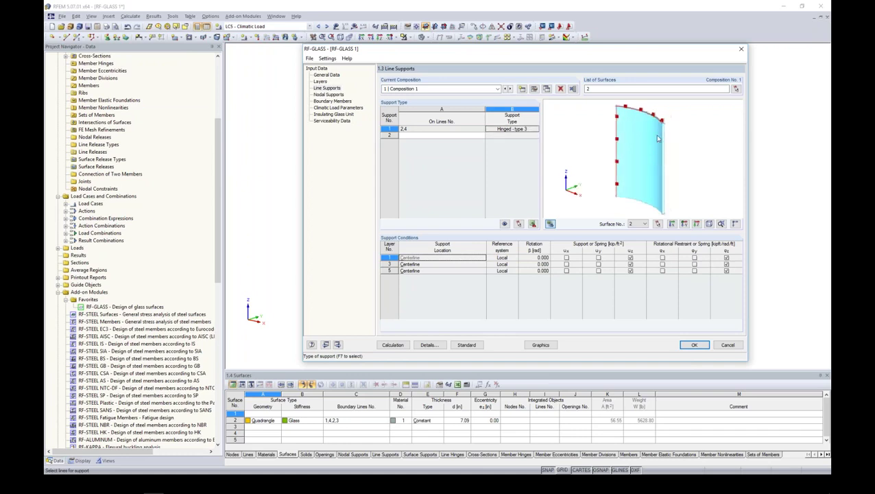
pyautogui.scroll(2, 662, 123)
pyautogui.scroll(5, 663, 125)
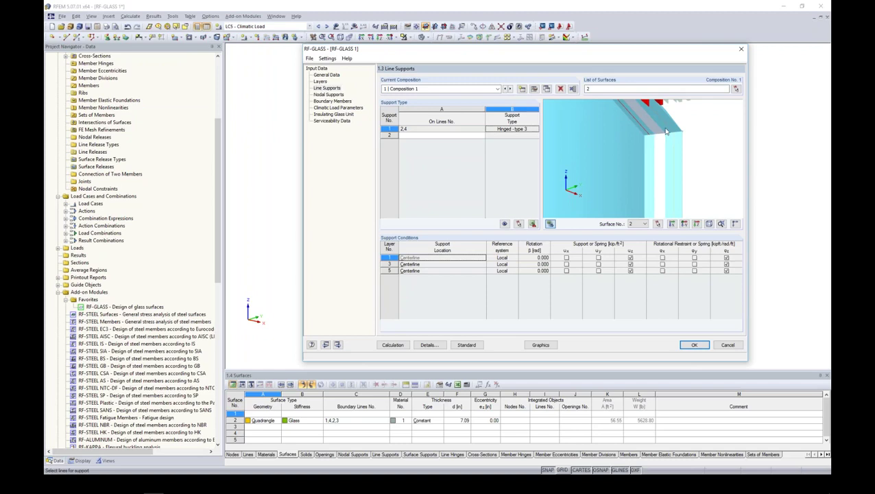
pyautogui.moveTo(690, 120); pyautogui.dragTo(659, 159, button='middle')
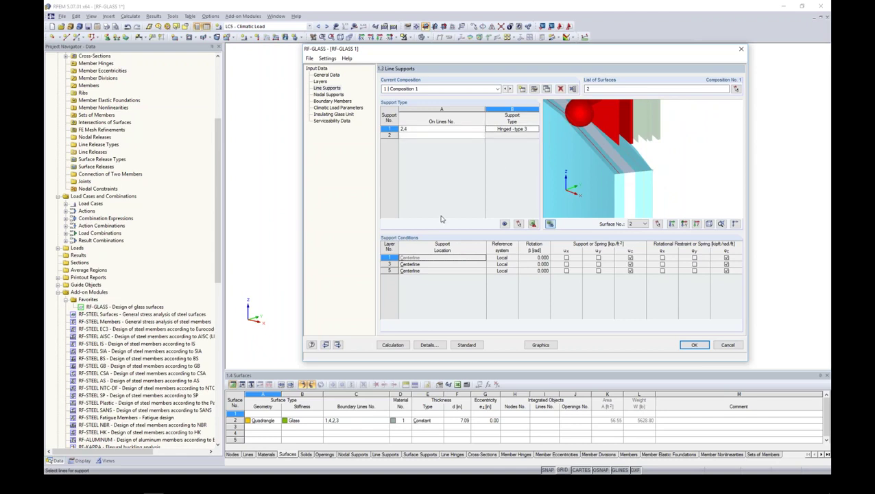
pyautogui.click(424, 266)
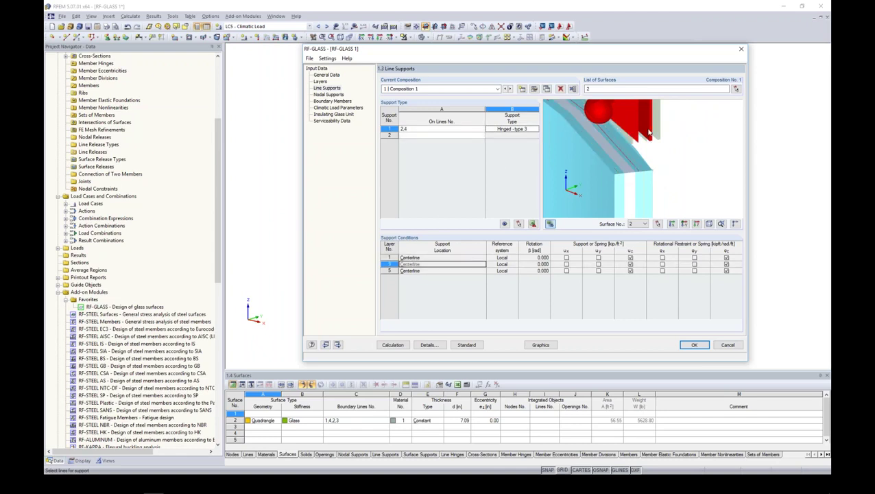
pyautogui.moveTo(626, 151); pyautogui.dragTo(631, 166, button='middle')
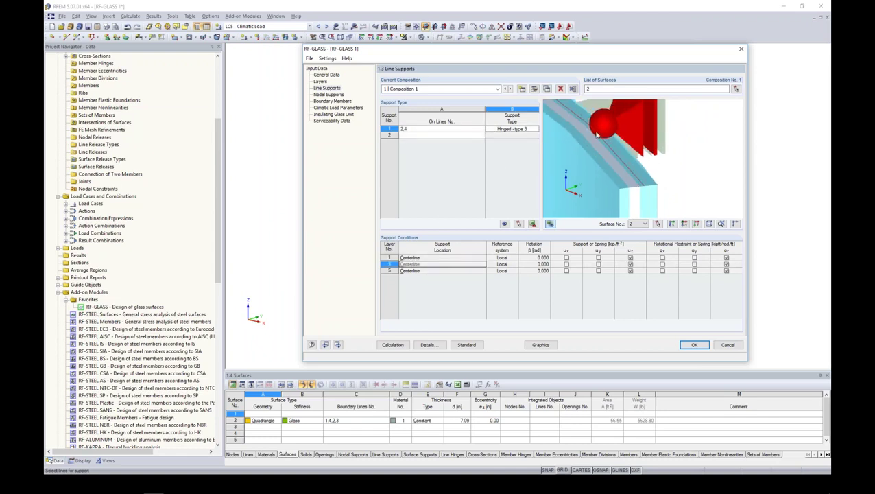
pyautogui.click(454, 271)
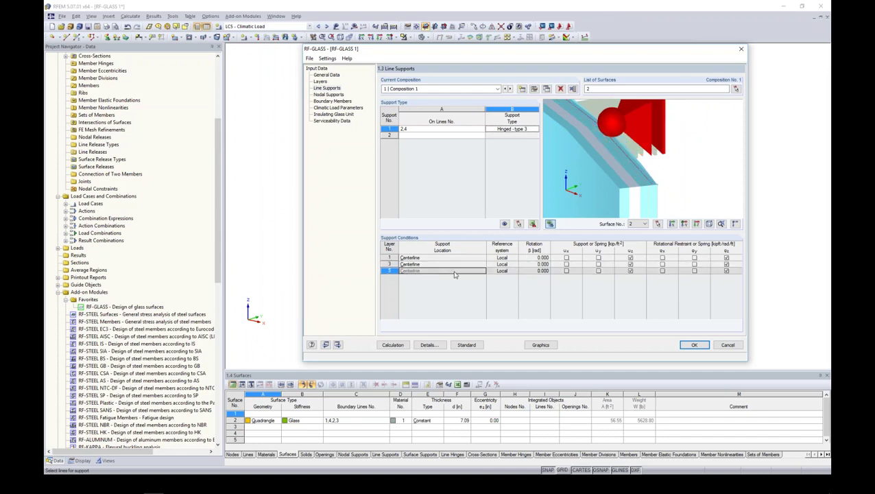
pyautogui.click(455, 264)
pyautogui.click(458, 259)
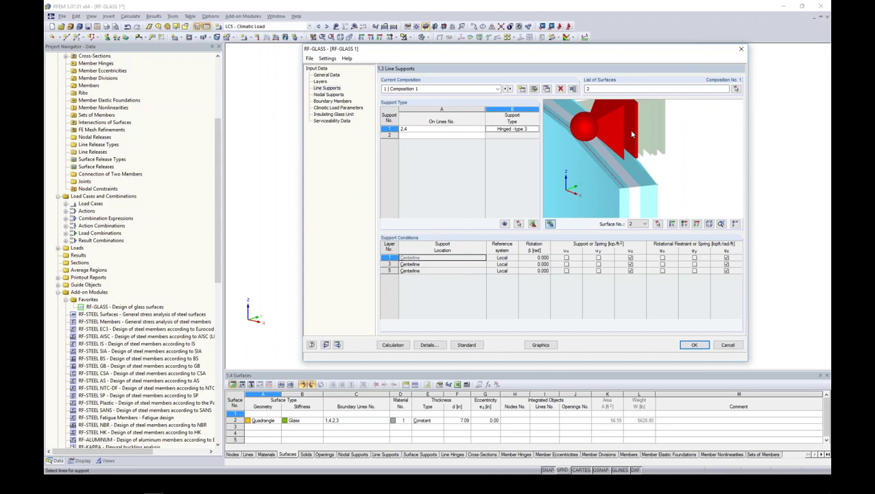
# Assign a second line support to surface boundary lines 1 and 3
pyautogui.click(465, 135)
pyautogui.click(481, 135)
pyautogui.moveTo(290, 287); pyautogui.dragTo(460, 348)
pyautogui.moveTo(416, 59); pyautogui.dragTo(471, 357)
pyautogui.click(140, 81)
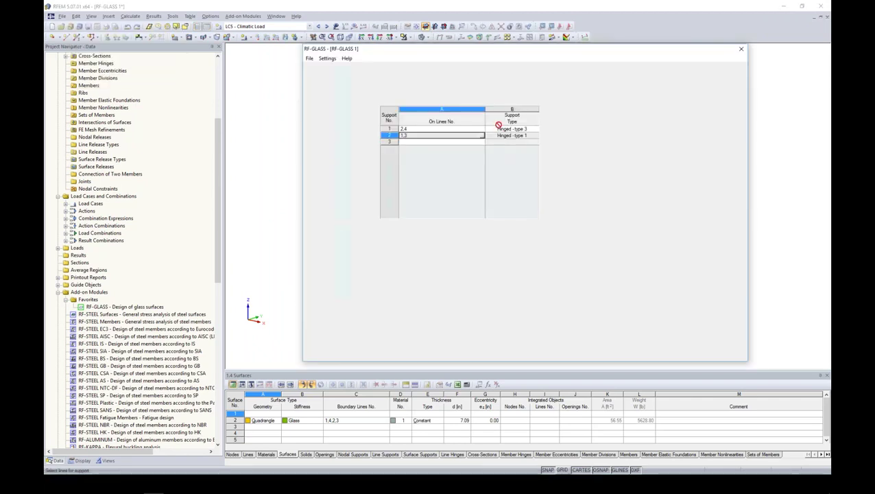
# Make the support on lines 1 and 3 User-defined and release its ux restraint for layers 1, 3 and 5
pyautogui.click(533, 137)
pyautogui.click(536, 136)
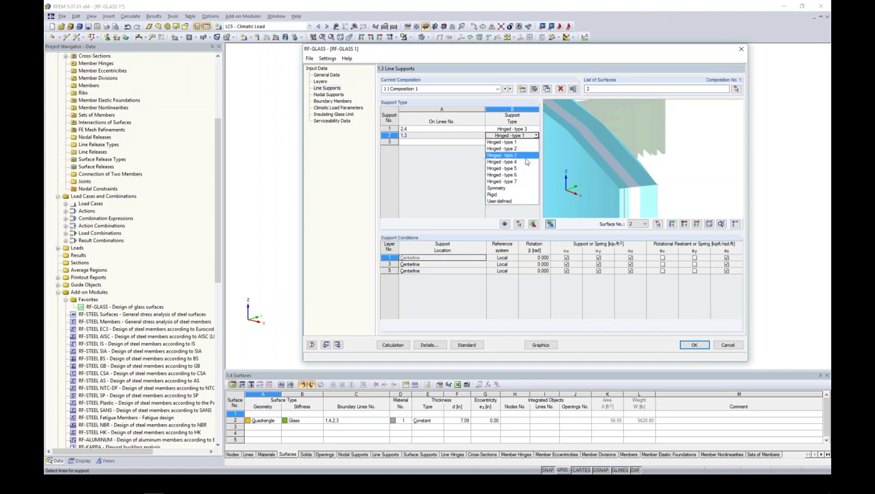
pyautogui.click(516, 202)
pyautogui.click(565, 258)
pyautogui.click(566, 264)
pyautogui.click(566, 270)
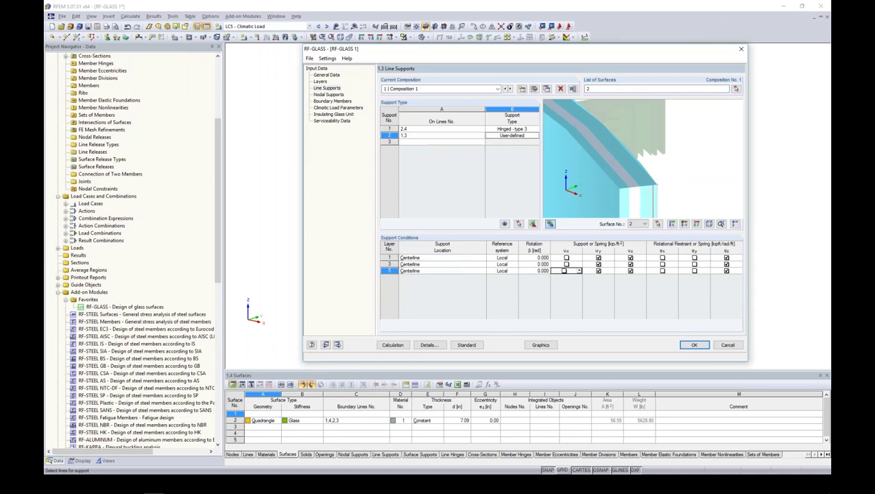
# Assign boundary member 1 to the upper curved edge, line 2
pyautogui.click(328, 94)
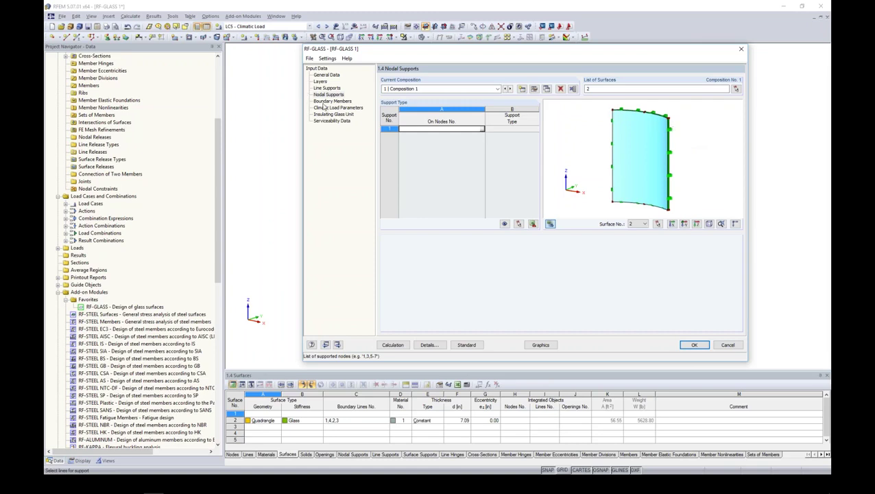
pyautogui.click(323, 102)
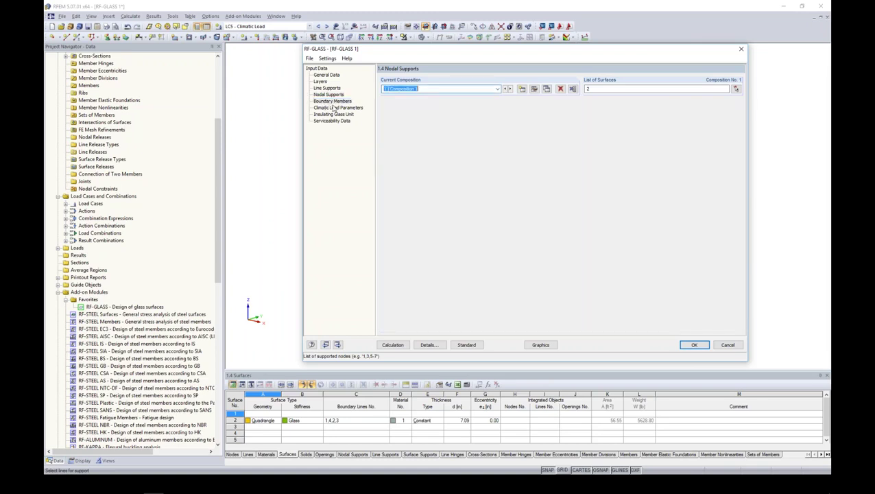
pyautogui.click(434, 128)
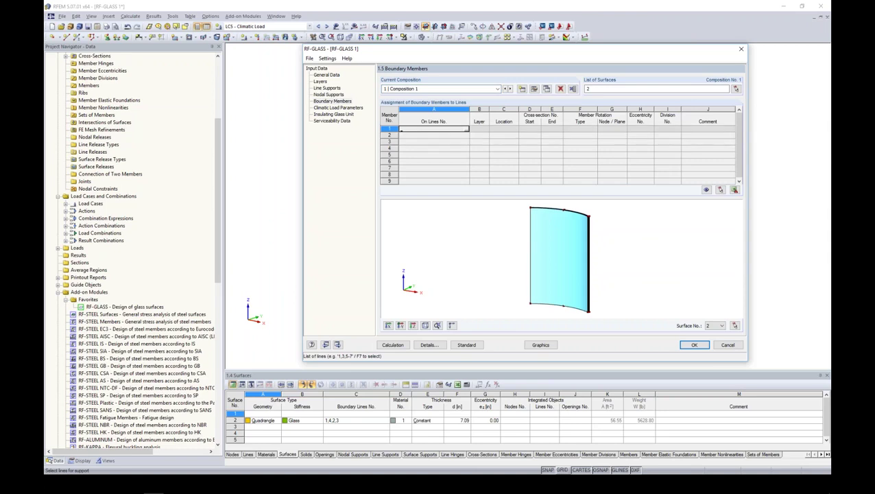
pyautogui.click(466, 129)
pyautogui.click(400, 74)
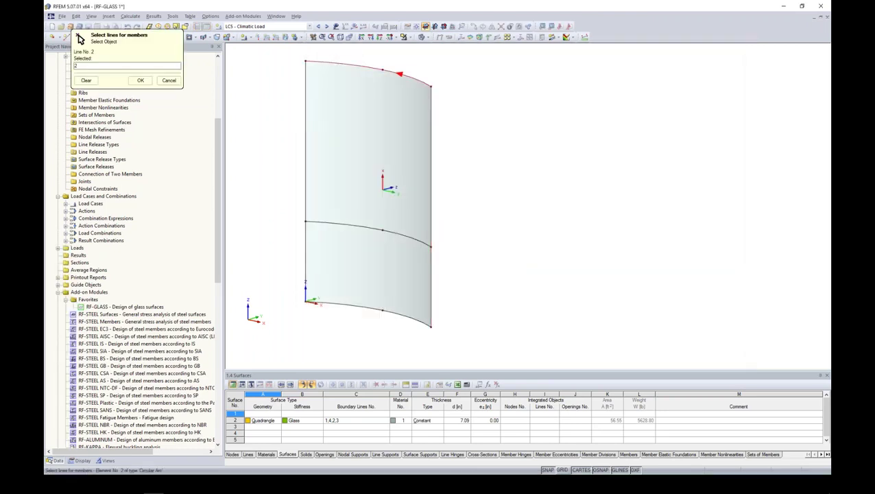
pyautogui.click(140, 81)
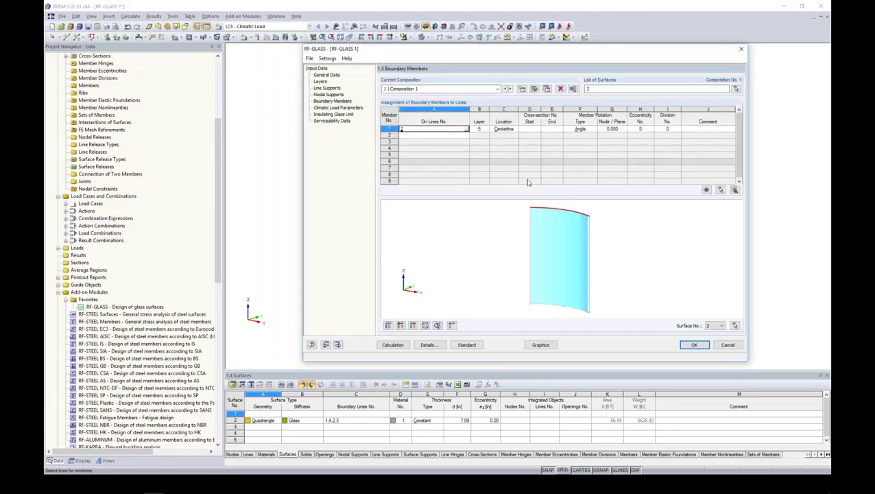
# Set the boundary member on line 2 to glass layer 1
pyautogui.click(479, 129)
pyautogui.click(486, 129)
pyautogui.click(625, 240)
pyautogui.scroll(2, 584, 210)
pyautogui.scroll(4, 591, 227)
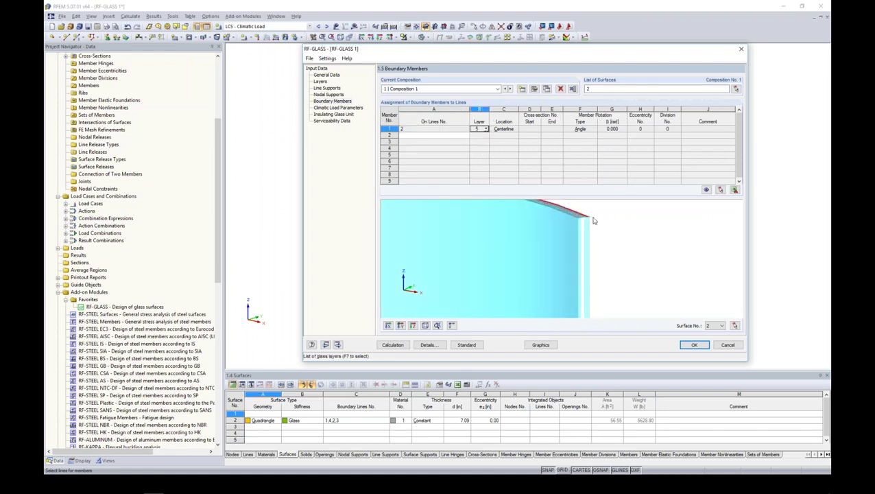
pyautogui.scroll(-2, 605, 233)
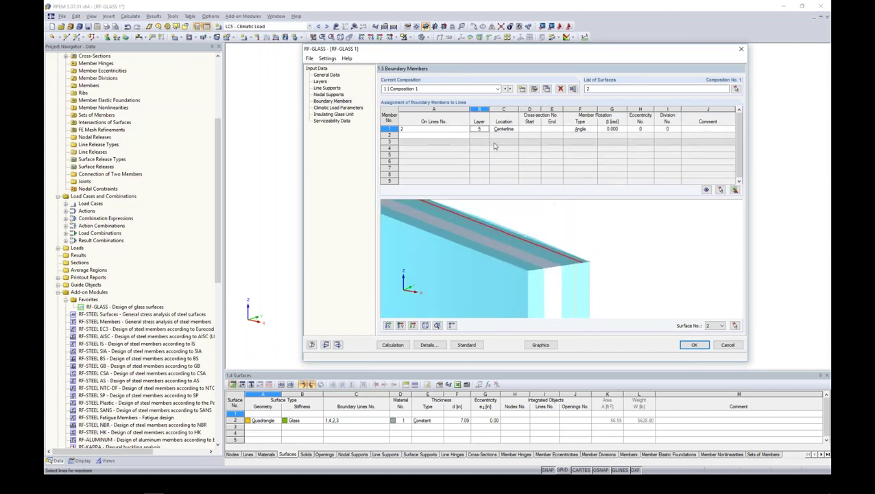
pyautogui.click(486, 129)
pyautogui.click(483, 136)
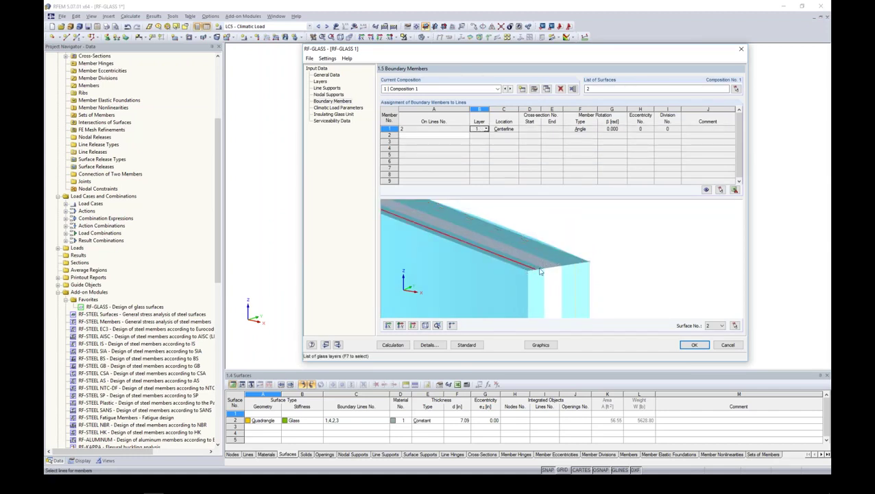
# Try the upper edge and centerline locations for the boundary member on line 2, ending with Lower edge
pyautogui.click(503, 129)
pyautogui.click(515, 129)
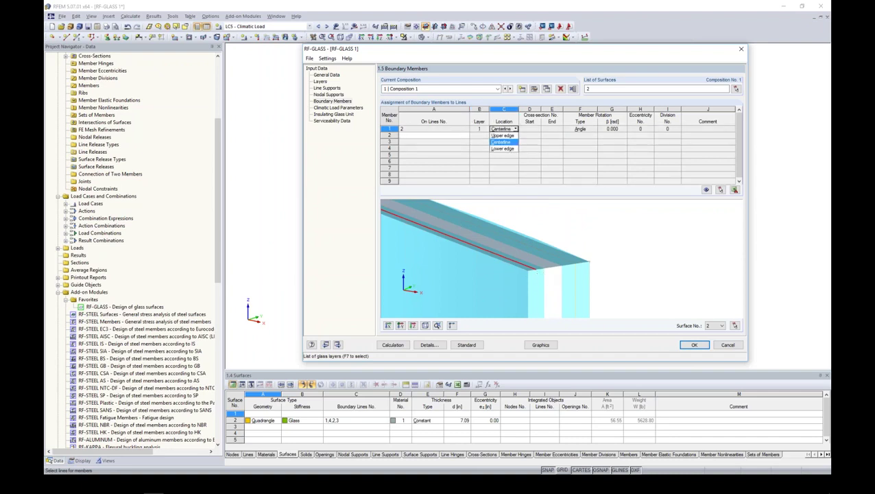
pyautogui.click(514, 135)
pyautogui.click(516, 130)
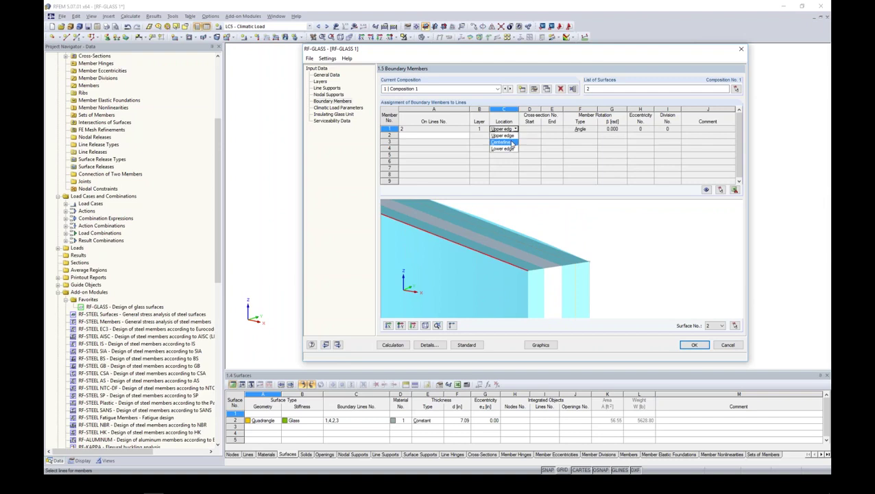
pyautogui.click(513, 141)
pyautogui.click(515, 129)
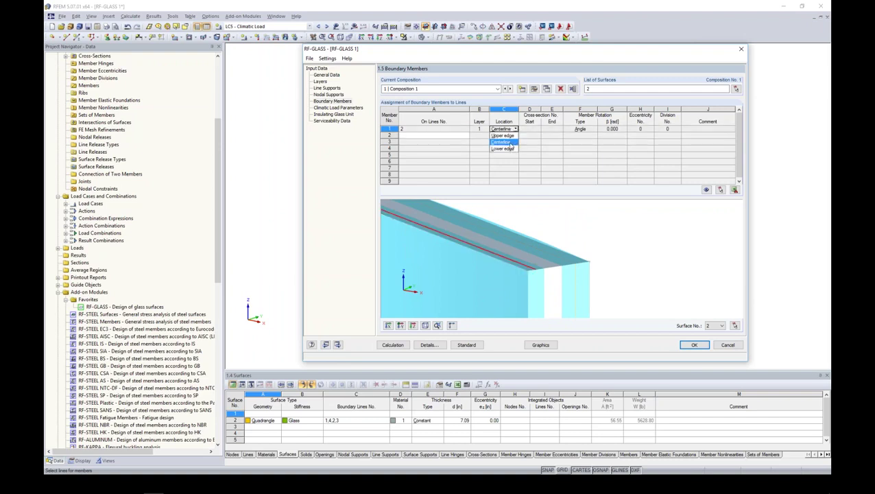
pyautogui.click(509, 148)
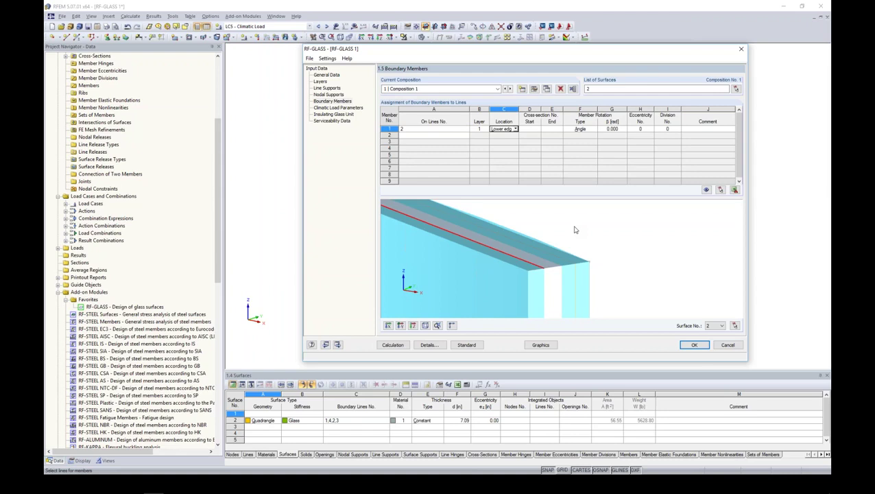
# Delete the boundary member assigned to line 2
pyautogui.click(387, 129)
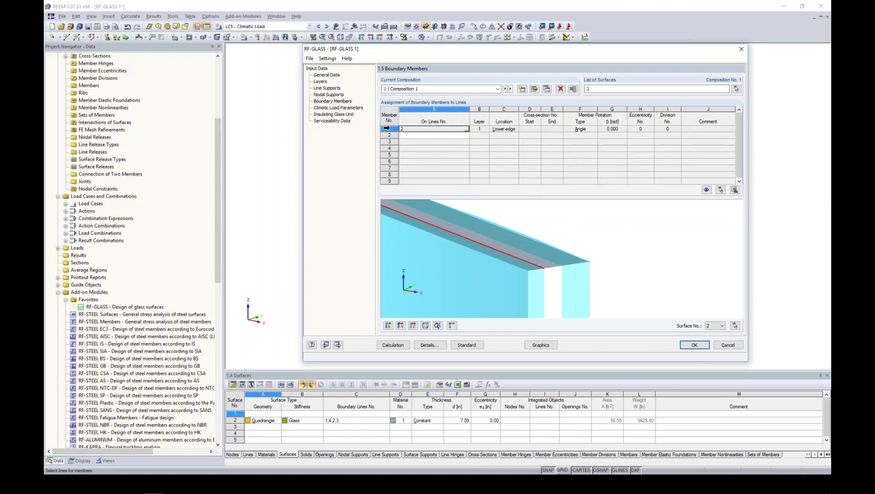
pyautogui.rightClick(387, 128)
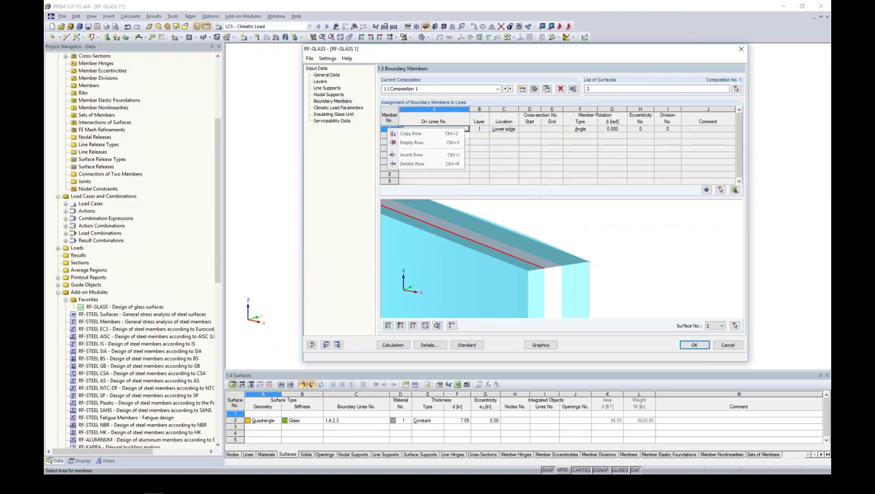
pyautogui.click(403, 164)
# Turn on automatic gas temperature calculation for the summer climatic load parameters
pyautogui.click(349, 108)
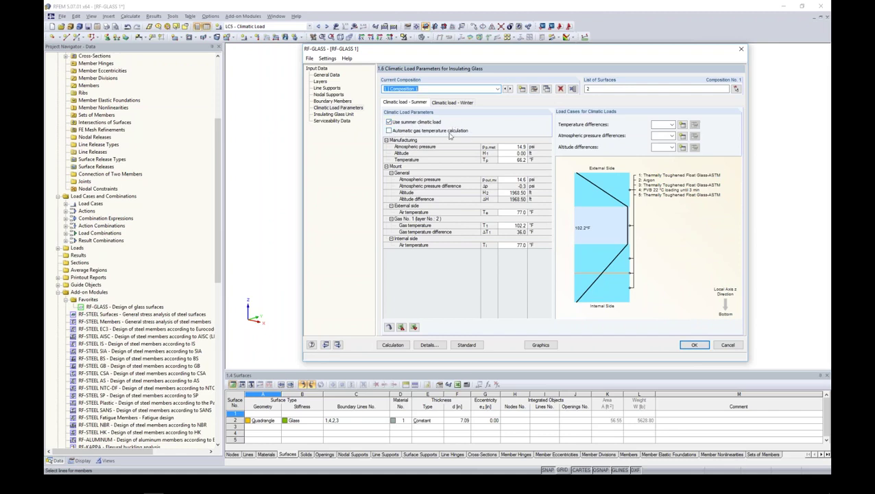
pyautogui.click(389, 130)
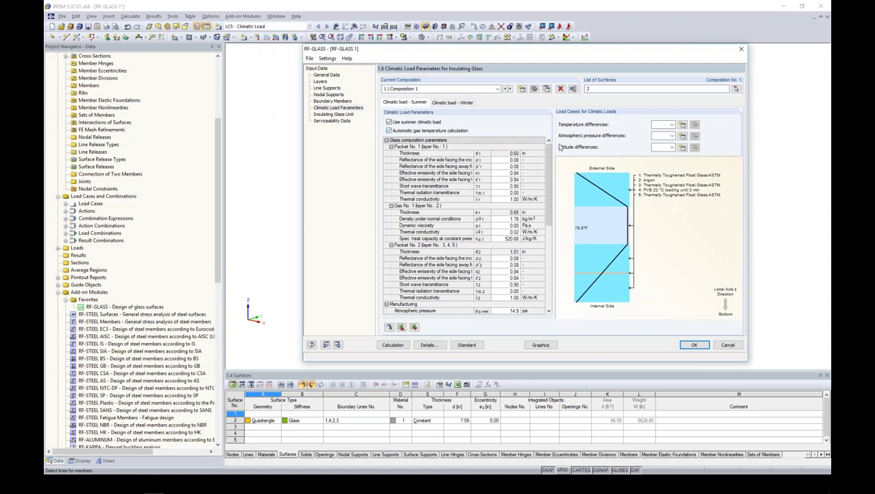
pyautogui.moveTo(548, 151)
pyautogui.mouseDown()
pyautogui.moveTo(543, 237)
pyautogui.moveTo(552, 145)
pyautogui.mouseUp()
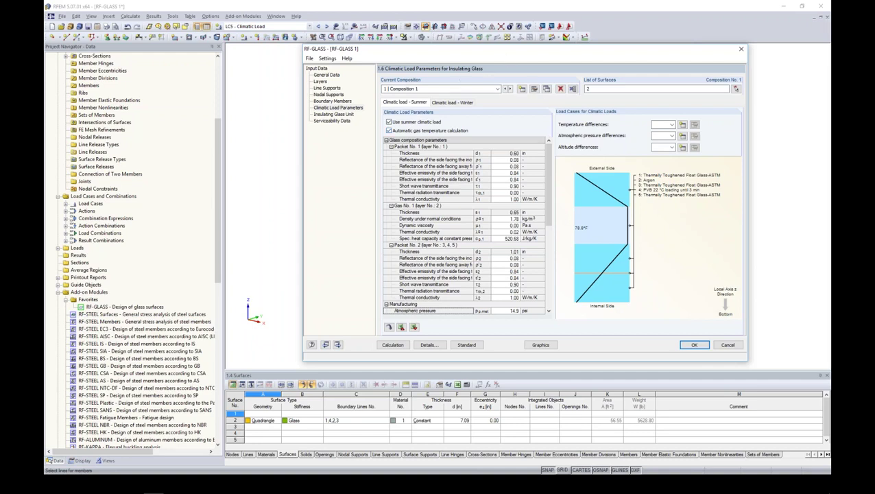
# Turn off automatic gas temperature calculation and set the summer manufacturing temperature to 65 °F
pyautogui.click(389, 130)
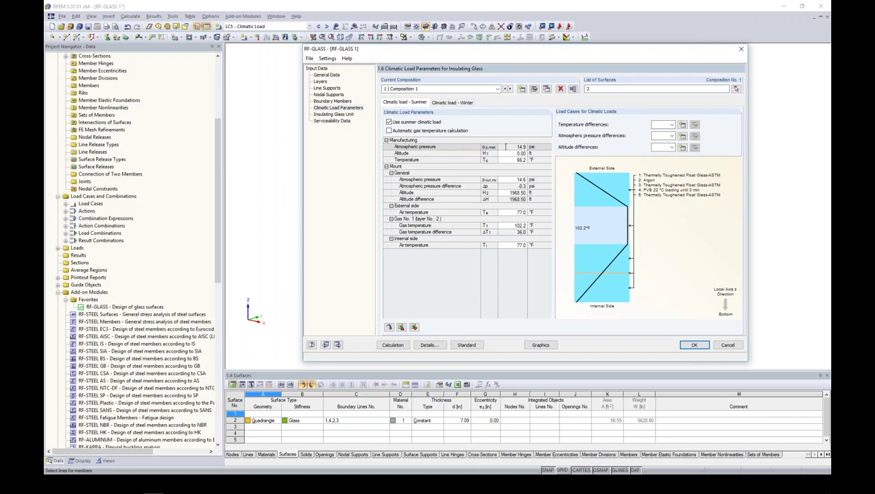
pyautogui.doubleClick(507, 154)
pyautogui.doubleClick(510, 160)
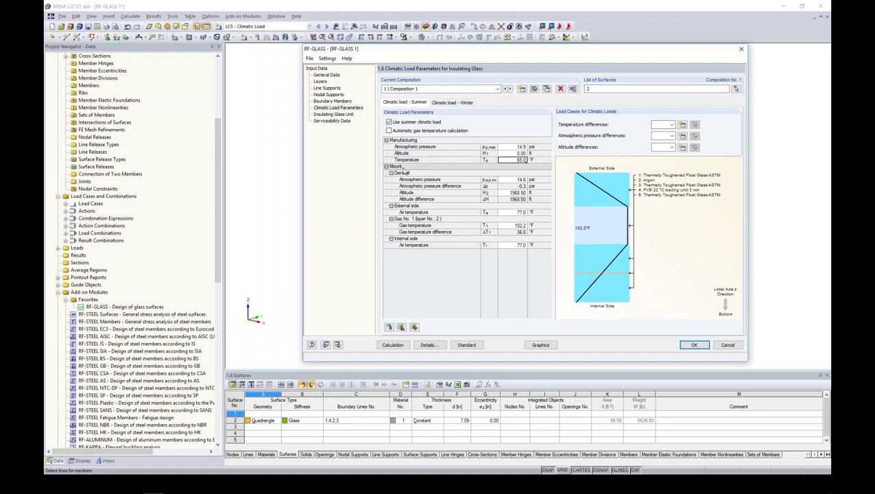
# Set the summer mounting altitude to 2000 ft, the external air temperature to 90 °F and the internal air temperature to 78 °F
pyautogui.click(520, 192)
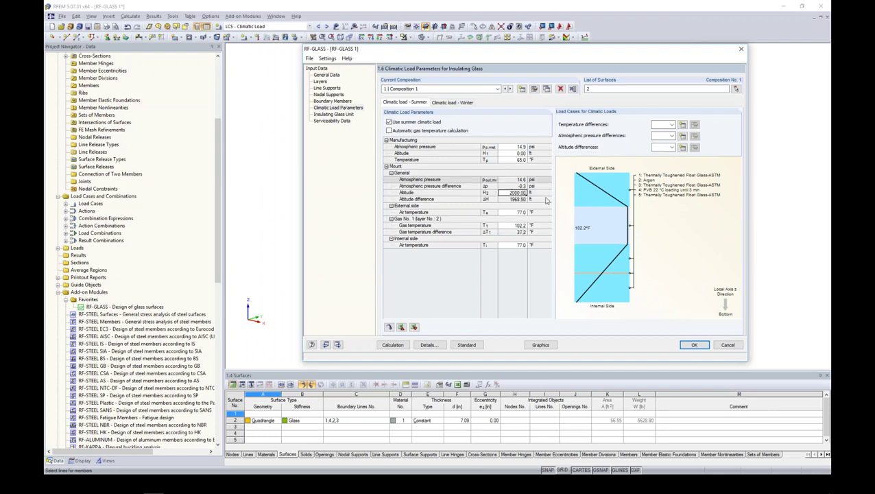
pyautogui.click(502, 200)
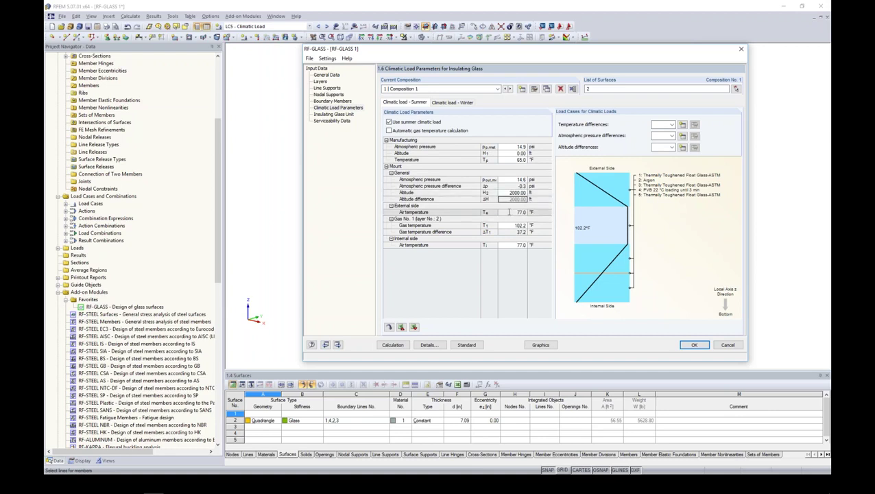
pyautogui.click(515, 211)
pyautogui.write('90')
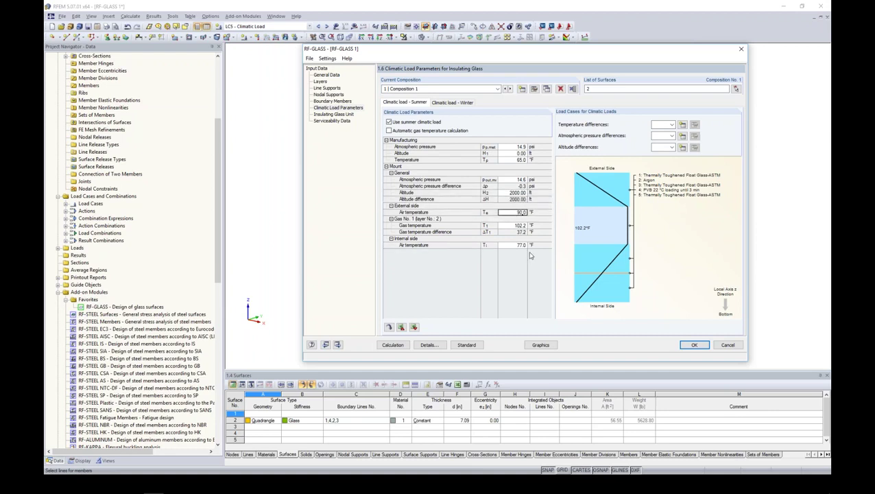
pyautogui.click(506, 226)
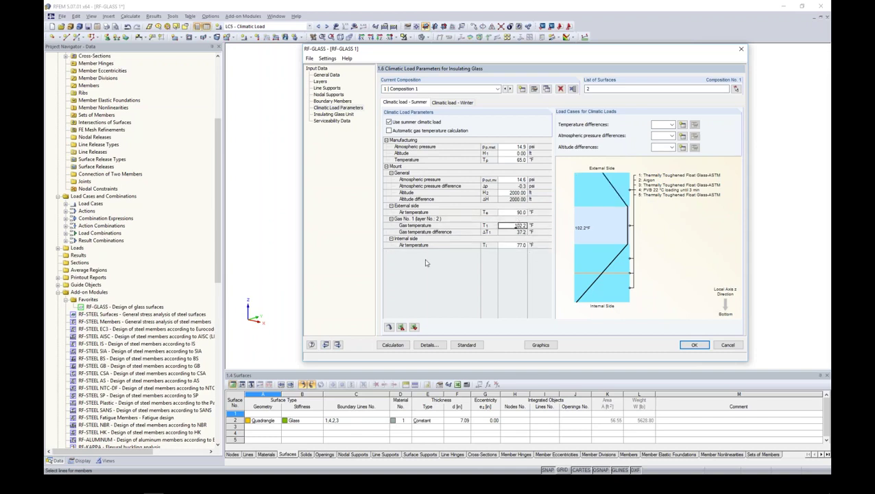
pyautogui.click(507, 245)
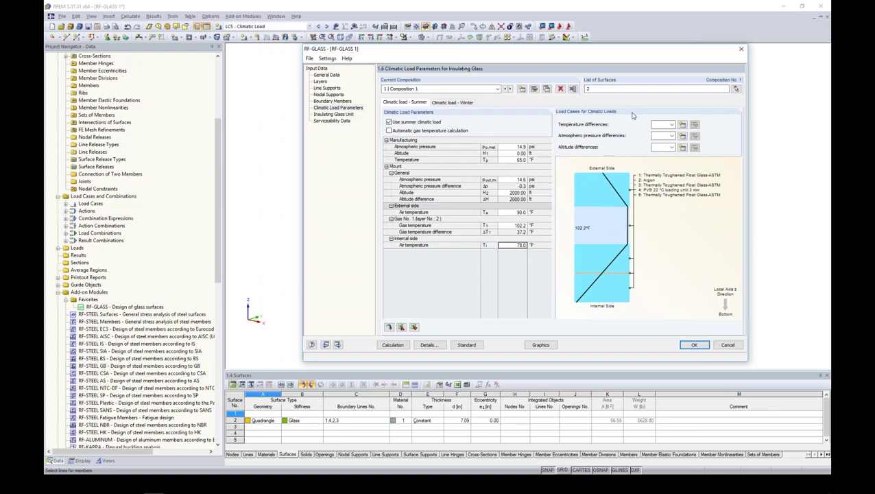
# Assign load case LC5 Climatic Load to the summer temperature, atmospheric pressure and altitude differences
pyautogui.click(671, 124)
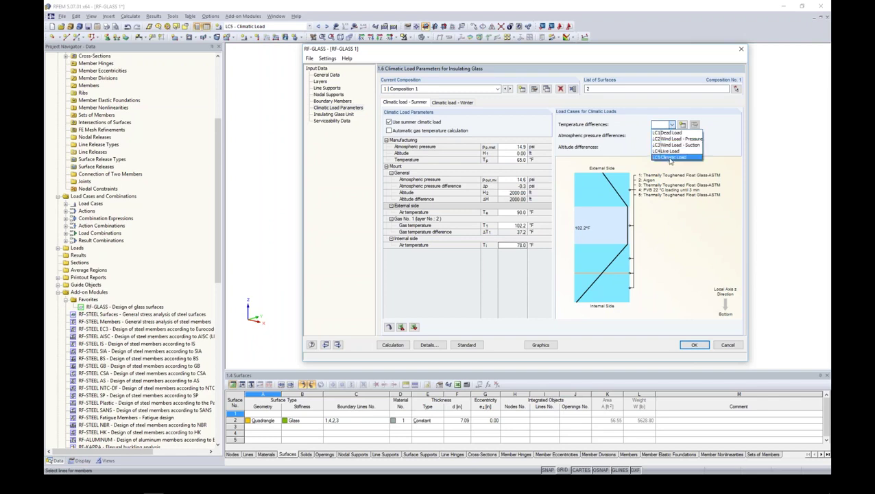
pyautogui.click(670, 157)
pyautogui.click(672, 136)
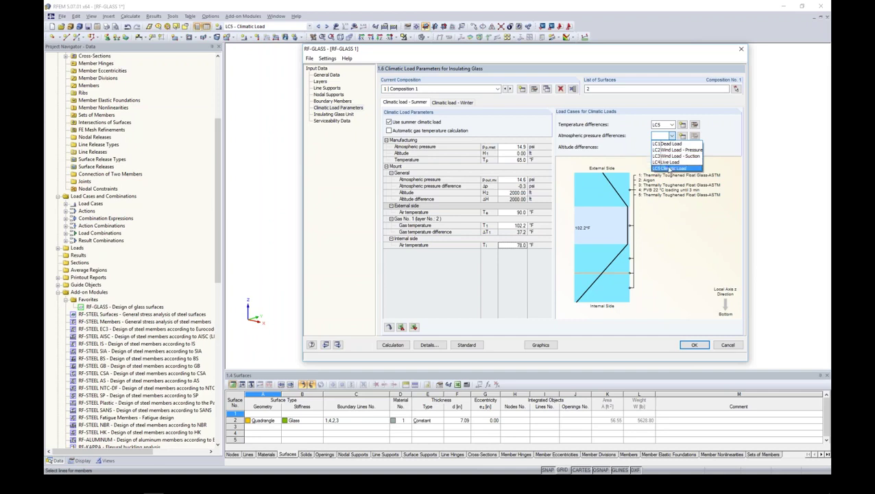
pyautogui.click(669, 168)
pyautogui.click(662, 146)
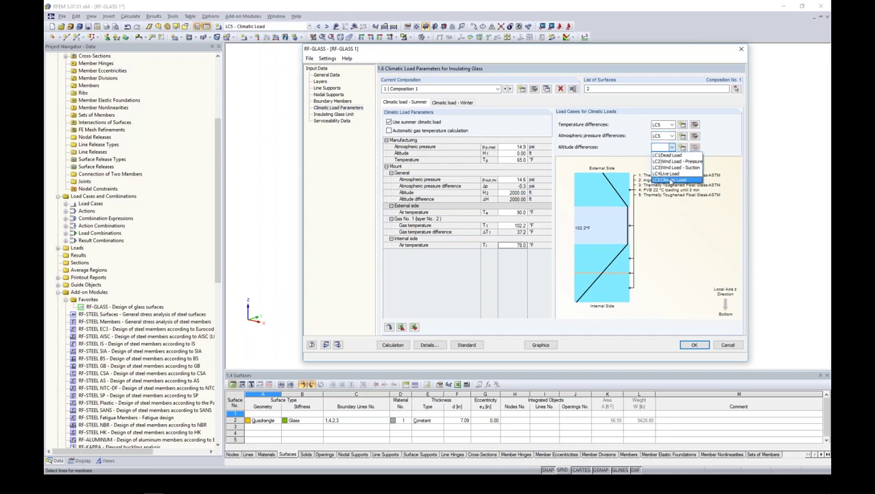
pyautogui.click(673, 180)
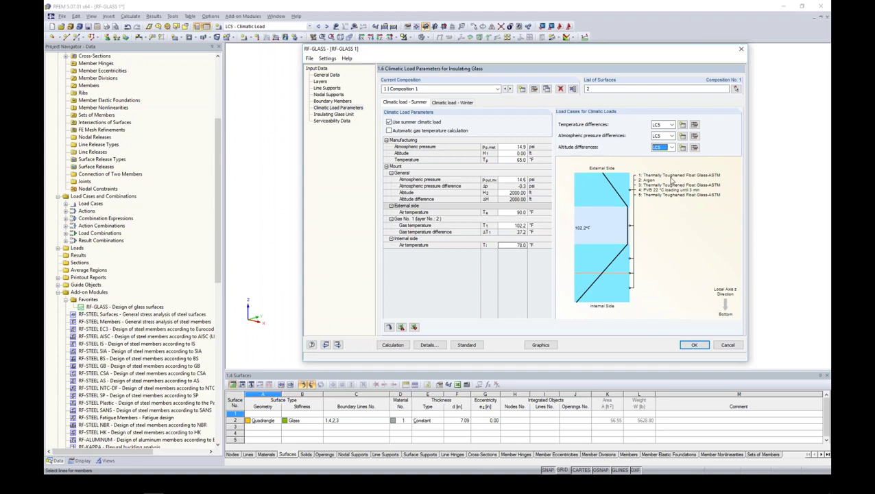
# Set the winter climatic load's manufacturing altitude to 0 ft and manufacturing temperature to 65 °F
pyautogui.click(452, 103)
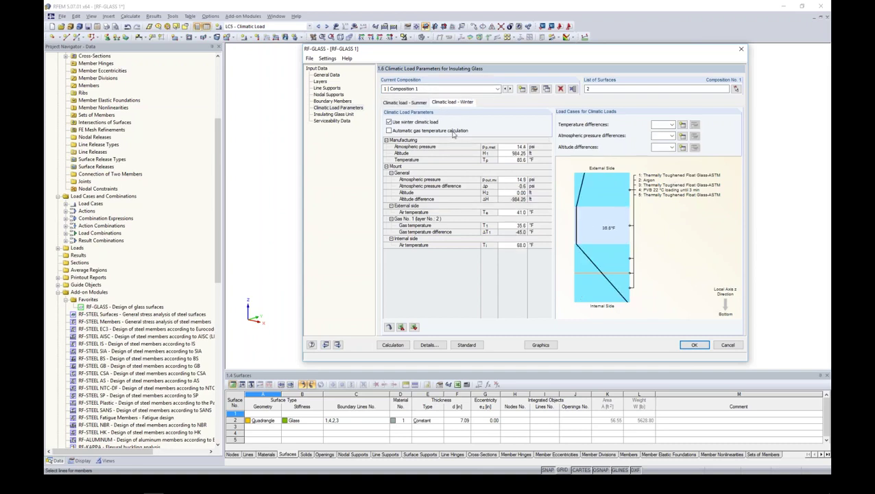
pyautogui.click(505, 153)
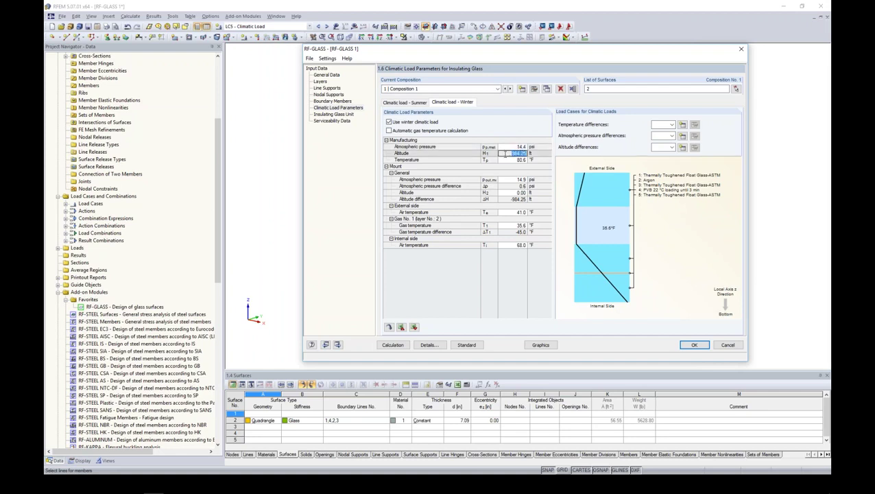
pyautogui.write('0.0')
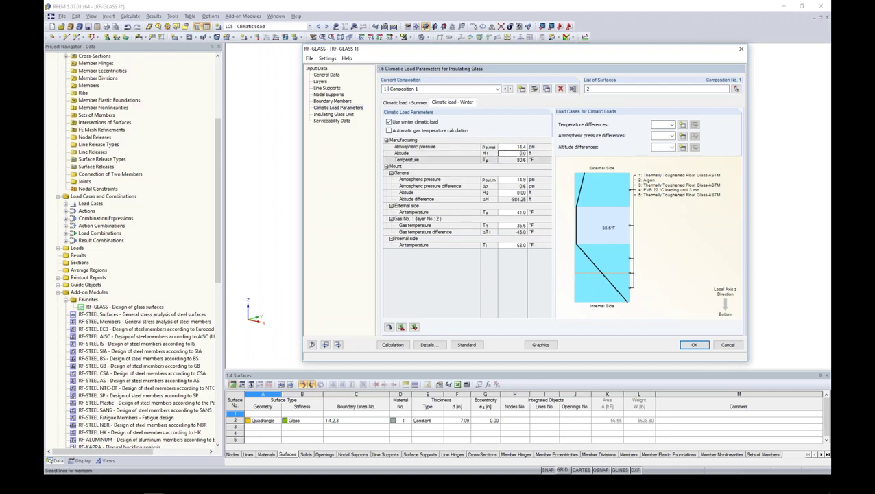
pyautogui.click(512, 160)
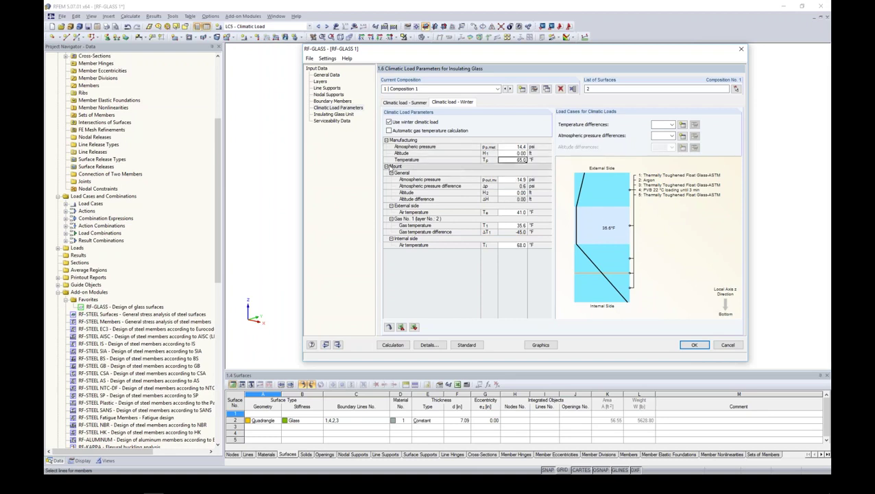
# Set the winter mounting altitude to 2000 ft, the external air temperature to 20 °F and the internal air temperature to 62 °F
pyautogui.click(511, 192)
pyautogui.write('2000')
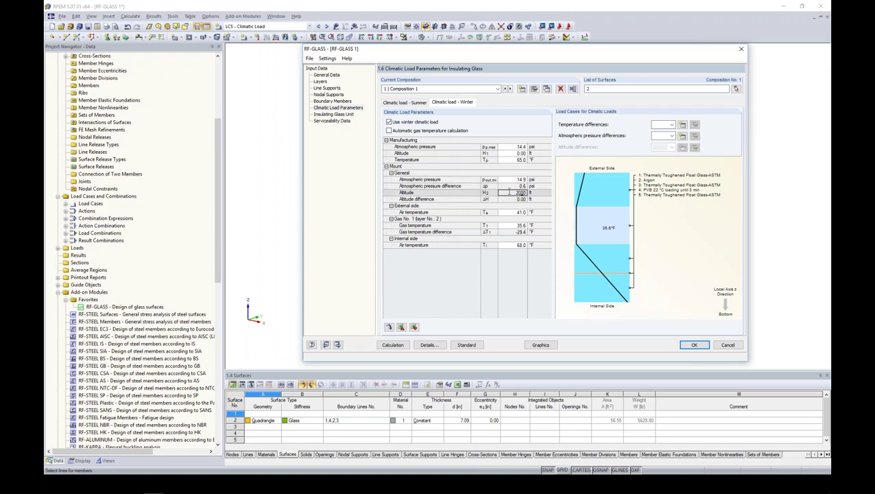
pyautogui.click(513, 211)
pyautogui.write('20.0')
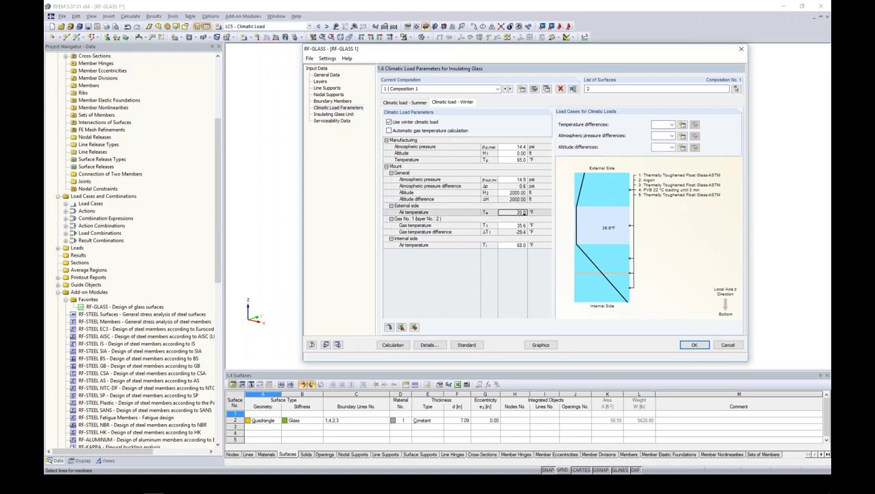
pyautogui.click(506, 245)
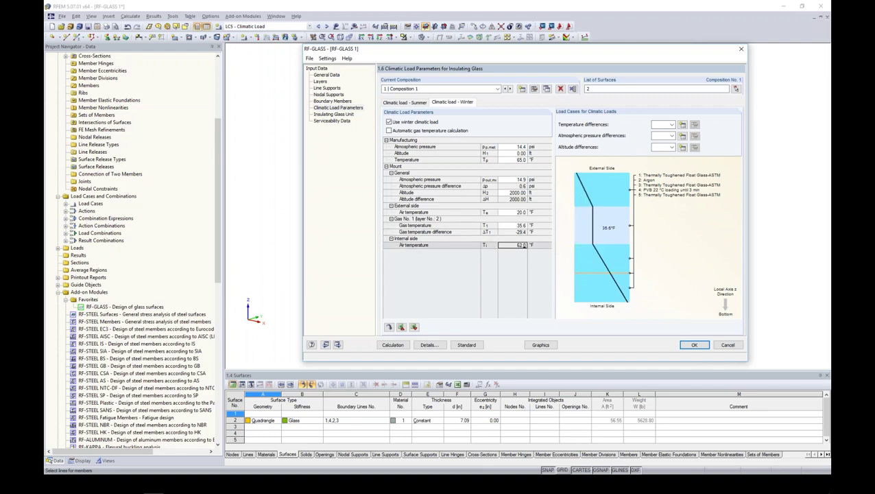
# Assign load case LC5 Climatic Load to the winter temperature, atmospheric pressure and altitude differences
pyautogui.click(672, 124)
pyautogui.click(668, 156)
pyautogui.click(672, 135)
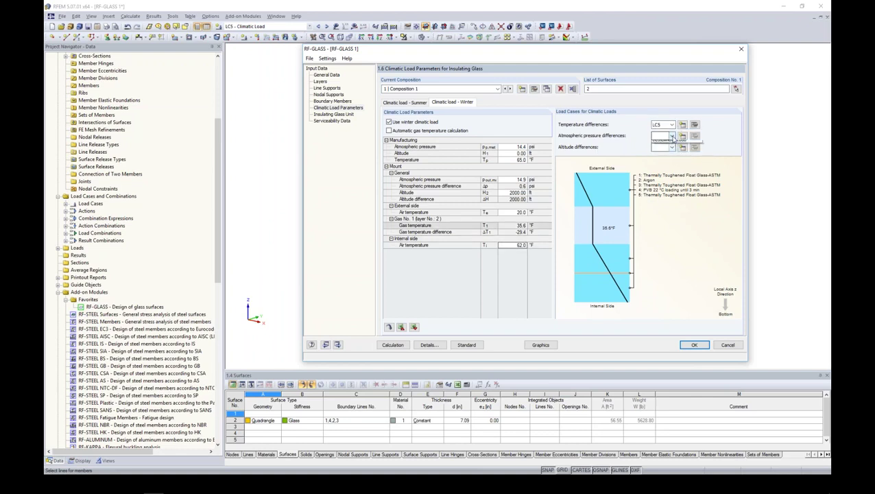
pyautogui.click(668, 168)
pyautogui.click(672, 147)
pyautogui.click(670, 179)
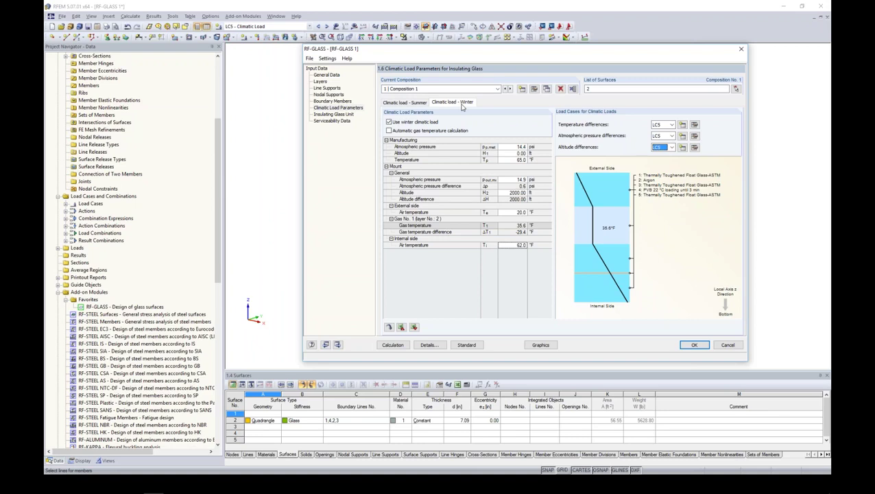
# Try considering a secondary seal for the insulating glass unit and switch to the PowerPoint slide show on helper supports
pyautogui.click(343, 117)
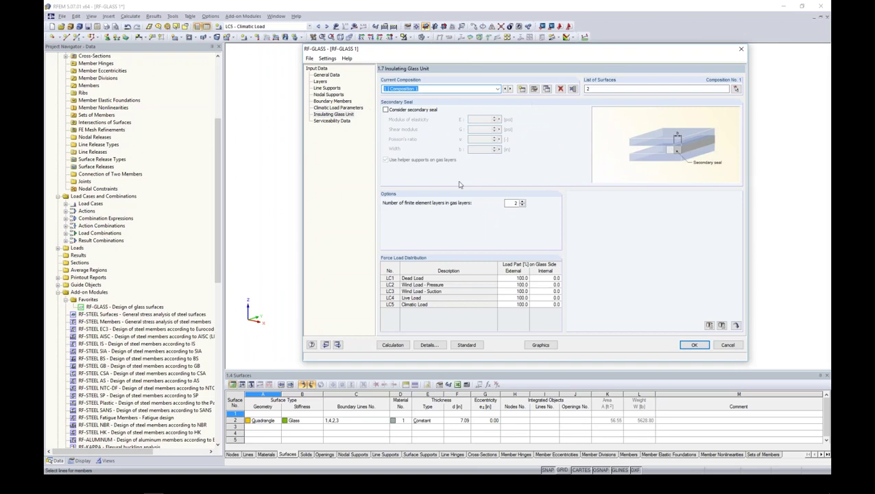
pyautogui.click(385, 110)
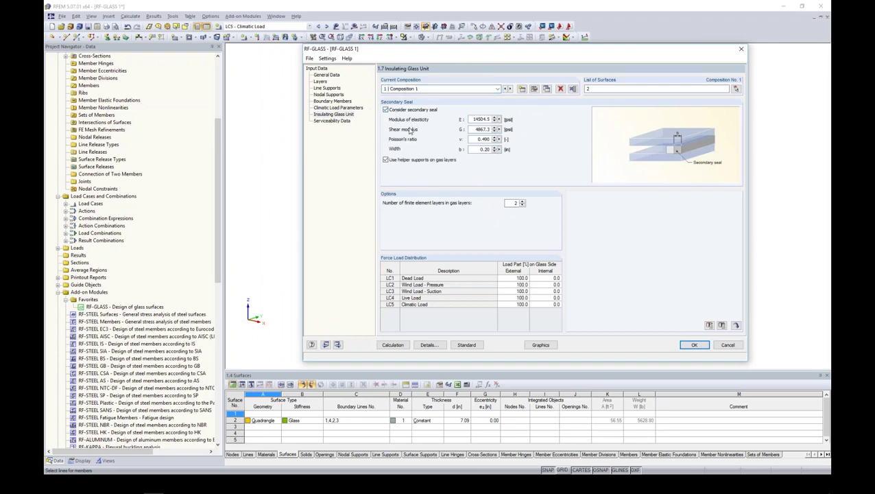
pyautogui.hotkey('alt', 'Tab')
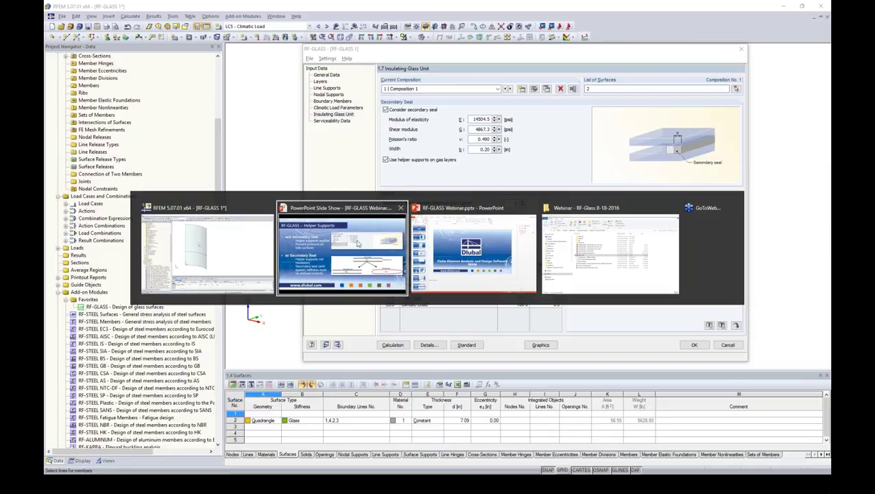
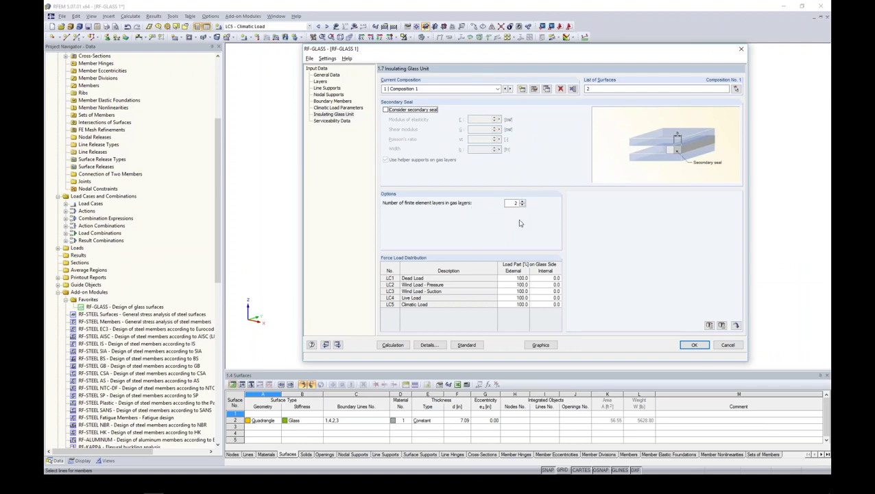
# Distribute the LC1 Dead Load 50% to the external and 50% to the internal glass side
pyautogui.click(513, 202)
pyautogui.doubleClick(509, 278)
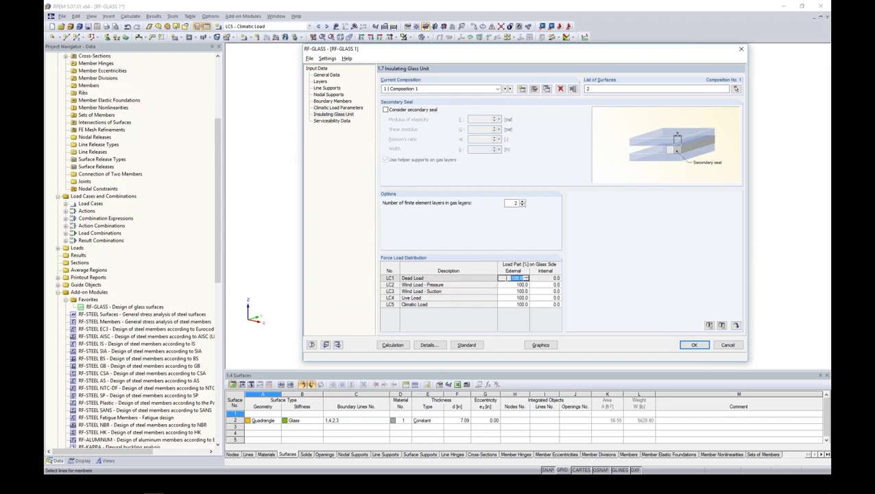
pyautogui.write('50')
pyautogui.press('Tab')
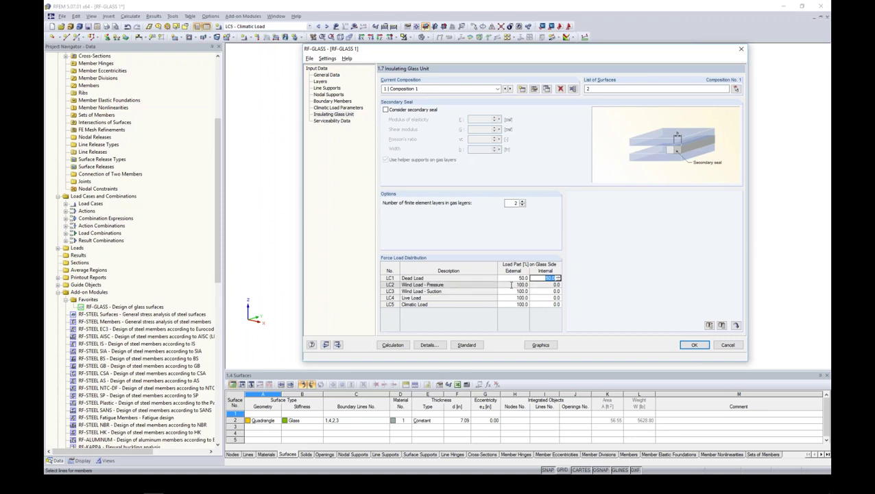
# Assign 100% of the LC3 Wind Load - Suction and LC4 Live Load to the internal glass side
pyautogui.click(538, 291)
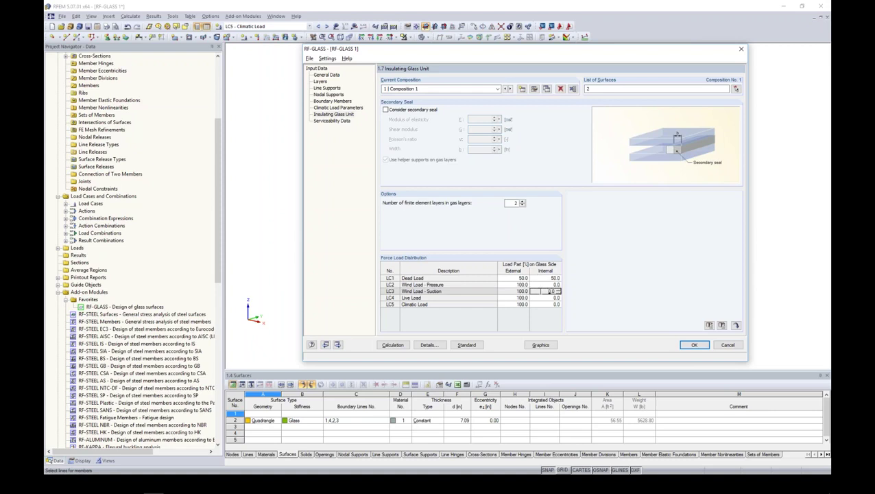
pyautogui.write('100')
pyautogui.press('Tab')
pyautogui.press('Tab')
pyautogui.write('1')
pyautogui.press('Tab')
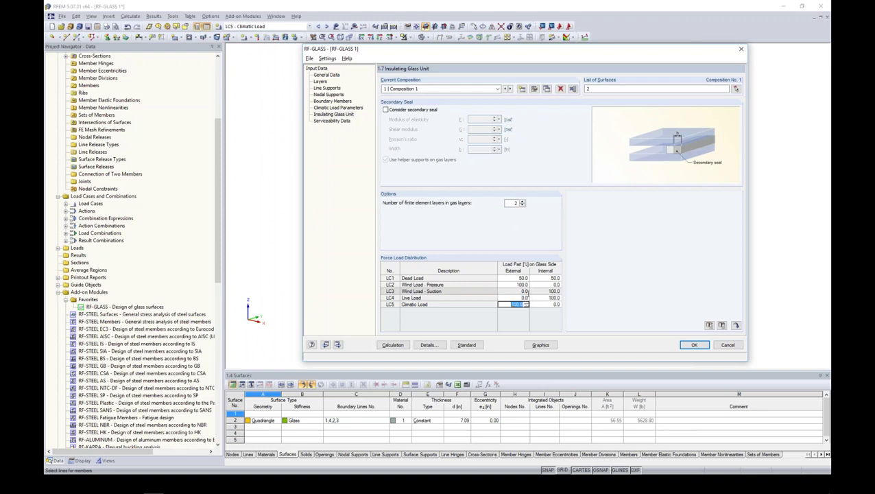
# Distribute the LC5 Climatic Load 50% to the external and 50% to the internal glass side
pyautogui.write('50')
pyautogui.press('Tab')
pyautogui.write('50')
pyautogui.click(527, 291)
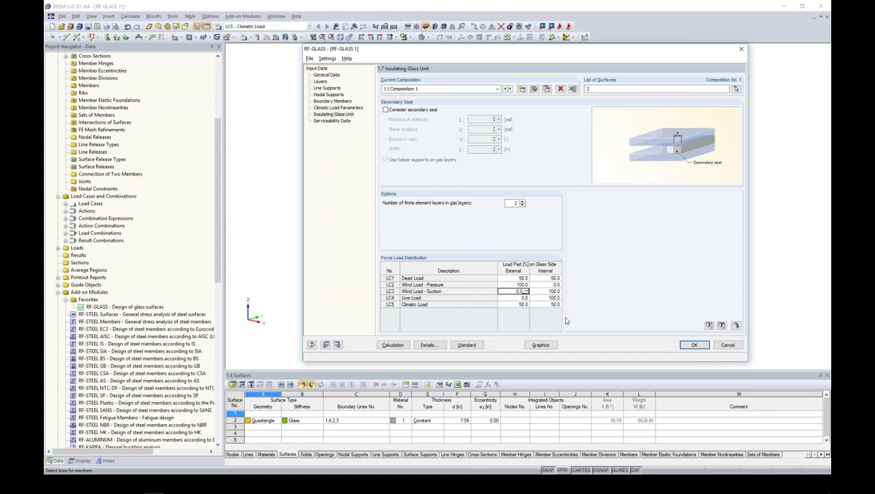
# Add surface 2 to the serviceability data and accept the standard's deflection limits as they are
pyautogui.click(337, 121)
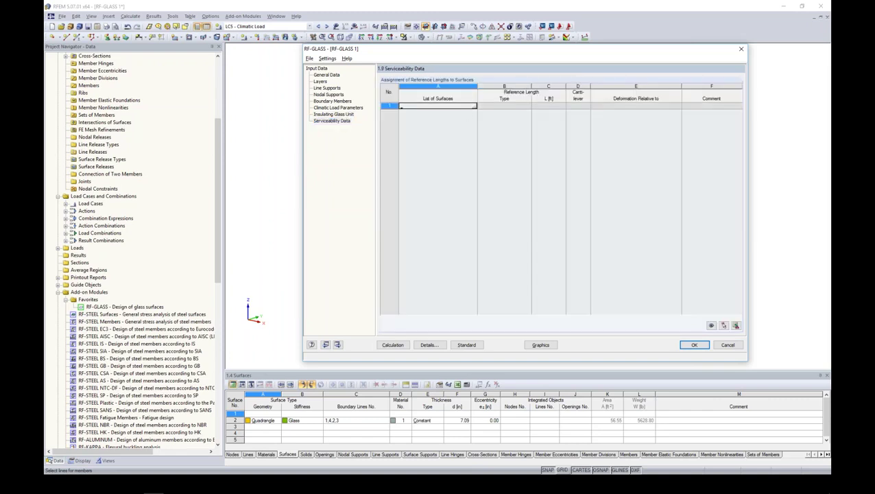
pyautogui.click(473, 106)
pyautogui.click(394, 124)
pyautogui.click(141, 81)
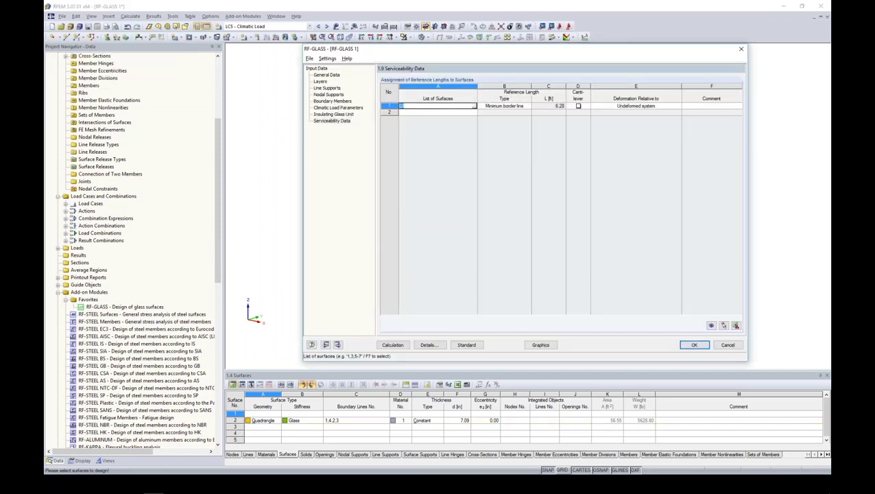
pyautogui.click(466, 344)
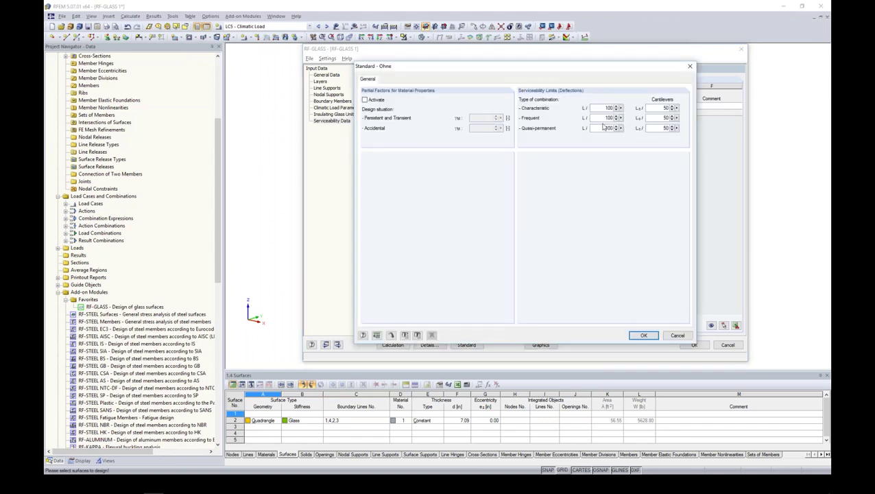
pyautogui.click(641, 335)
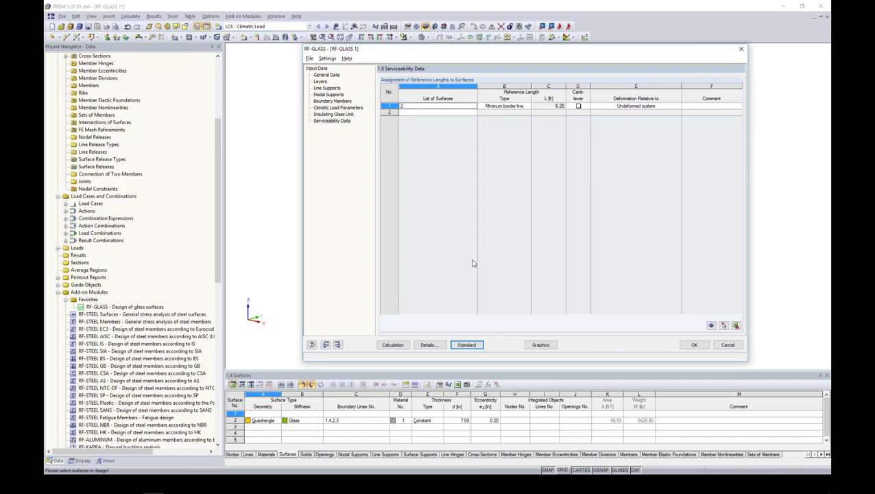
# Accept the RF-GLASS input data and return to the curved glass model
pyautogui.click(692, 344)
pyautogui.moveTo(553, 274); pyautogui.dragTo(658, 289, button='middle')
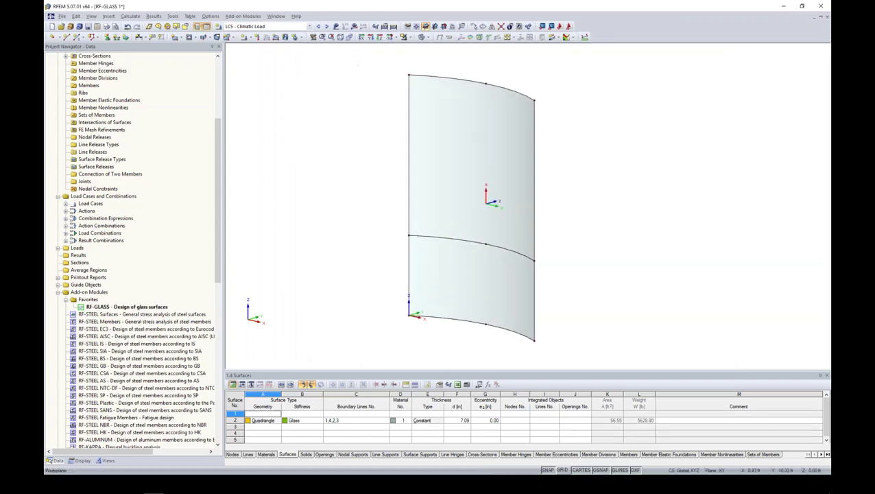
pyautogui.keyDown('ctrl'); pyautogui.moveTo(604, 269); pyautogui.dragTo(628, 258, button='middle'); pyautogui.keyUp('ctrl')
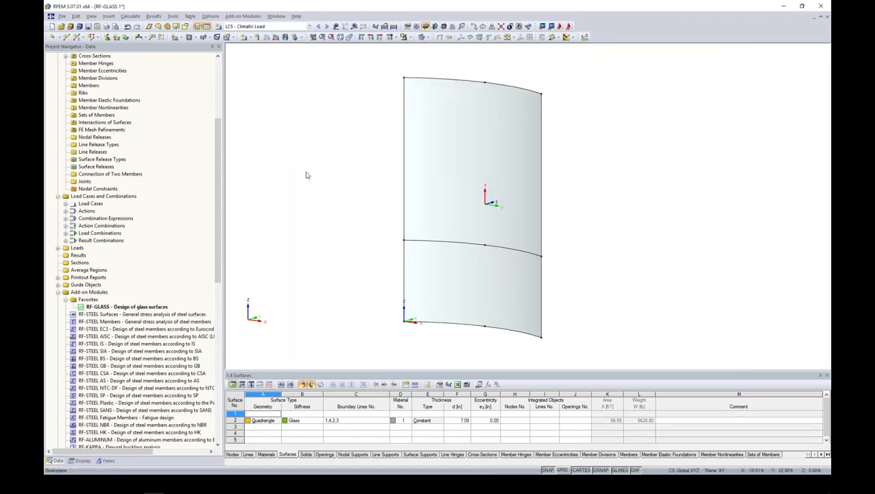
# Switch to the Insulated Glass - RESULTS model and view the stress distribution on its curved glass surface
pyautogui.scroll(7, 192, 172)
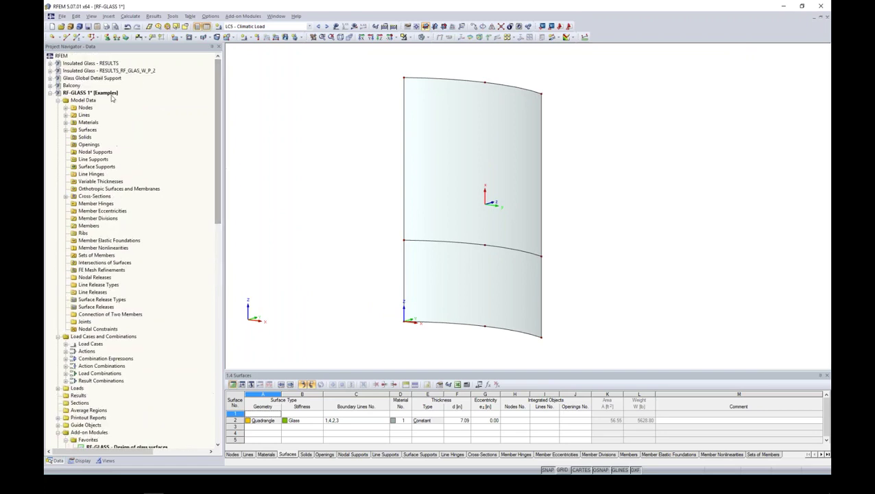
pyautogui.click(50, 92)
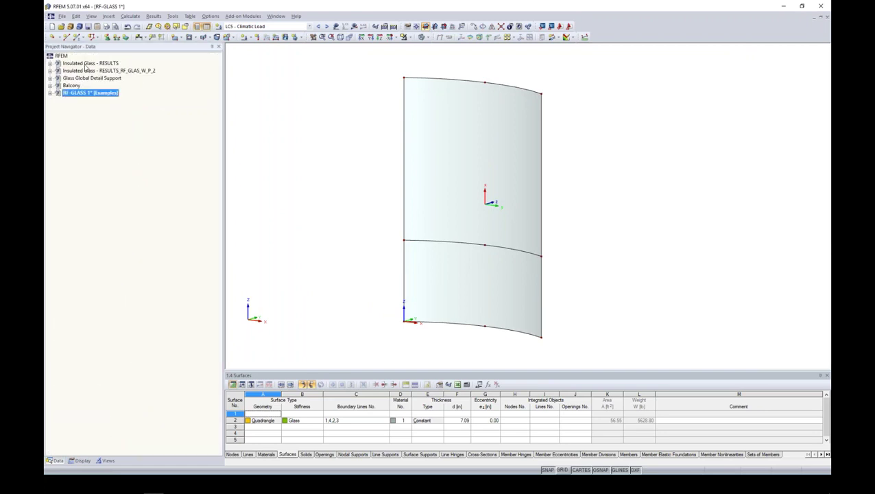
pyautogui.doubleClick(88, 63)
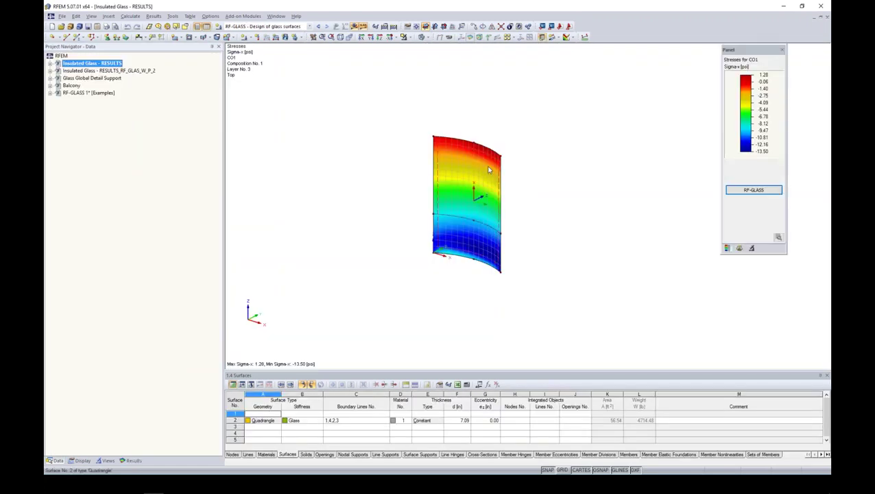
pyautogui.scroll(4, 471, 201)
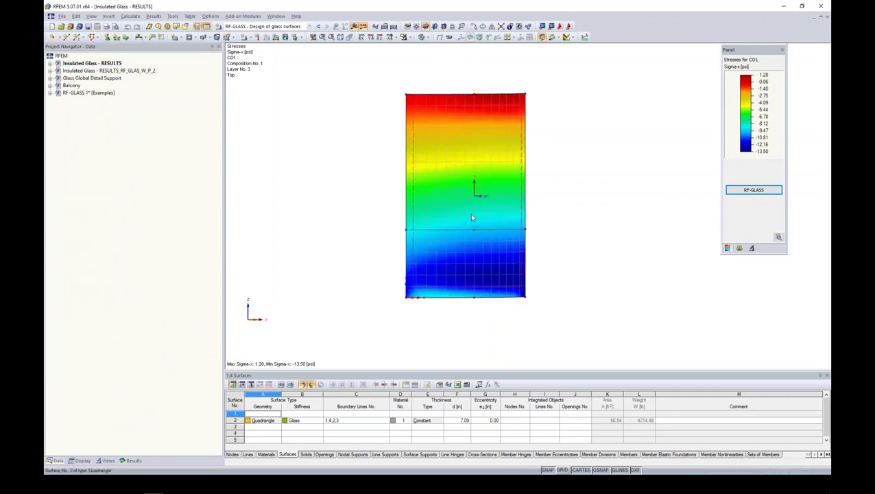
pyautogui.keyDown('ctrl'); pyautogui.moveTo(574, 205); pyautogui.dragTo(549, 263, button='middle'); pyautogui.keyUp('ctrl')
pyautogui.moveTo(548, 175); pyautogui.dragTo(556, 191, button='middle')
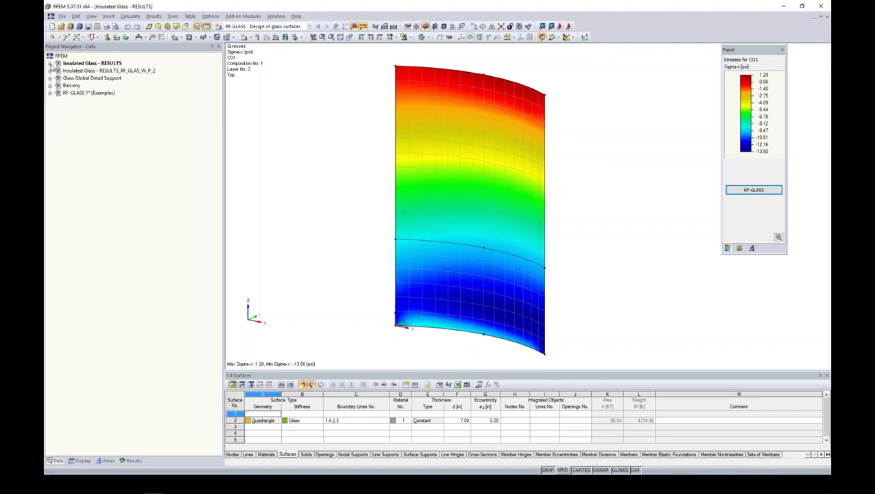
# Open the RF-GLASS design case of the Insulated Glass - RESULTS model, keeping the glass pane's results in the background
pyautogui.click(50, 63)
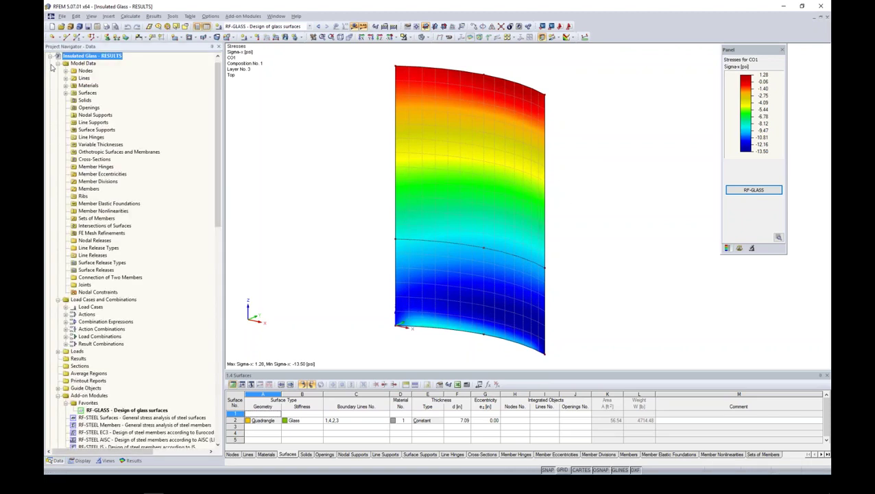
pyautogui.click(142, 410)
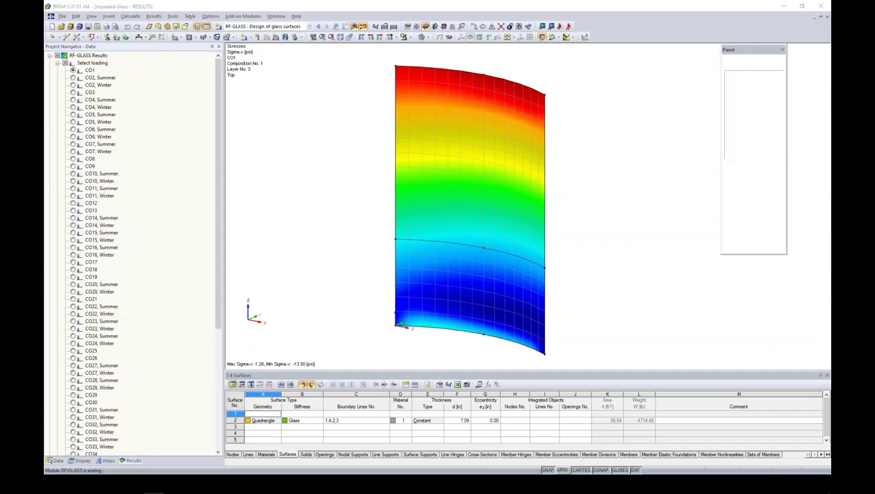
pyautogui.moveTo(440, 85); pyautogui.dragTo(477, 67)
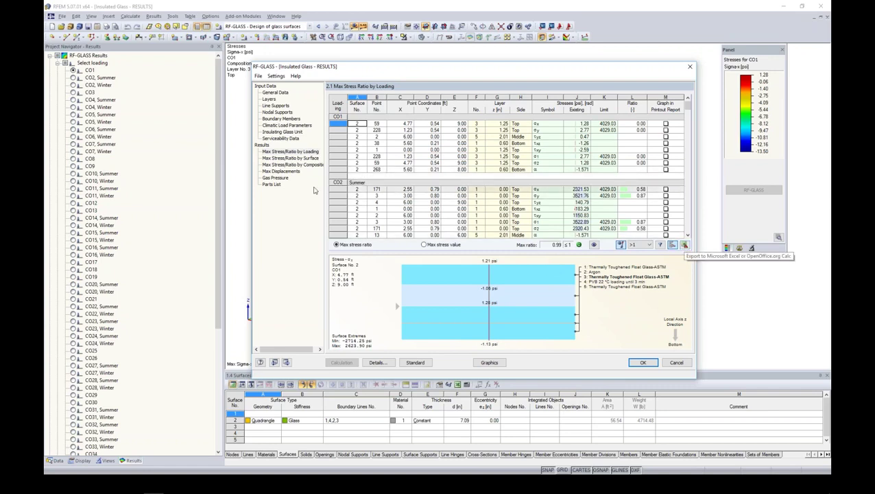
# Review the RF-GLASS result tables for maximum displacements, maximum stress ratio by loading and gas pressure
pyautogui.click(280, 172)
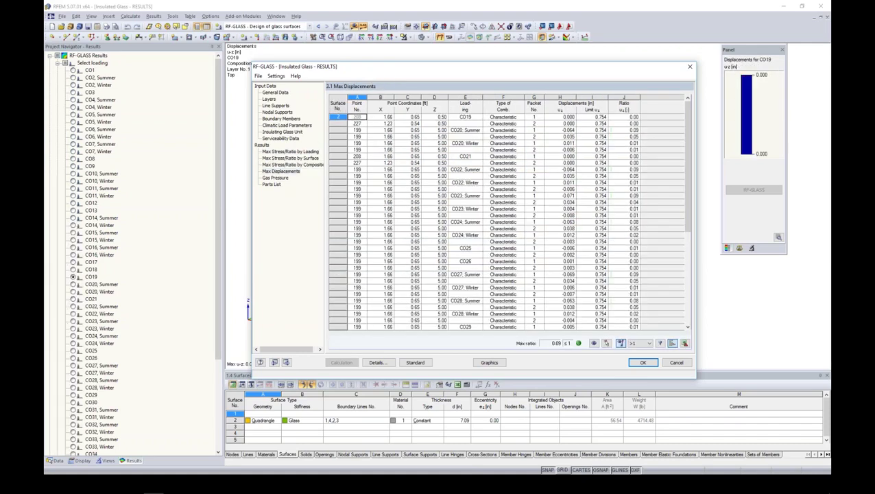
pyautogui.click(285, 151)
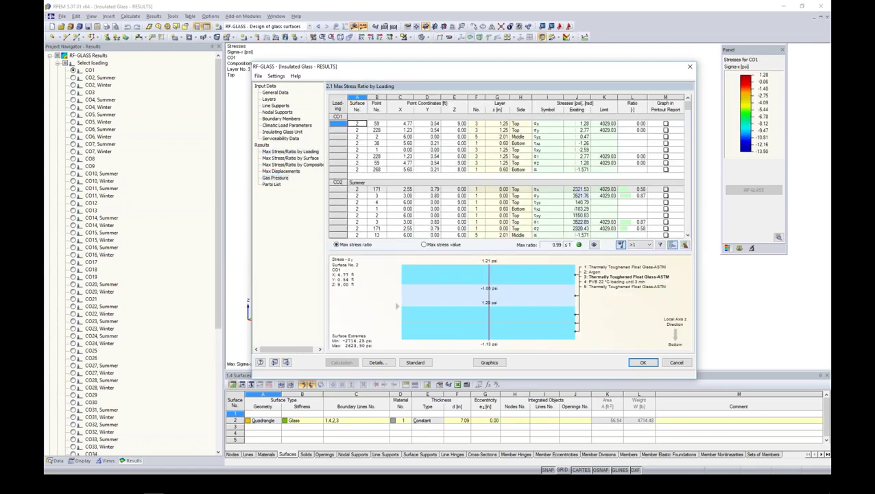
pyautogui.click(275, 178)
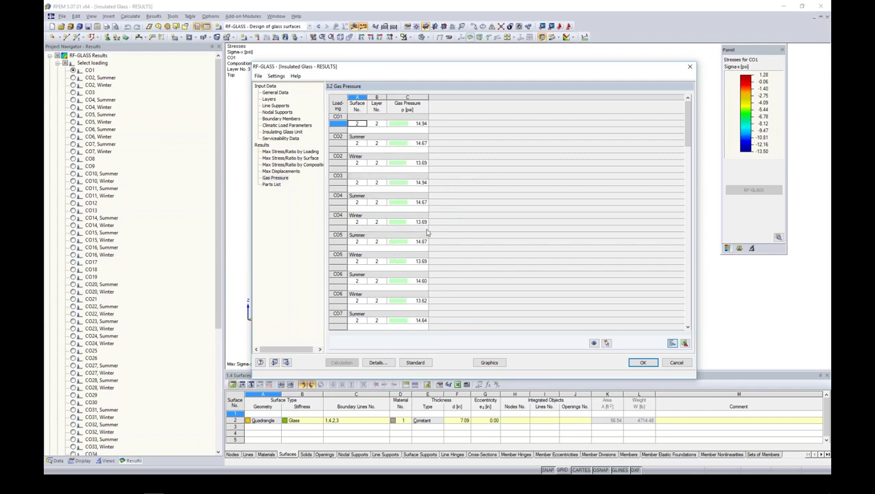
# Examine the maximum stress ratios by surface, comparing the through-thickness diagrams of σ1 for CO10 Summer and τxz for CO6 Summer
pyautogui.click(287, 158)
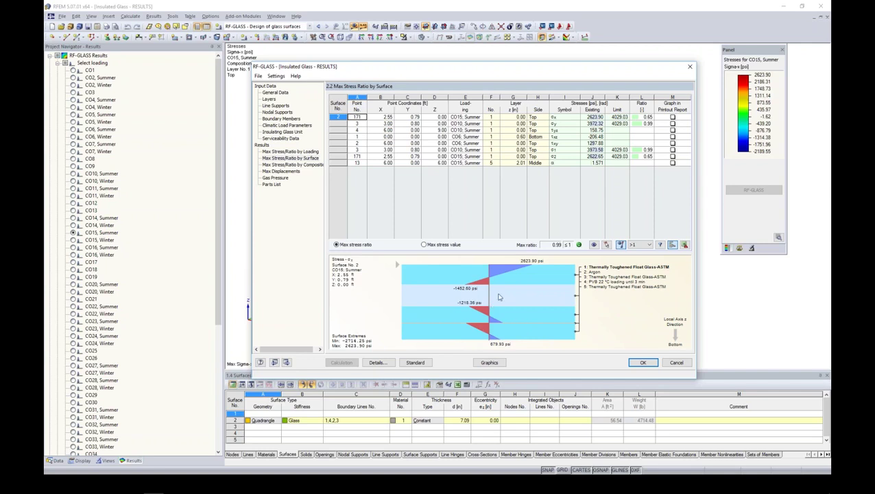
pyautogui.click(519, 150)
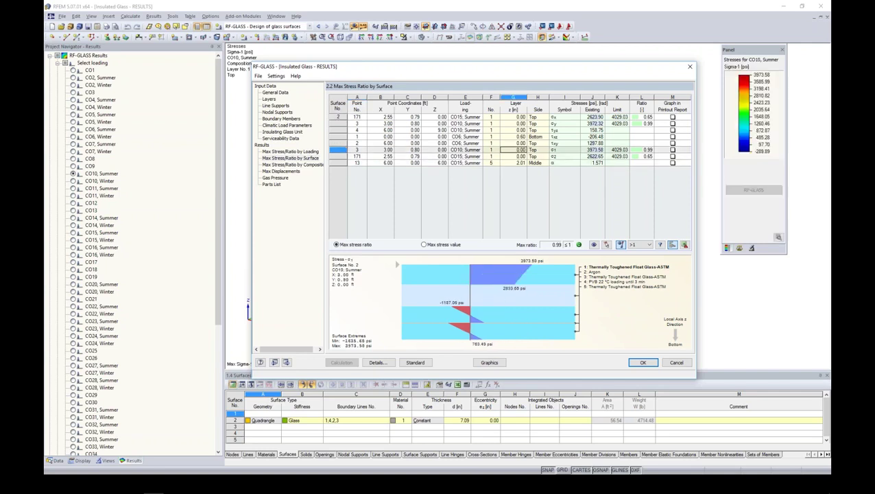
pyautogui.click(519, 136)
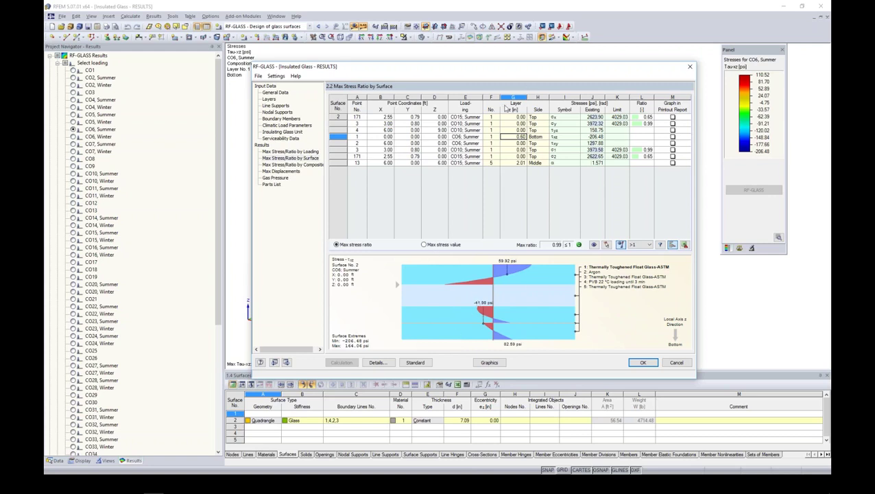
# Show the CO6 Summer stresses on the model and compare the components from σx to σ2 at the bottom of layer 1
pyautogui.click(489, 362)
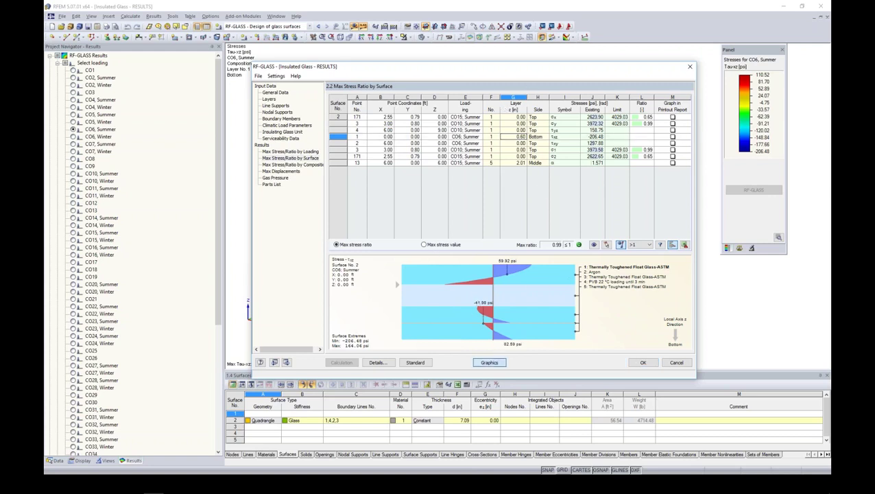
pyautogui.moveTo(220, 184); pyautogui.dragTo(216, 295)
pyautogui.click(74, 367)
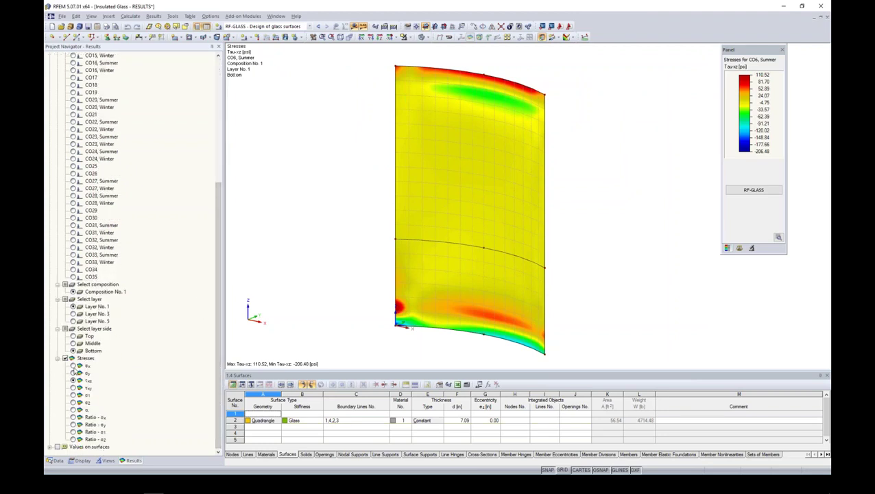
pyautogui.click(73, 374)
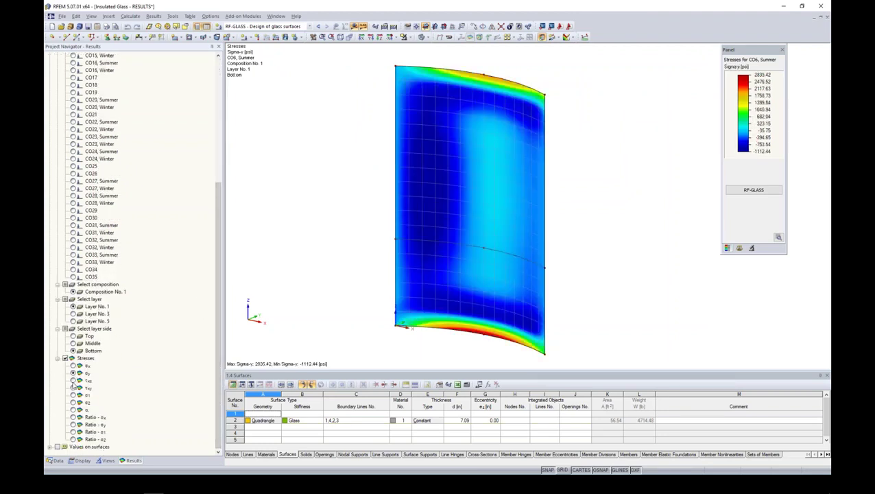
pyautogui.click(74, 381)
pyautogui.click(73, 388)
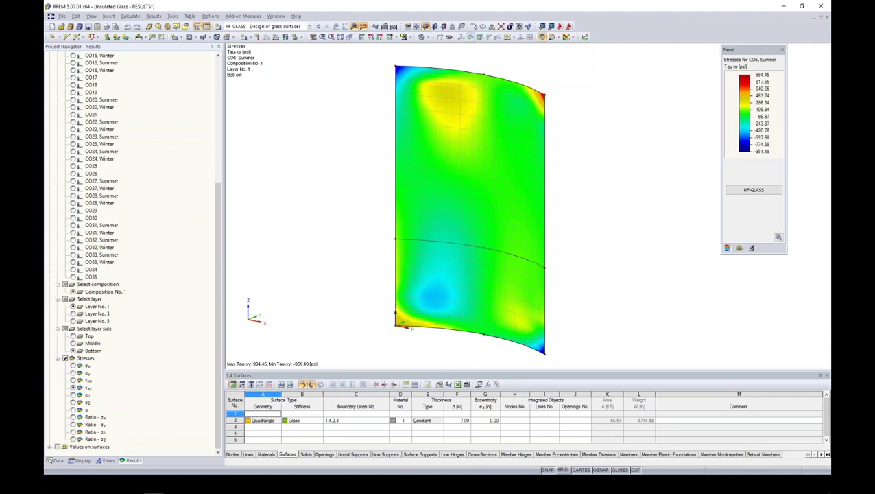
pyautogui.click(74, 395)
pyautogui.click(73, 403)
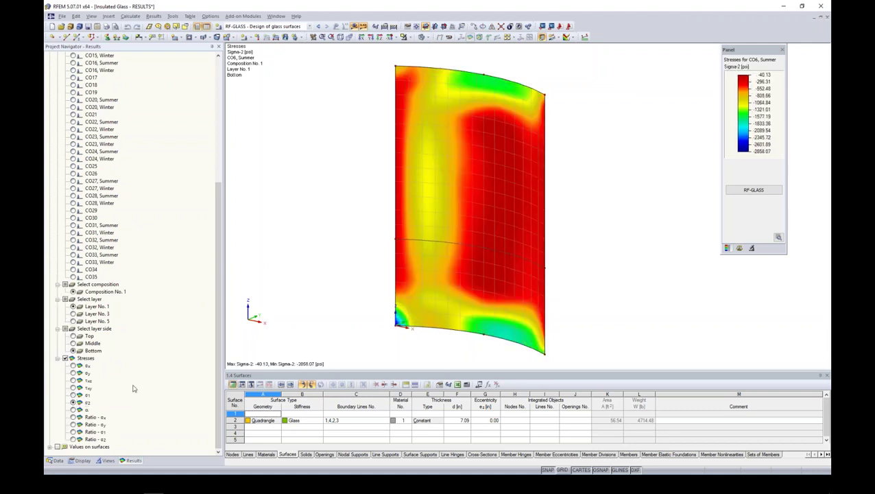
pyautogui.keyDown('ctrl'); pyautogui.moveTo(617, 189); pyautogui.dragTo(578, 167, button='middle'); pyautogui.keyUp('ctrl')
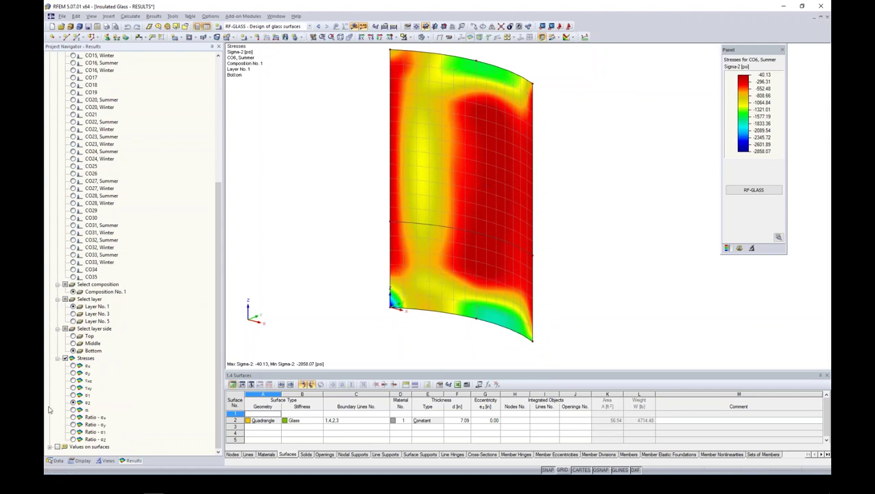
# Look through the saved RF-GLASS model files in the Webinar - RF-Glass 8-18-2016 folder and return to the model data
pyautogui.click(58, 460)
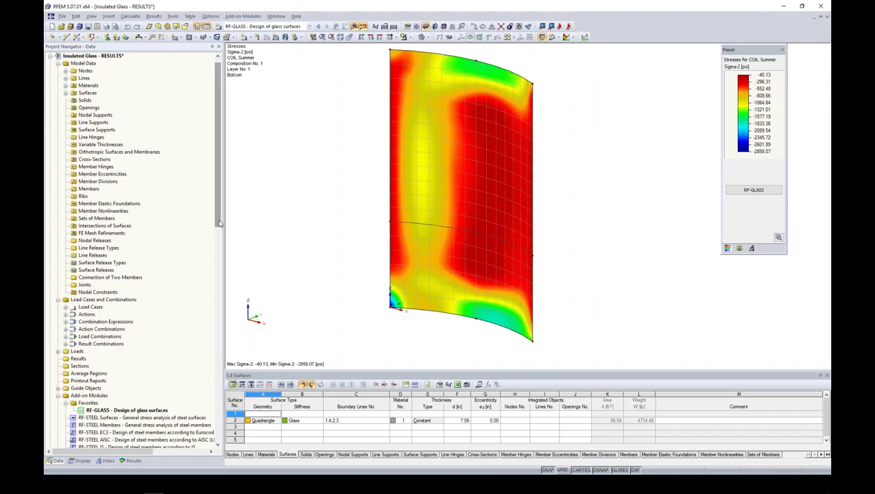
pyautogui.moveTo(220, 202); pyautogui.dragTo(220, 194)
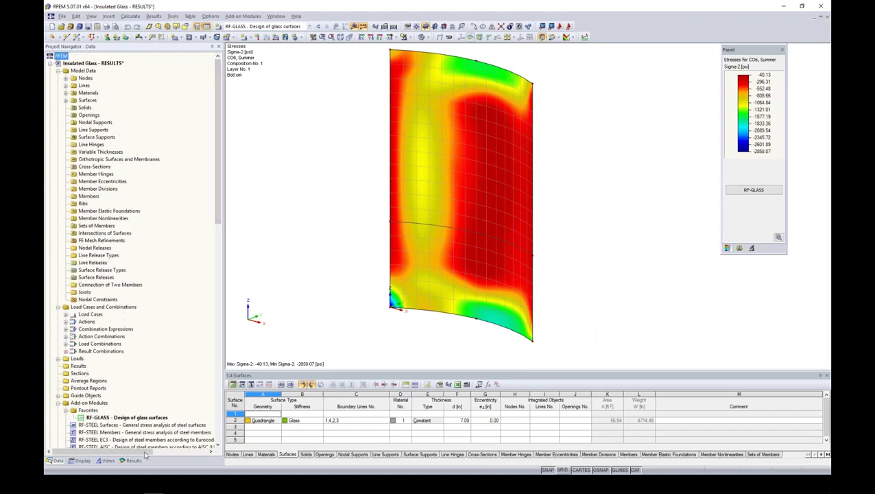
pyautogui.click(135, 488)
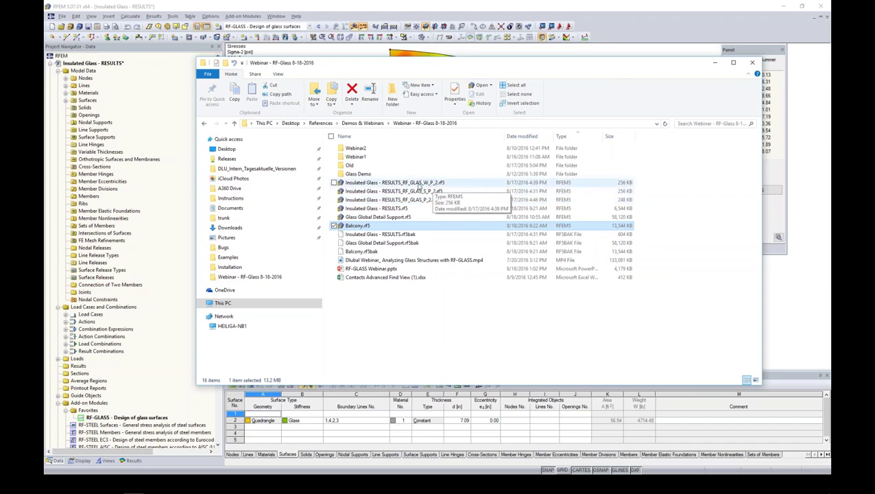
pyautogui.click(57, 62)
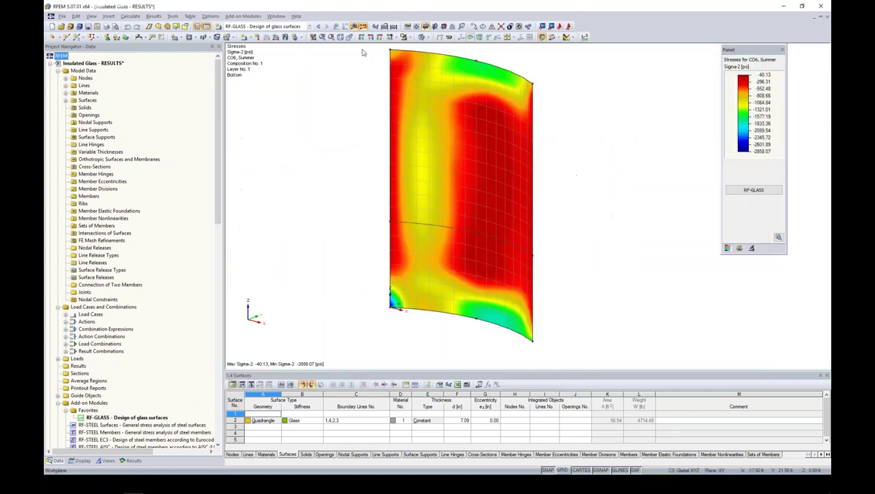
# Switch to the Insulated Glass - RESULTS_RF_GLAS_W_P_2 model and expand its model data
pyautogui.click(51, 62)
pyautogui.doubleClick(109, 70)
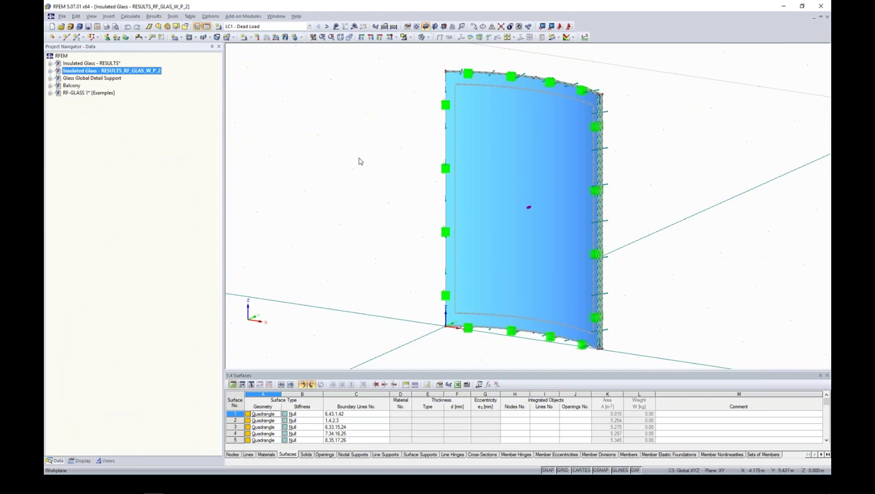
pyautogui.keyDown('ctrl'); pyautogui.moveTo(642, 149); pyautogui.dragTo(566, 144, button='middle'); pyautogui.keyUp('ctrl')
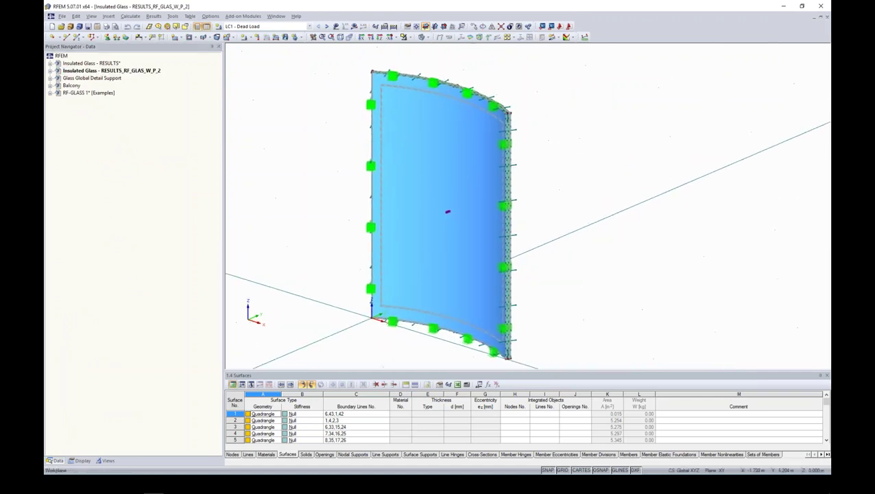
pyautogui.click(50, 71)
# Examine the individual glass layers and their boundary lines at the upper corner of the curved pane
pyautogui.scroll(3, 508, 123)
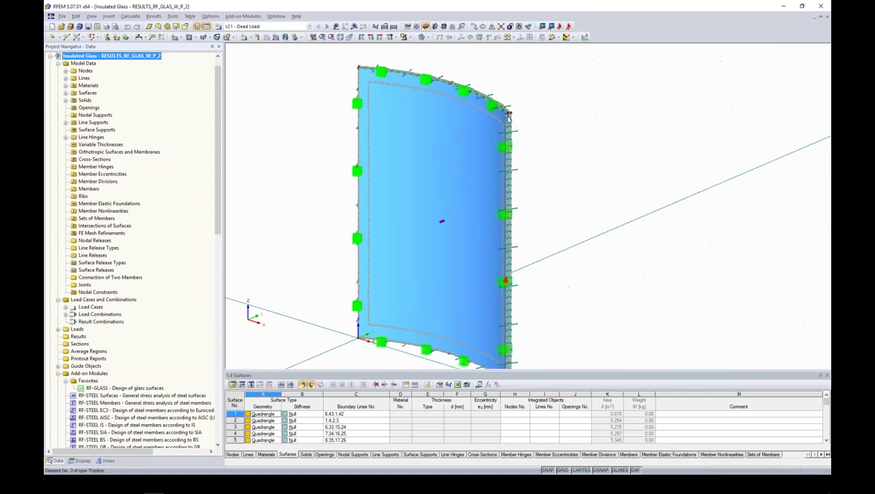
pyautogui.scroll(5, 507, 119)
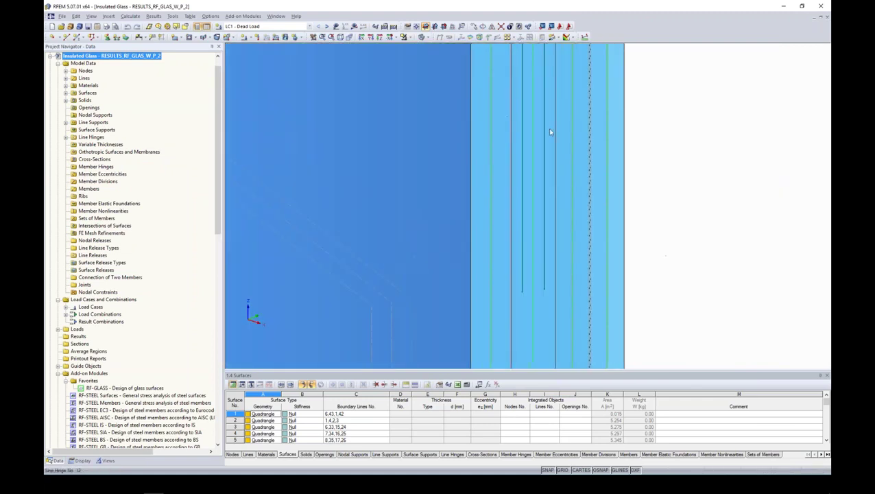
pyautogui.scroll(-2, 550, 130)
pyautogui.scroll(-1, 547, 131)
pyautogui.moveTo(621, 105); pyautogui.dragTo(534, 193, button='middle')
pyautogui.scroll(2, 507, 145)
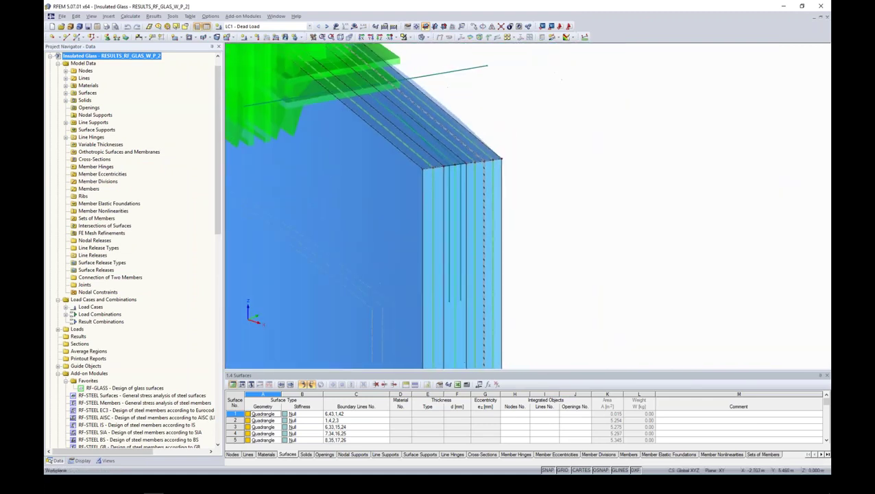
pyautogui.scroll(1, 506, 144)
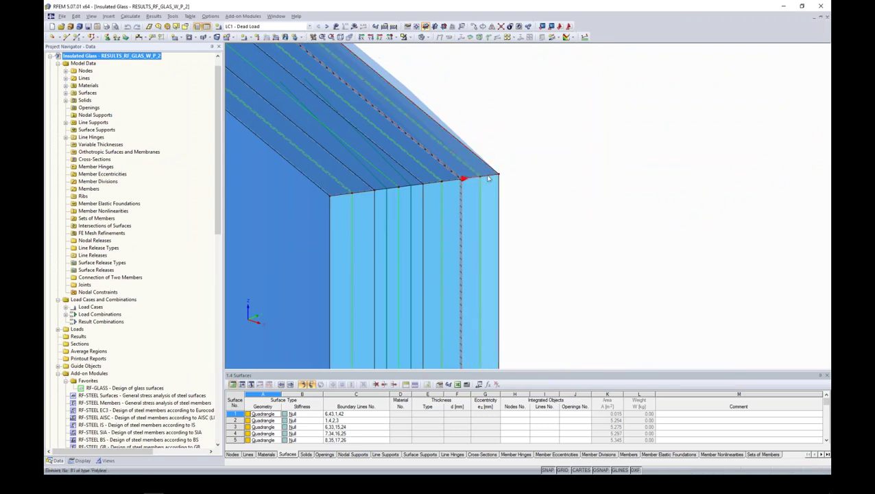
pyautogui.scroll(3, 469, 183)
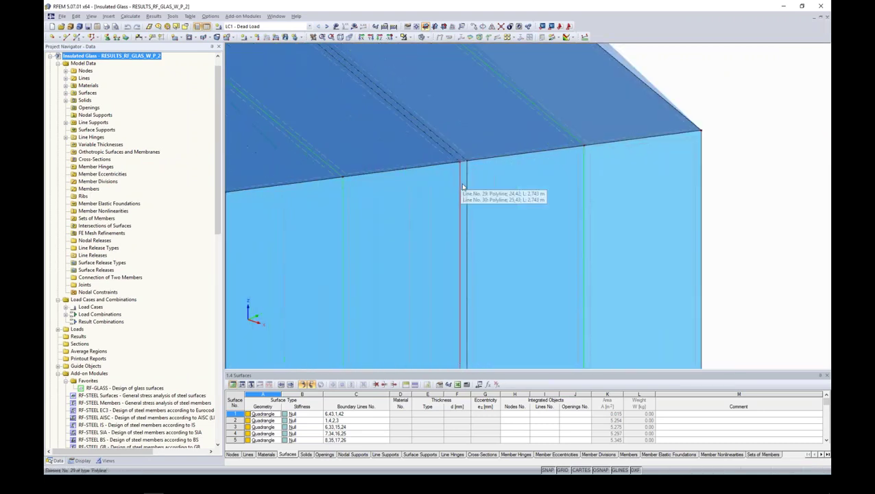
pyautogui.scroll(-3, 465, 184)
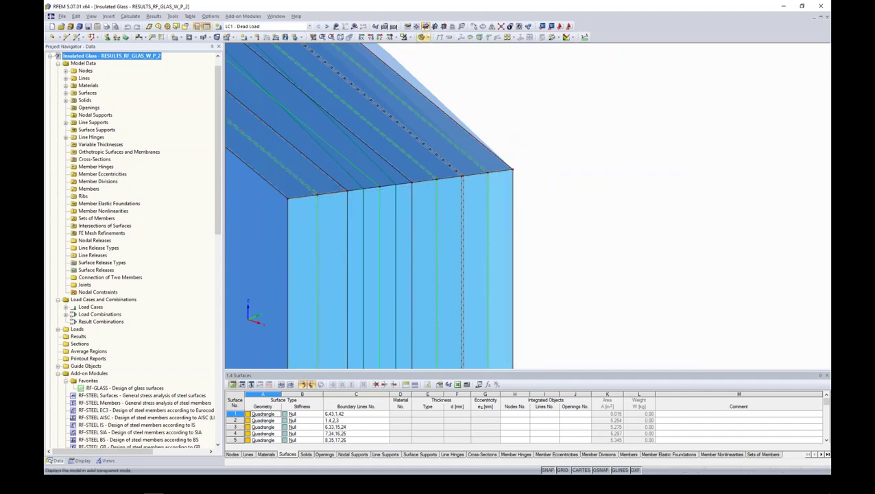
# Display the model as a wireframe to inspect the layer edges, and return it to the solid transparent display
pyautogui.click(429, 38)
pyautogui.click(430, 48)
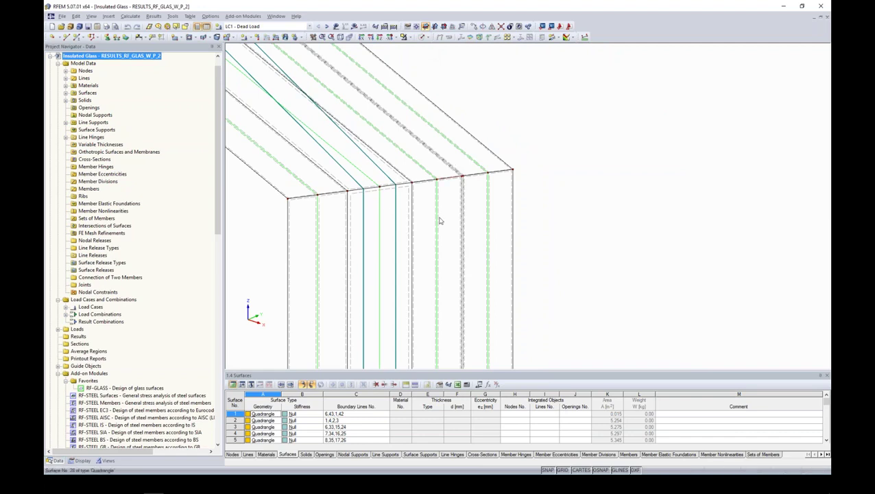
pyautogui.scroll(-4, 440, 219)
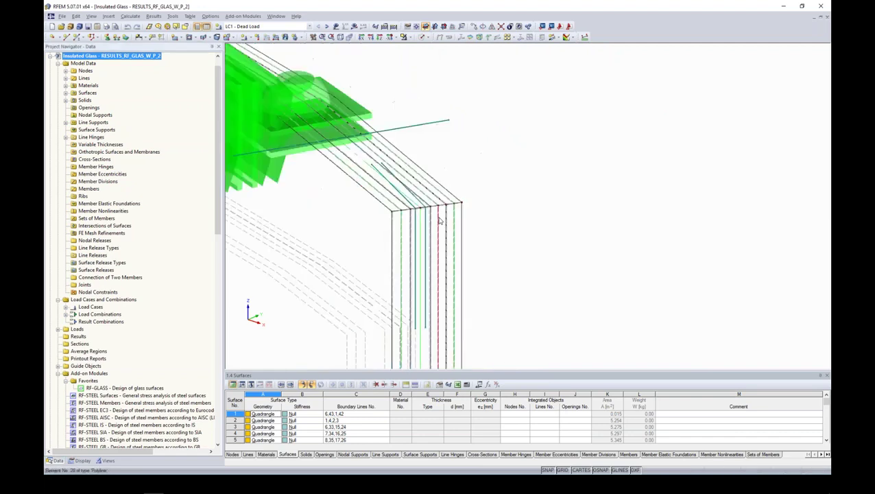
pyautogui.click(429, 37)
pyautogui.click(439, 64)
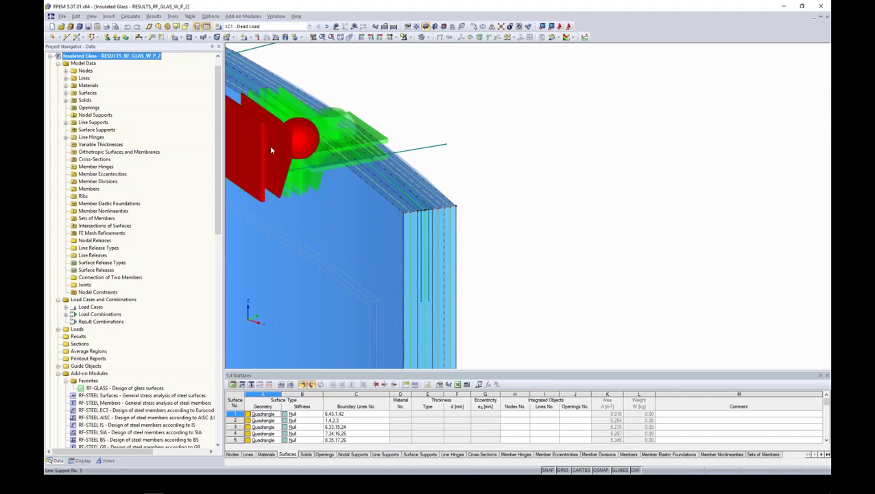
# Examine the line supports along the edges of the curved pane, from the upper corner to the full model
pyautogui.scroll(-1, 343, 141)
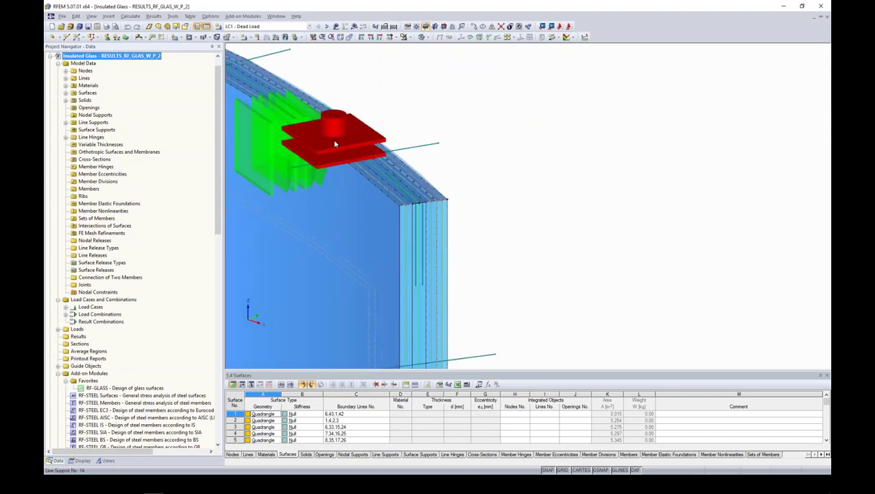
pyautogui.scroll(-2, 336, 143)
pyautogui.scroll(-4, 352, 153)
pyautogui.moveTo(440, 232); pyautogui.dragTo(615, 196, button='middle')
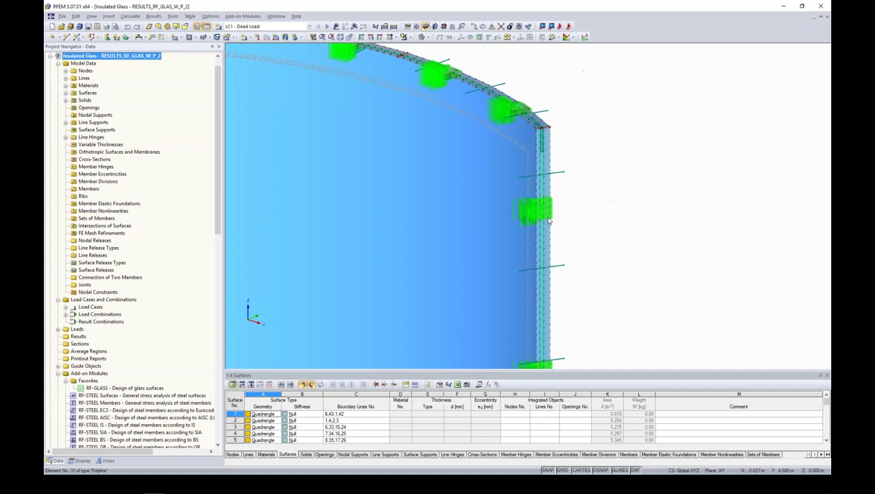
pyautogui.scroll(-3, 583, 232)
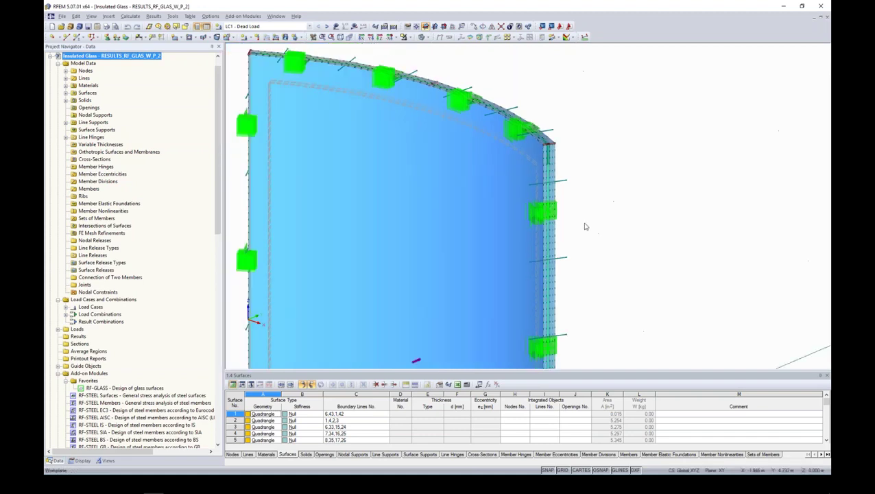
pyautogui.moveTo(455, 326); pyautogui.dragTo(471, 300, button='middle')
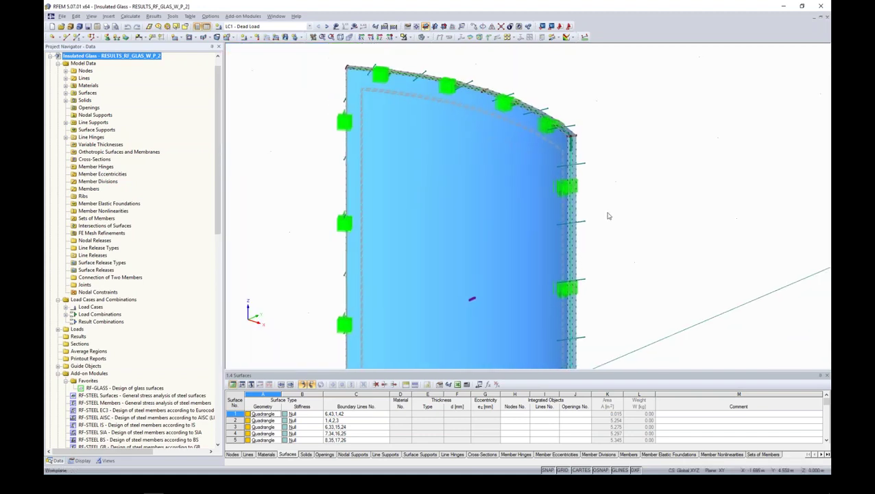
pyautogui.scroll(-2, 593, 203)
pyautogui.moveTo(612, 208); pyautogui.dragTo(542, 179, button='middle')
pyautogui.scroll(-2, 569, 162)
# Display the loads of load case LC5 - Climatic Load on the curved pane
pyautogui.click(308, 27)
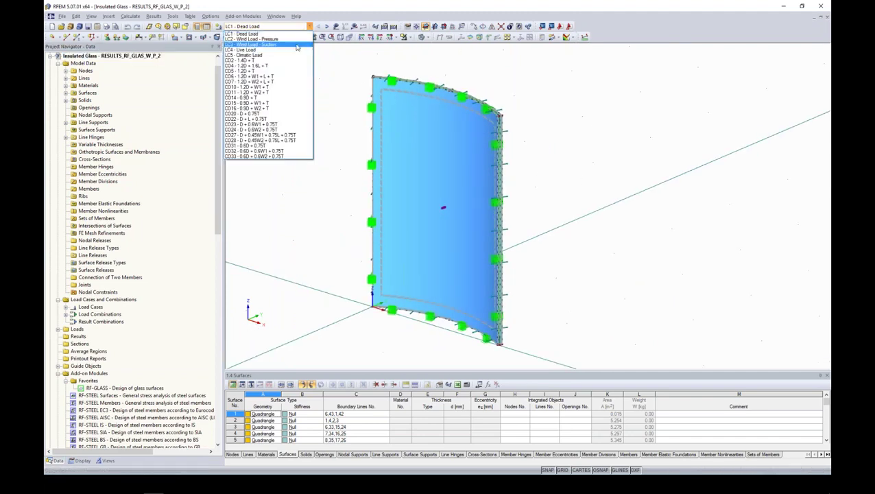
pyautogui.click(288, 55)
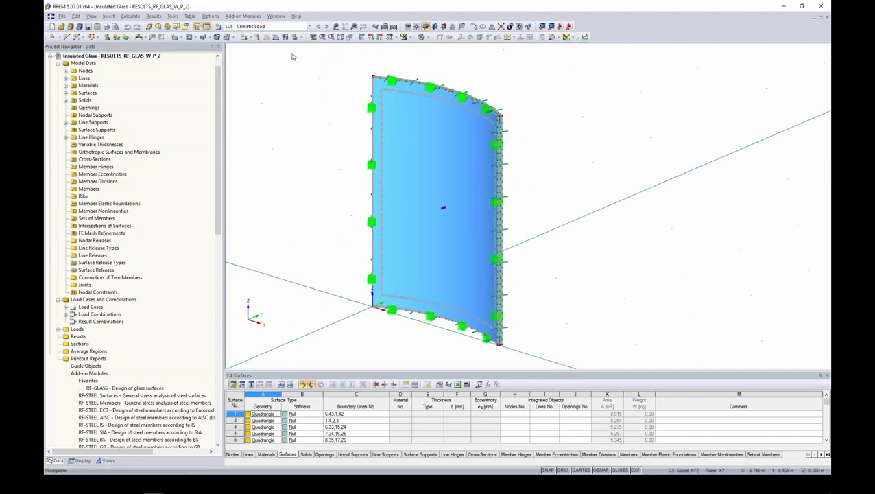
pyautogui.click(336, 26)
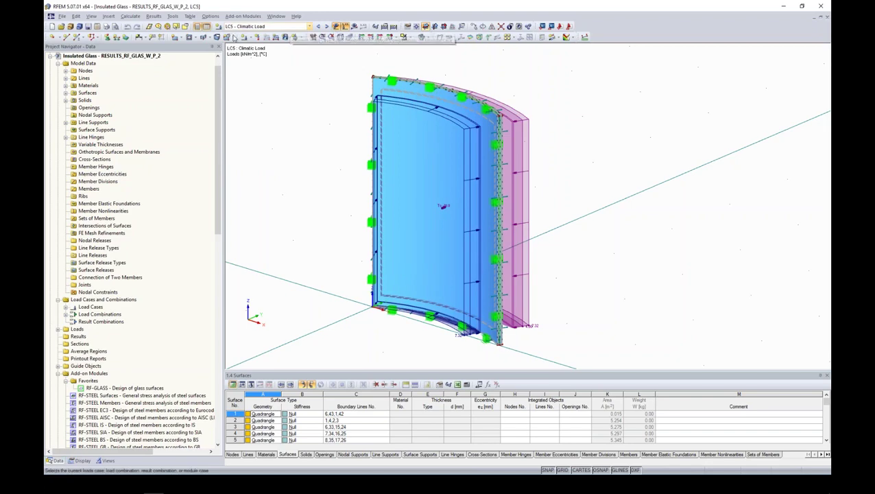
pyautogui.keyDown('ctrl'); pyautogui.moveTo(607, 175); pyautogui.dragTo(577, 153, button='middle'); pyautogui.keyUp('ctrl')
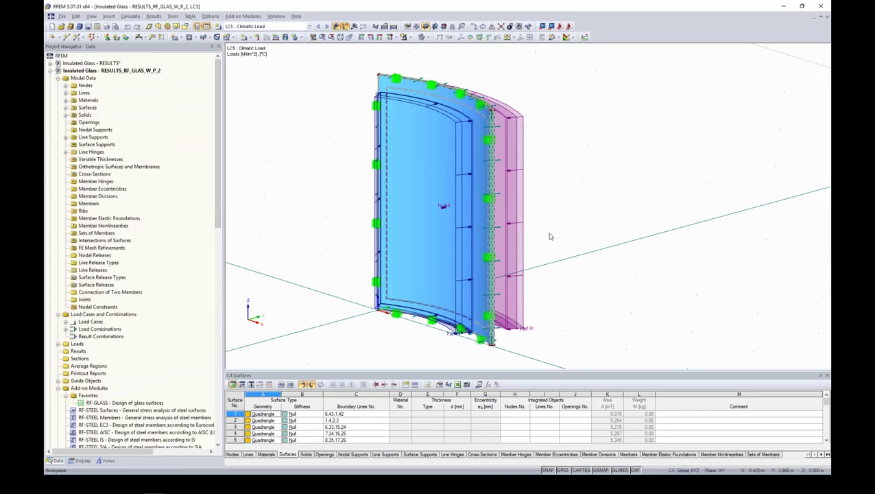
# Switch to the Glass Global Detail Support model and expand its model data
pyautogui.click(50, 71)
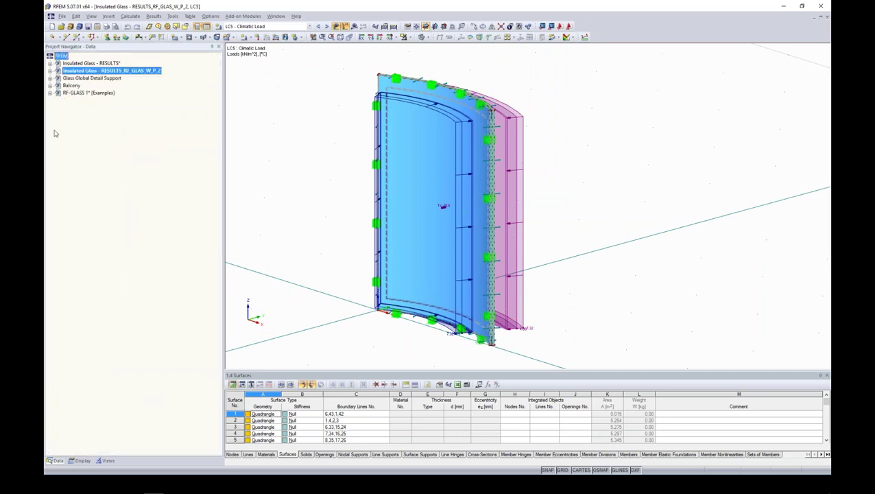
pyautogui.click(50, 79)
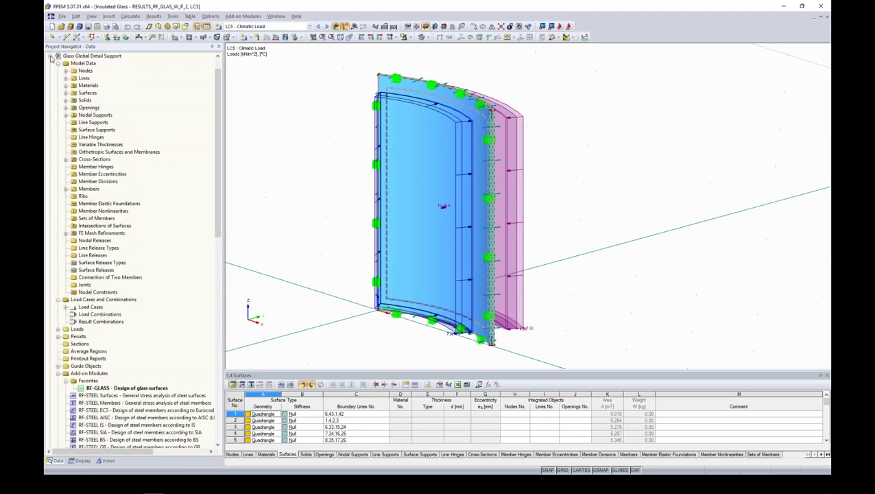
pyautogui.click(50, 58)
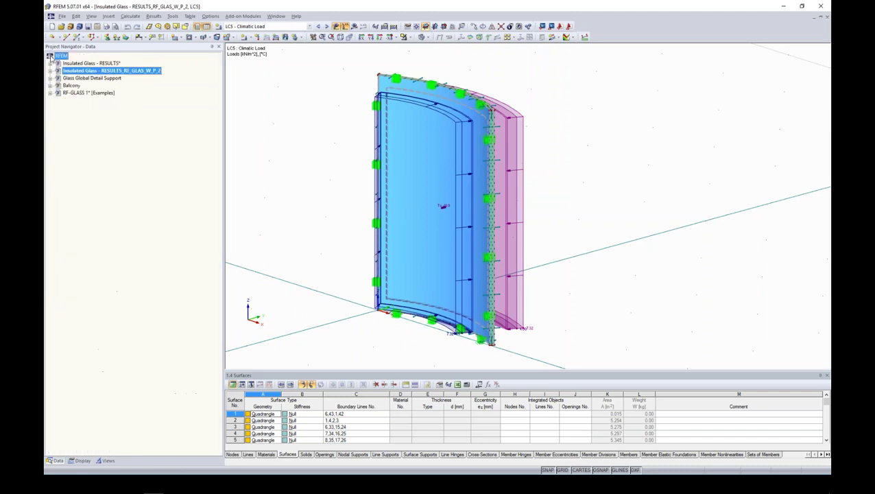
pyautogui.doubleClick(83, 78)
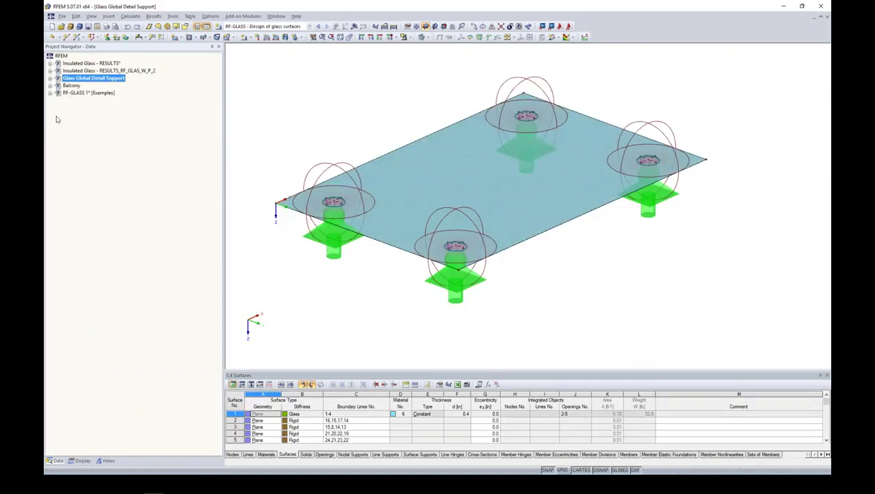
pyautogui.click(51, 79)
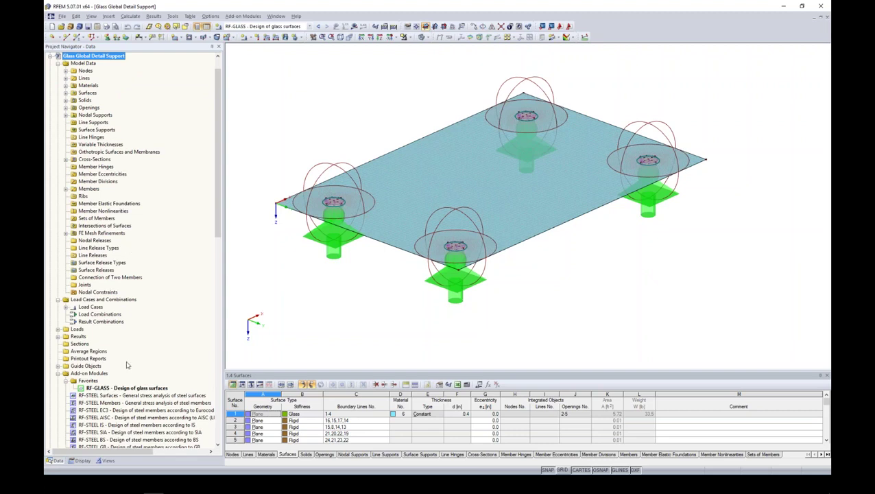
# Hide the FE mesh refinement spheres around the four point supports of the glass plate
pyautogui.click(82, 461)
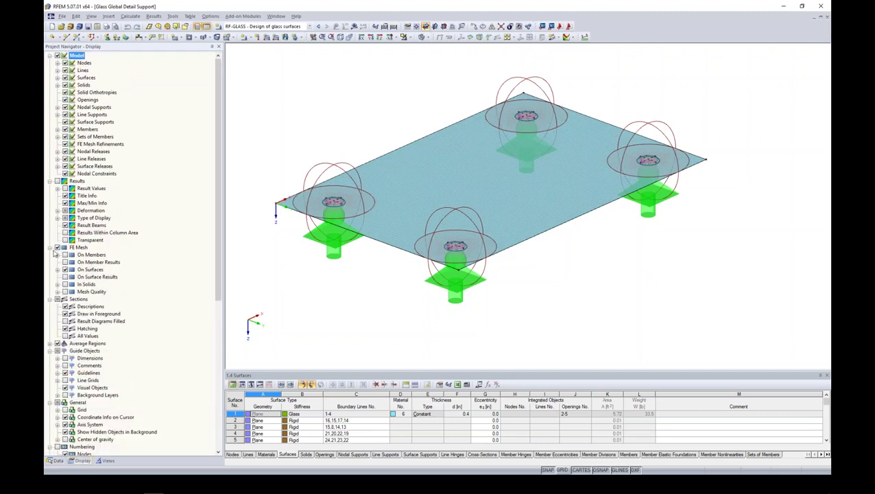
pyautogui.click(65, 144)
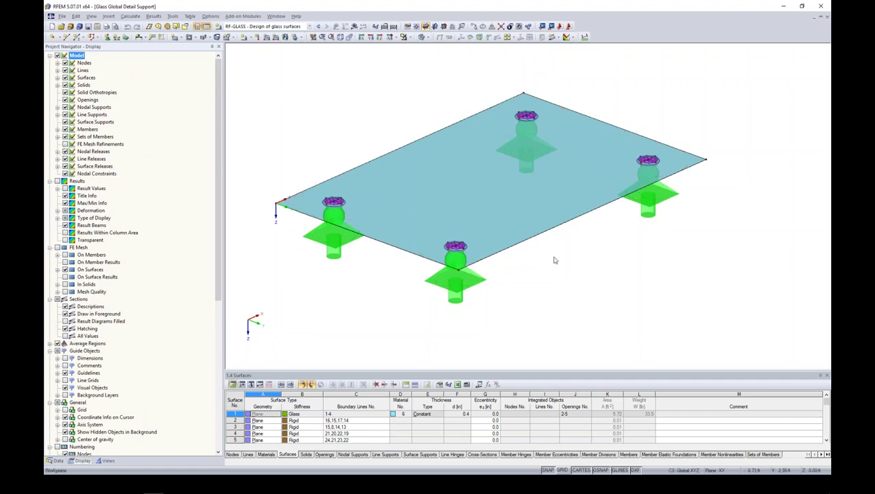
pyautogui.keyDown('ctrl'); pyautogui.moveTo(555, 260); pyautogui.dragTo(557, 273, button='middle'); pyautogui.keyUp('ctrl')
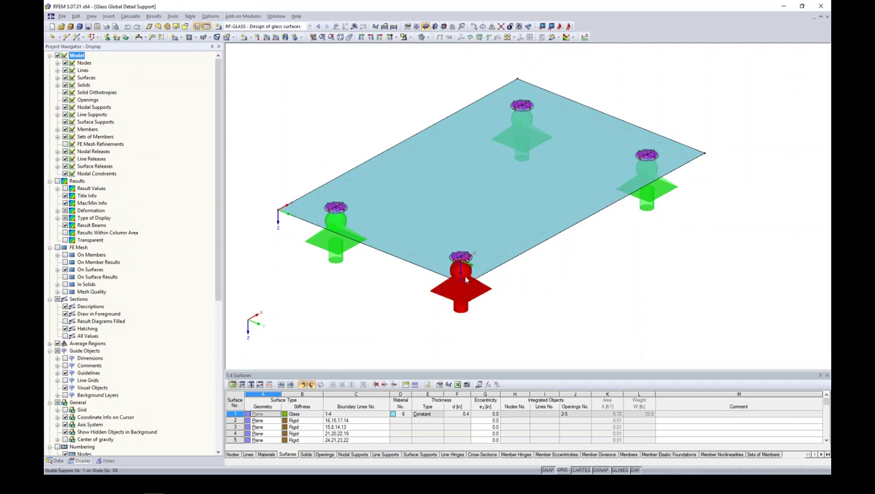
# Inspect the properties of rigid surface 43 and glass surface 47 in the front point support's disc, without changing them
pyautogui.scroll(6, 466, 278)
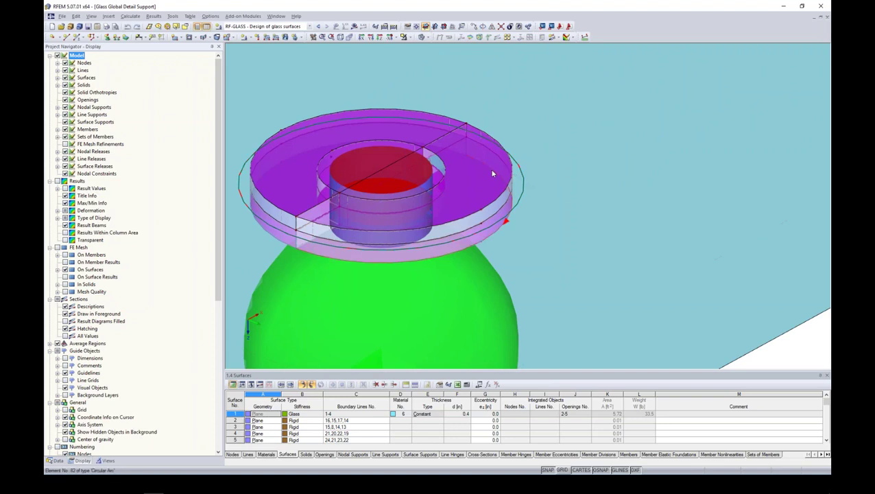
pyautogui.doubleClick(442, 141)
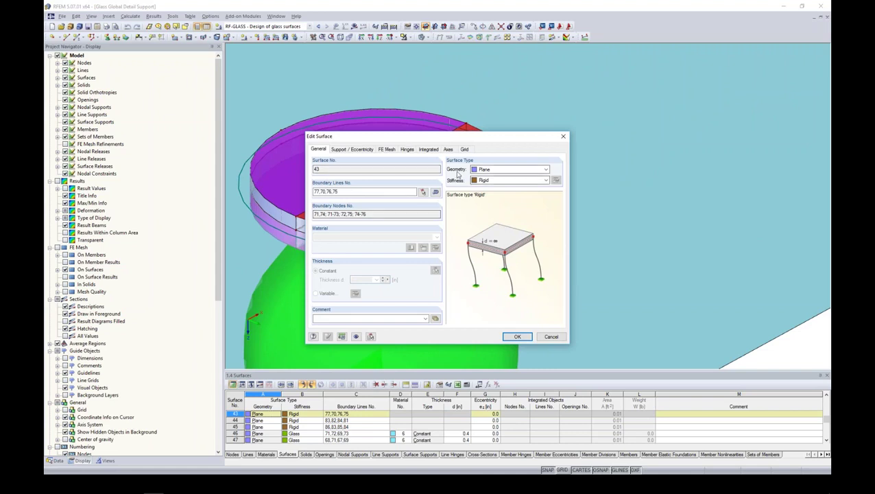
pyautogui.click(551, 337)
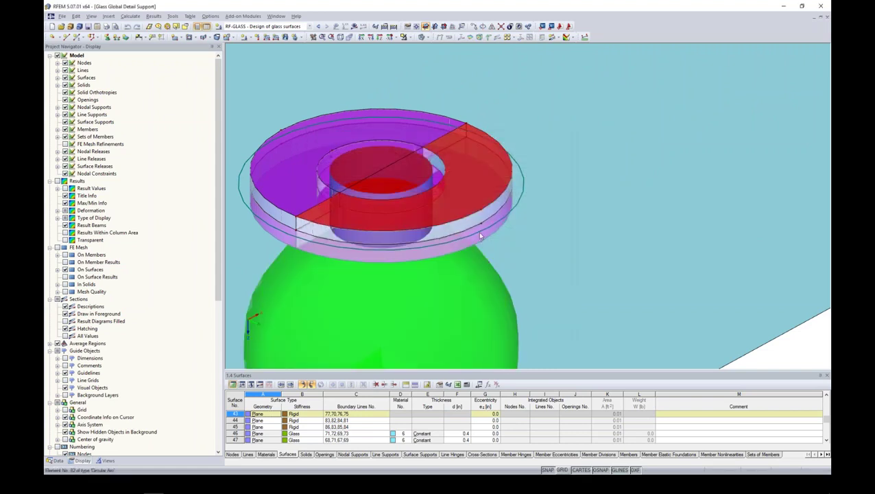
pyautogui.click(473, 224)
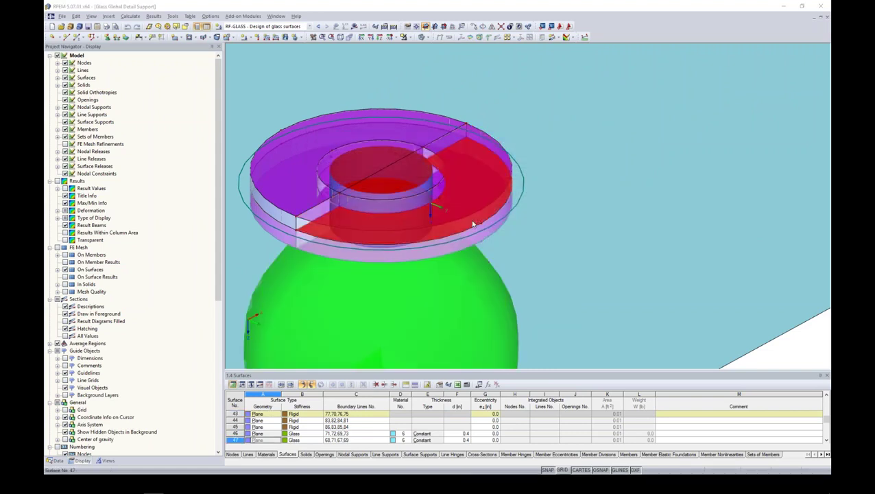
pyautogui.doubleClick(473, 224)
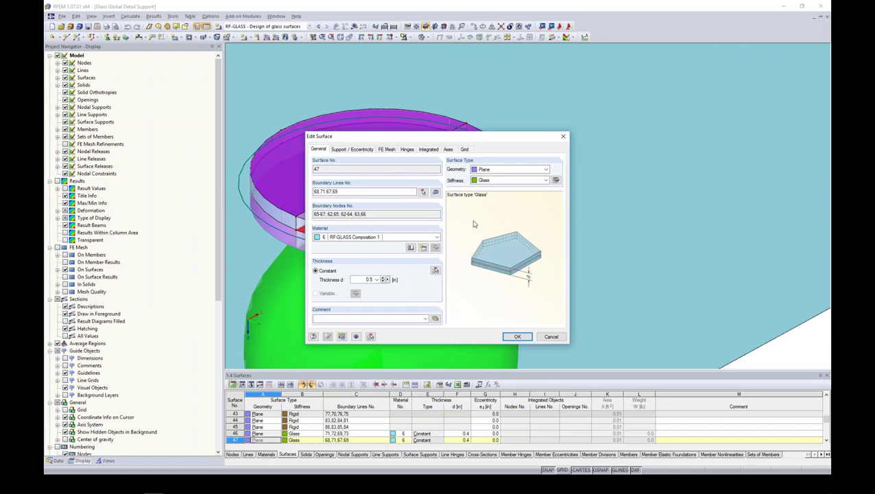
pyautogui.click(551, 337)
# View the point support from the side and review the solid type and contact settings of contact solid 9
pyautogui.scroll(-3, 523, 260)
pyautogui.keyDown('ctrl'); pyautogui.moveTo(538, 288); pyautogui.dragTo(543, 231, button='middle'); pyautogui.keyUp('ctrl')
pyautogui.scroll(-3, 543, 230)
pyautogui.scroll(2, 591, 144)
pyautogui.keyDown('ctrl'); pyautogui.moveTo(591, 144); pyautogui.dragTo(588, 156, button='middle'); pyautogui.keyUp('ctrl')
pyautogui.moveTo(642, 60); pyautogui.dragTo(560, 185, button='middle')
pyautogui.scroll(4, 521, 175)
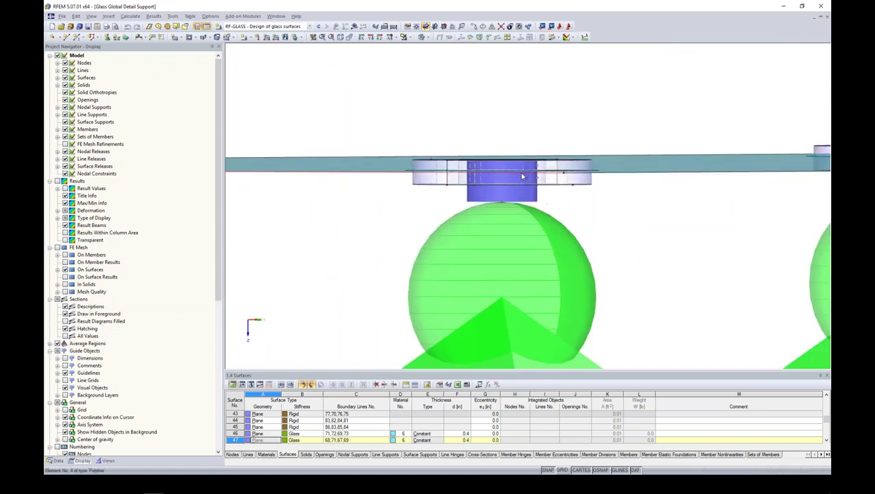
pyautogui.scroll(2, 566, 167)
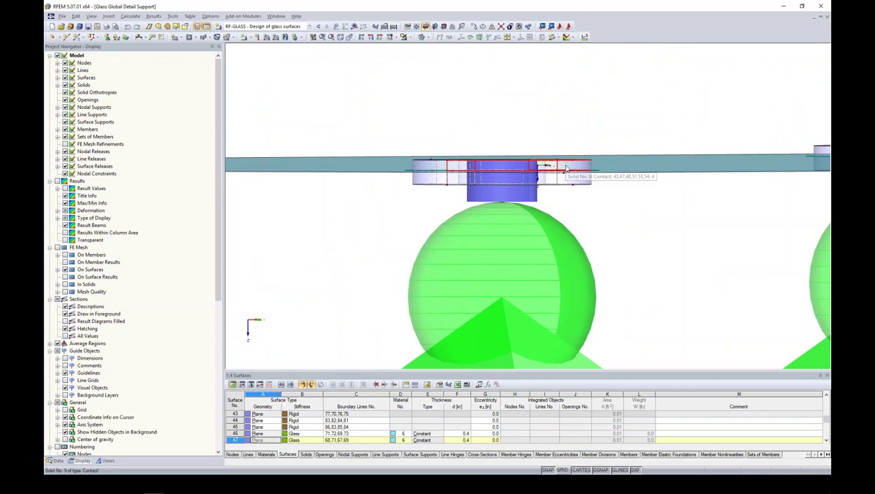
pyautogui.doubleClick(567, 167)
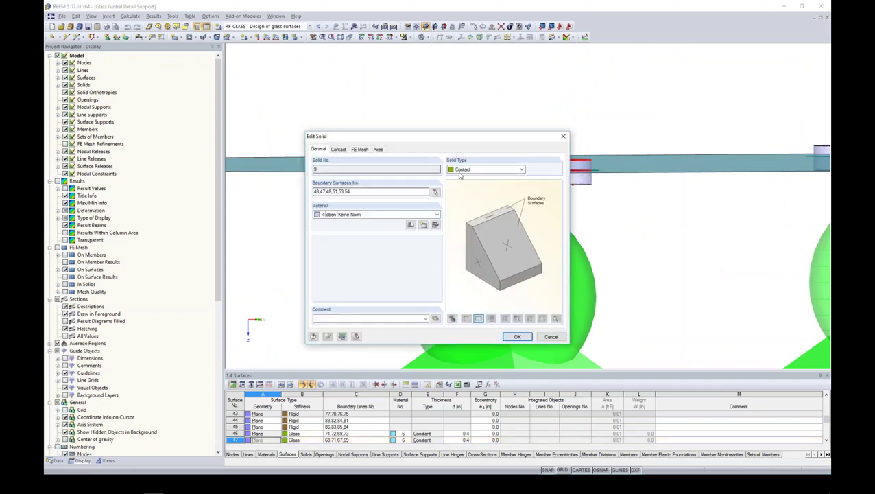
pyautogui.click(339, 149)
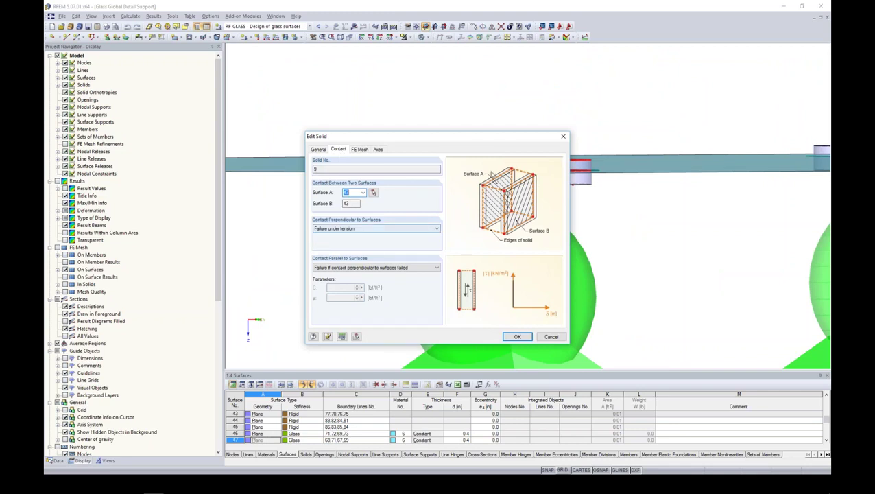
pyautogui.moveTo(480, 136); pyautogui.dragTo(353, 105)
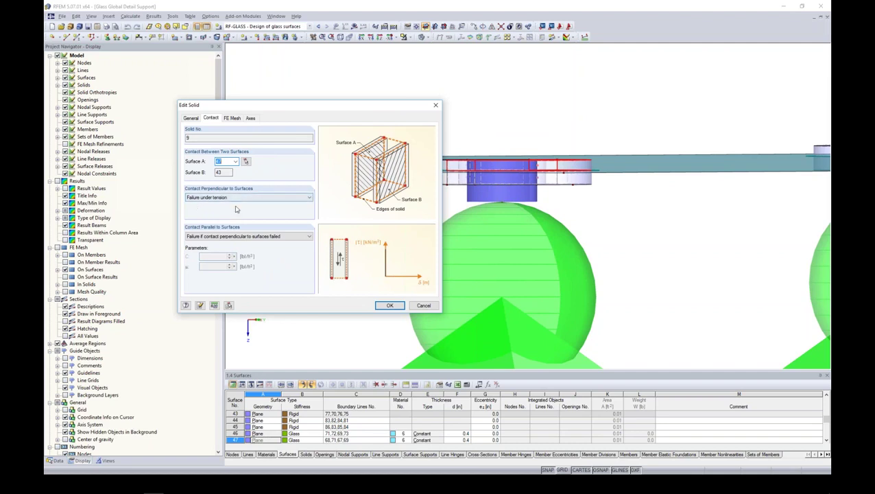
pyautogui.click(424, 305)
# Turn on the FE mesh display for the point-supported glass plate
pyautogui.keyDown('ctrl'); pyautogui.moveTo(584, 203); pyautogui.dragTo(561, 106, button='middle'); pyautogui.keyUp('ctrl')
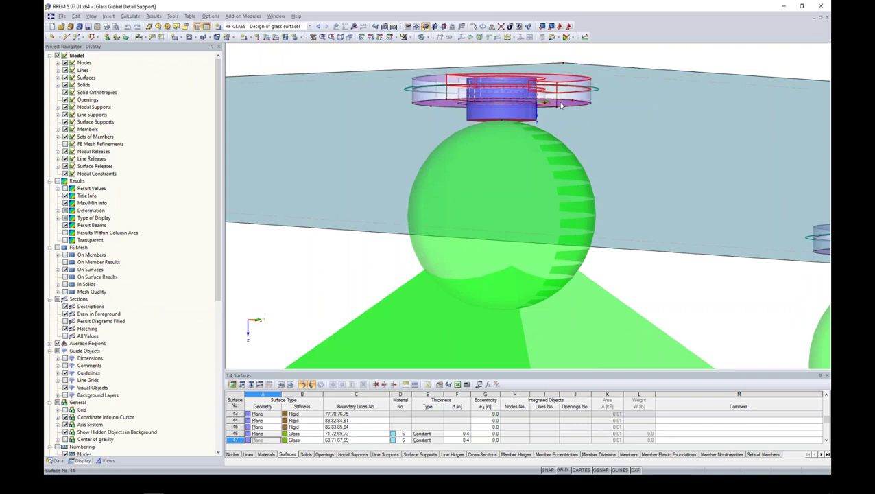
pyautogui.scroll(-5, 561, 105)
pyautogui.moveTo(619, 178)
pyautogui.keyDown('ctrl'); pyautogui.mouseDown(button='middle')
pyautogui.moveTo(617, 222)
pyautogui.moveTo(636, 254)
pyautogui.mouseUp(button='middle'); pyautogui.keyUp('ctrl')
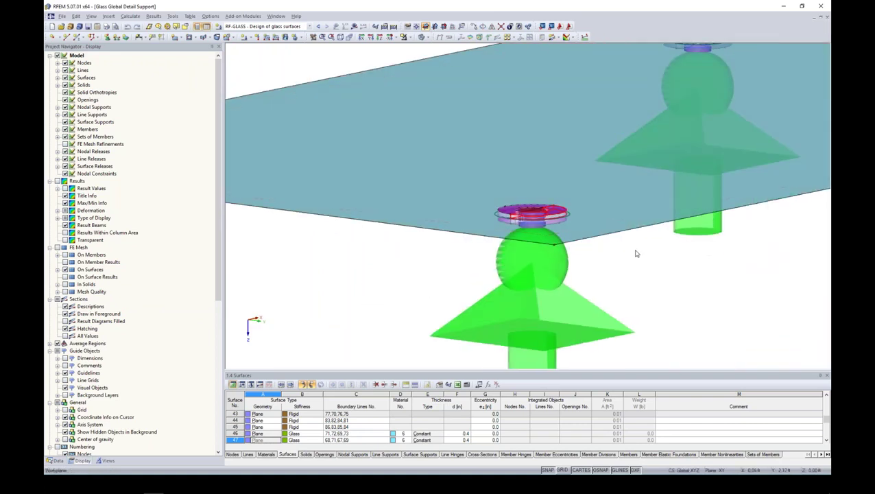
pyautogui.scroll(-4, 636, 254)
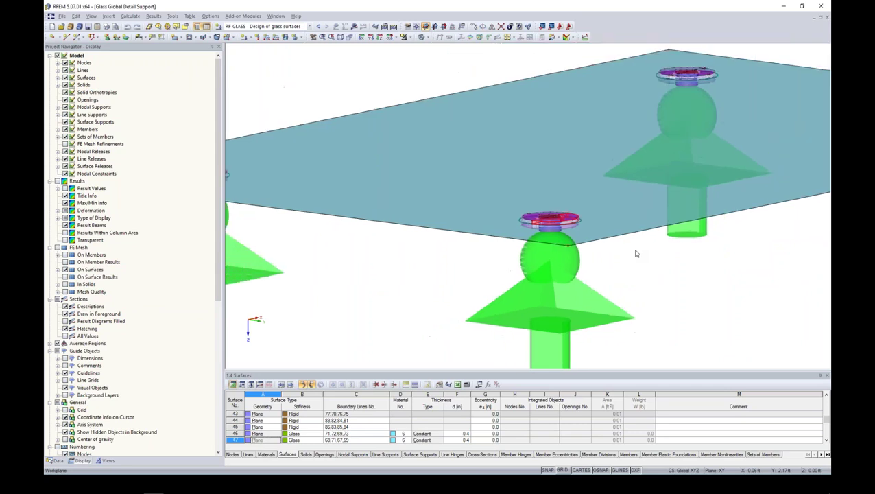
pyautogui.keyDown('ctrl'); pyautogui.moveTo(636, 254); pyautogui.dragTo(552, 237, button='middle'); pyautogui.keyUp('ctrl')
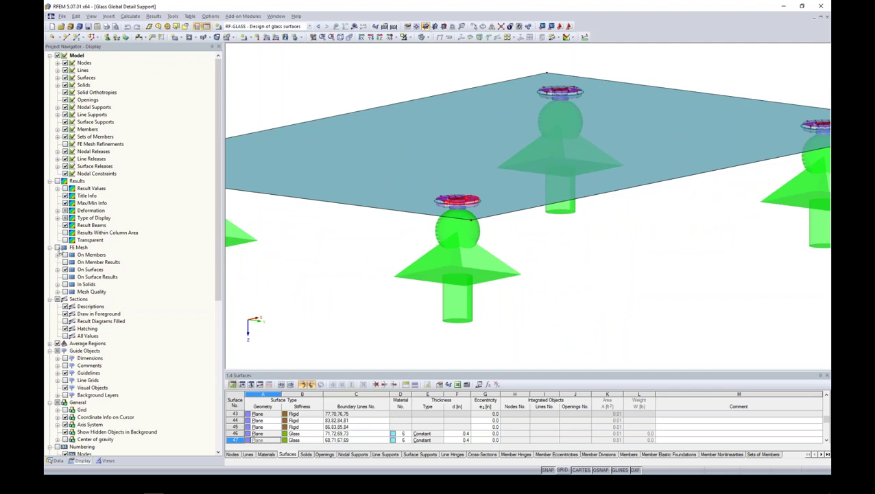
pyautogui.click(57, 248)
pyautogui.keyDown('ctrl'); pyautogui.moveTo(360, 235); pyautogui.dragTo(362, 296, button='middle'); pyautogui.keyUp('ctrl')
pyautogui.scroll(-4, 391, 274)
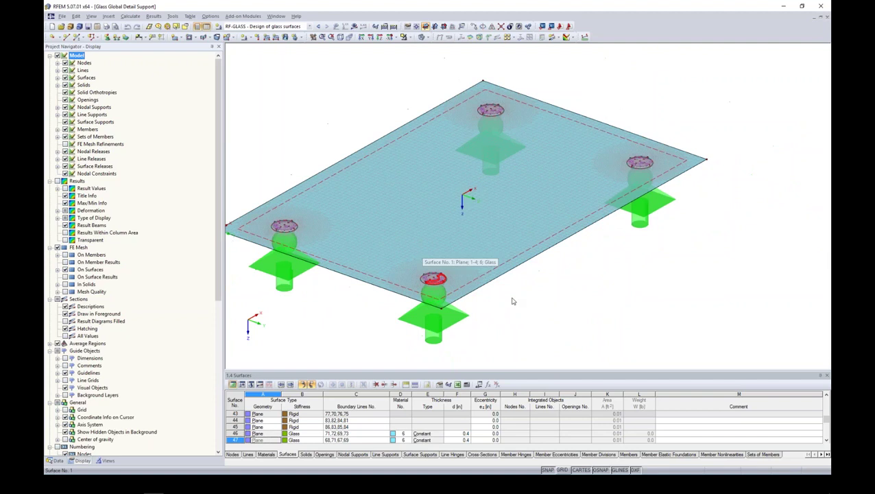
# Show the FE mesh refinements around the four point supports again
pyautogui.moveTo(513, 301); pyautogui.dragTo(526, 293, button='middle')
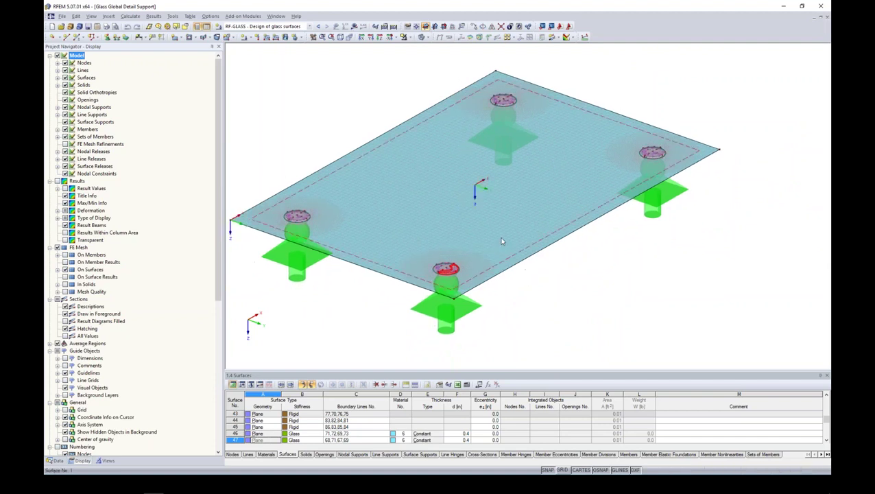
pyautogui.scroll(5, 500, 241)
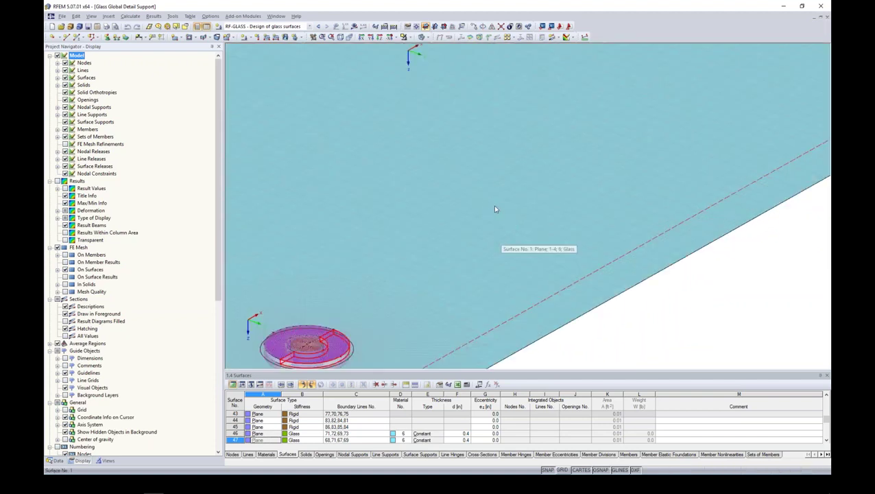
pyautogui.scroll(-5, 494, 209)
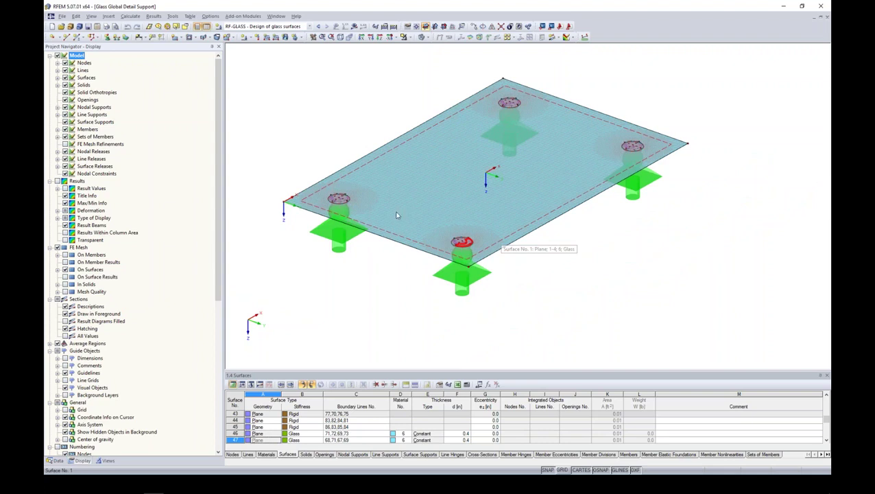
pyautogui.click(65, 144)
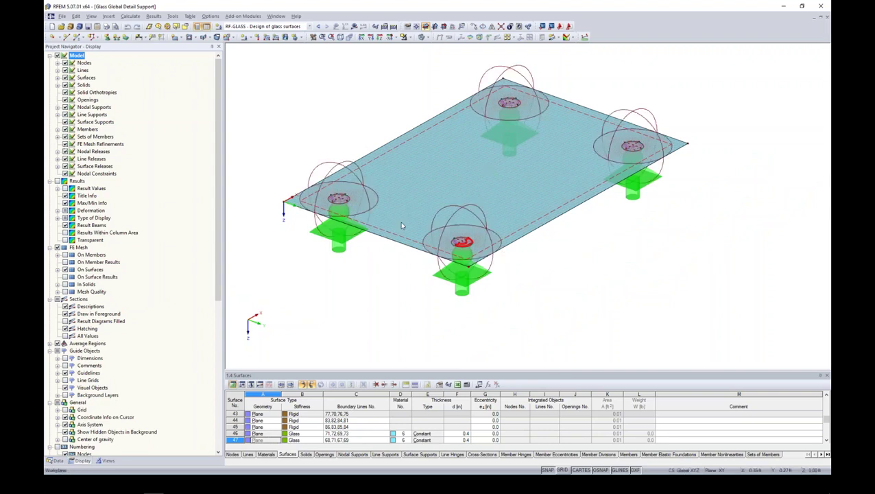
# Review the circular FE mesh refinement at the front point support, including the inner target FE length in full precision, without changing it
pyautogui.scroll(5, 475, 228)
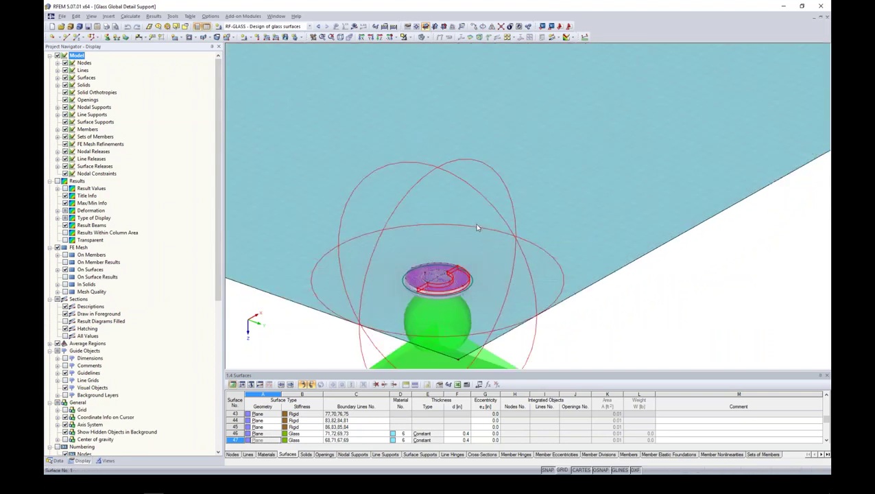
pyautogui.scroll(-2, 496, 228)
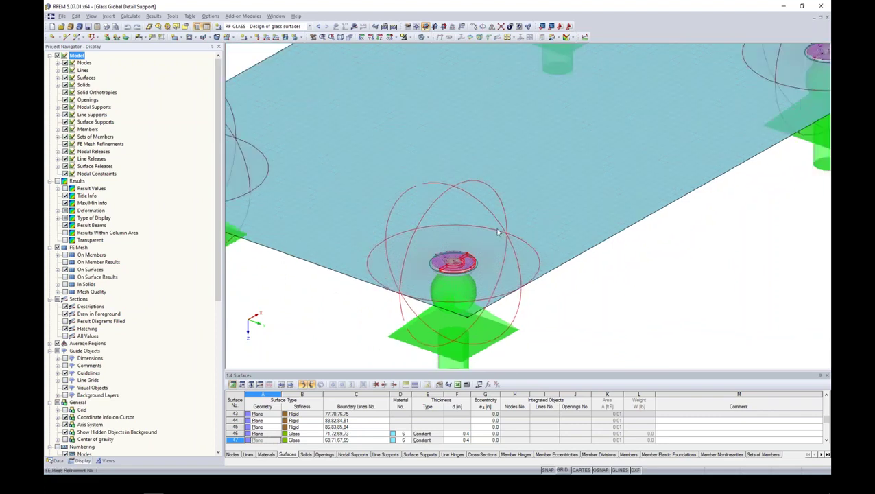
pyautogui.doubleClick(466, 192)
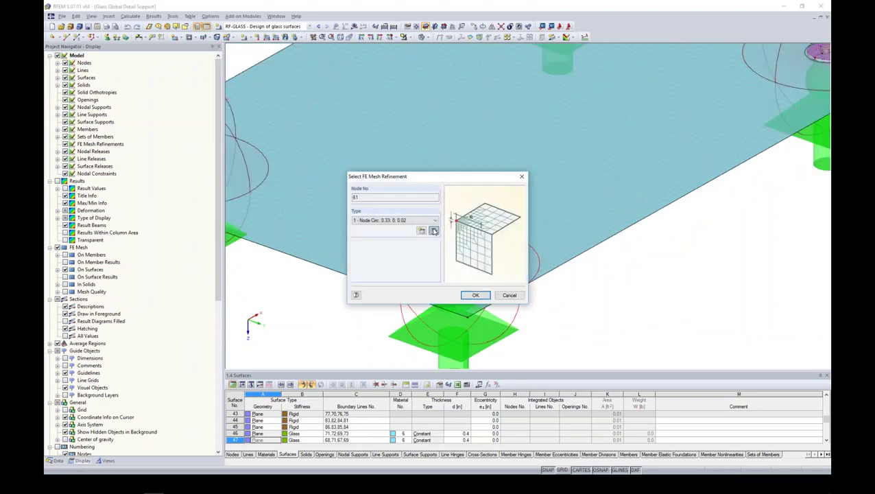
pyautogui.click(475, 295)
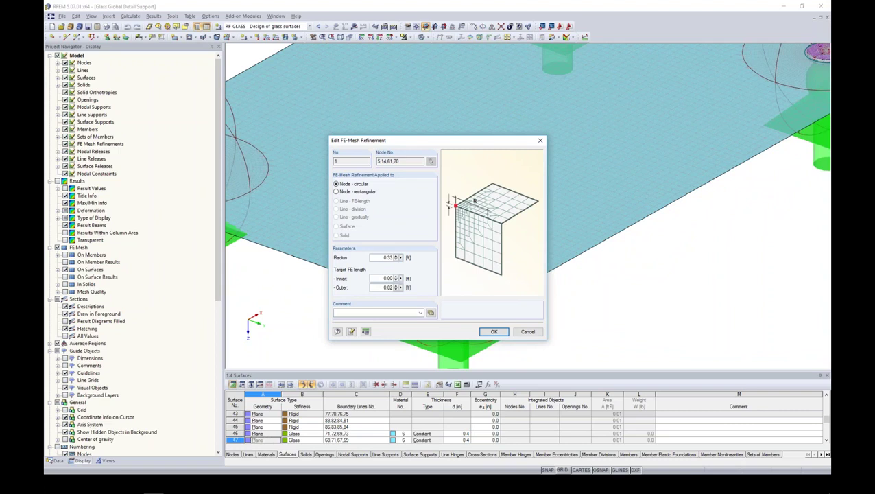
pyautogui.rightClick(402, 281)
pyautogui.click(429, 306)
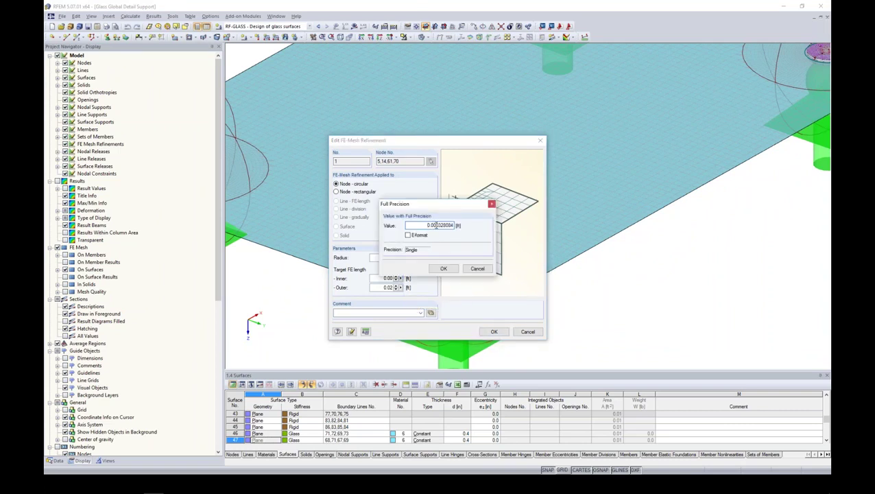
pyautogui.click(443, 269)
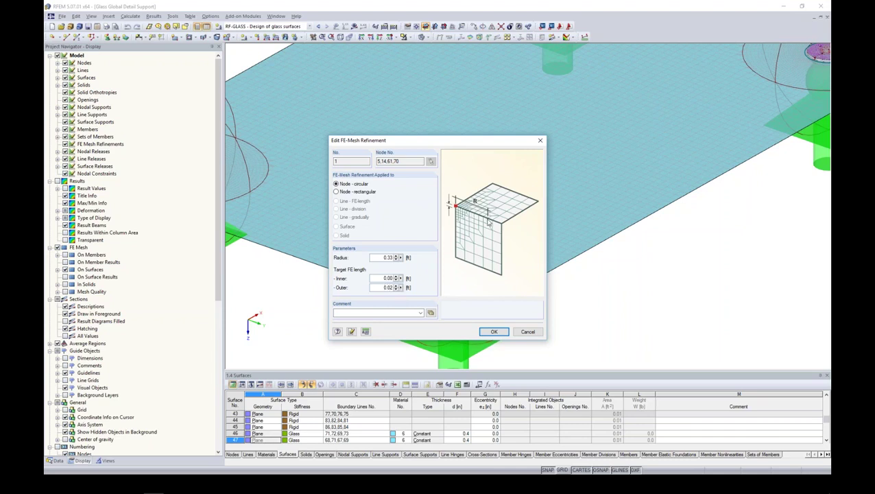
pyautogui.click(493, 332)
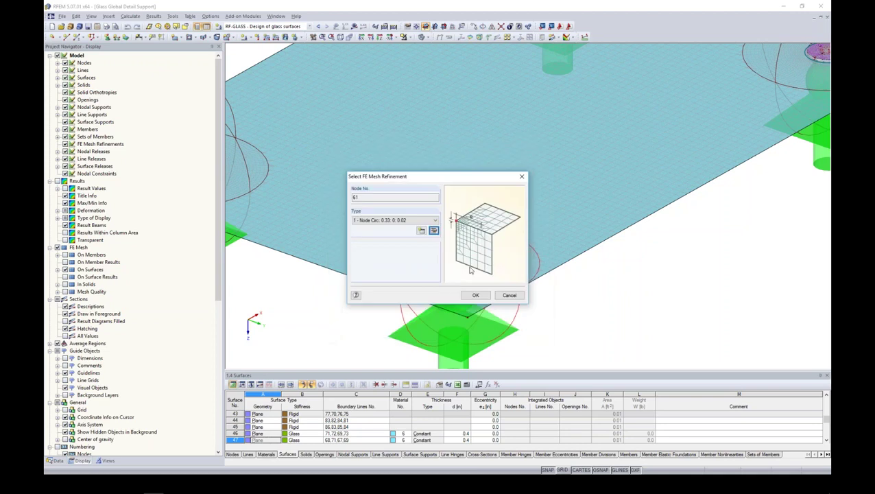
pyautogui.click(509, 296)
# Open the RF-GLASS design case for the plate and review its general data and the global calculation type
pyautogui.scroll(-2, 479, 289)
pyautogui.scroll(4, 453, 263)
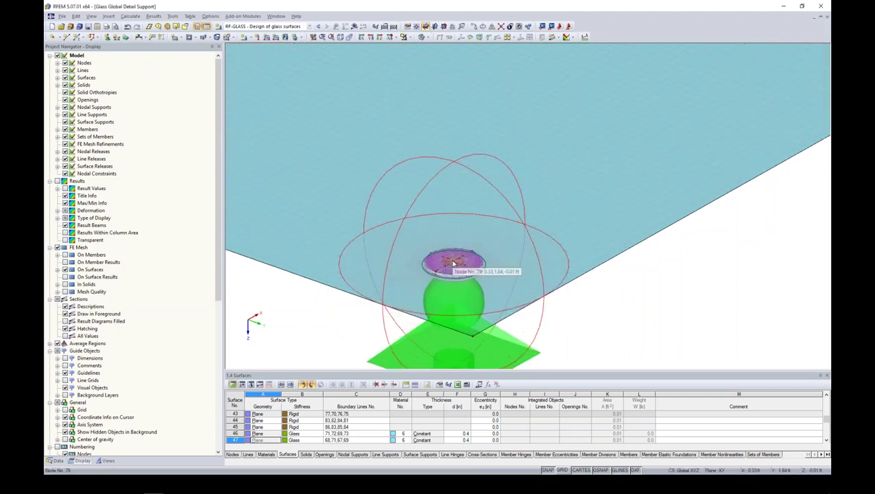
pyautogui.scroll(4, 454, 264)
pyautogui.scroll(-4, 467, 271)
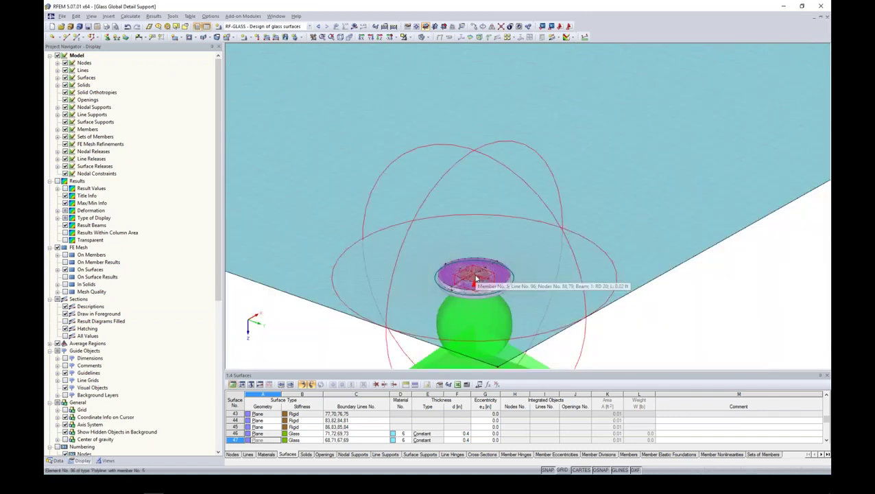
pyautogui.scroll(-5, 476, 277)
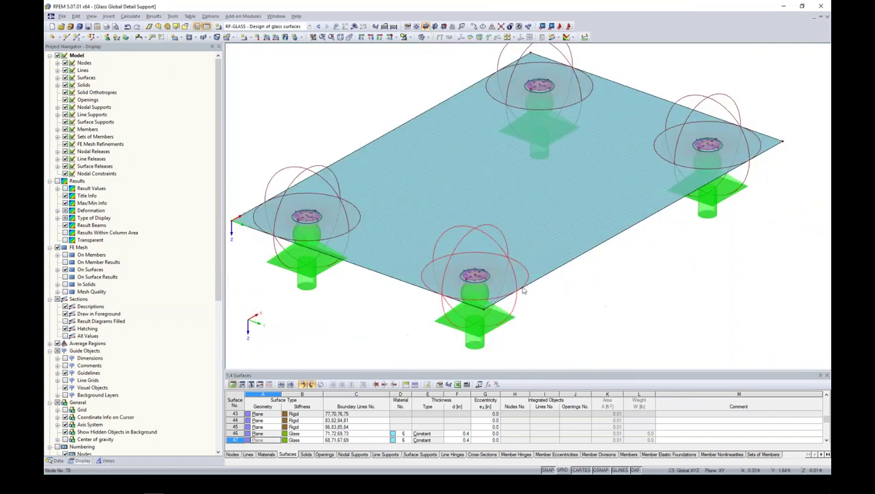
pyautogui.click(59, 460)
pyautogui.doubleClick(115, 389)
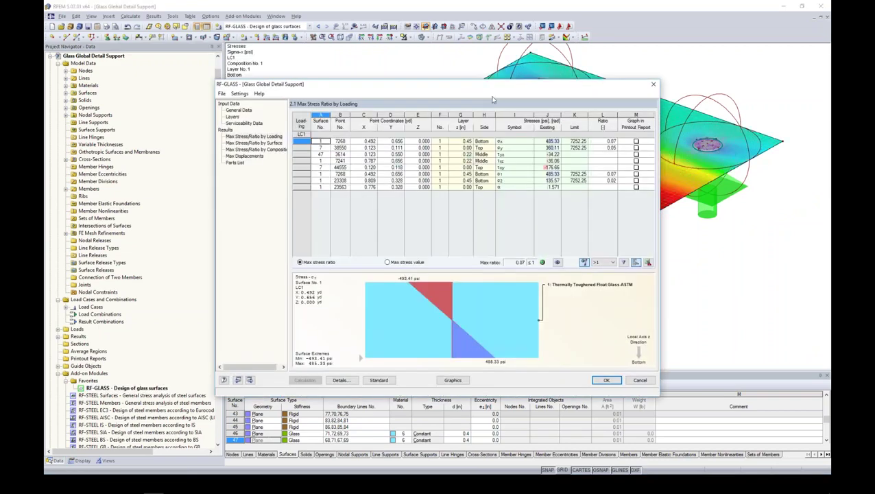
pyautogui.click(337, 89)
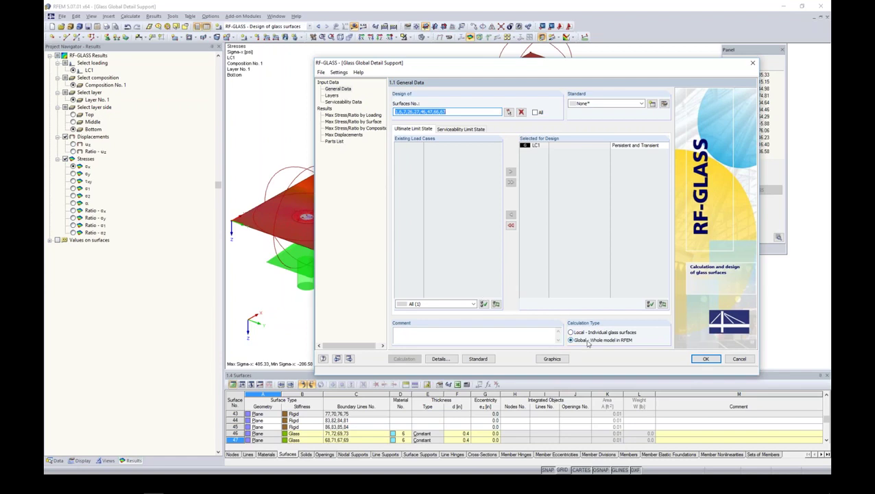
pyautogui.moveTo(382, 64); pyautogui.dragTo(439, 62)
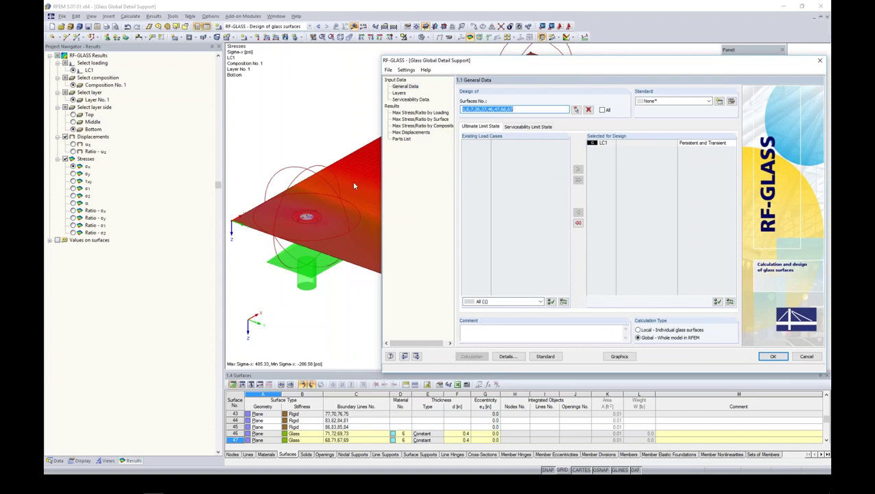
# Review the glass layer composition and the serviceability data of the RF-GLASS case
pyautogui.click(399, 92)
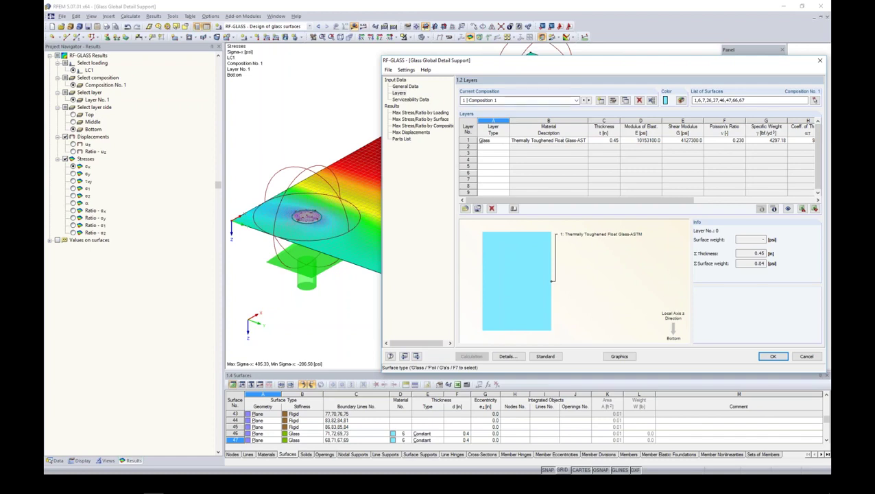
pyautogui.click(423, 101)
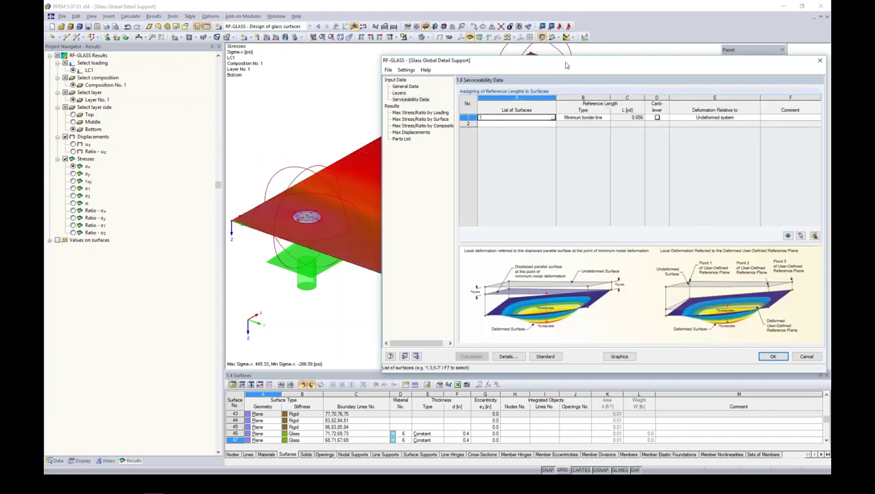
pyautogui.moveTo(566, 65); pyautogui.dragTo(460, 71)
# Review the maximum stress ratios by loading, by surface and by composition
pyautogui.click(337, 120)
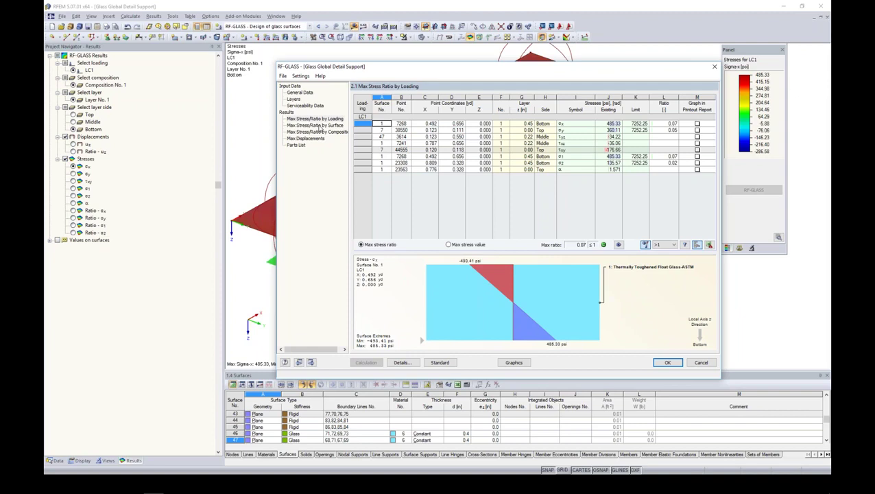
pyautogui.click(317, 125)
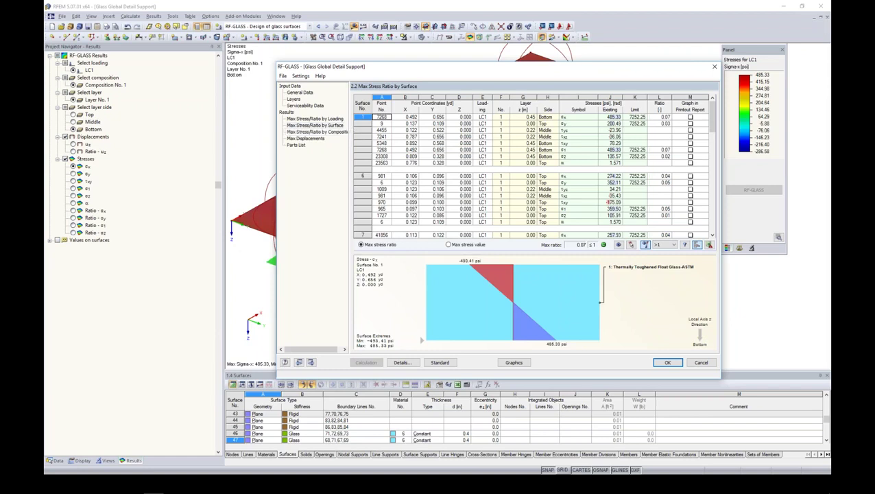
pyautogui.click(317, 132)
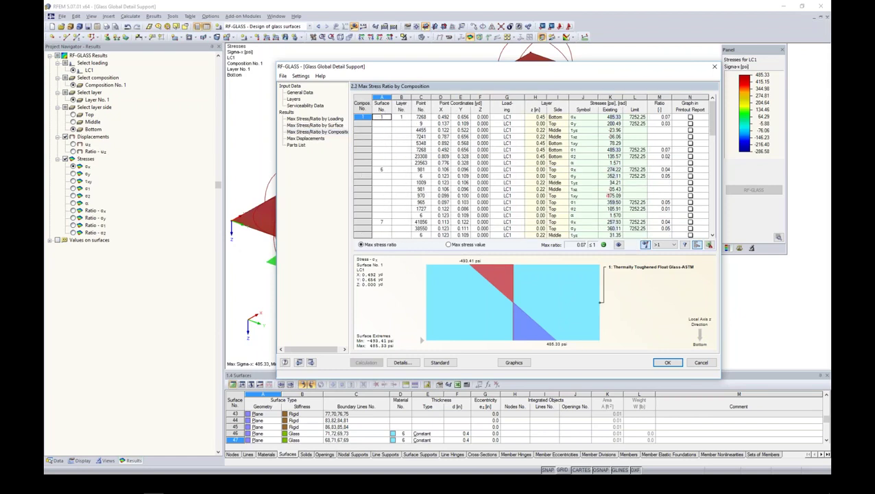
# Inspect the calculation and modeling details of Composition 1 without changing them
pyautogui.click(296, 99)
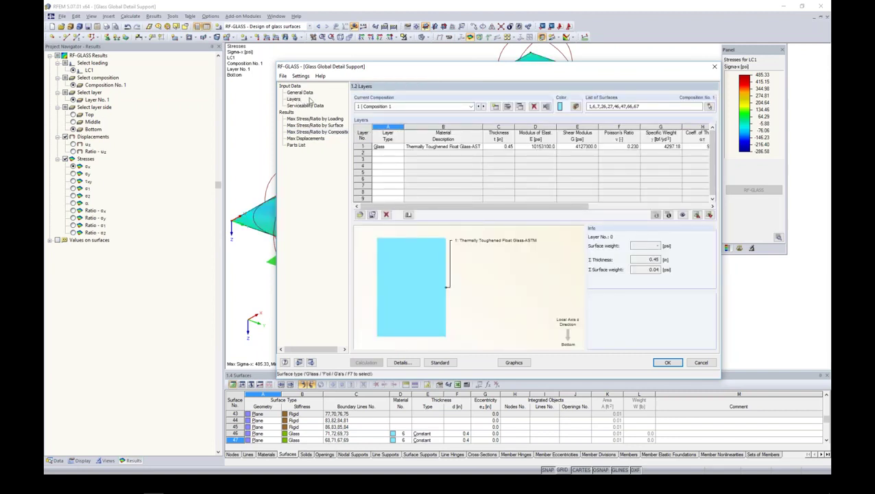
pyautogui.click(508, 107)
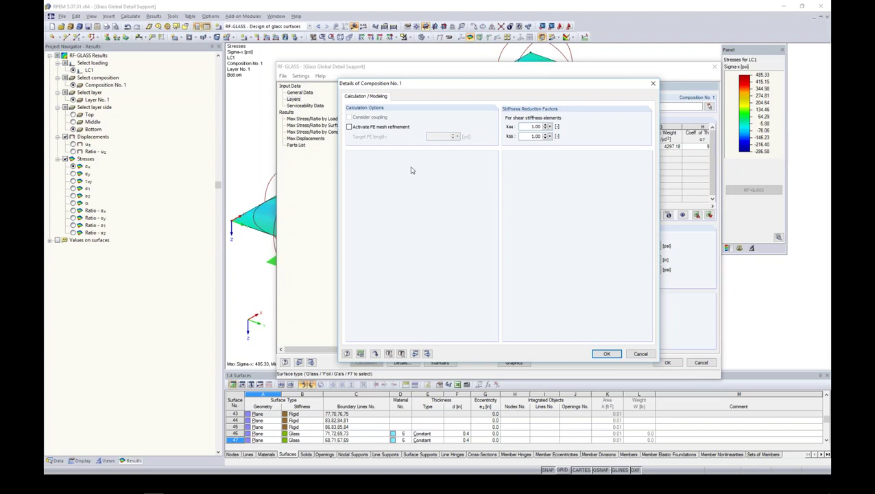
pyautogui.click(606, 353)
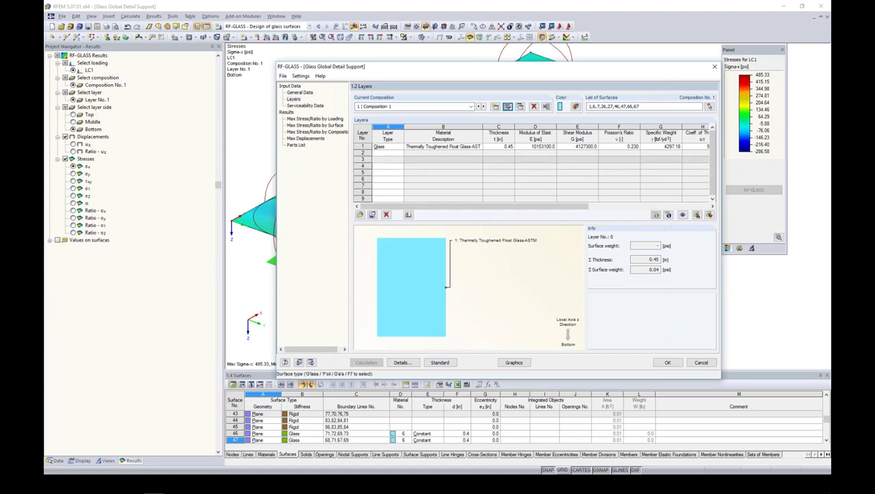
# Display the RF-GLASS stresses graphically on the plate and look at the σy and τxy distributions
pyautogui.click(514, 362)
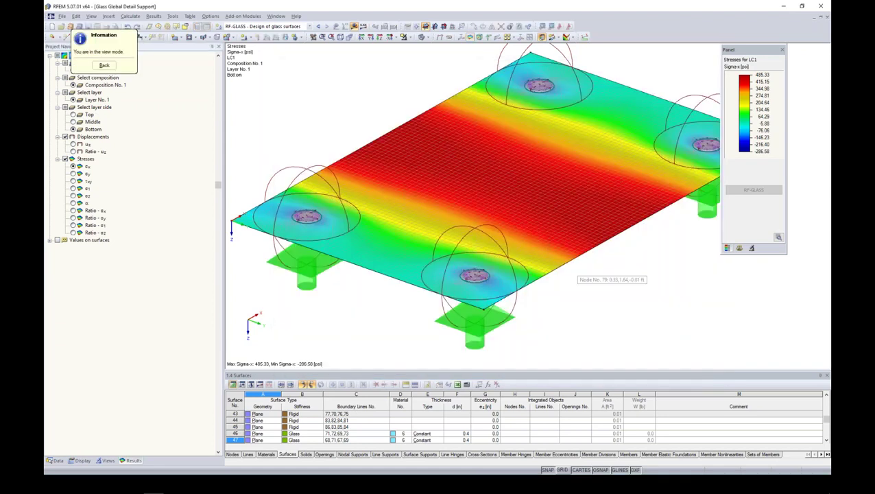
pyautogui.scroll(-2, 581, 270)
pyautogui.moveTo(629, 282); pyautogui.dragTo(607, 273, button='middle')
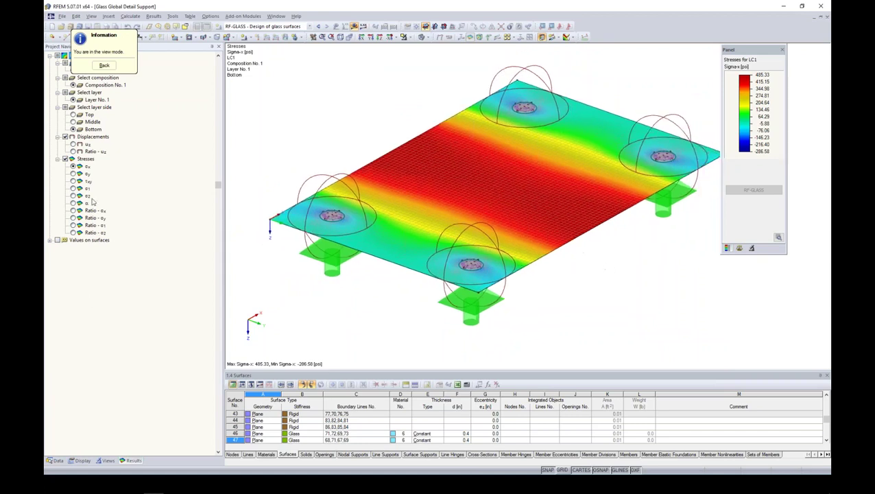
pyautogui.click(73, 174)
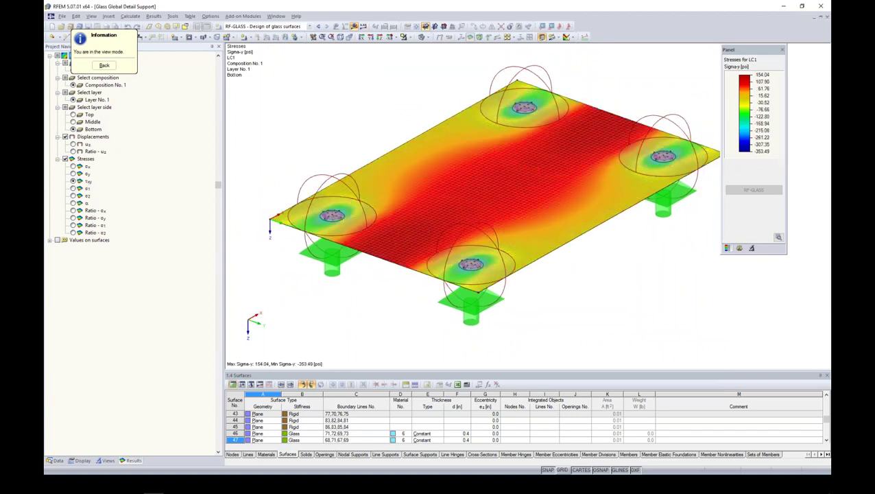
pyautogui.click(74, 181)
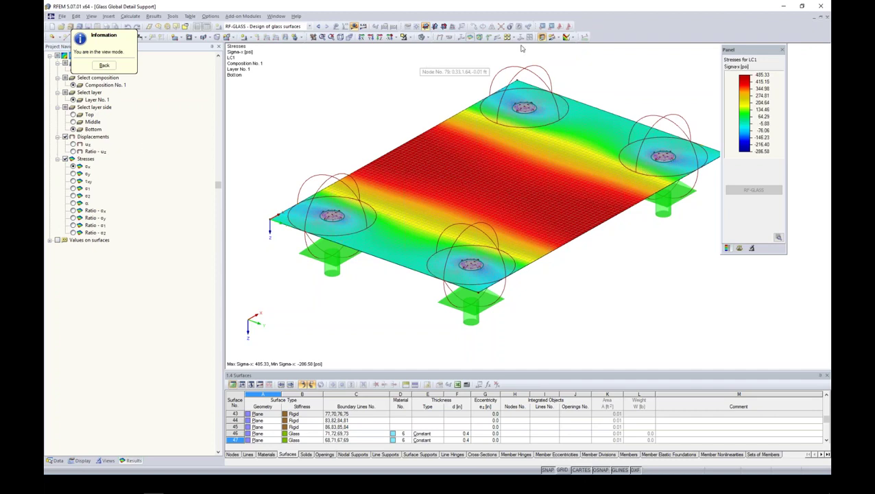
# Try to create a section through the plate's σx results from the graphics view mode
pyautogui.click(553, 37)
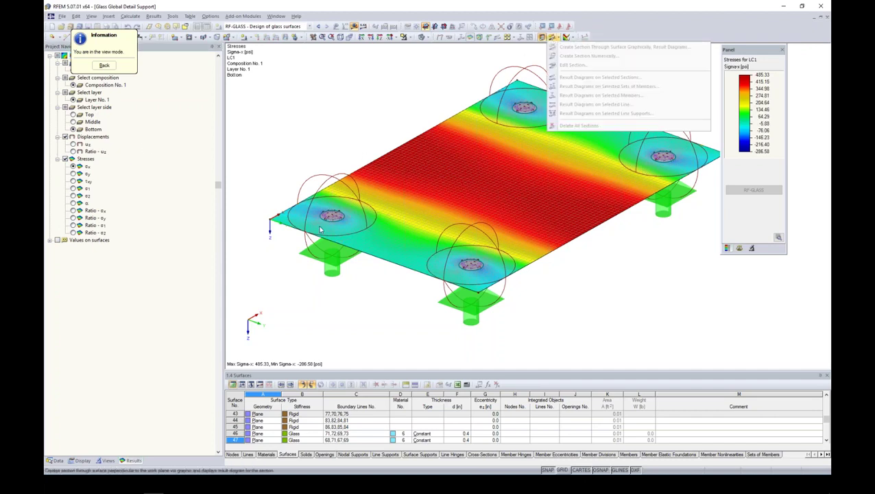
pyautogui.click(553, 38)
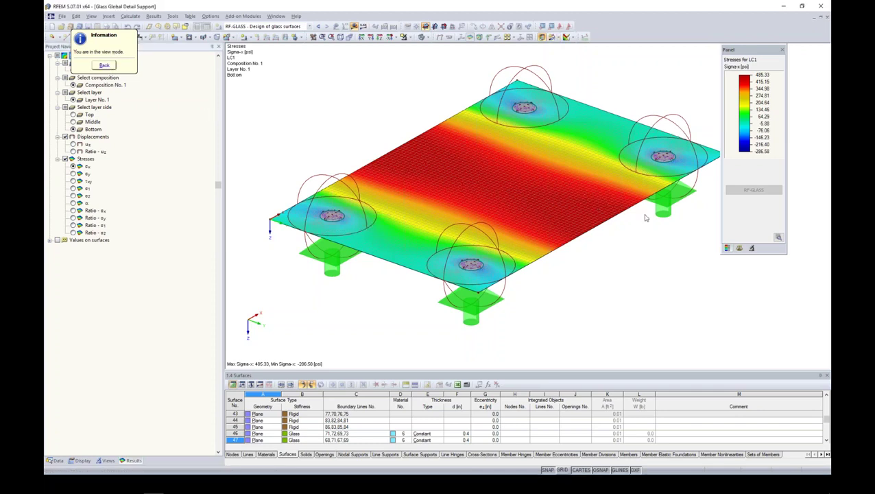
pyautogui.click(105, 65)
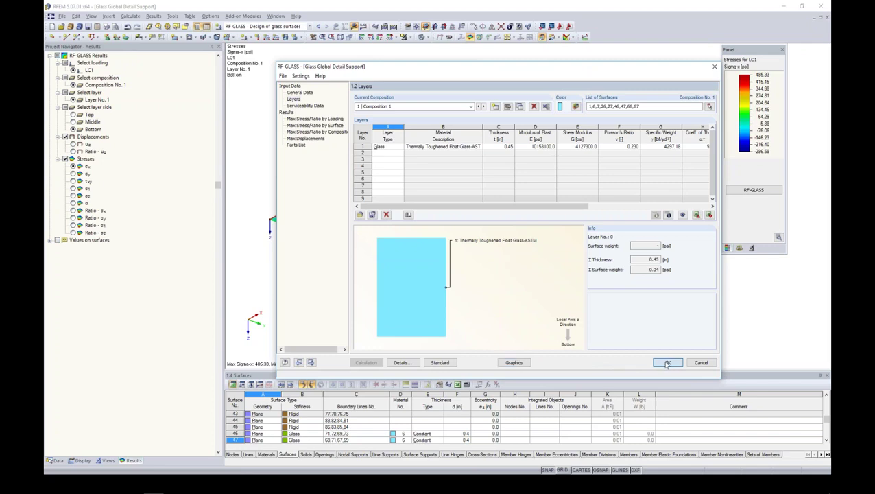
pyautogui.click(514, 363)
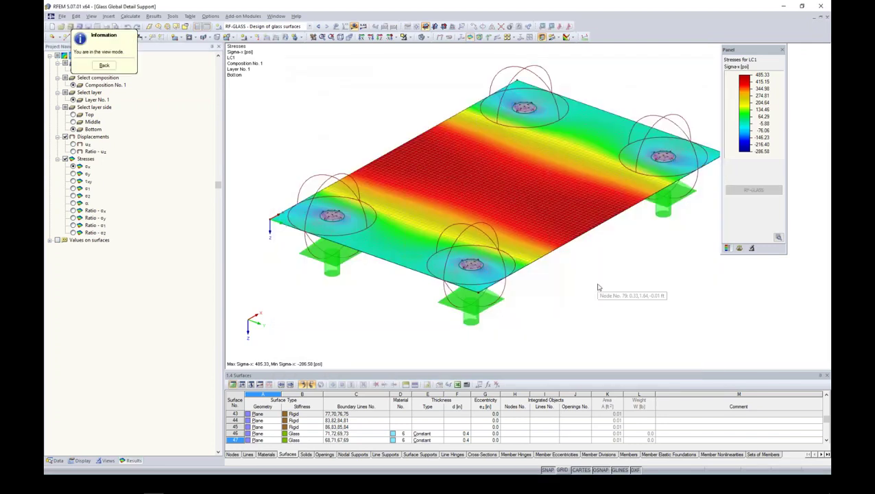
pyautogui.moveTo(558, 286); pyautogui.dragTo(487, 298, button='middle')
pyautogui.scroll(-2, 552, 277)
pyautogui.keyDown('ctrl'); pyautogui.moveTo(551, 274); pyautogui.dragTo(552, 288, button='middle'); pyautogui.keyUp('ctrl')
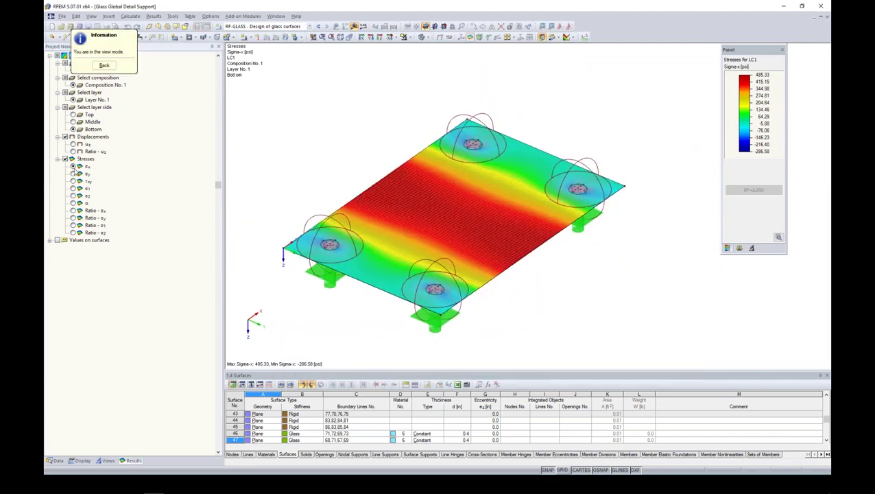
pyautogui.click(545, 37)
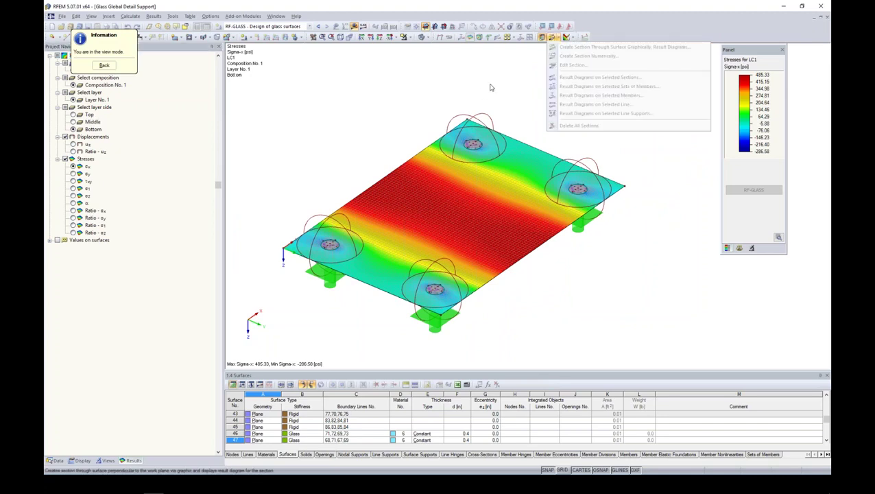
pyautogui.click(490, 87)
pyautogui.click(104, 65)
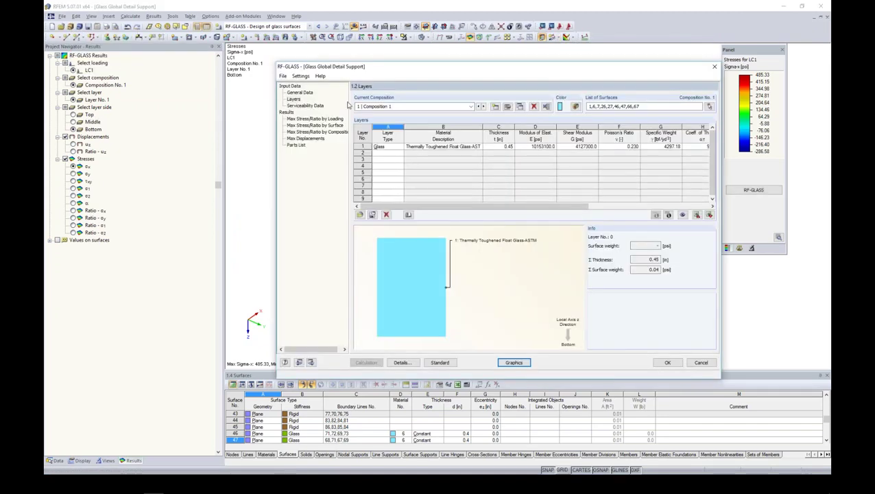
# Cut a section along the plate's long side through two supports and view the σ1 result diagram
pyautogui.click(315, 119)
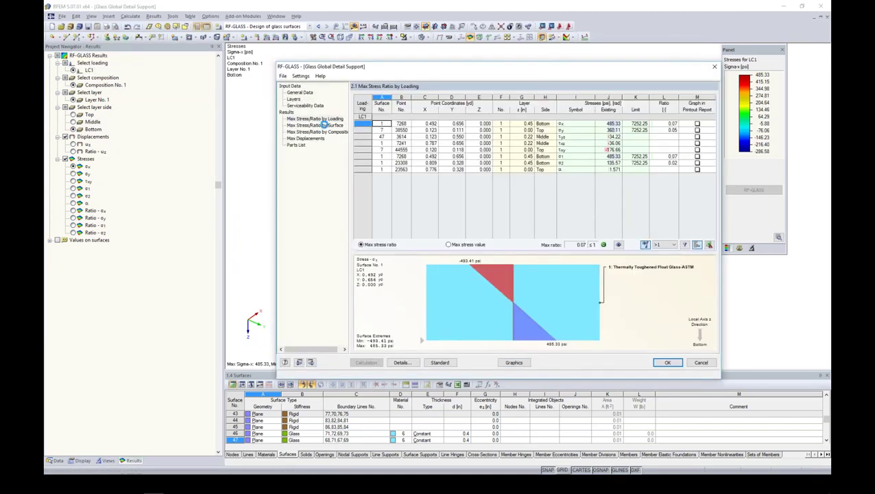
pyautogui.click(514, 362)
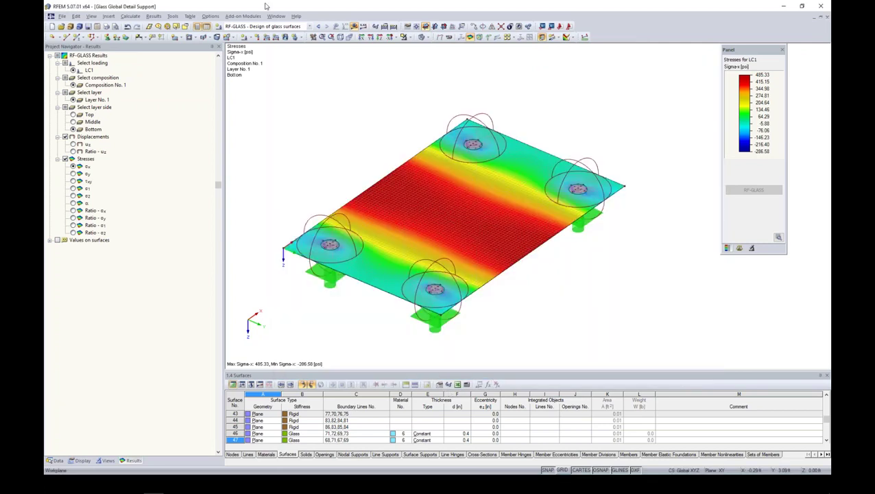
pyautogui.click(542, 37)
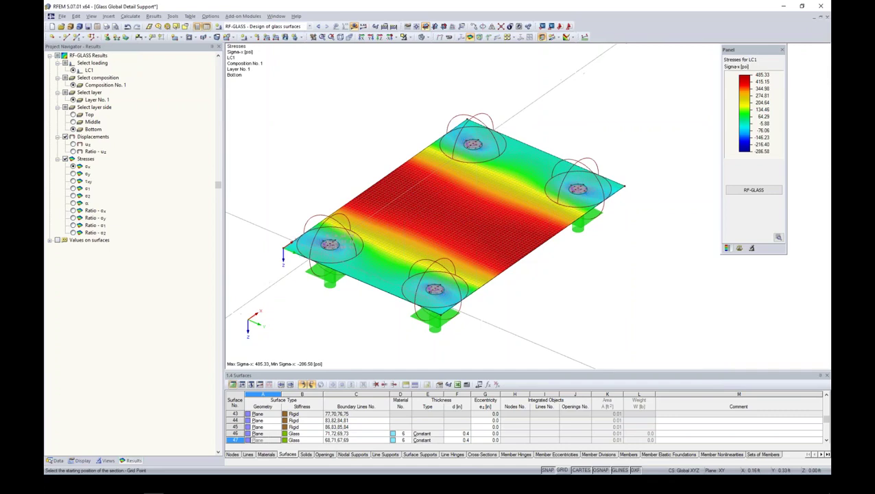
pyautogui.click(285, 242)
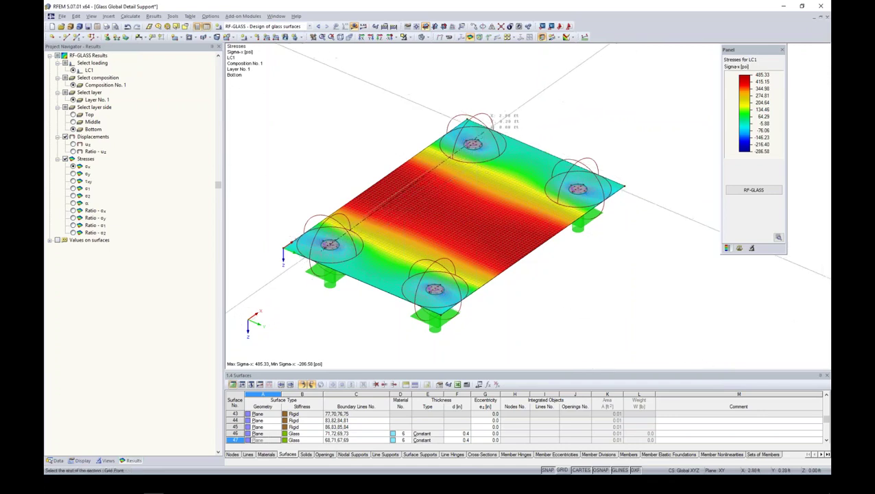
pyautogui.click(469, 121)
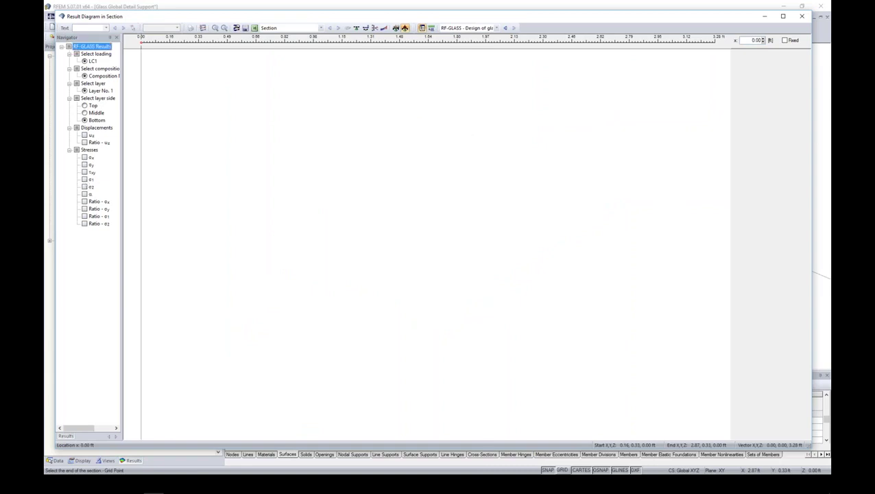
pyautogui.click(84, 179)
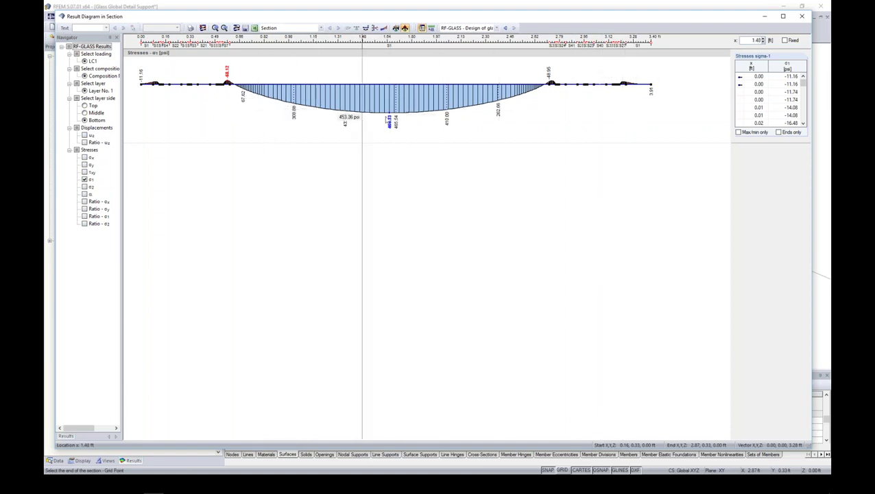
pyautogui.click(802, 16)
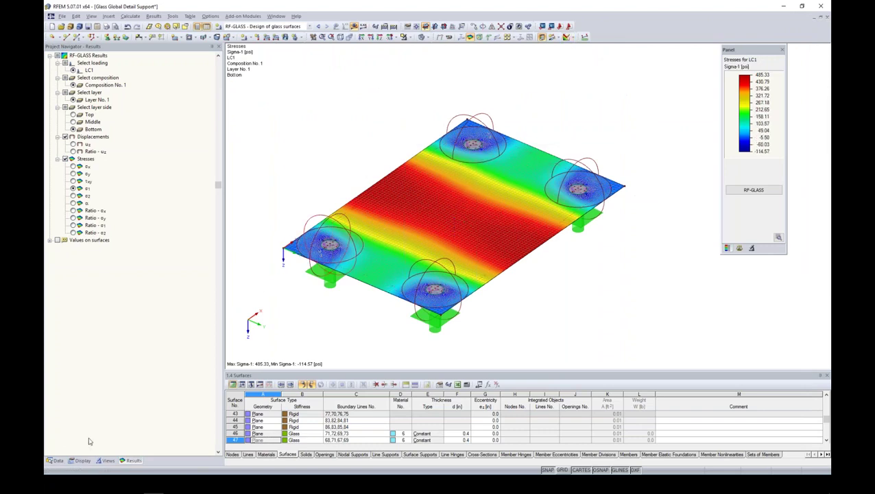
# Collapse the Glass Global Detail Support model's data tree and switch to the Balcony model
pyautogui.click(53, 462)
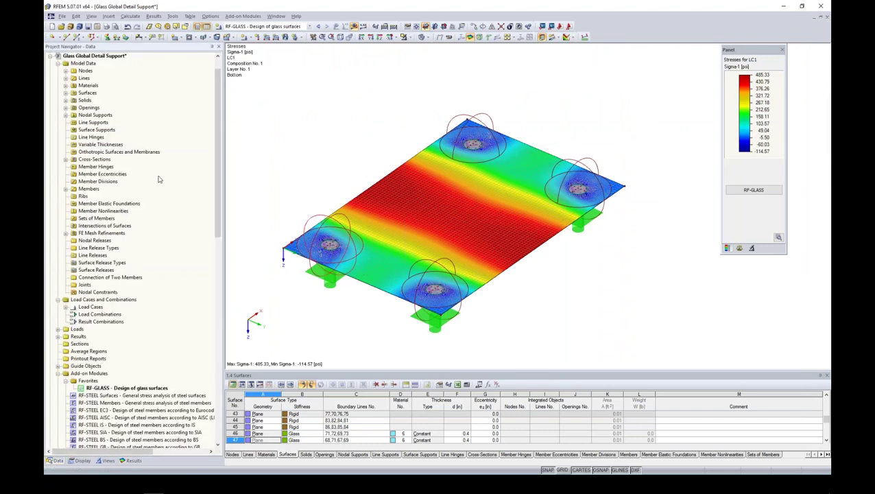
pyautogui.scroll(1, 218, 197)
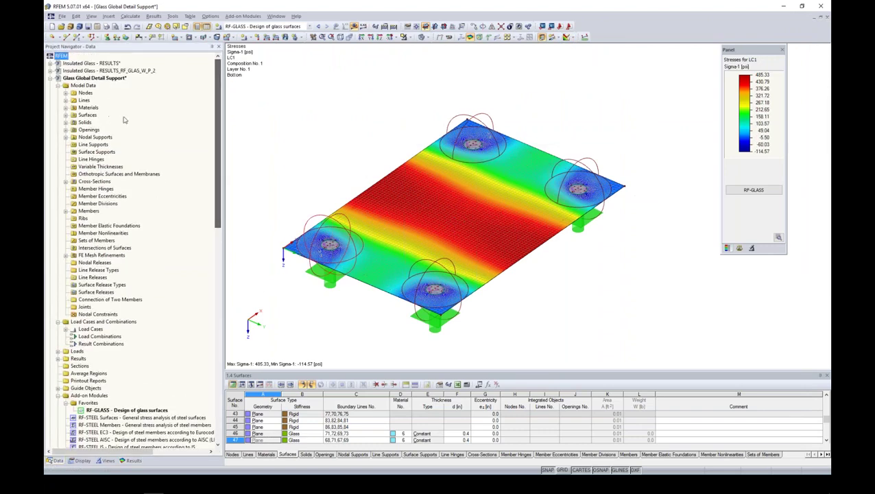
pyautogui.click(50, 78)
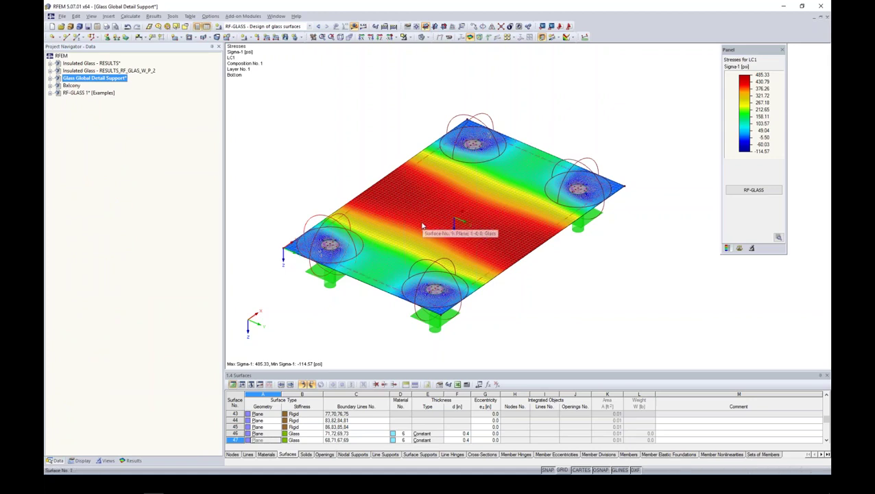
pyautogui.click(70, 86)
pyautogui.doubleClick(71, 88)
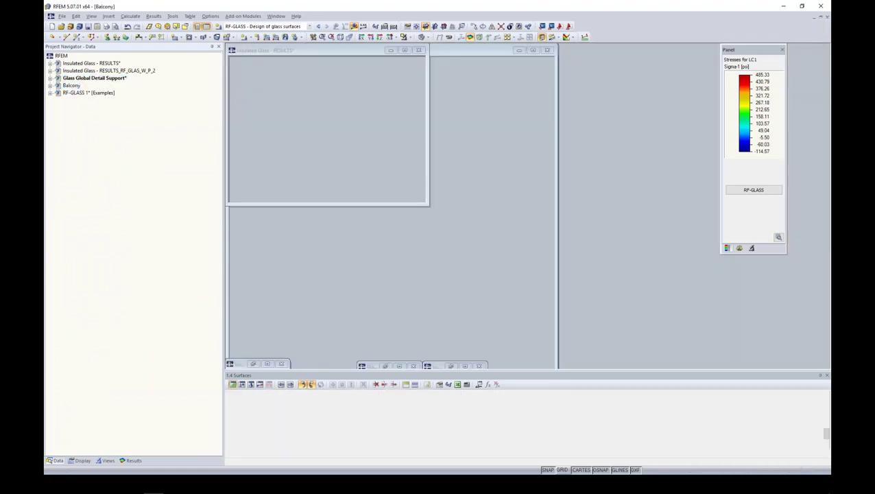
# Examine the balcony's glass panels, handrail and the handrail's point connections up close
pyautogui.moveTo(413, 295)
pyautogui.keyDown('ctrl'); pyautogui.mouseDown(button='middle')
pyautogui.moveTo(410, 310)
pyautogui.moveTo(414, 289)
pyautogui.mouseUp(button='middle'); pyautogui.keyUp('ctrl')
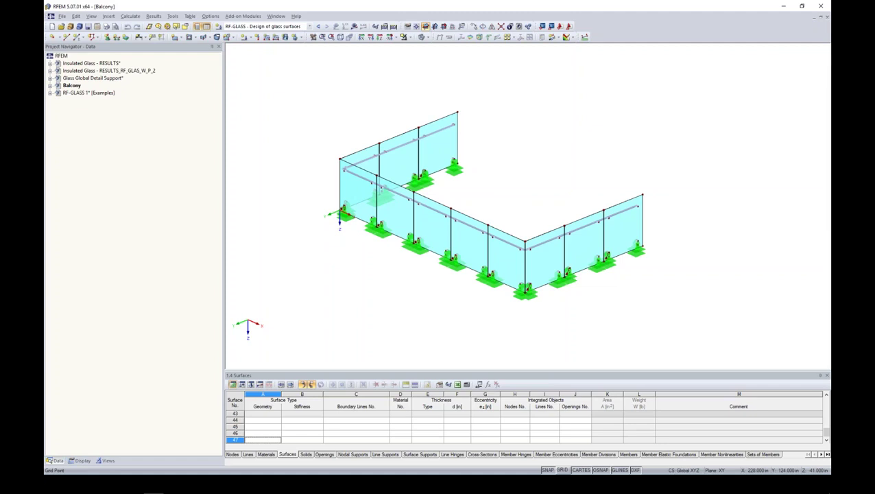
pyautogui.keyDown('ctrl'); pyautogui.moveTo(548, 211); pyautogui.dragTo(499, 210, button='middle'); pyautogui.keyUp('ctrl')
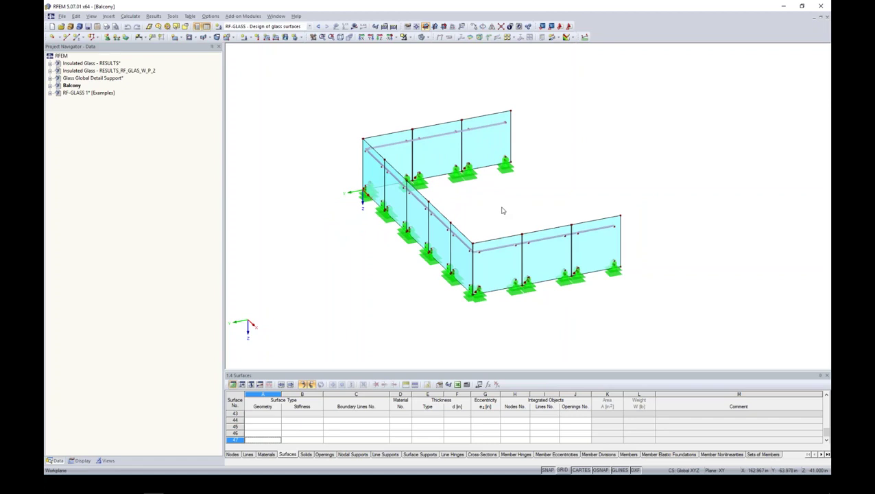
pyautogui.scroll(5, 522, 267)
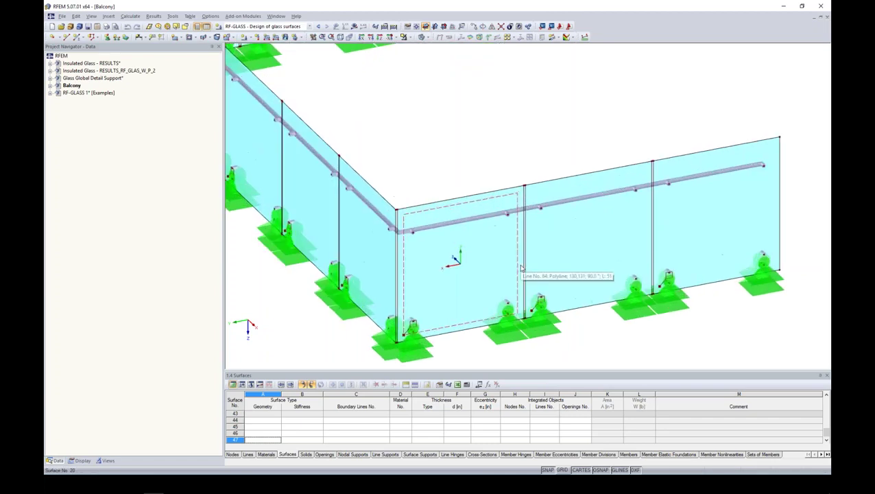
pyautogui.scroll(2, 522, 267)
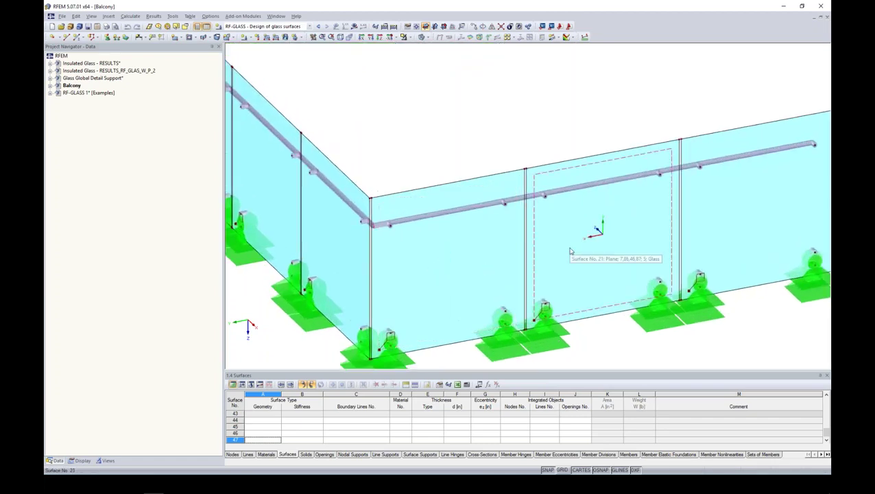
pyautogui.scroll(3, 515, 185)
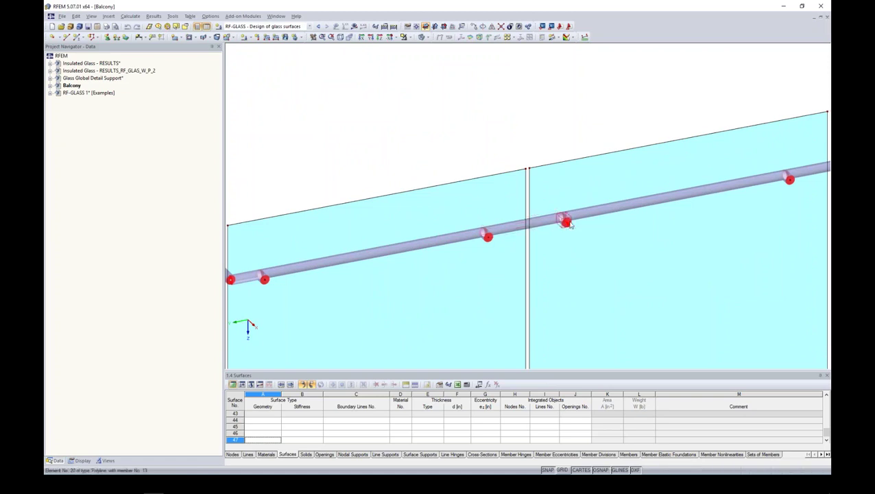
pyautogui.scroll(-5, 569, 225)
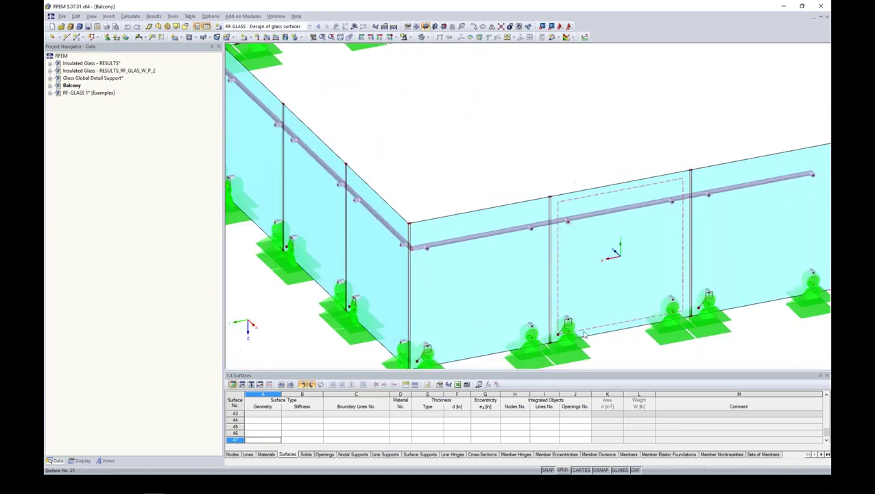
# Reduce the display size of the nodal support symbols at the base of the glass panels
pyautogui.scroll(5, 584, 334)
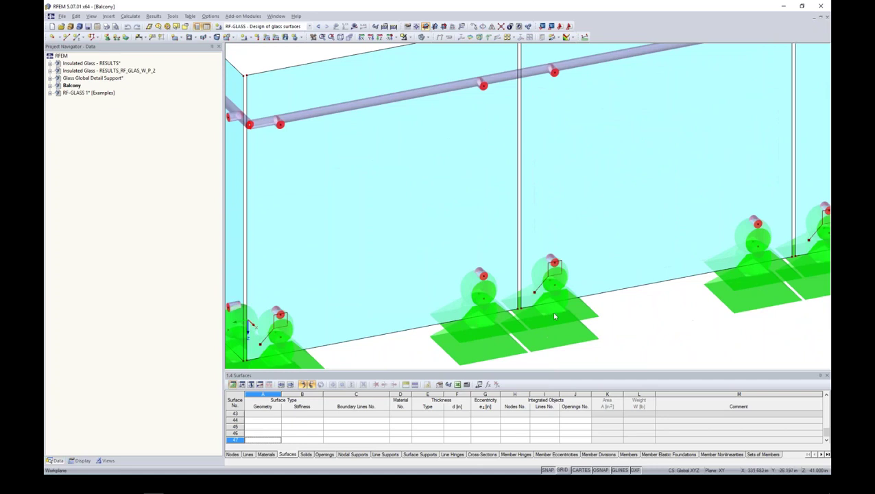
pyautogui.rightClick(550, 320)
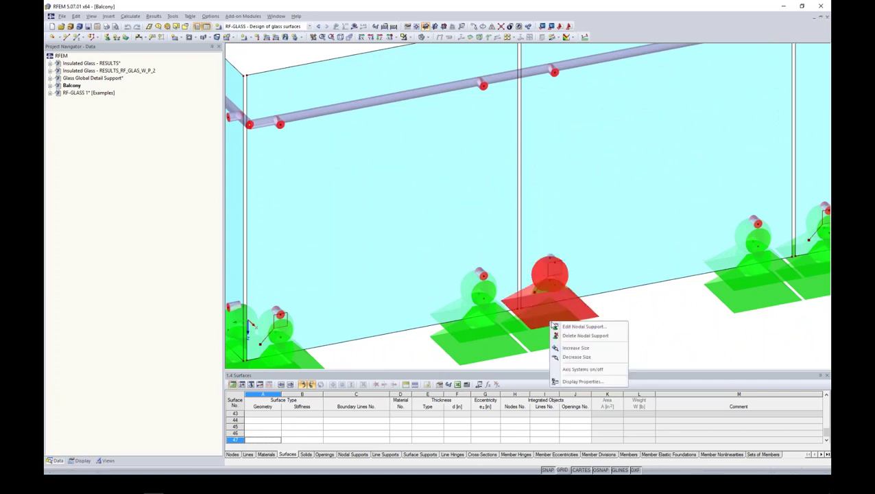
pyautogui.click(575, 357)
pyautogui.rightClick(557, 316)
pyautogui.click(575, 350)
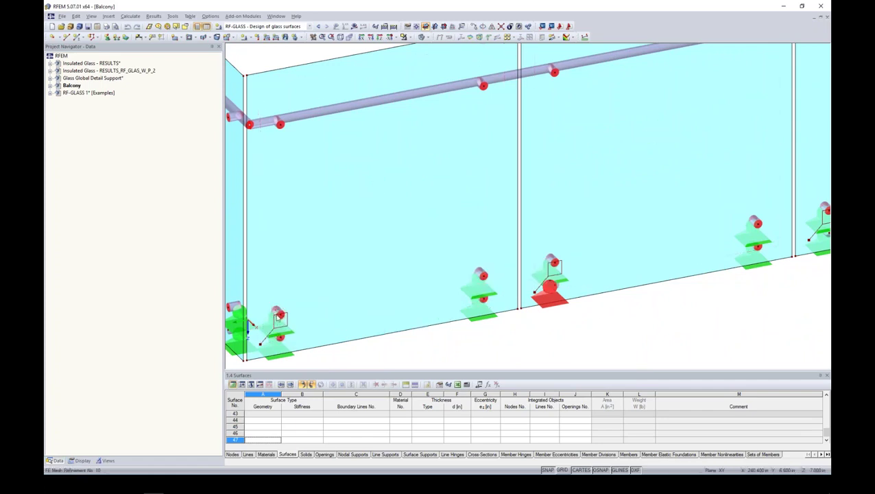
# Show the whole balcony and open its RF-GLASS design case at the general data
pyautogui.scroll(-5, 475, 281)
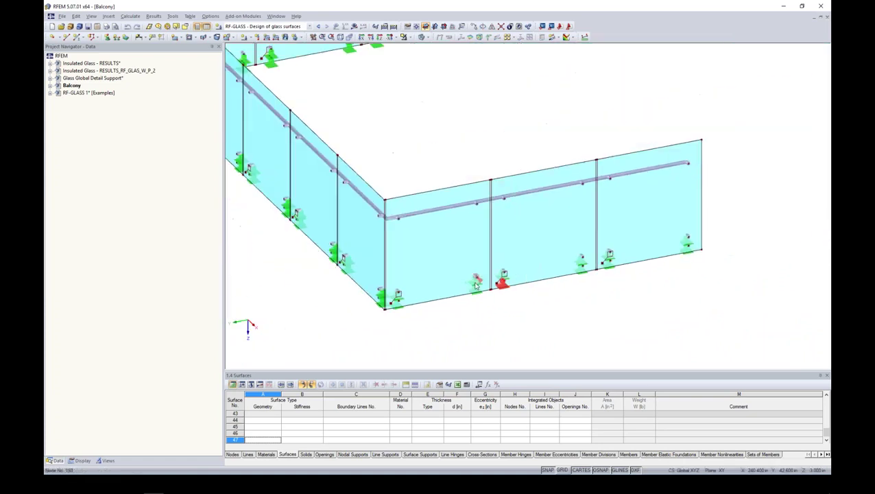
pyautogui.scroll(-5, 476, 284)
pyautogui.keyDown('ctrl'); pyautogui.moveTo(378, 293); pyautogui.dragTo(428, 297, button='middle'); pyautogui.keyUp('ctrl')
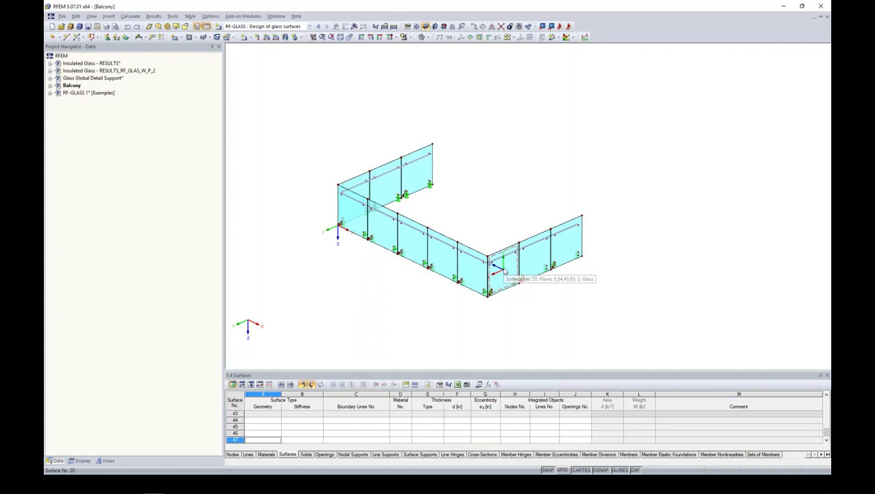
pyautogui.scroll(3, 517, 309)
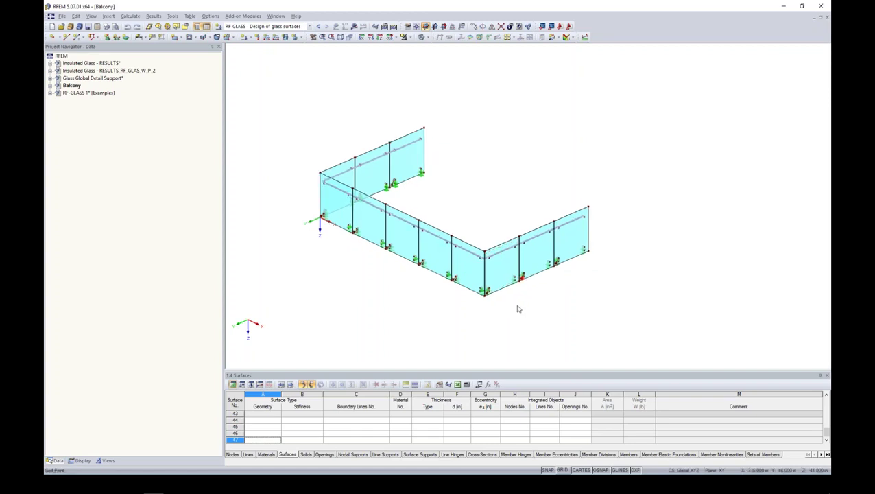
pyautogui.moveTo(522, 311); pyautogui.dragTo(548, 322, button='middle')
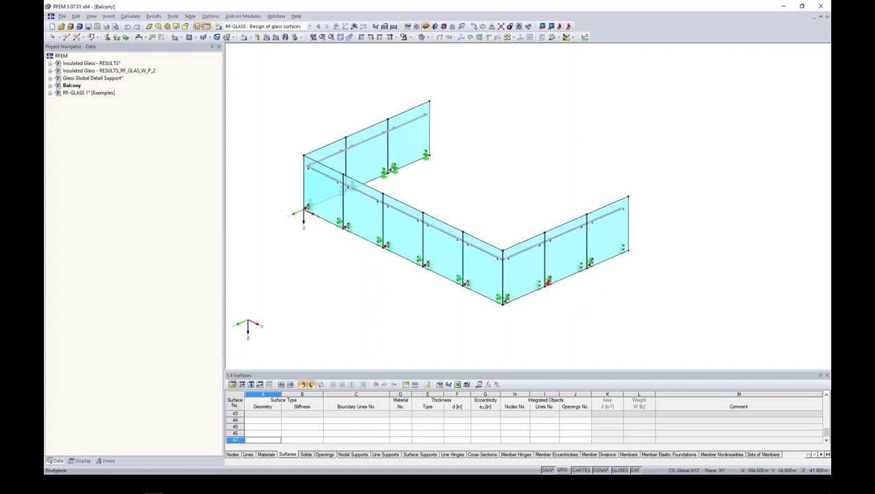
pyautogui.click(50, 86)
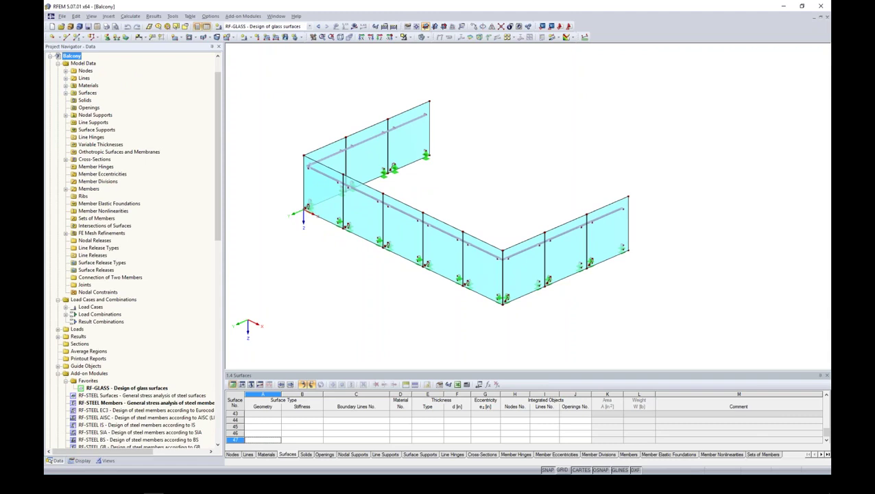
pyautogui.doubleClick(137, 387)
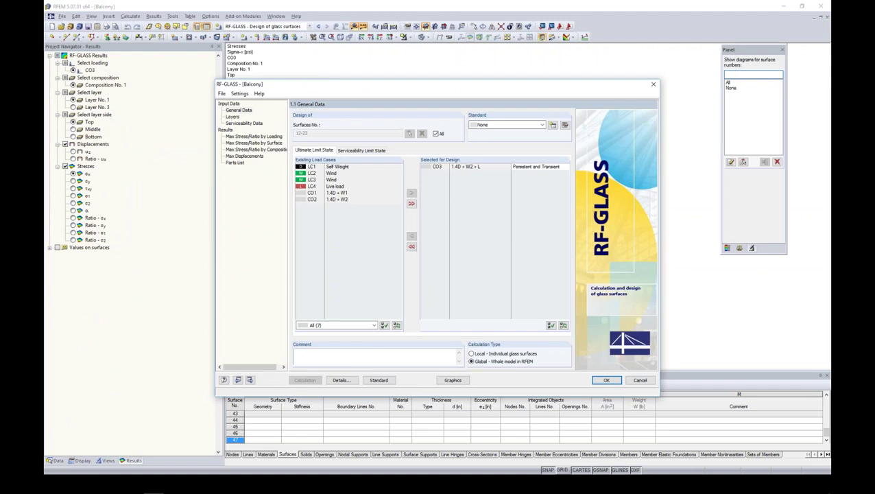
pyautogui.moveTo(316, 86); pyautogui.dragTo(432, 68)
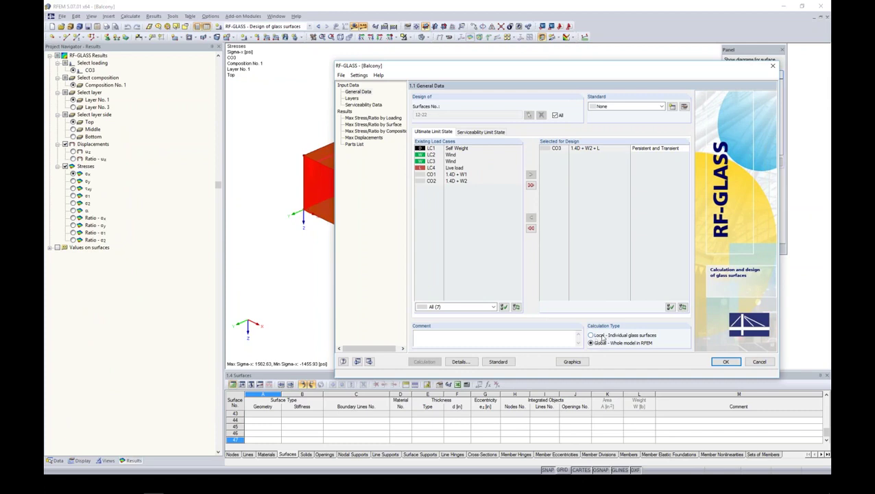
# Review the glass and foil layers of Composition 1, its calculation and modeling details, and the serviceability data
pyautogui.click(351, 99)
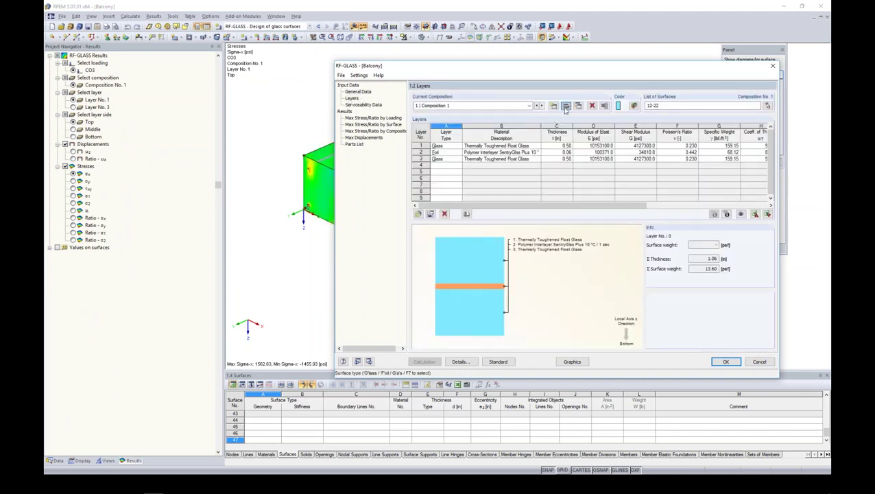
pyautogui.click(562, 105)
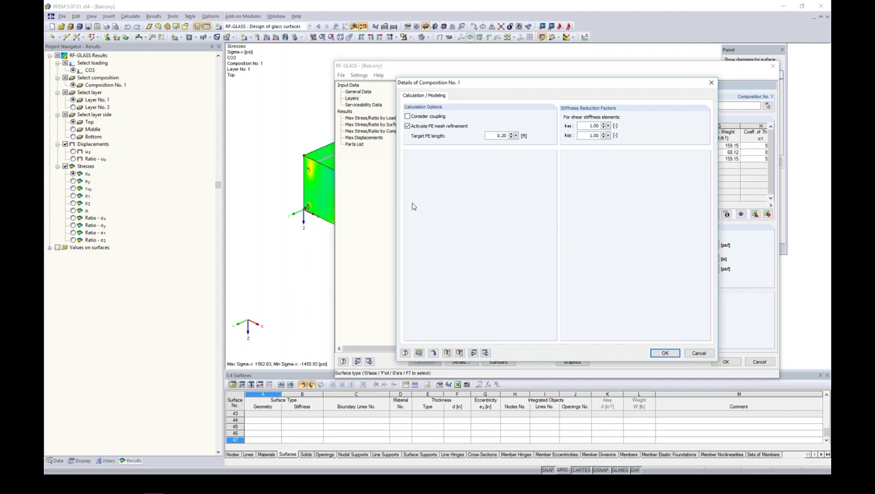
pyautogui.click(664, 353)
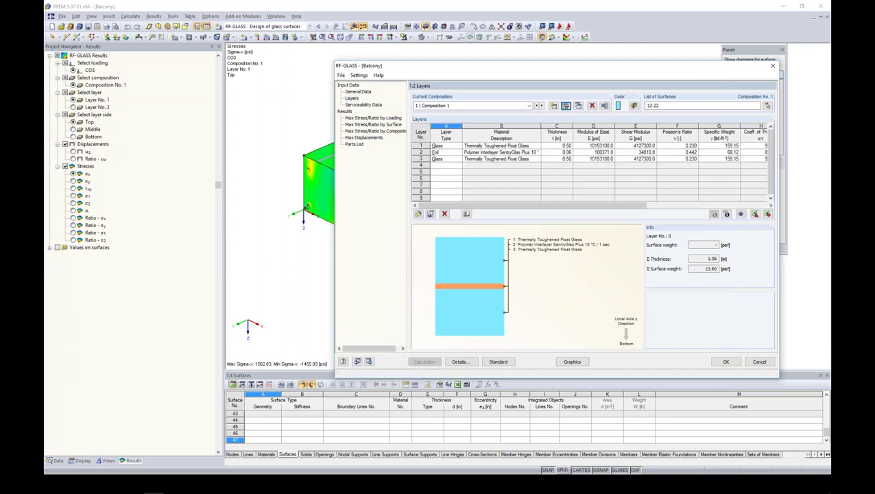
pyautogui.click(379, 105)
# Review the maximum stress ratios by loading and the stress diagrams through the layers for τxy, σ1 and σ2
pyautogui.click(371, 118)
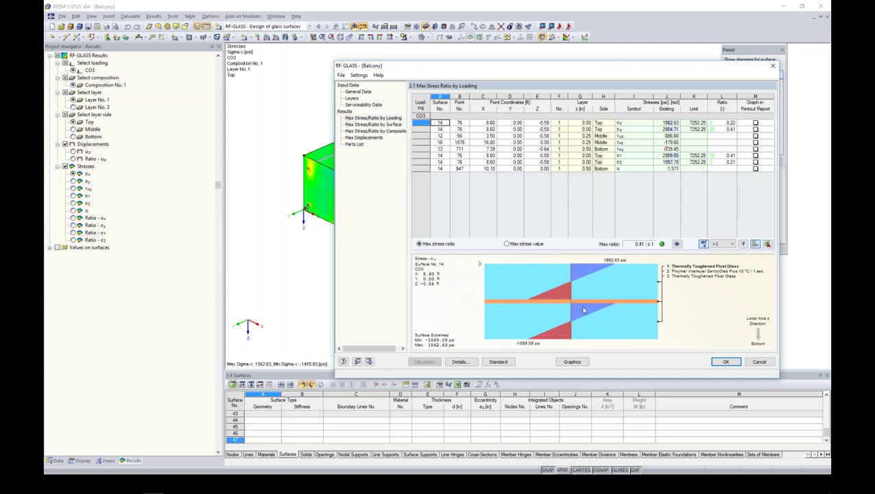
pyautogui.click(583, 149)
pyautogui.press('Down')
pyautogui.press('Down')
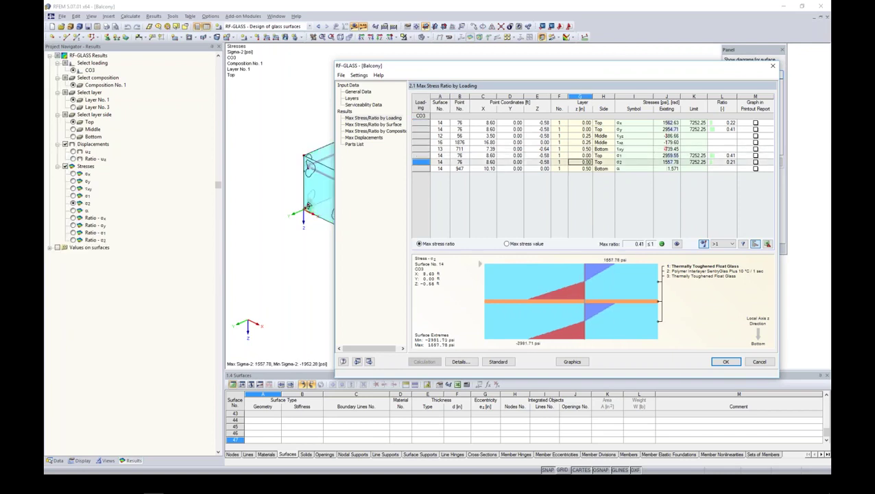
# Display the RF-GLASS results graphically on the balcony and look at the σ1 and τxy distributions
pyautogui.click(576, 365)
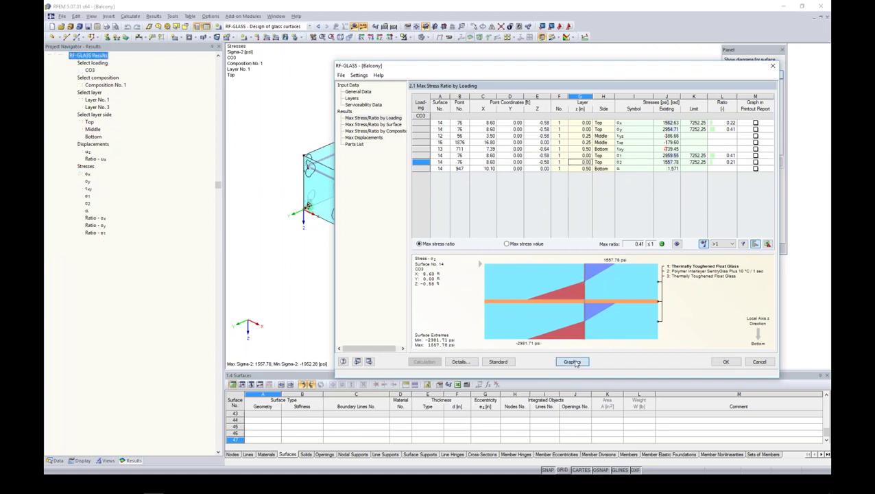
pyautogui.click(74, 196)
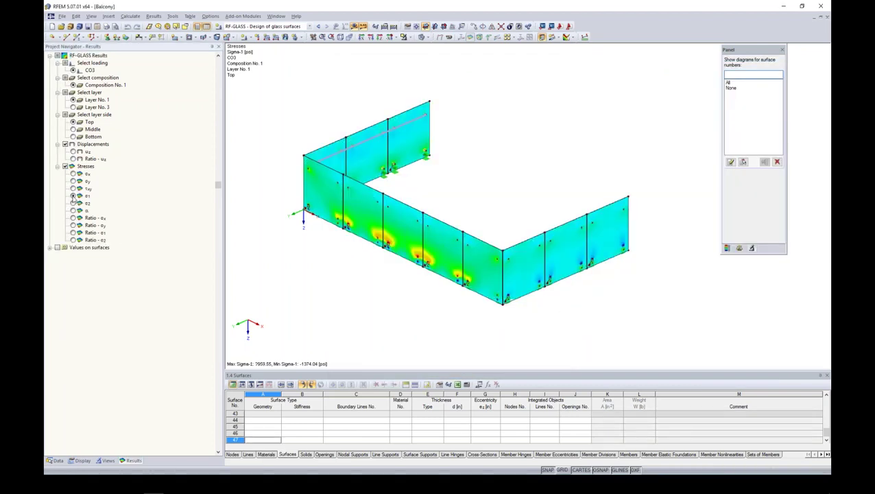
pyautogui.click(73, 188)
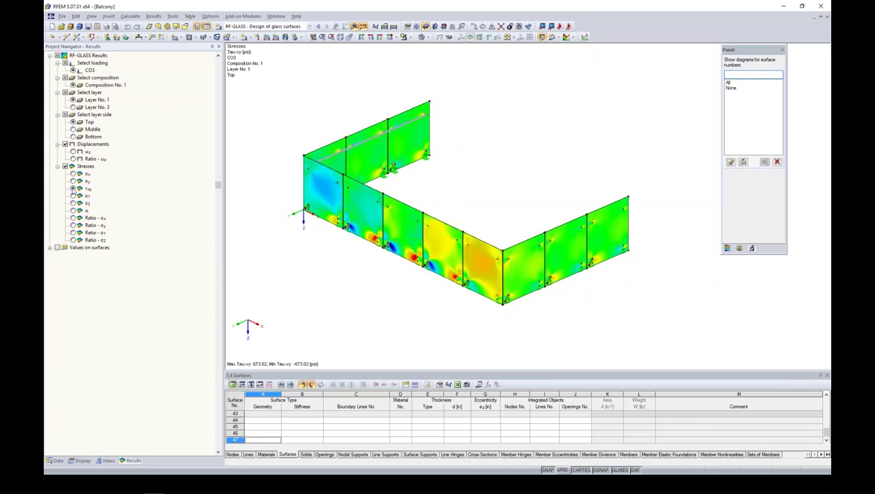
# Examine the τxy distribution on the balcony glass from several angles, including close up at the panels' lower supports and handrail connections
pyautogui.keyDown('ctrl'); pyautogui.moveTo(382, 302); pyautogui.dragTo(457, 201, button='middle'); pyautogui.keyUp('ctrl')
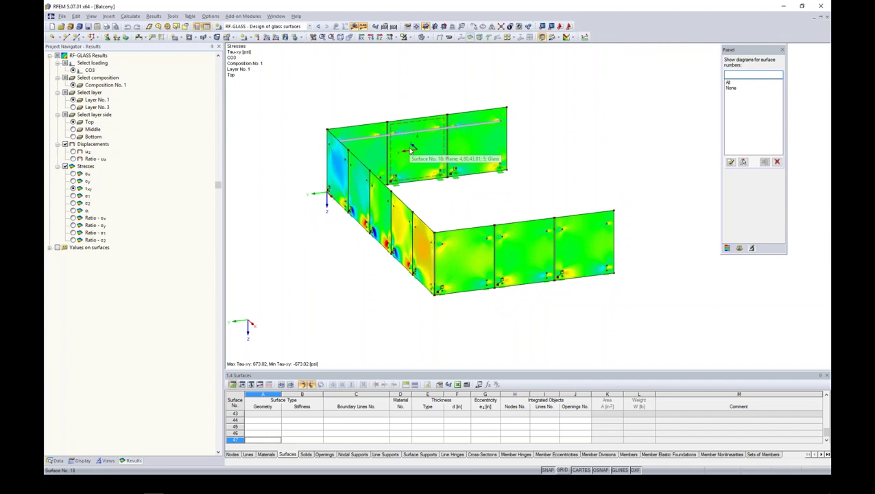
pyautogui.keyDown('ctrl'); pyautogui.moveTo(410, 166); pyautogui.dragTo(374, 141, button='middle'); pyautogui.keyUp('ctrl')
pyautogui.scroll(3, 370, 137)
pyautogui.scroll(3, 364, 132)
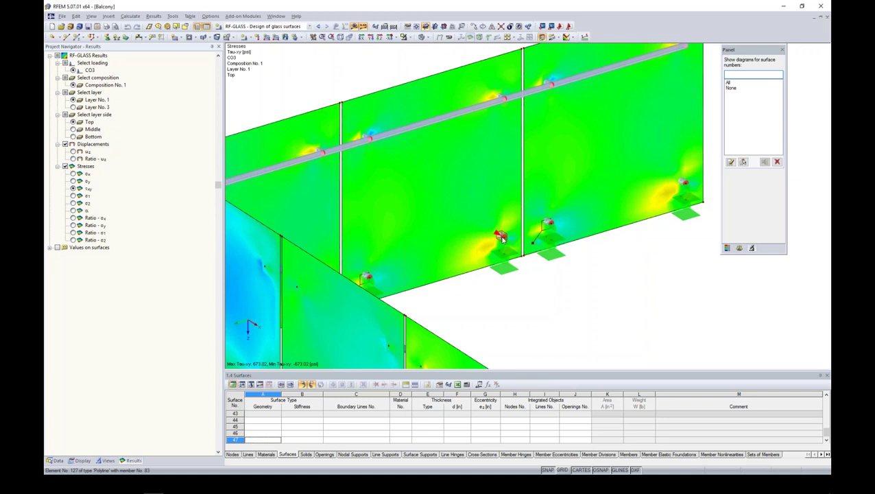
pyautogui.scroll(-5, 502, 238)
pyautogui.moveTo(552, 278); pyautogui.dragTo(472, 201, button='middle')
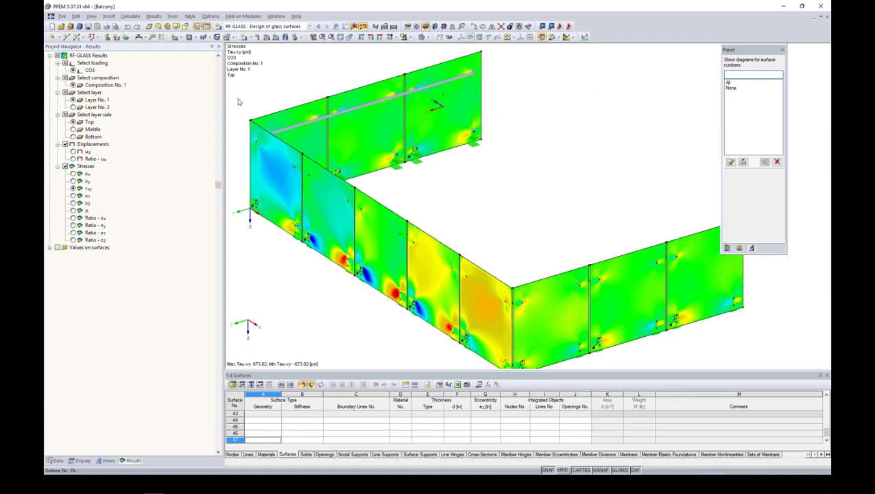
pyautogui.scroll(-2, 450, 205)
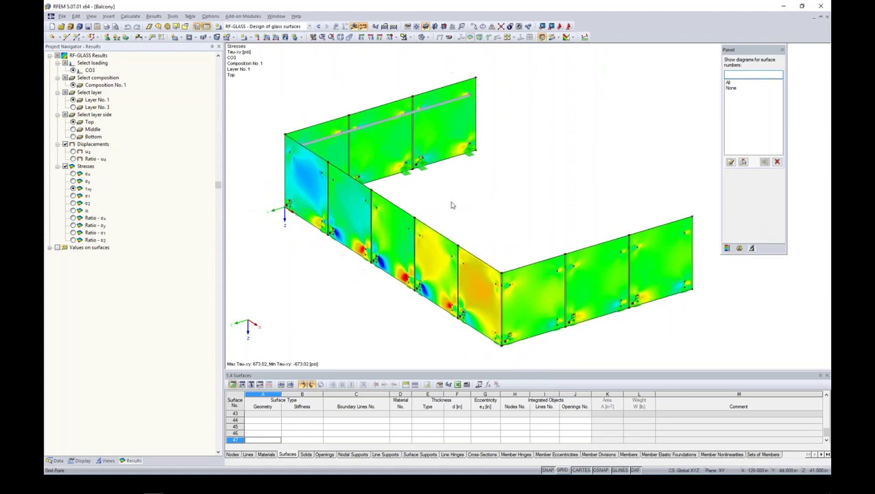
# Switch the displayed results to RF-STEEL Members CA1 and open that design case at its general data
pyautogui.click(55, 460)
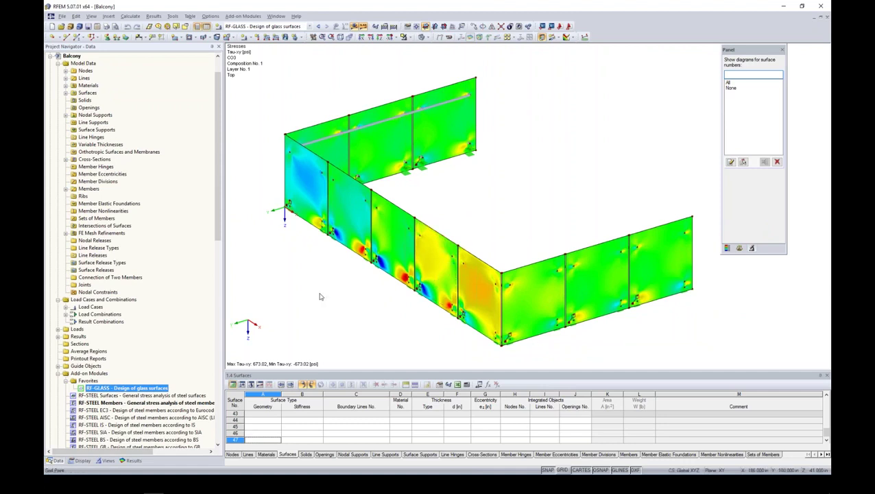
pyautogui.click(126, 404)
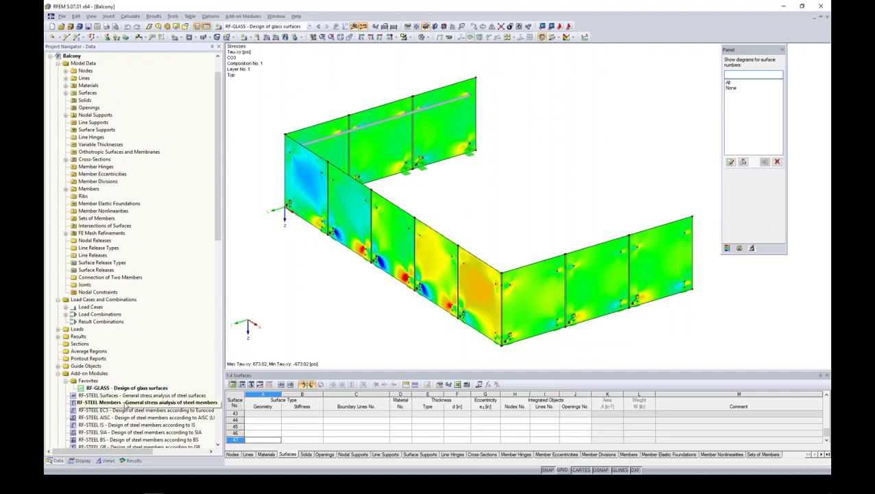
pyautogui.click(310, 26)
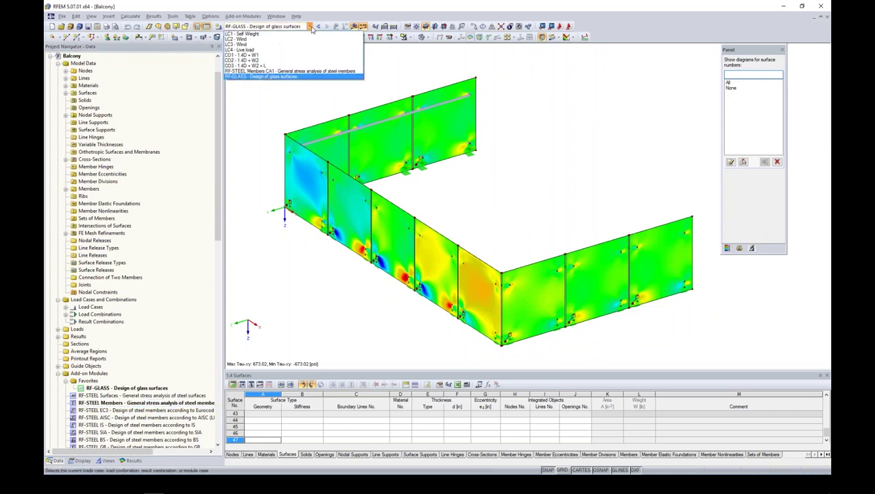
pyautogui.click(282, 71)
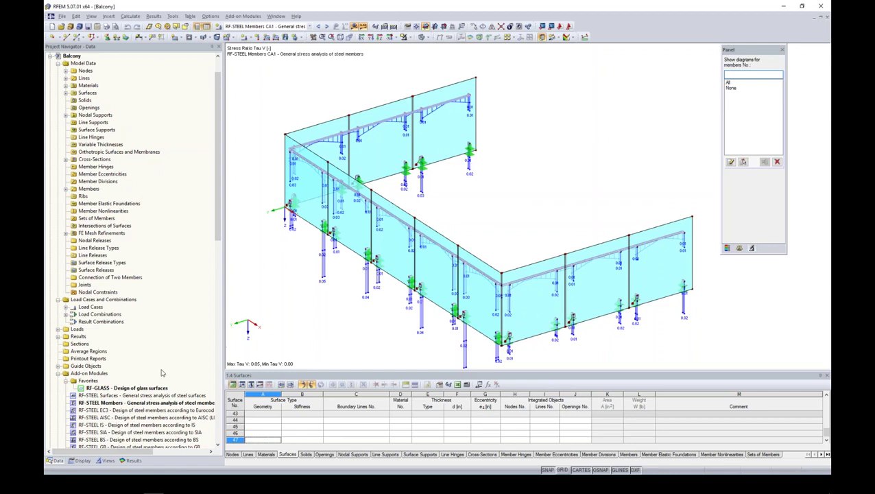
pyautogui.doubleClick(81, 403)
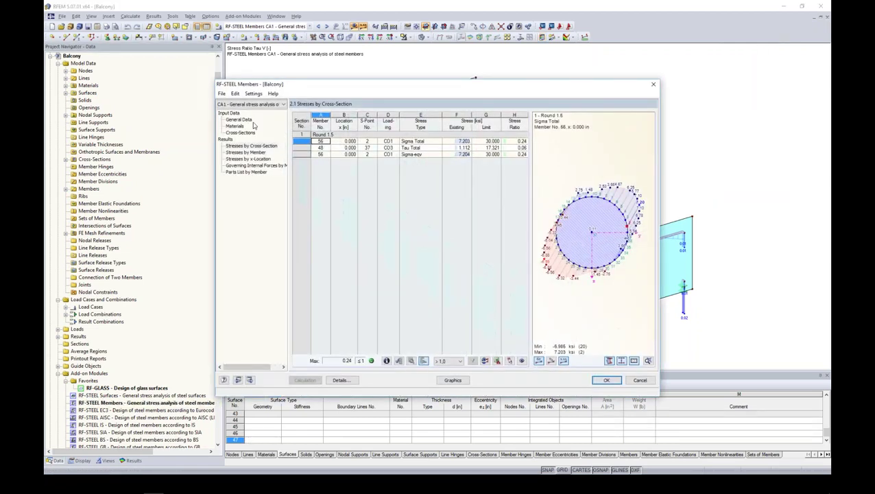
pyautogui.click(241, 120)
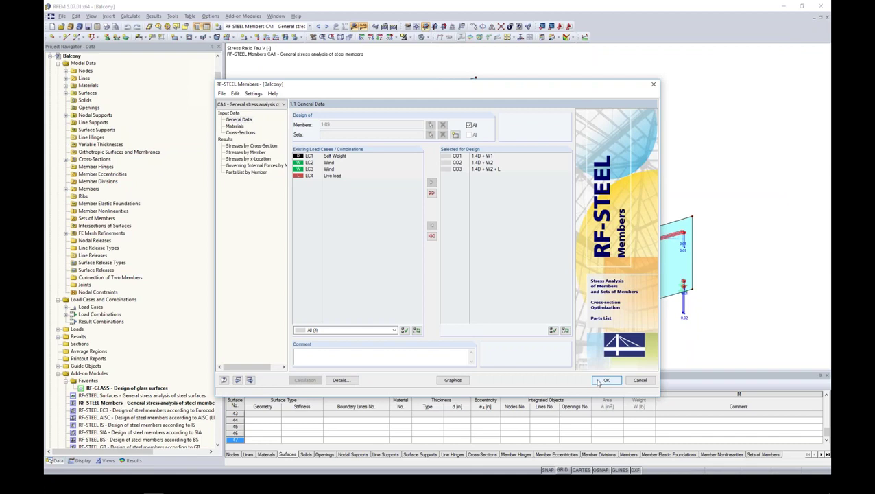
# Display the RF-STEEL Members results graphically and examine the Sigma-eqv stress ratio along the balcony's steel members
pyautogui.click(452, 380)
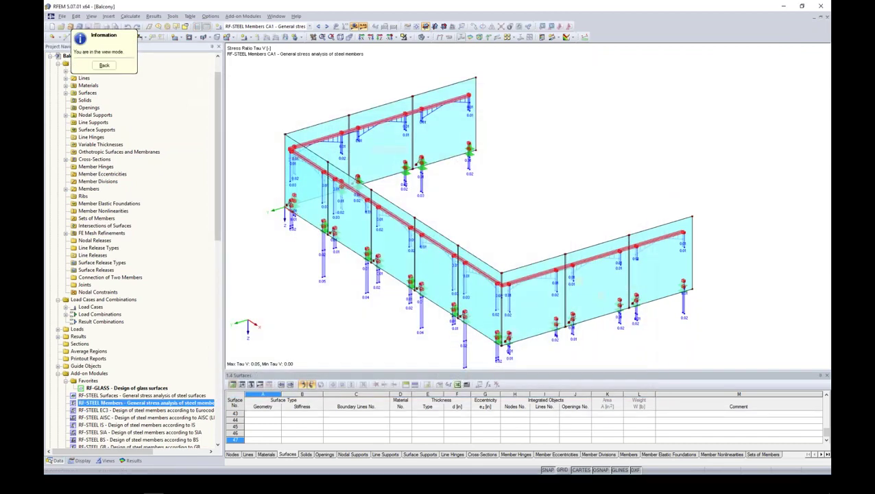
pyautogui.click(131, 461)
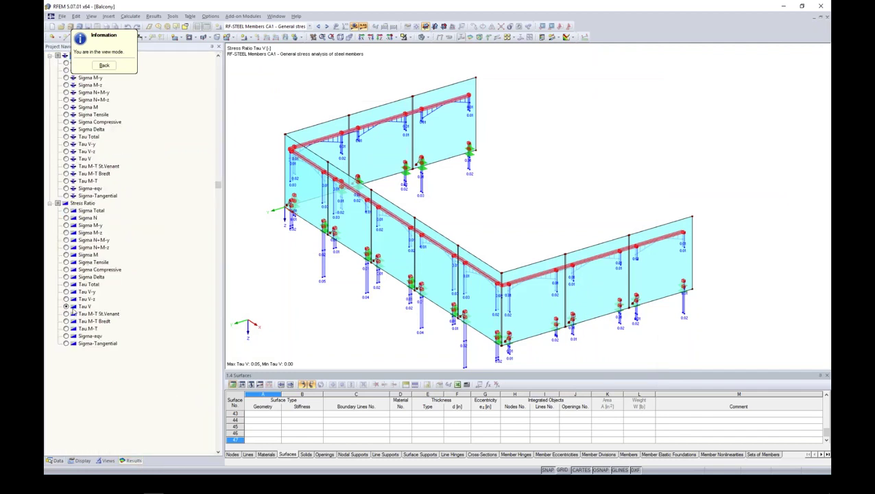
pyautogui.click(66, 336)
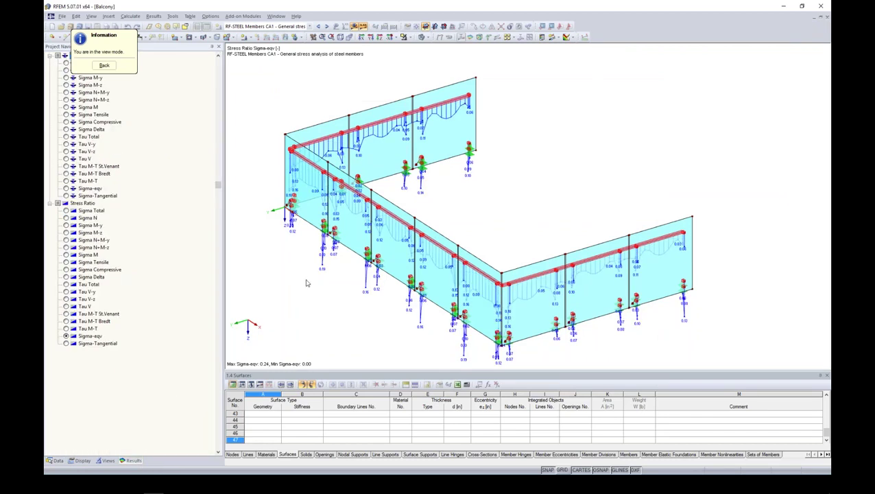
pyautogui.keyDown('ctrl'); pyautogui.moveTo(343, 307); pyautogui.dragTo(408, 266, button='middle'); pyautogui.keyUp('ctrl')
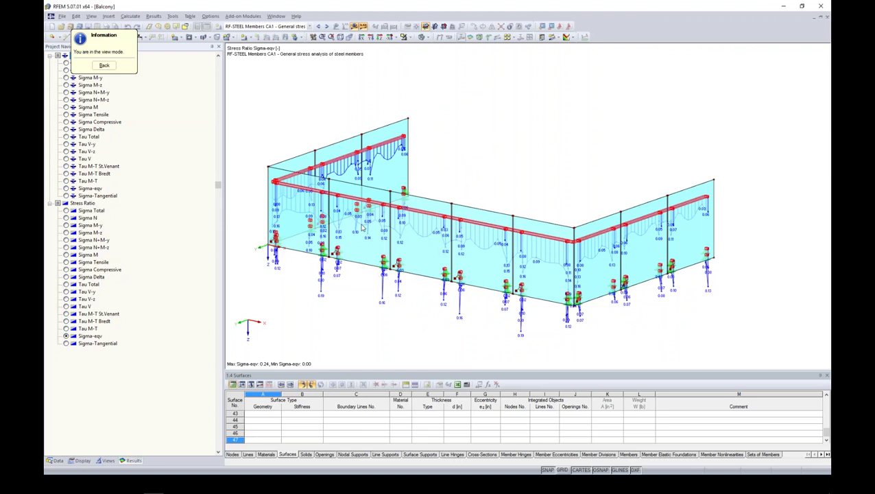
# Return from the graphic view mode, close RF-STEEL Members with its data accepted, and collapse the Balcony model's data tree
pyautogui.click(55, 460)
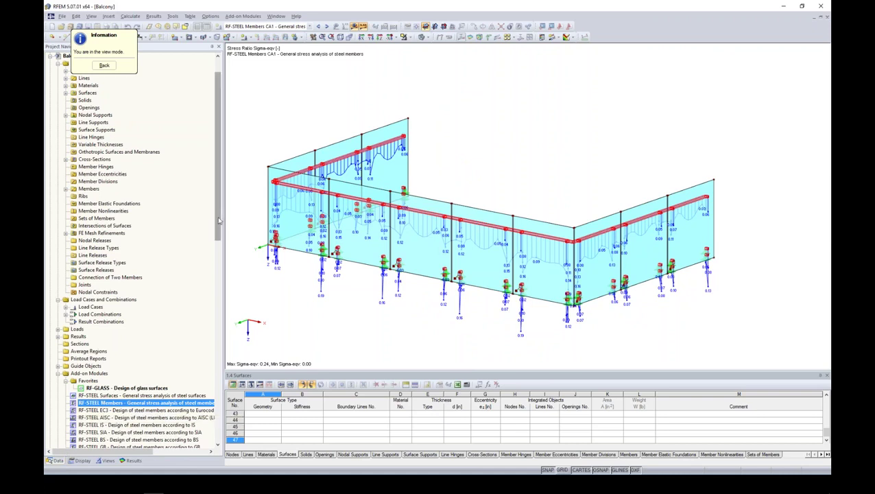
pyautogui.moveTo(217, 192); pyautogui.dragTo(218, 166)
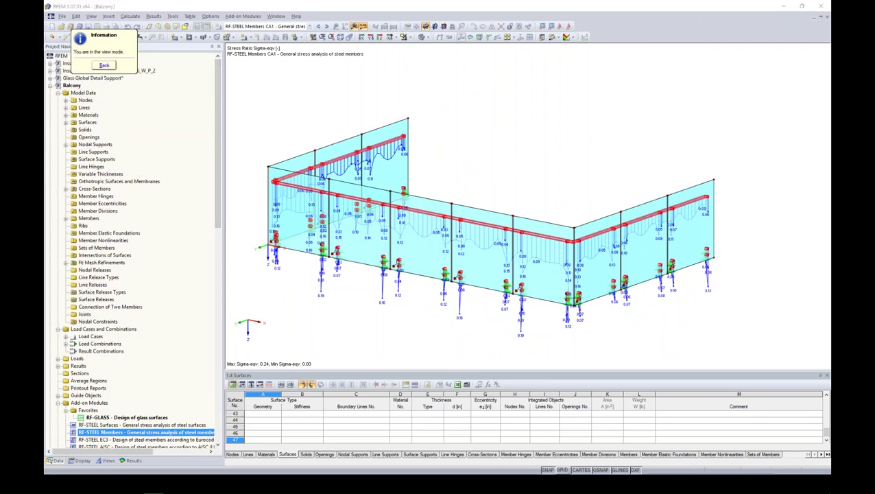
pyautogui.click(104, 65)
pyautogui.click(606, 381)
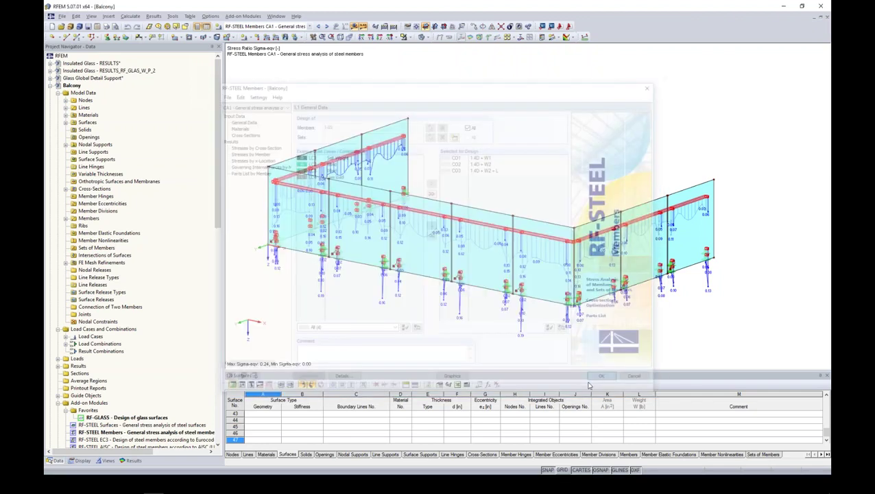
pyautogui.click(50, 85)
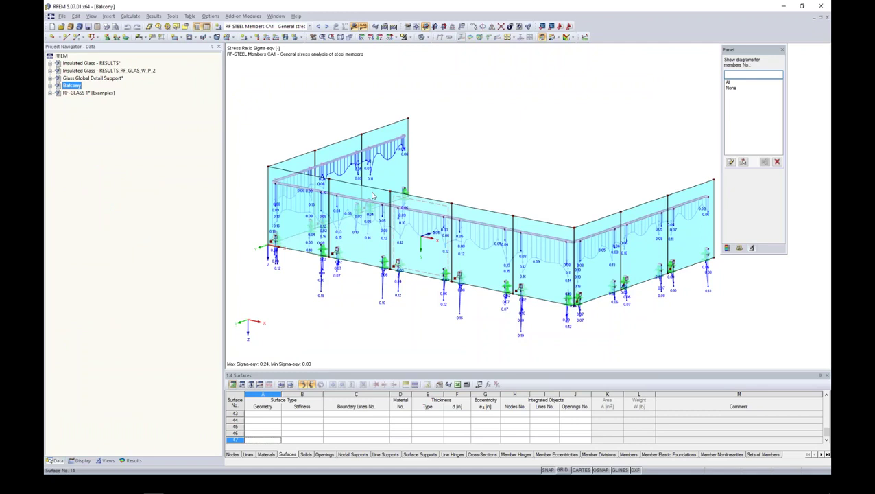
# Switch back to the RF-GLASS results and go through the balcony's stress distributions from σx to σ2, finishing on σ1
pyautogui.click(133, 461)
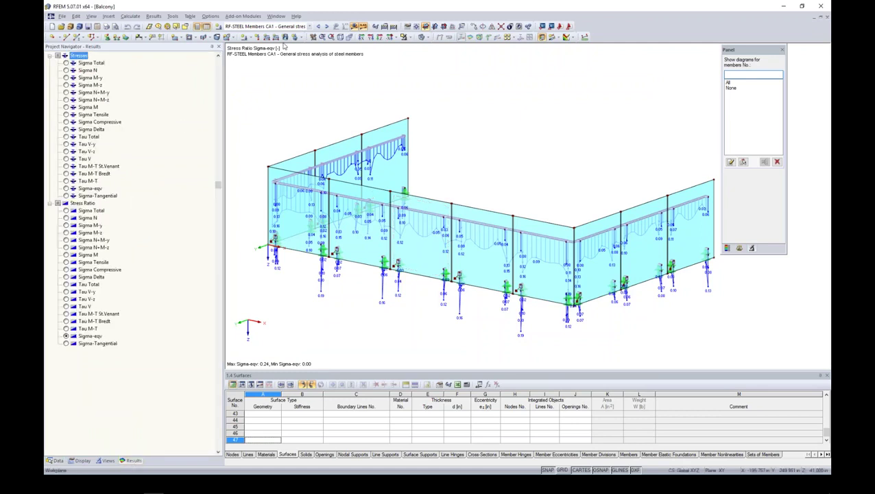
pyautogui.click(309, 27)
pyautogui.click(281, 78)
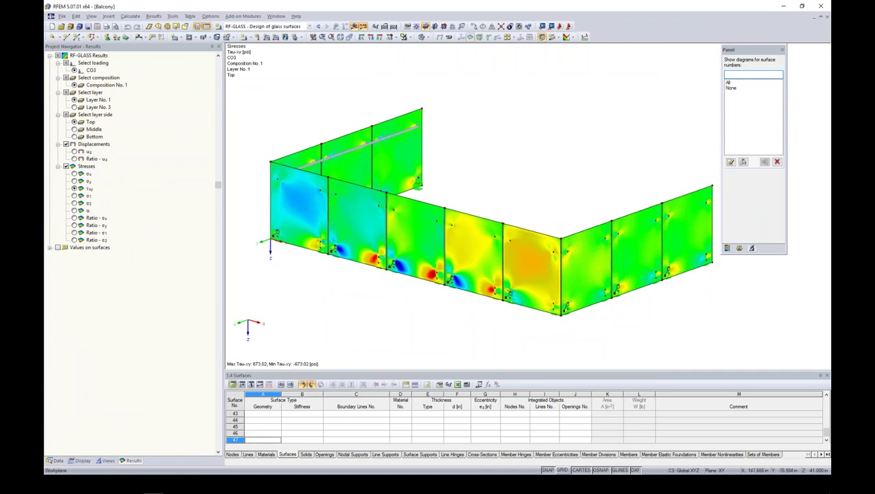
pyautogui.click(74, 174)
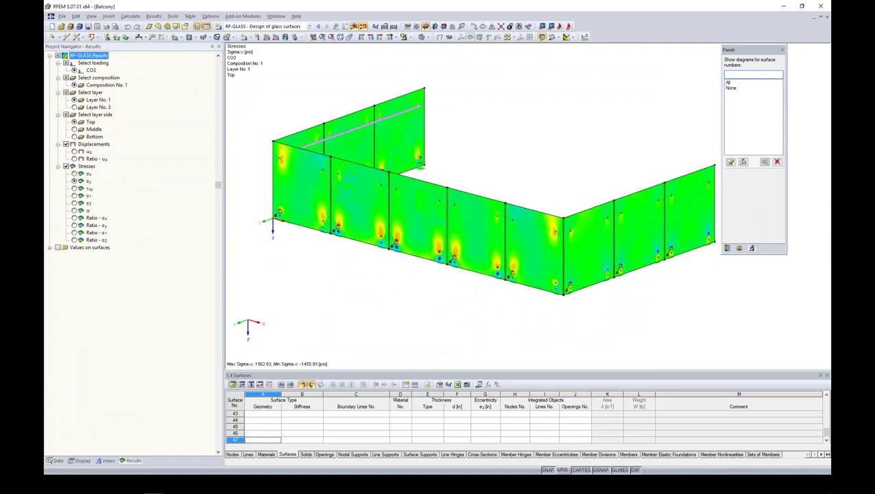
pyautogui.click(74, 189)
pyautogui.click(74, 196)
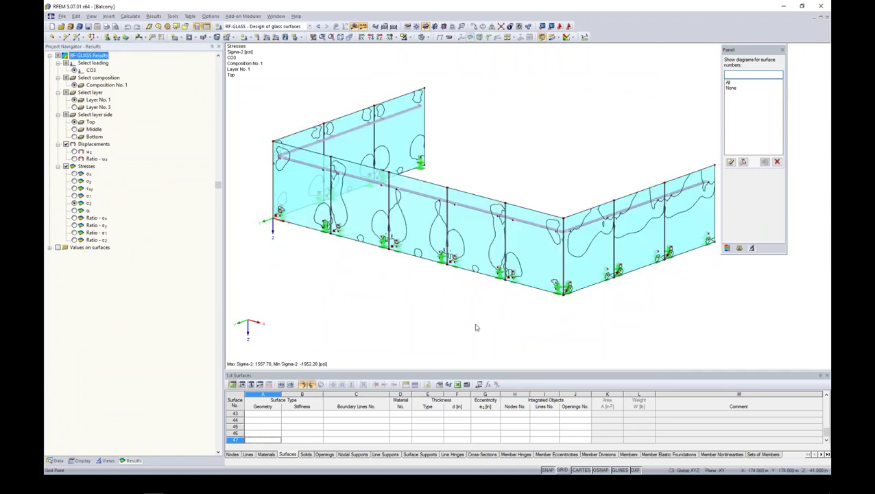
pyautogui.click(74, 195)
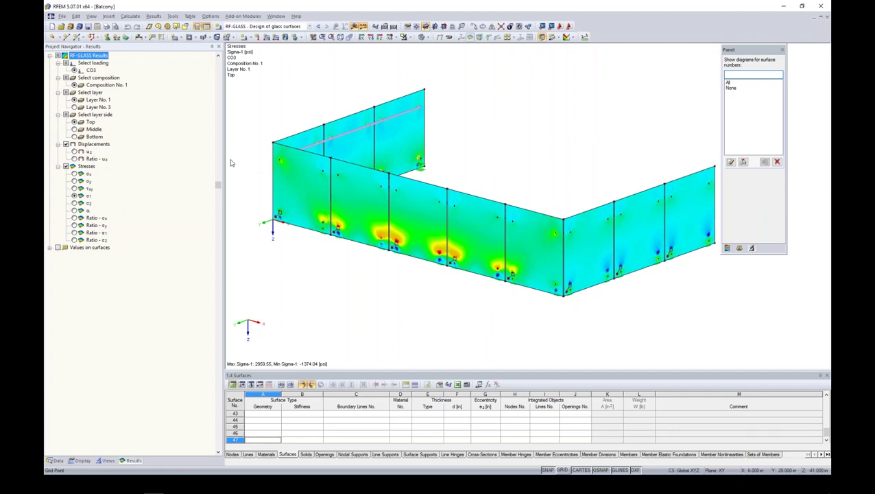
# Create the printout report "Input data and reduced results" with mass-printed graphics of all RF-GLASS stresses and stress ratios for Layer No. 1, Top
pyautogui.click(106, 26)
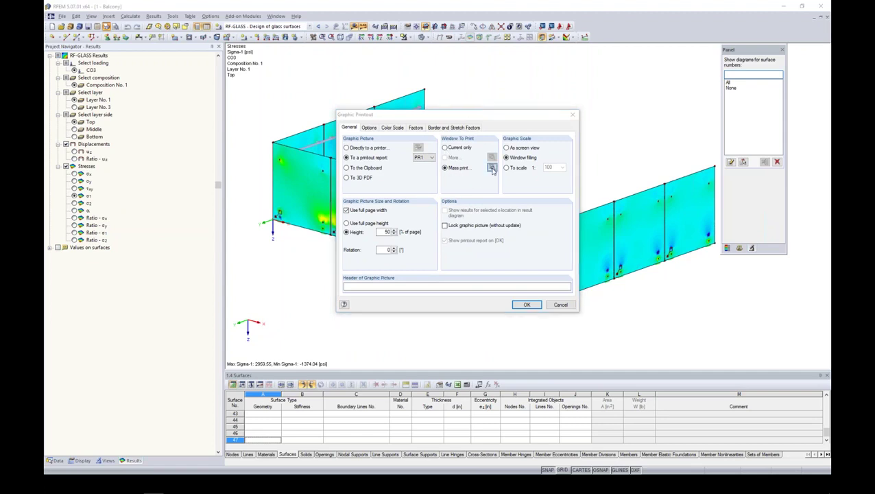
pyautogui.click(491, 168)
pyautogui.click(363, 117)
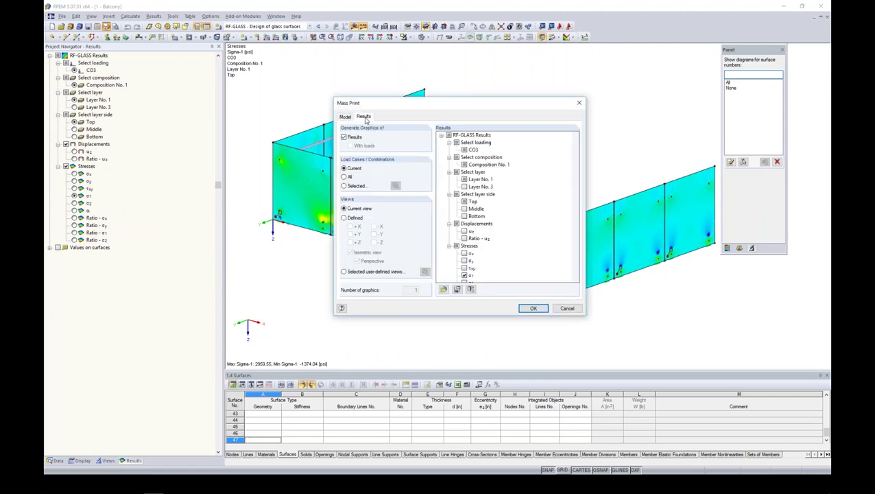
pyautogui.moveTo(577, 183); pyautogui.dragTo(575, 218)
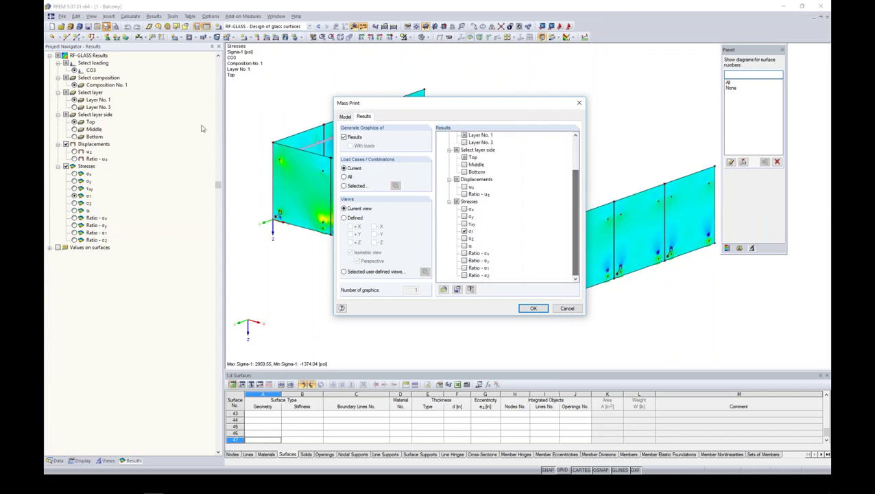
pyautogui.click(464, 210)
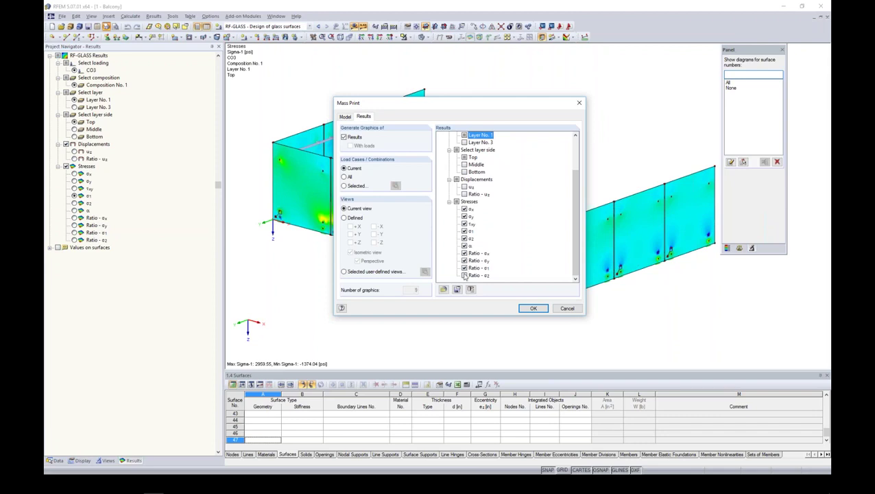
pyautogui.click(533, 308)
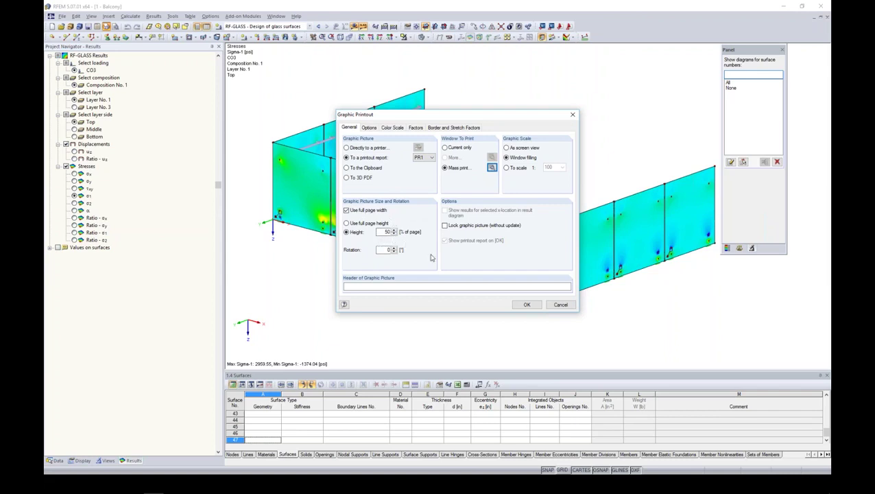
pyautogui.click(527, 305)
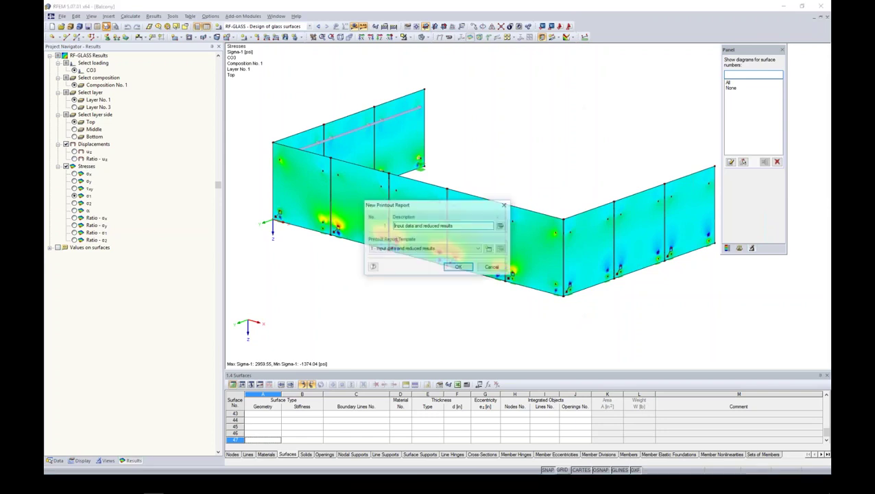
pyautogui.click(459, 267)
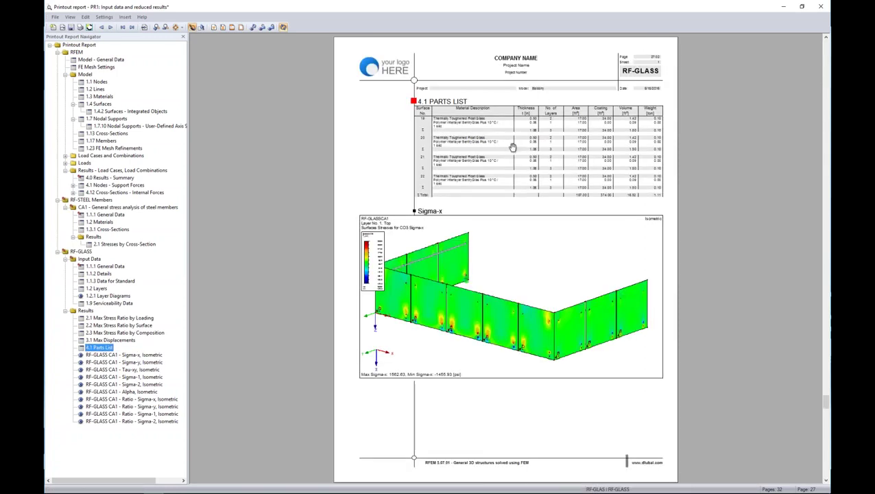
# Review the RF-GLASS pages of the printout report, from the parts list and Sigma-x graphic through to the Sigma-1 and Sigma-2 graphics
pyautogui.scroll(-3, 512, 147)
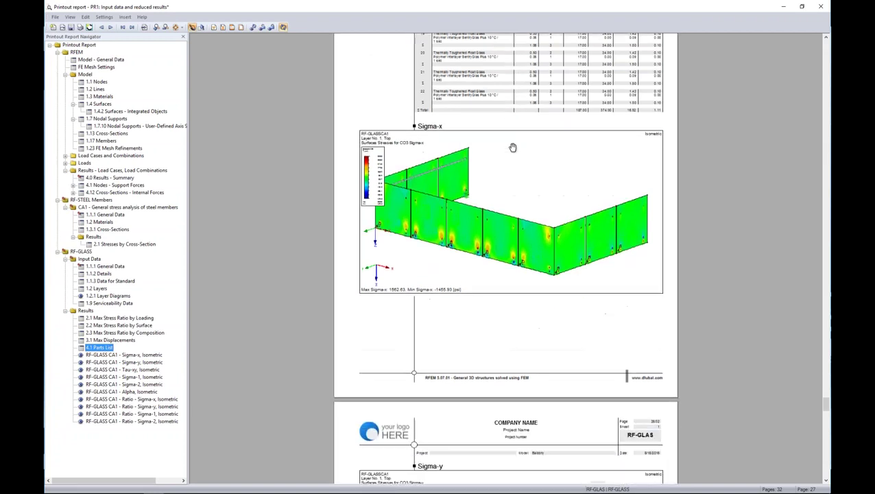
pyautogui.scroll(-12, 512, 147)
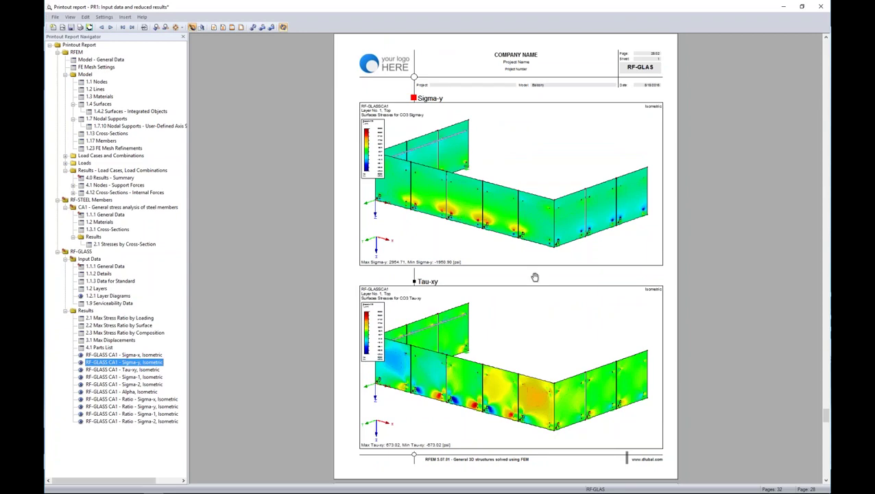
pyautogui.scroll(-5, 515, 322)
pyautogui.scroll(-5, 495, 329)
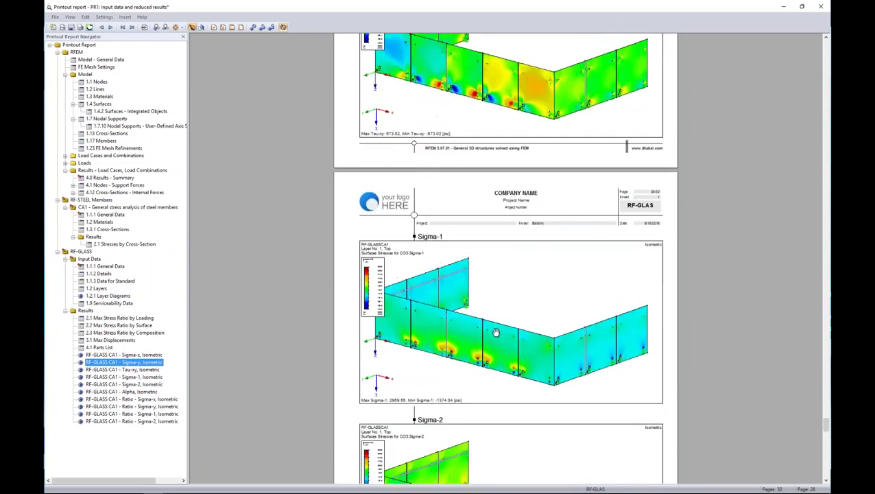
pyautogui.click(150, 368)
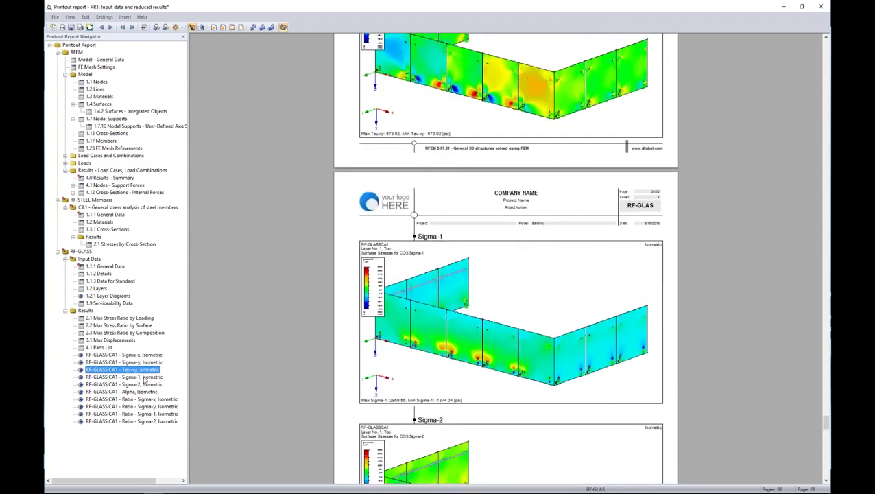
pyautogui.click(145, 377)
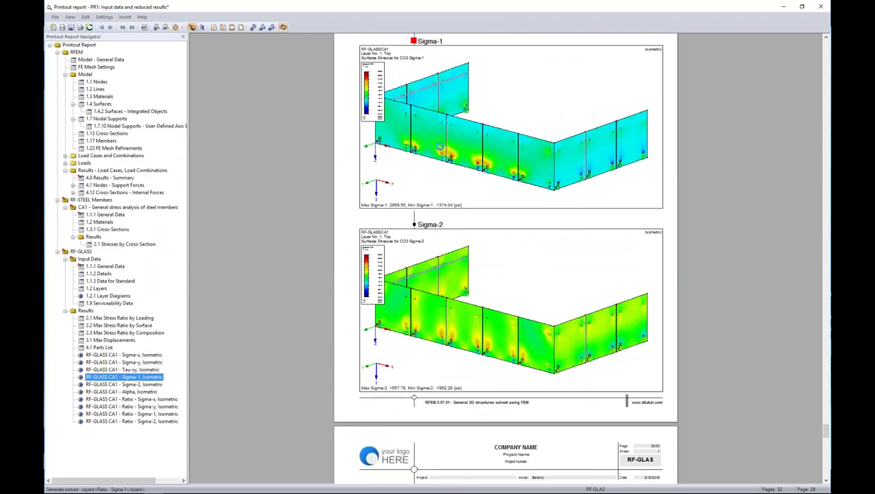
# Change the printout report's isometric Sigma-1 graphic to a front view of the balcony in the XZ plane and return to the report
pyautogui.scroll(-7, 487, 298)
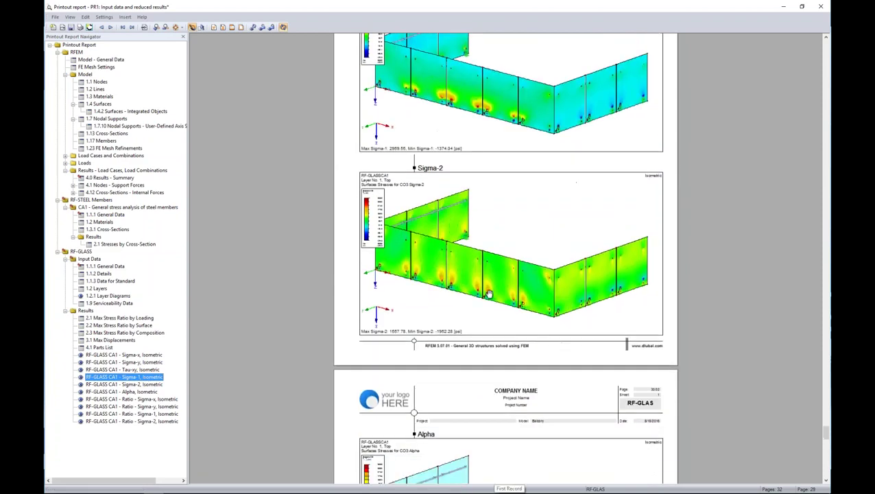
pyautogui.scroll(-7, 489, 294)
pyautogui.scroll(15, 488, 295)
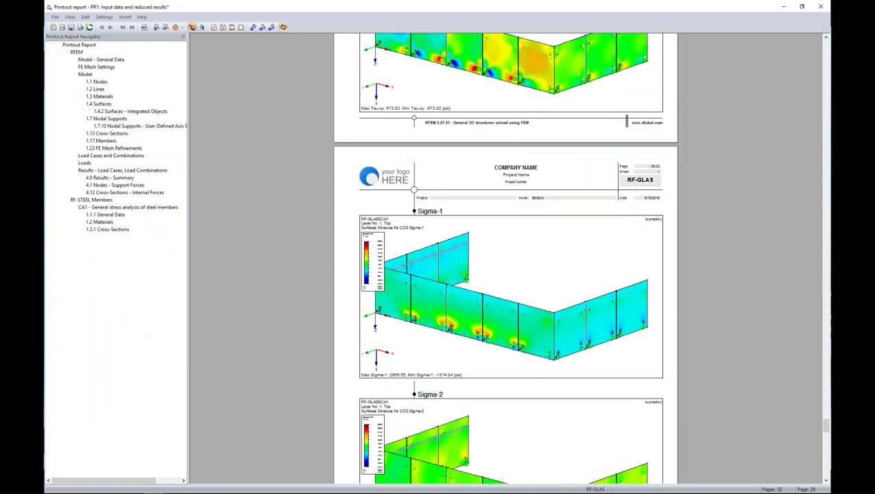
pyautogui.rightClick(504, 271)
pyautogui.click(521, 315)
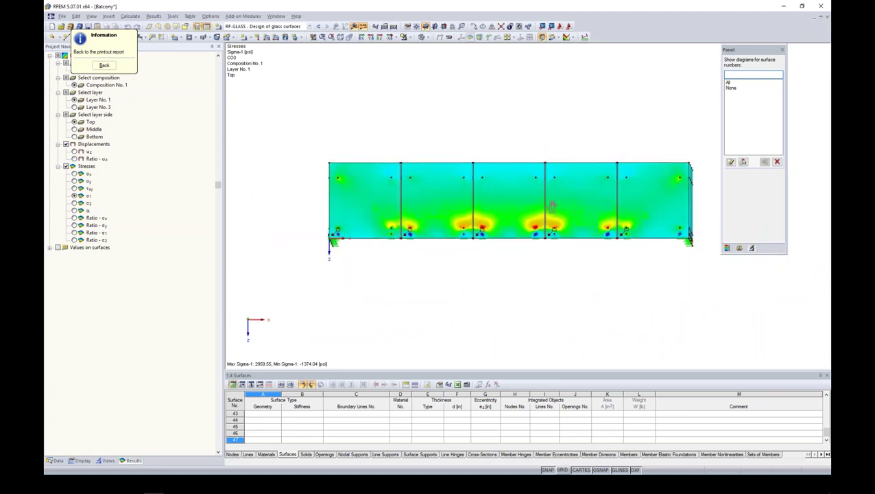
pyautogui.click(104, 65)
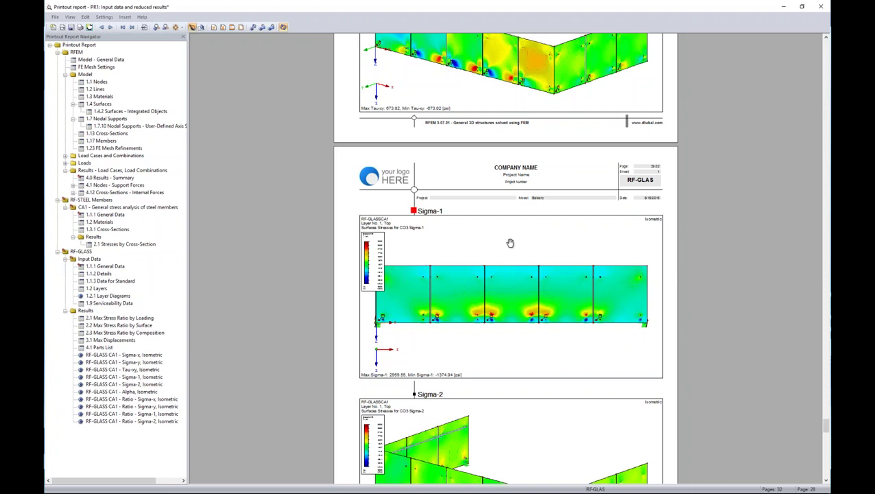
# Switch to the RF-GLASS Webinar slide show in PowerPoint and advance past the Helper Supports slide
pyautogui.hotkey('alt', 'Tab')
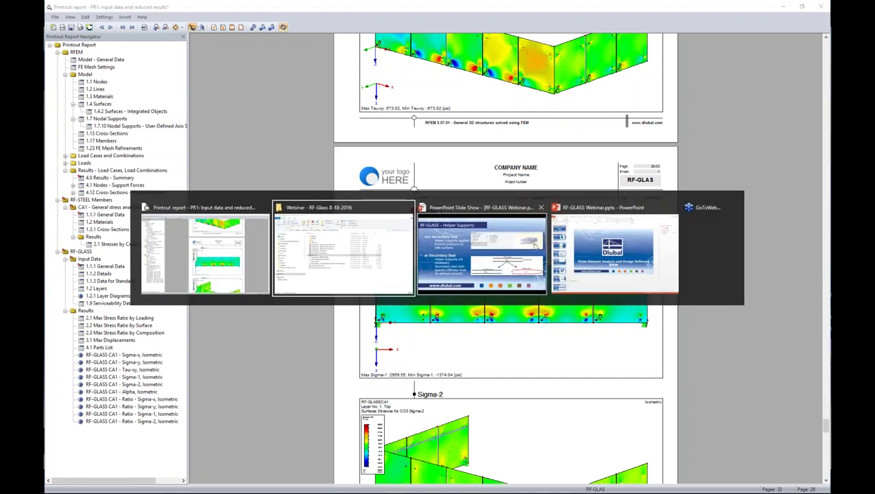
pyautogui.hotkey('alt', 'Tab')
pyautogui.press('Right')
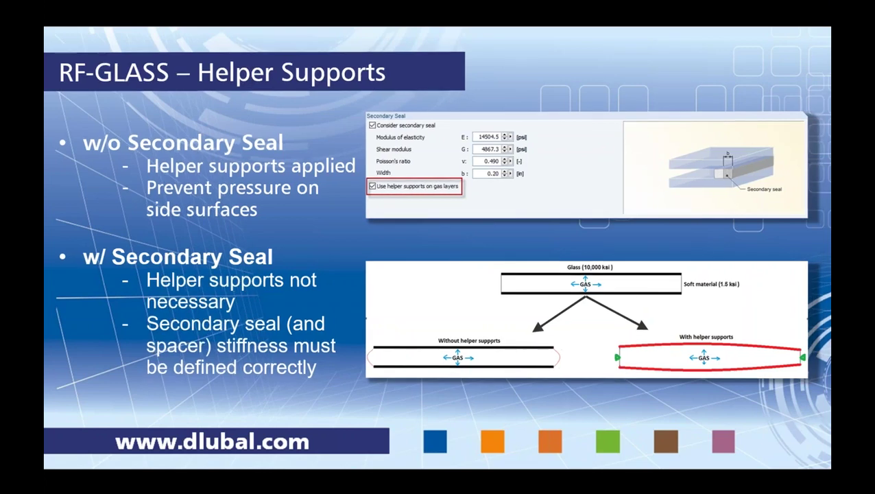